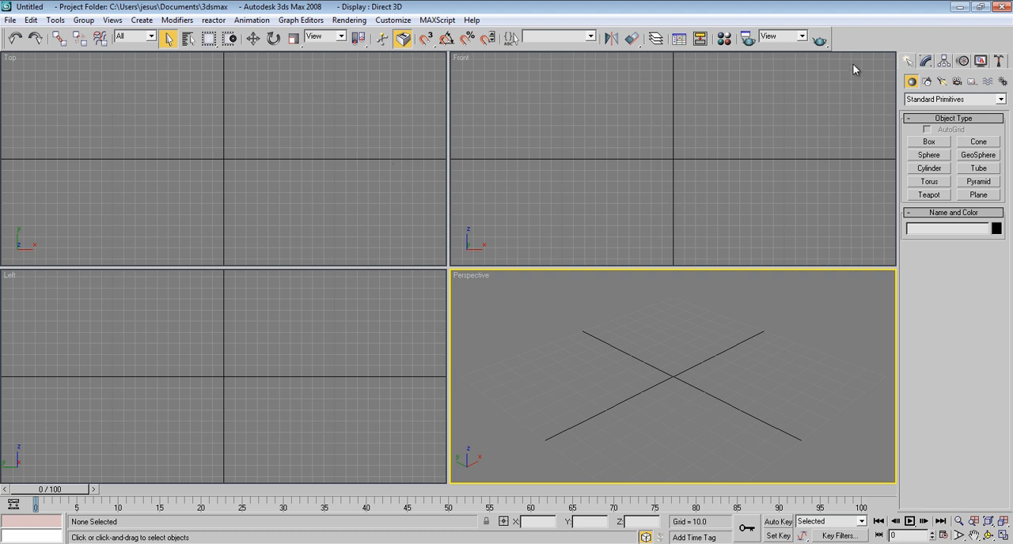
Step: Draw an open half-profile line about 34 units tall in the enlarged Front view, from a curved top near the vertical axis to a notched base
left_click(930, 103)
left_click(932, 110)
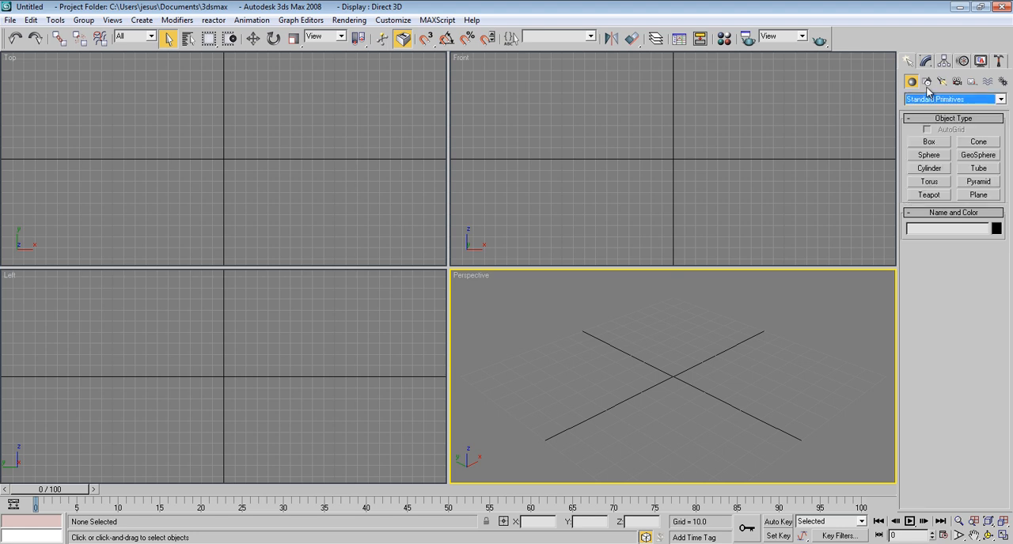
left_click(928, 81)
left_click(928, 153)
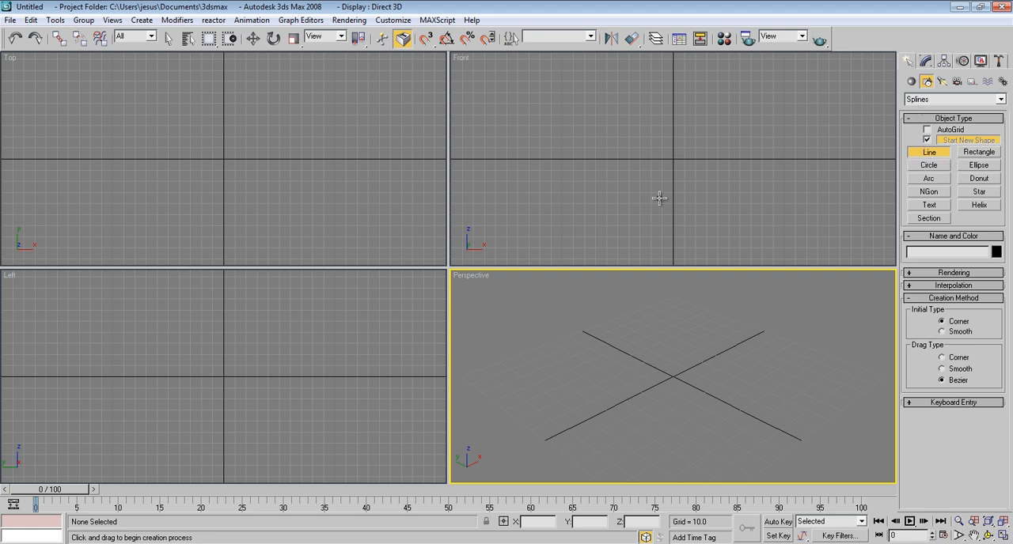
left_click(634, 134)
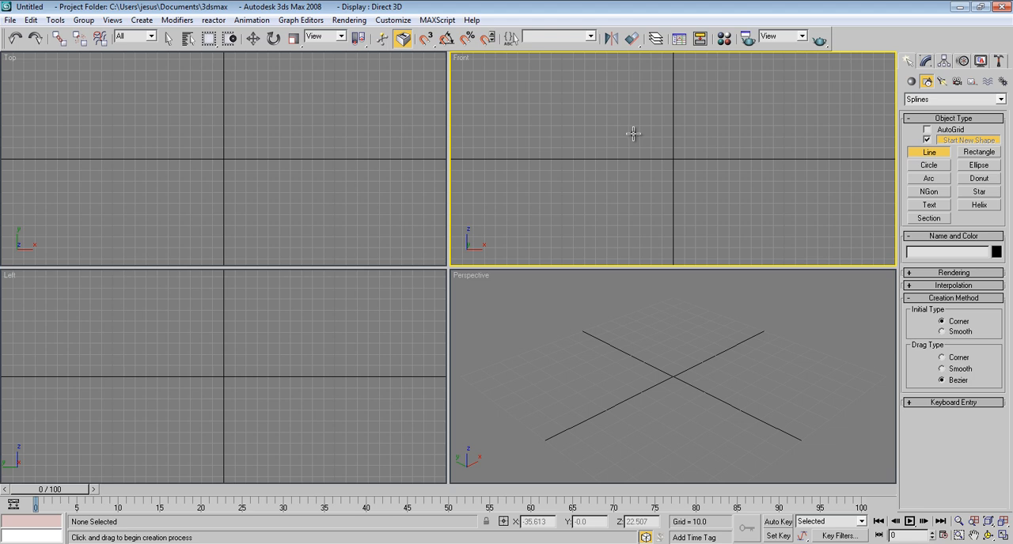
key("alt+w")
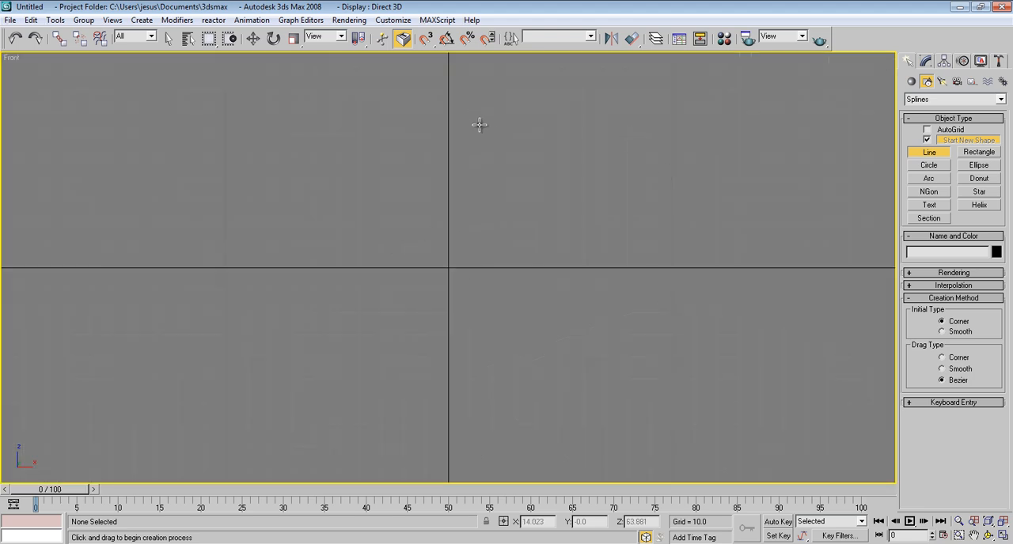
left_click(449, 114)
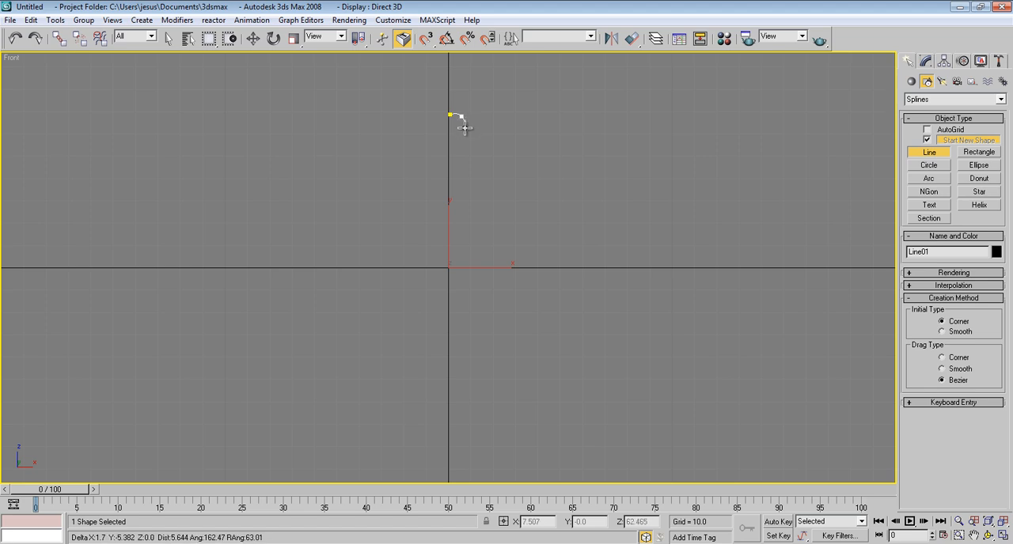
left_click(465, 128)
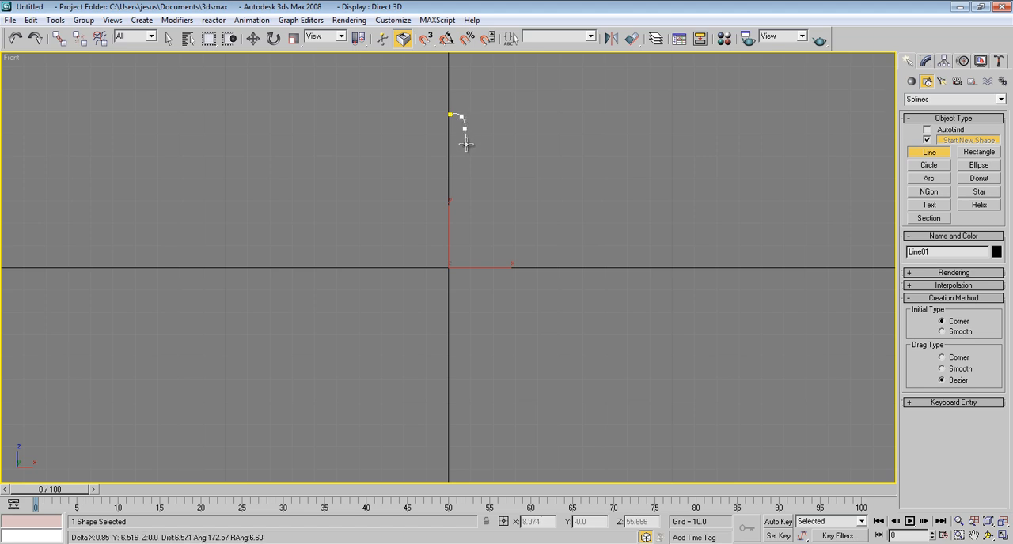
left_click(465, 185)
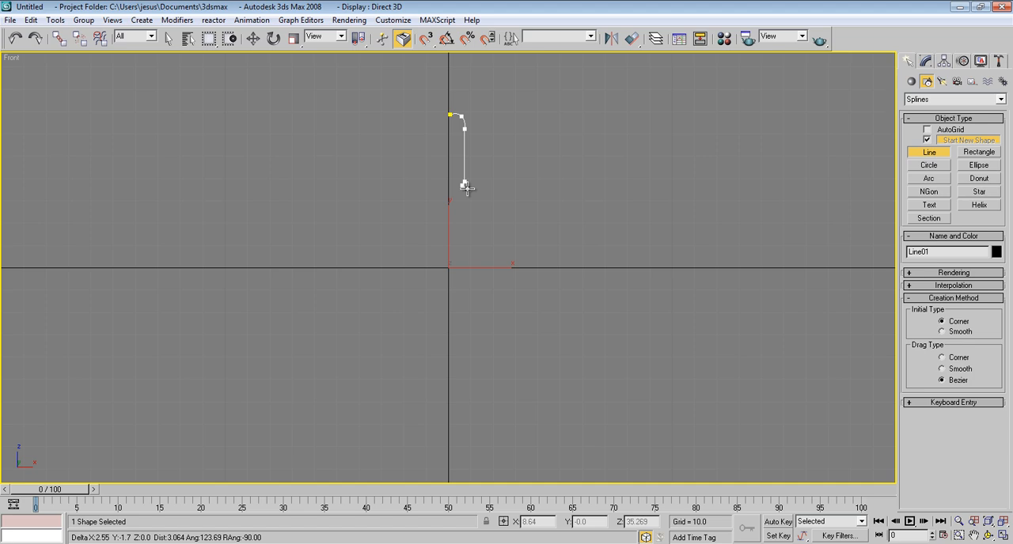
left_click(466, 186)
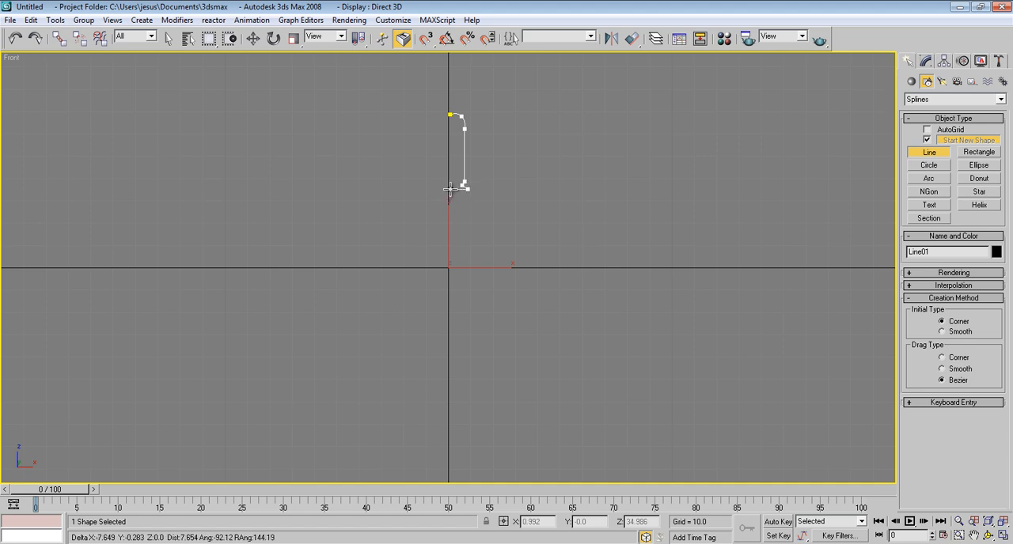
left_click(448, 189)
right_click(449, 190)
Step: Move the line's top end vertex onto the vertical axis, about 0.7 units inward and 0.8 units up
scroll(502, 187, "up", 6)
middle_click_drag(501, 188, 484, 300)
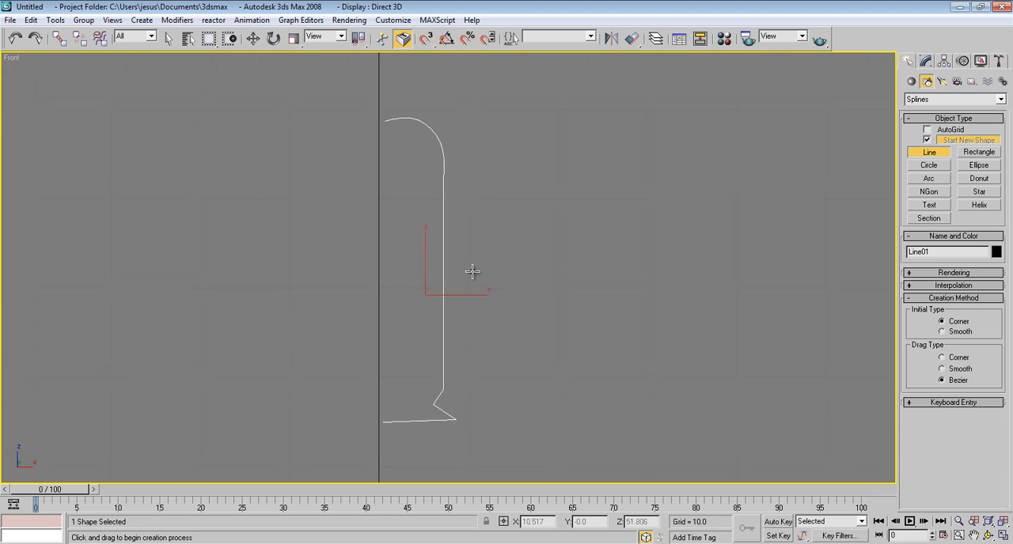
left_click(927, 62)
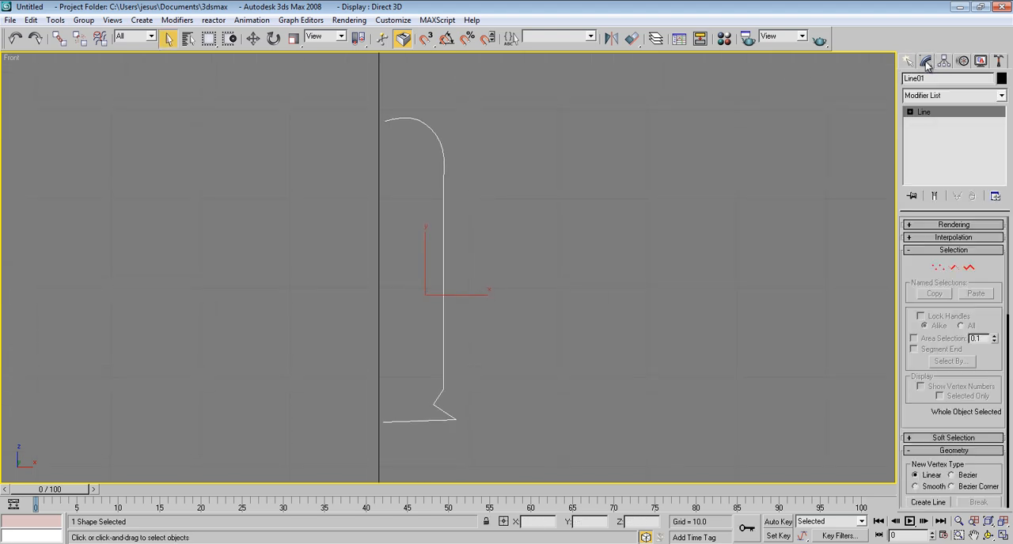
left_click(938, 267)
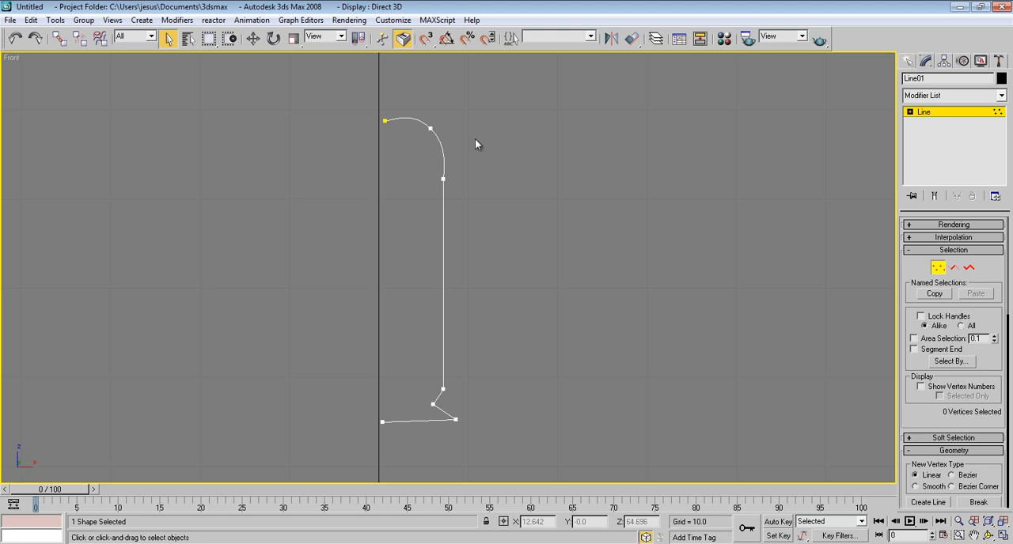
left_click_drag(374, 104, 394, 155)
middle_click_drag(394, 156, 391, 219)
left_click(252, 38)
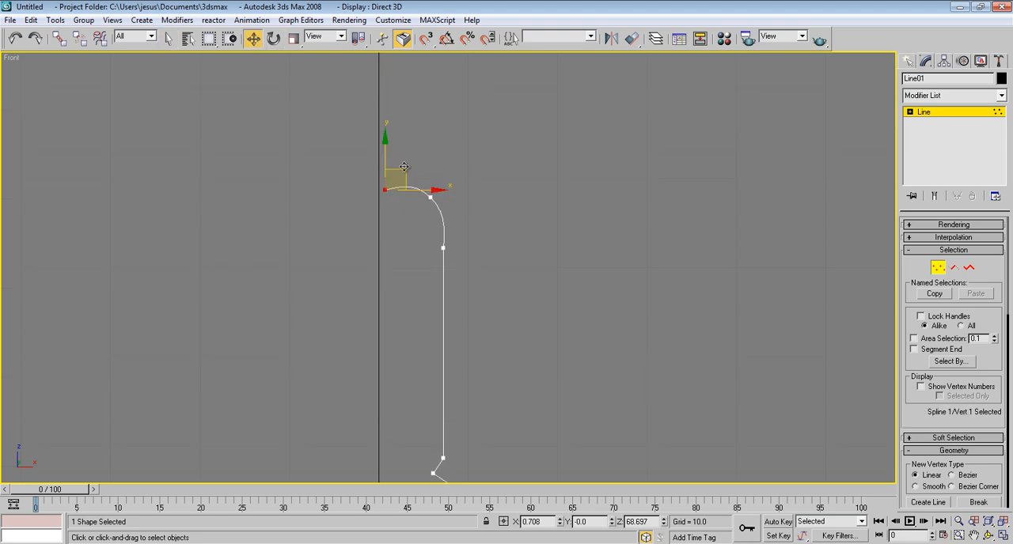
left_click_drag(401, 168, 396, 163)
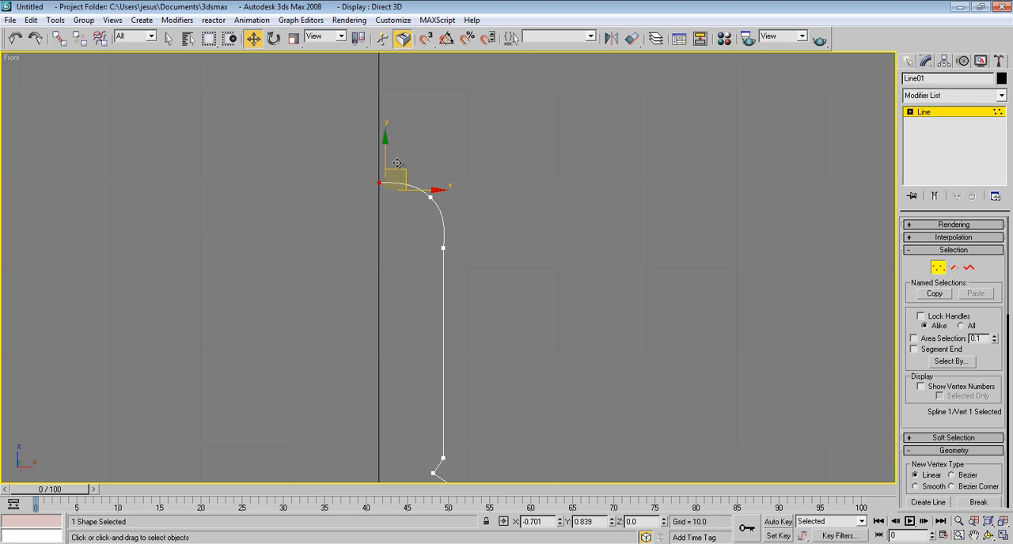
left_click_drag(396, 163, 396, 163)
Step: Reposition the shoulder vertex on the curved top to about X 6.17, Z 67.97 for a smoother curve
middle_click_drag(428, 206, 406, 212)
left_click(419, 213)
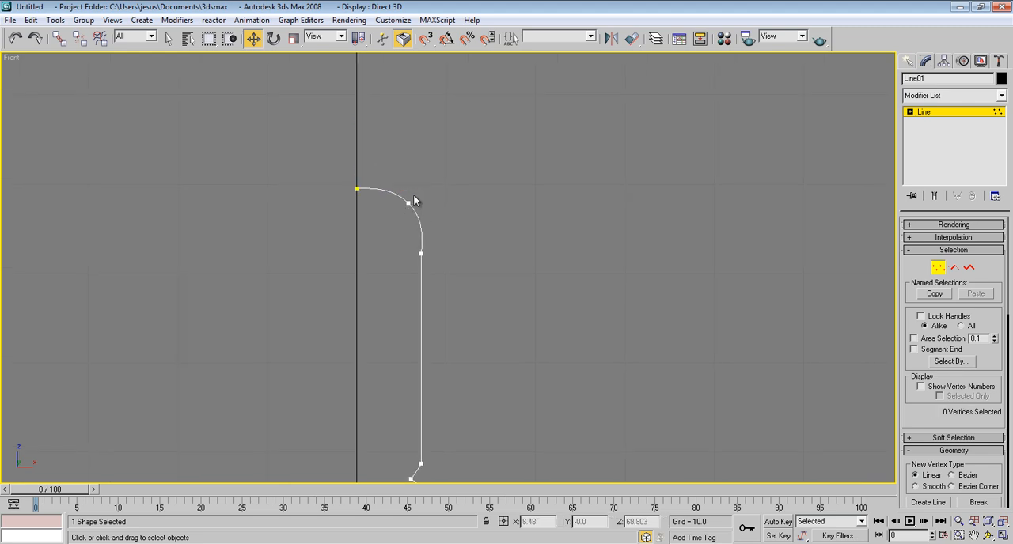
left_click(406, 201)
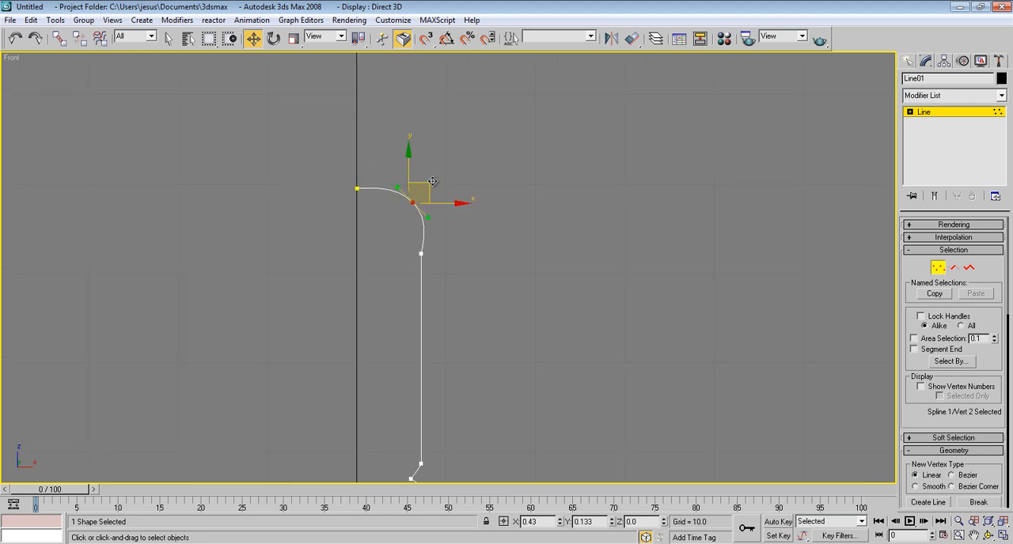
left_click_drag(426, 214, 435, 185)
middle_click_drag(434, 251, 412, 245)
Step: Refine the line with two extra vertices where the curved top meets the straight side
scroll(413, 246, "up", 3)
middle_click_drag(359, 219, 387, 285)
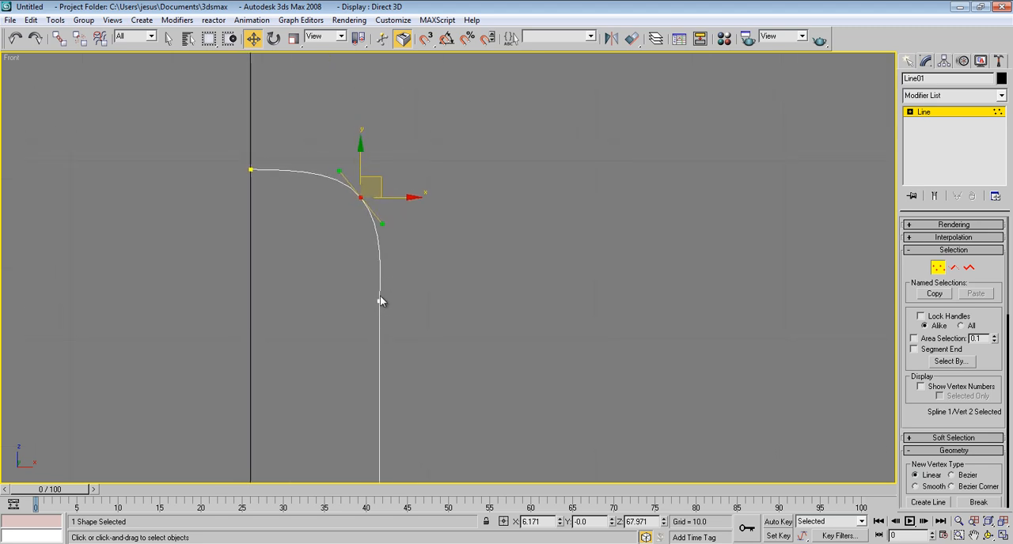
scroll(934, 415, "down", 4)
left_click(929, 421)
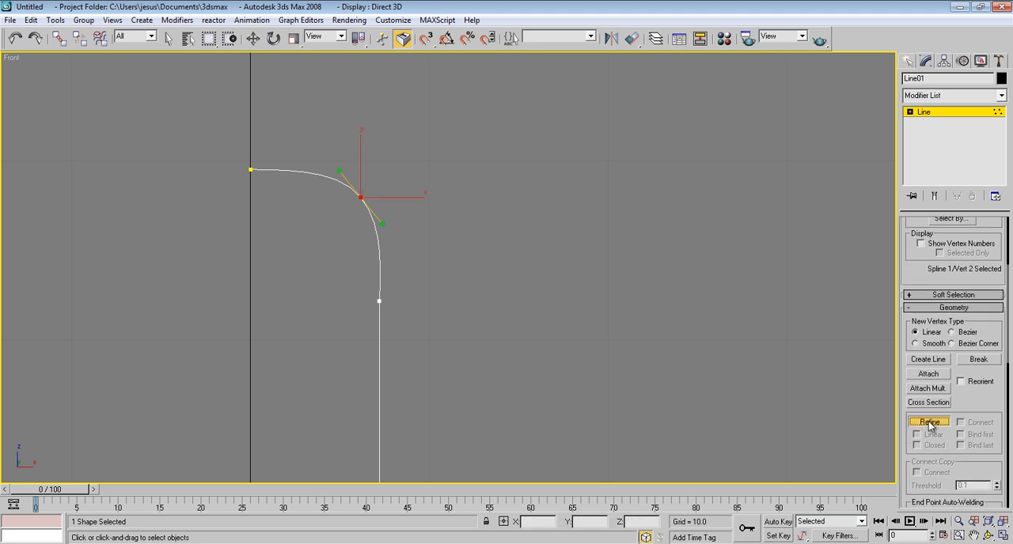
left_click(380, 294)
right_click(380, 290)
Step: Move the uppermost of the three closely spaced vertices to about X 6.69, Z 62.62, forming a horizontal ledge below the curve
scroll(393, 290, "up", 6)
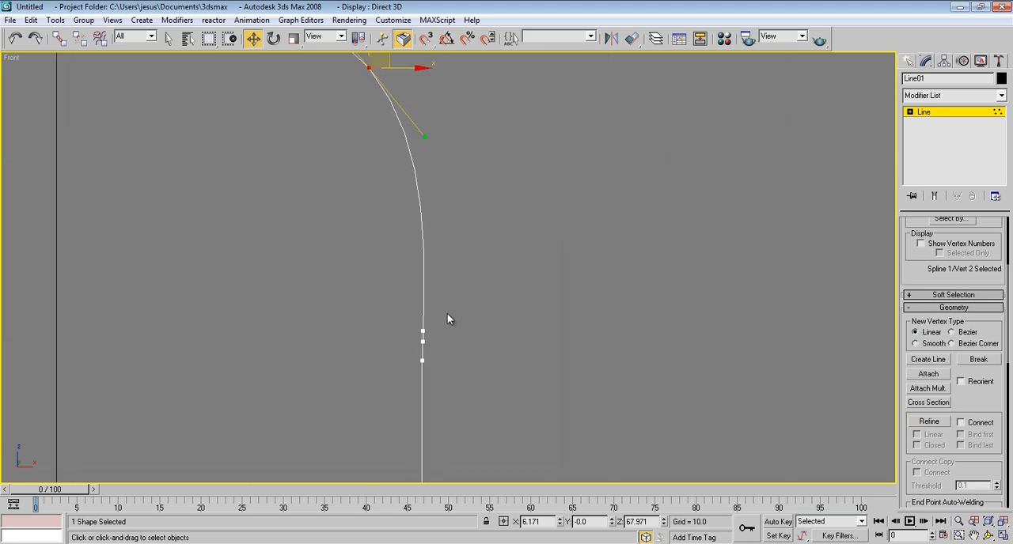
left_click(618, 263)
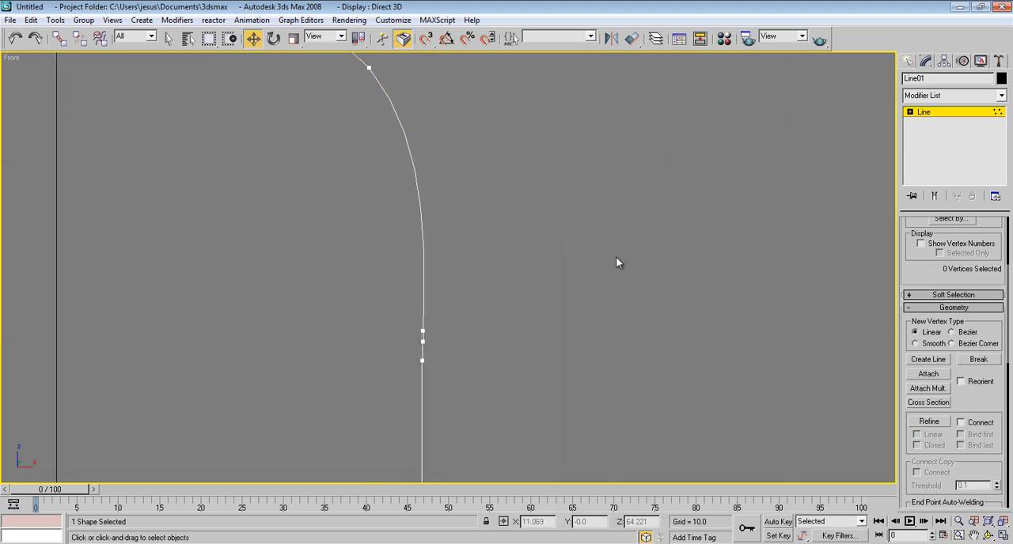
left_click_drag(395, 328, 389, 335)
left_click_drag(470, 332, 441, 332)
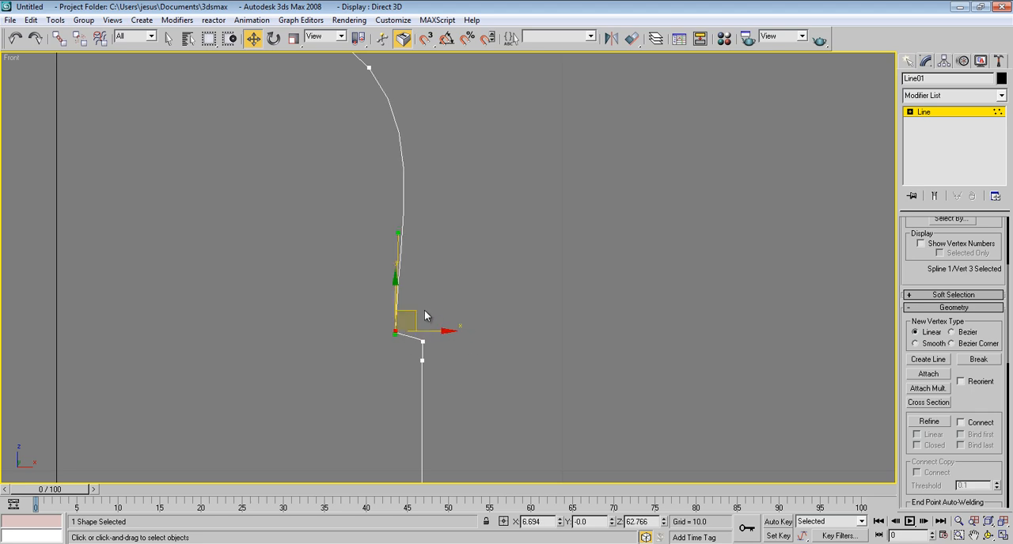
left_click_drag(395, 301, 395, 310)
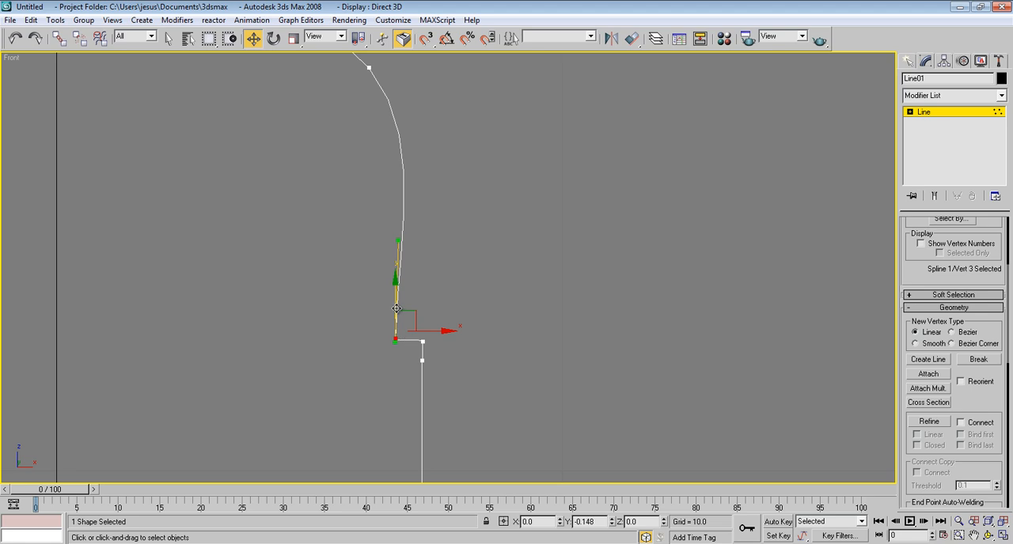
Step: Reshape the shoulder curve with its vertex and tangent handles, and move the ledge's inner vertex outward to narrow the ledge
middle_click_drag(454, 288, 482, 362)
middle_click_drag(451, 273, 584, 303)
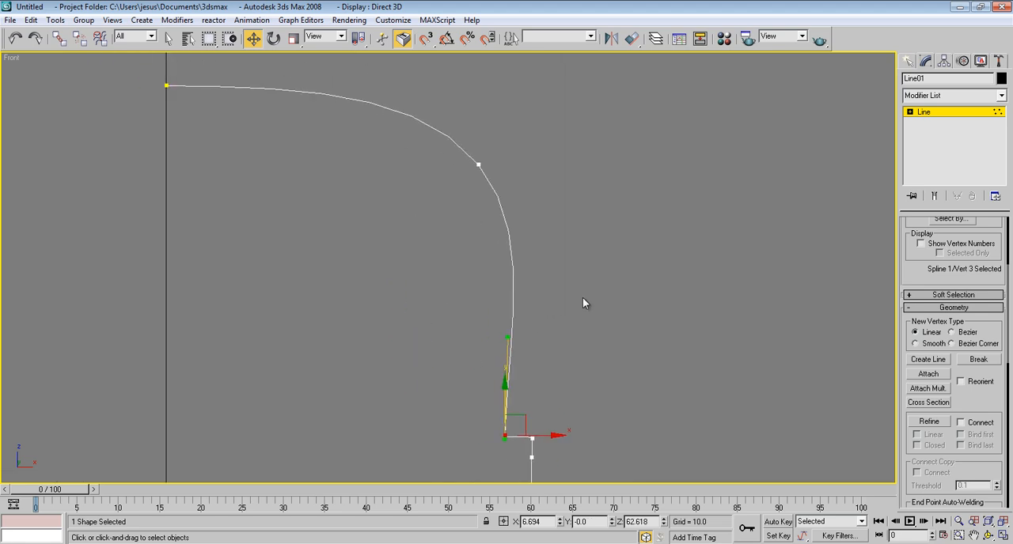
left_click_drag(456, 195, 457, 193)
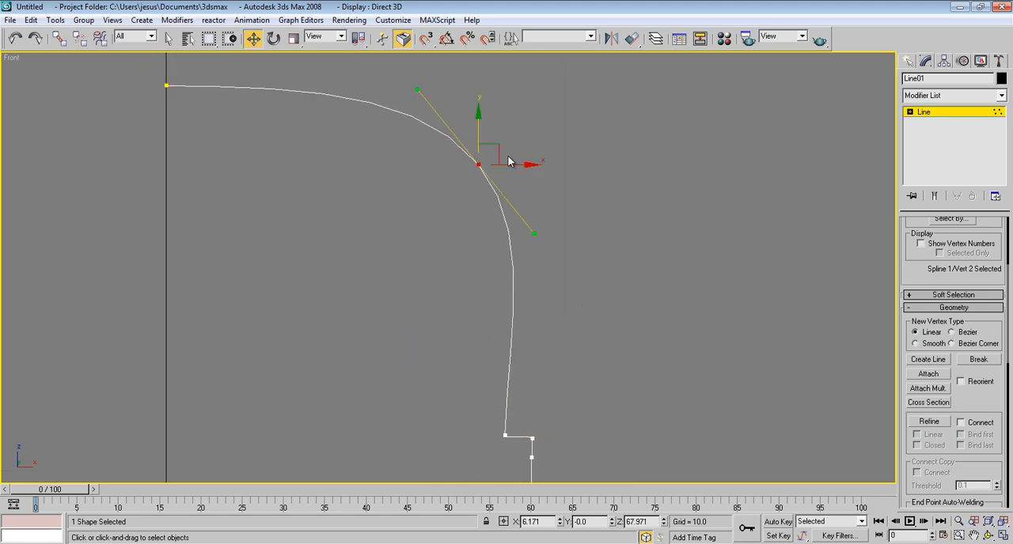
left_click_drag(500, 151, 477, 159)
middle_click_drag(506, 303, 522, 261)
left_click_drag(504, 143, 510, 143)
left_click_drag(521, 414, 576, 393)
left_click(580, 325)
Step: Move the shoulder vertex to about X 6.11, Z 68.16 and shorten its tangent handle to tighten the rounded corner
middle_click_drag(553, 221, 537, 287)
scroll(529, 293, "down", 2)
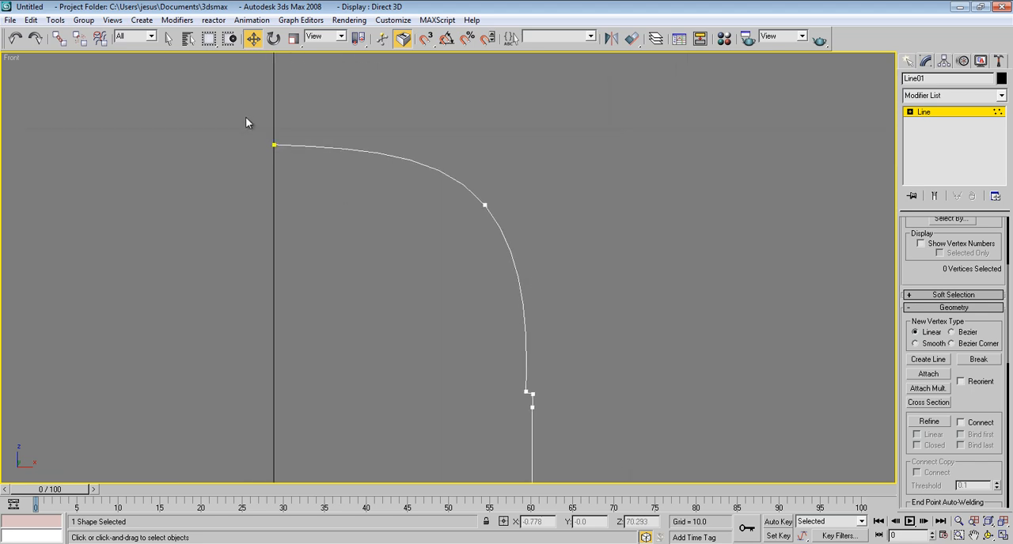
left_click(485, 205)
mouse_move(508, 190)
left_mouse_down()
mouse_move(521, 215)
mouse_move(521, 177)
left_mouse_up()
mouse_move(538, 243)
left_mouse_down()
mouse_move(524, 222)
mouse_move(530, 231)
left_mouse_up()
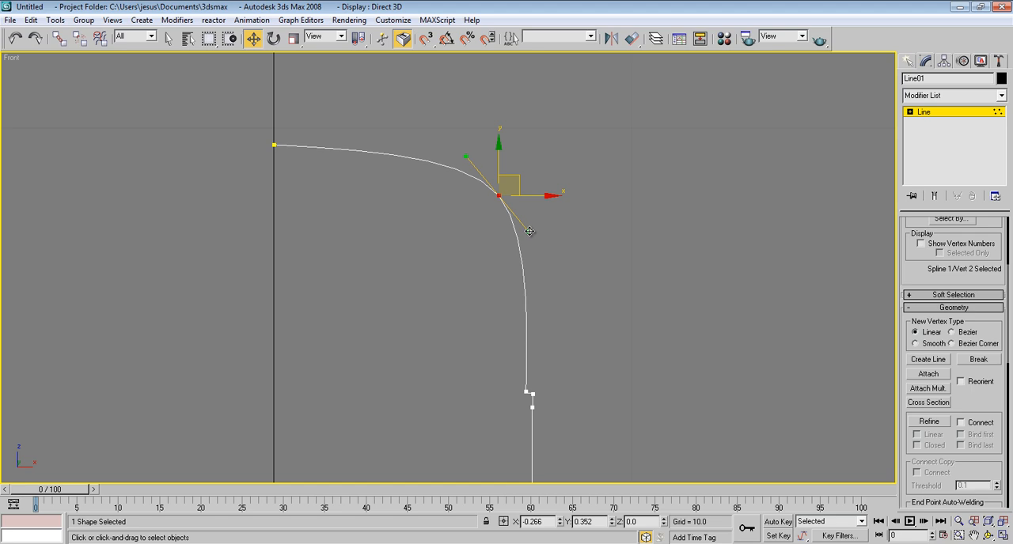
left_click_drag(519, 184, 514, 182)
Step: Move the inner notch vertex near the base to about X 6.69, Z 38.25, just below the end of the straight side
middle_click_drag(569, 347, 556, 295)
scroll(555, 295, "down", 5)
middle_click_drag(555, 380, 547, 287)
middle_click_drag(504, 329, 507, 313)
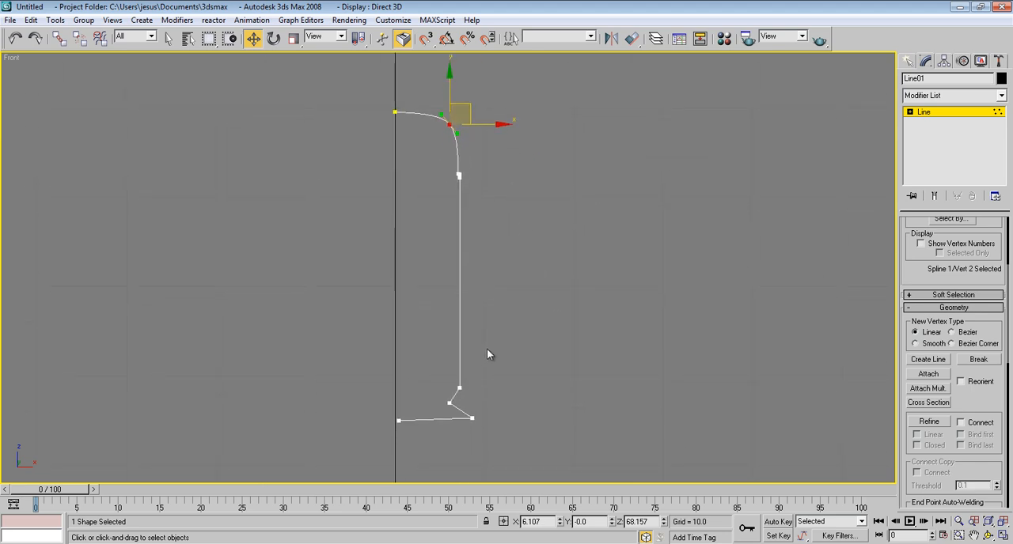
scroll(466, 352, "up", 5)
scroll(444, 238, "up", 2)
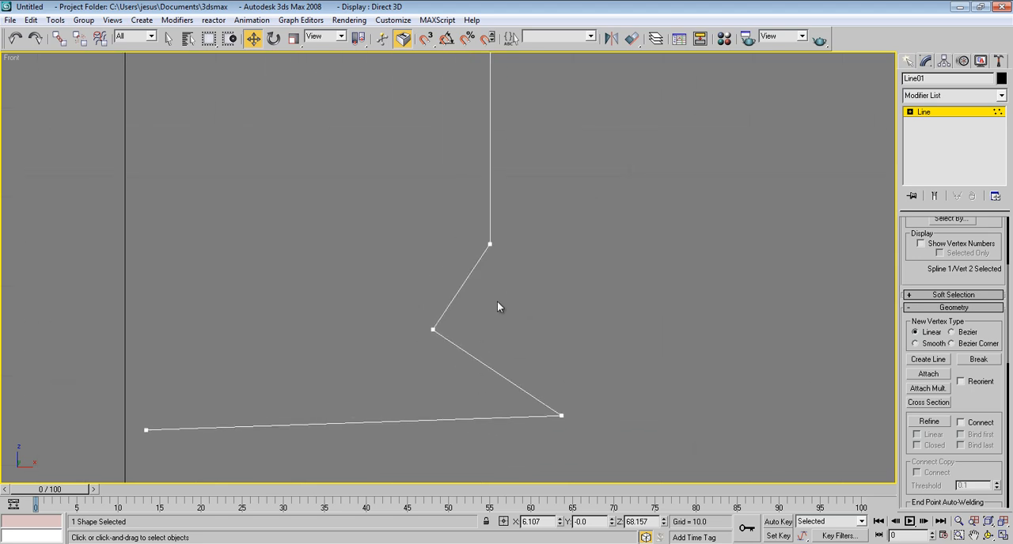
left_click(433, 329)
left_click_drag(451, 315, 482, 251)
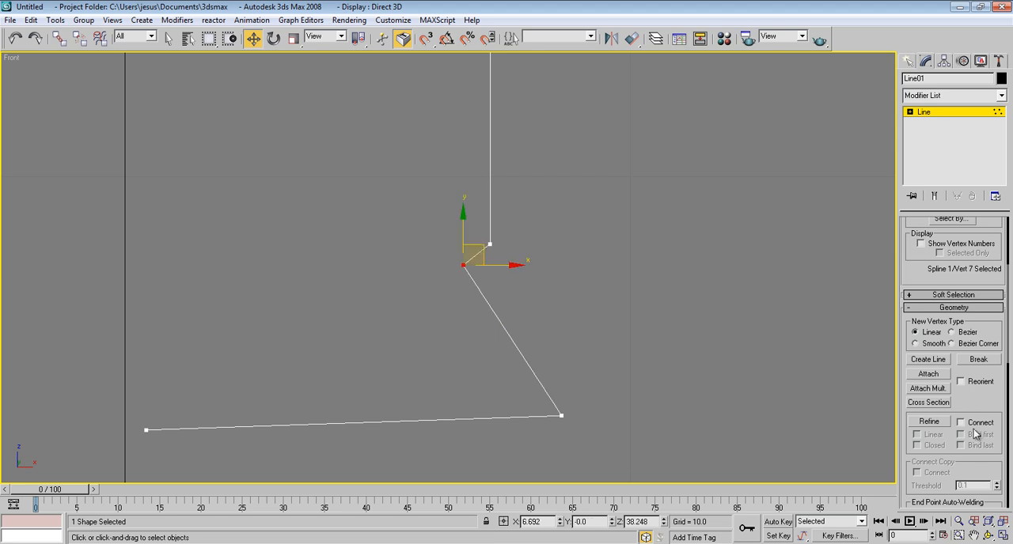
Step: Insert a vertex on the slanted segment below the notch and move it to about X 6.69, Z 36.12, making the groove wall vertical
left_click(929, 421)
left_click(516, 346)
key("w")
left_click(516, 346)
left_click_drag(535, 329, 481, 357)
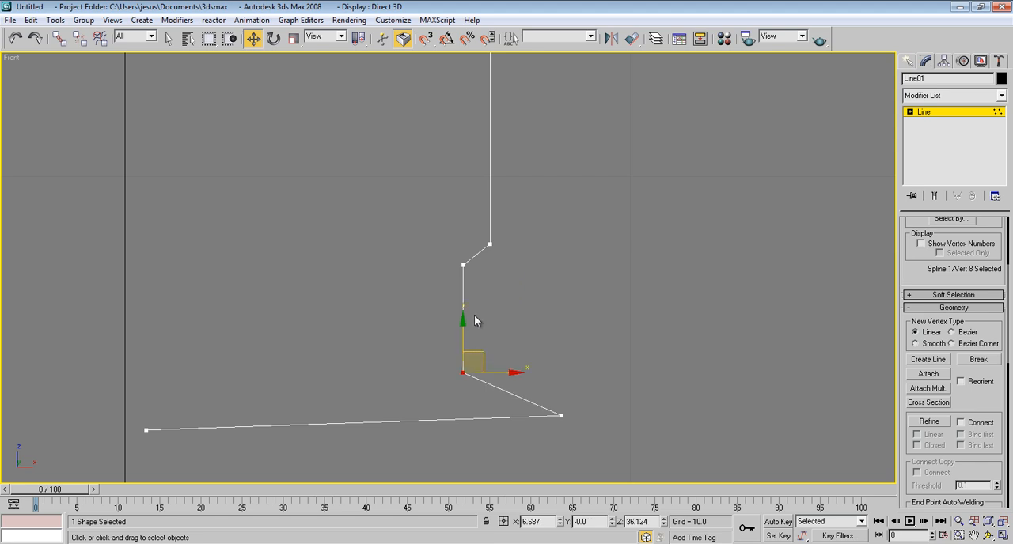
Step: Refine the slanted segment between the groove and the outer base corner with two more vertices
middle_click_drag(467, 365, 464, 348)
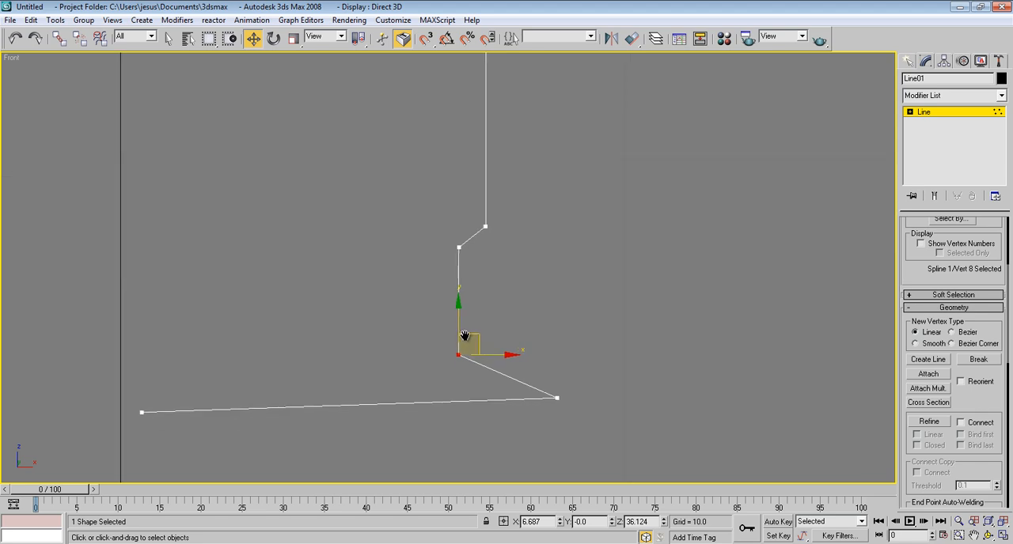
left_click(929, 422)
left_click(481, 366)
left_click(513, 380)
right_click(578, 354)
middle_click_drag(565, 360, 564, 353)
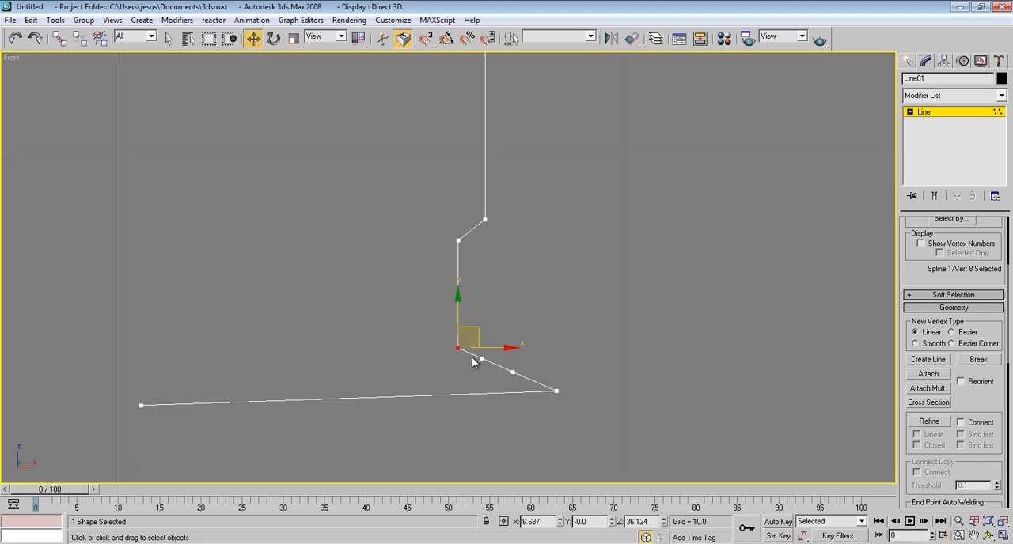
Step: Move the two new vertices into vertical alignment to form a square rim projecting outward below the groove
left_click_drag(482, 360, 506, 330)
left_click(513, 372)
left_click_drag(536, 365, 508, 359)
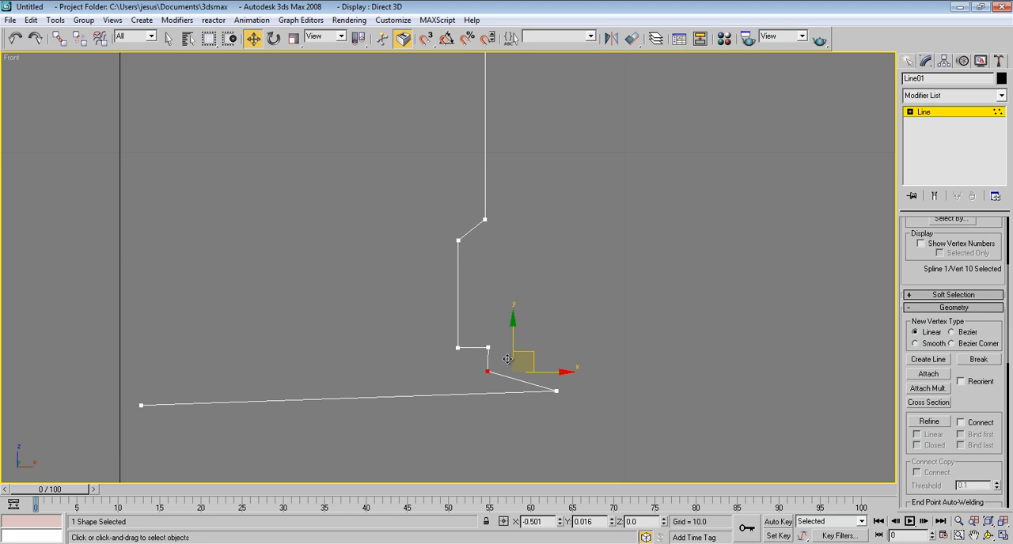
Step: Move the outer base corner vertex inward beneath the groove wall and delete it
left_click(557, 389)
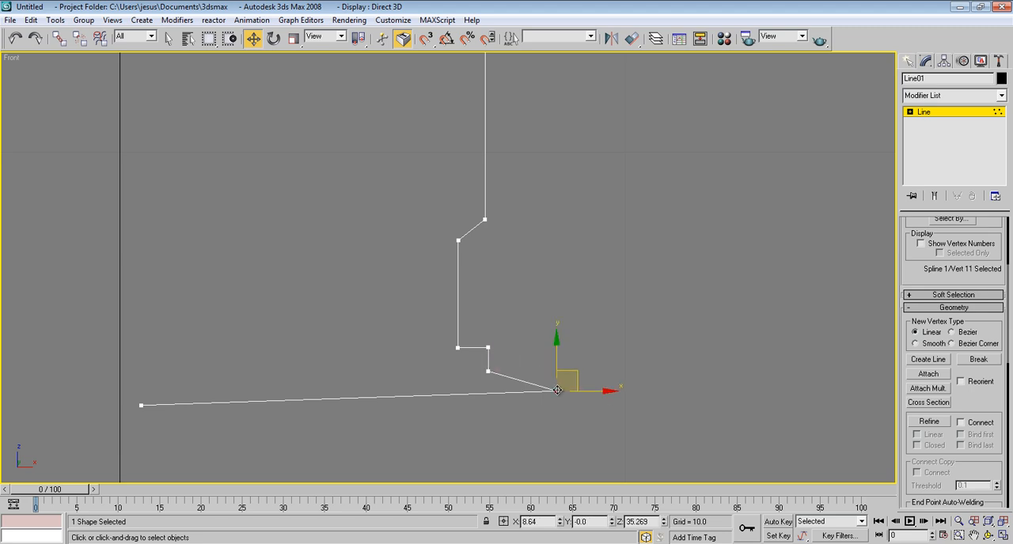
left_click_drag(584, 382, 479, 354)
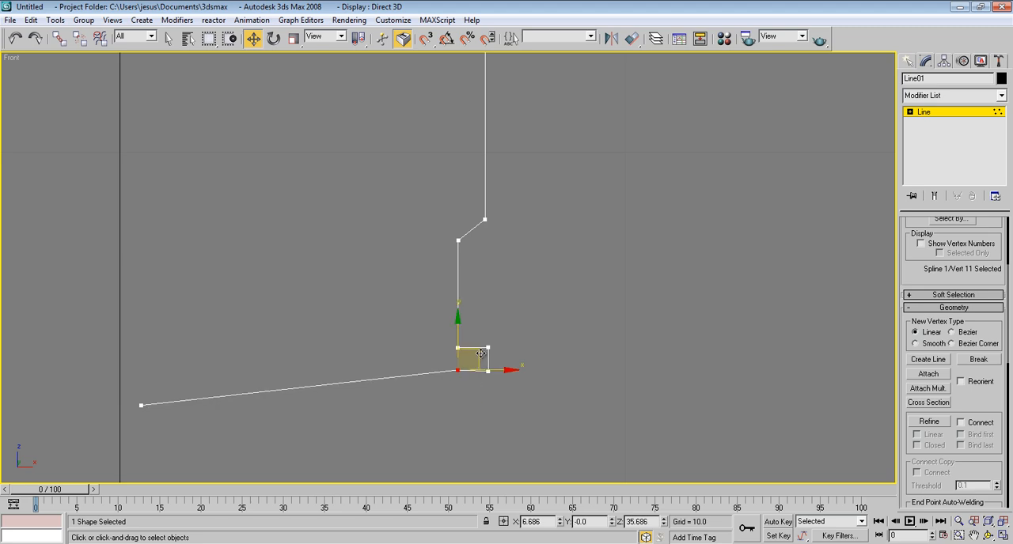
key("Delete")
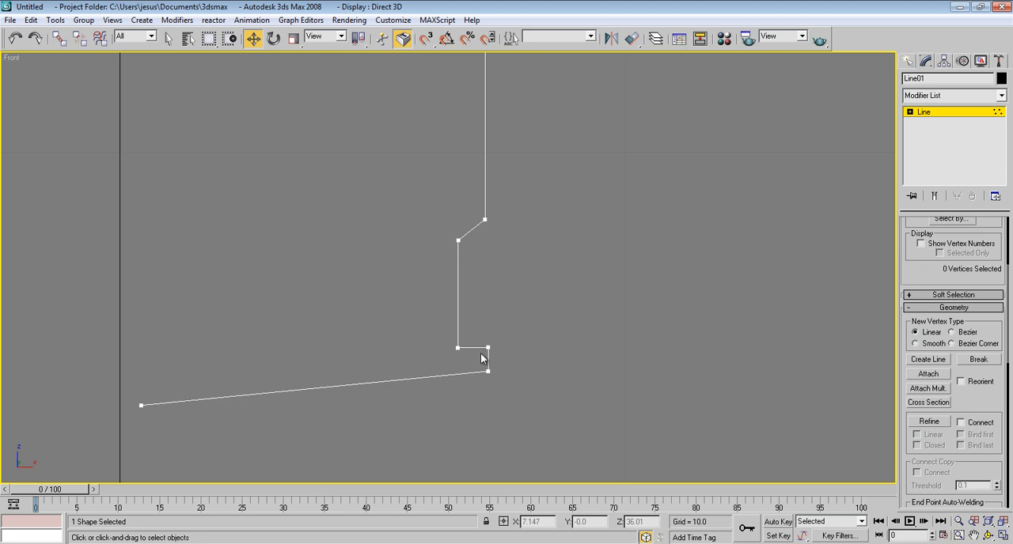
Step: Move the inner end vertex of the base onto the vertical axis, level with the rim's lower corner at about Z 35.67
left_click(140, 405)
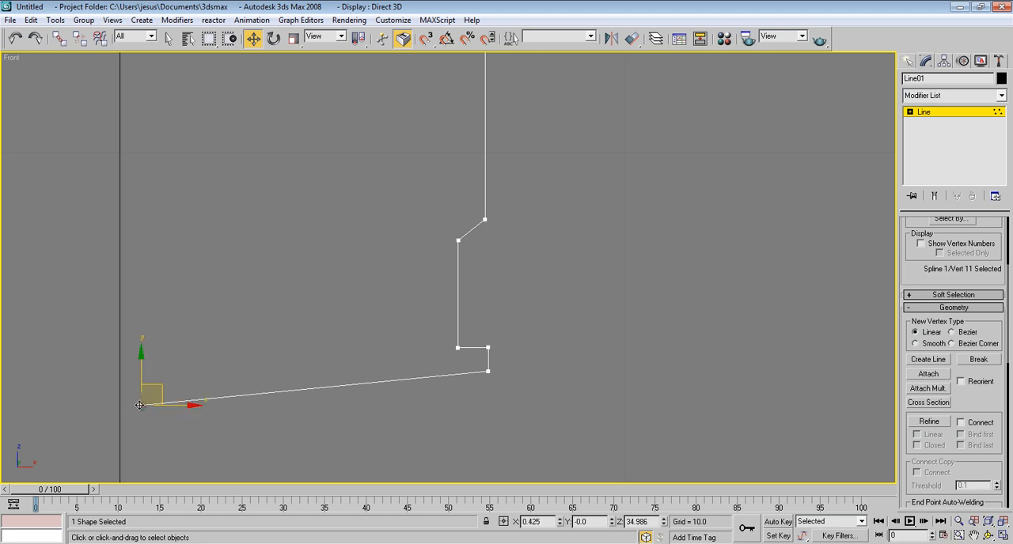
left_click_drag(163, 389, 143, 354)
middle_click_drag(168, 267, 267, 266)
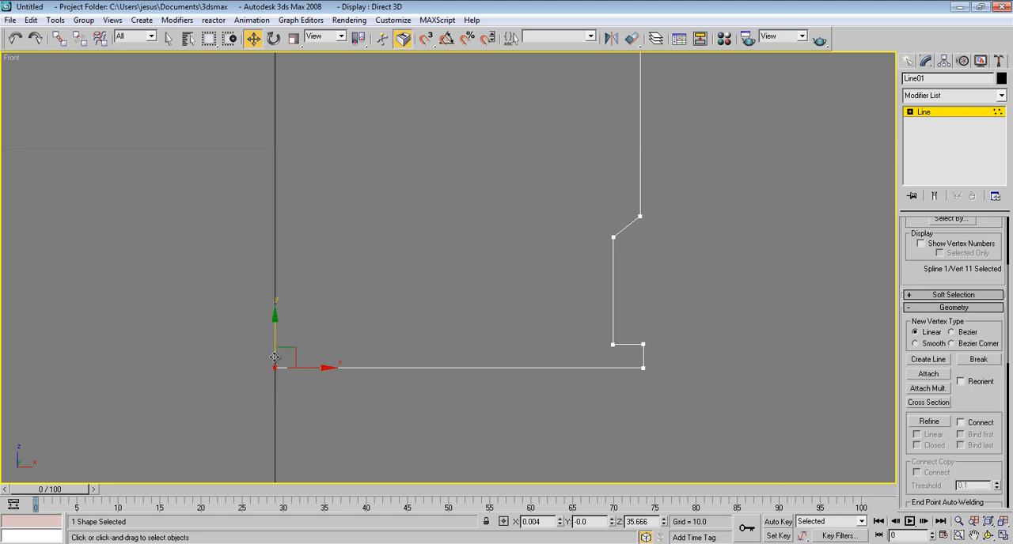
left_click(277, 354)
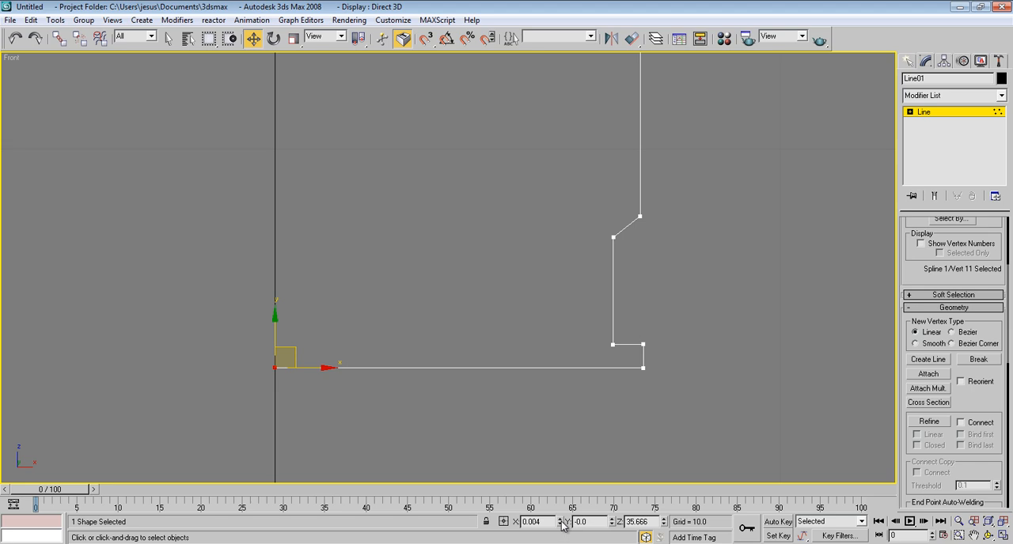
Step: Set the X position of the profile's top end vertex to 0 so it sits exactly on the vertical axis
middle_click_drag(287, 207, 297, 471)
middle_click_drag(283, 144, 297, 209)
scroll(295, 215, "down", 5)
middle_click_drag(311, 155, 388, 262)
scroll(388, 262, "up", 2)
left_click(385, 196)
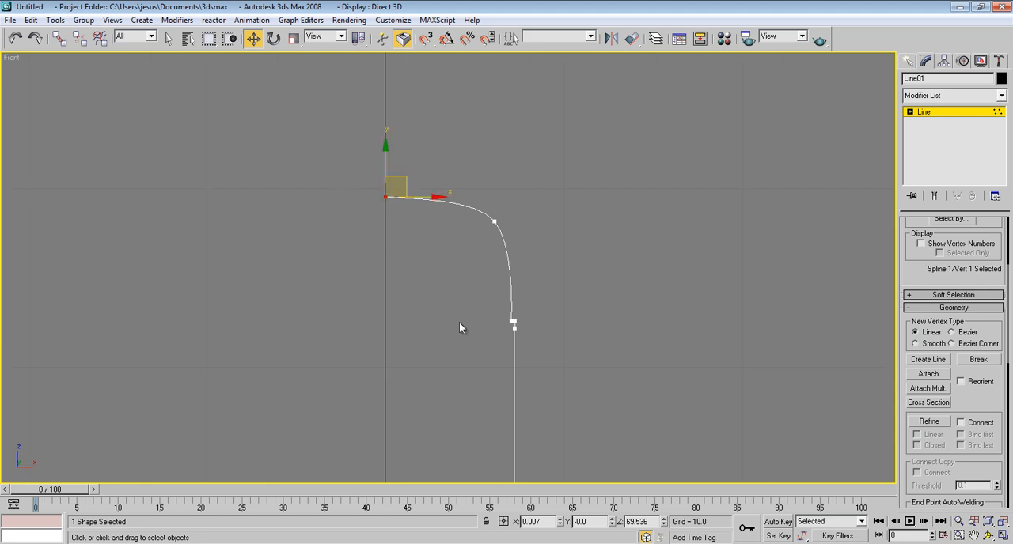
right_click(559, 522)
scroll(510, 316, "down", 4)
middle_click_drag(501, 277, 493, 272)
left_click(404, 305)
scroll(445, 317, "up", 3)
scroll(445, 320, "down", 2)
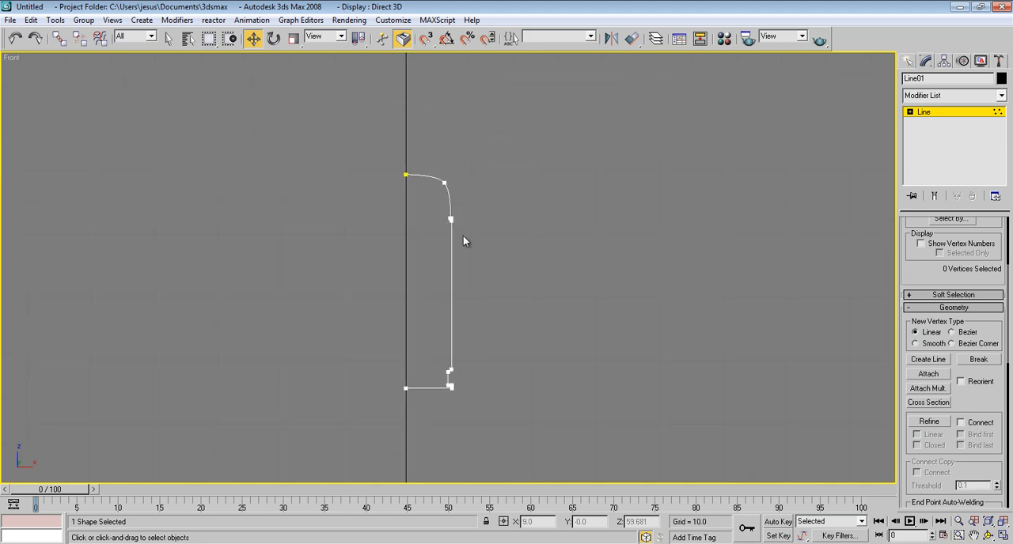
Step: Move the two uppermost vertices of the rounded top down together to make the dome lower
left_click_drag(508, 131, 362, 190)
mouse_move(406, 156)
left_mouse_down()
mouse_move(405, 142)
mouse_move(405, 152)
left_mouse_up()
left_click(501, 164)
middle_click_drag(467, 159, 473, 164)
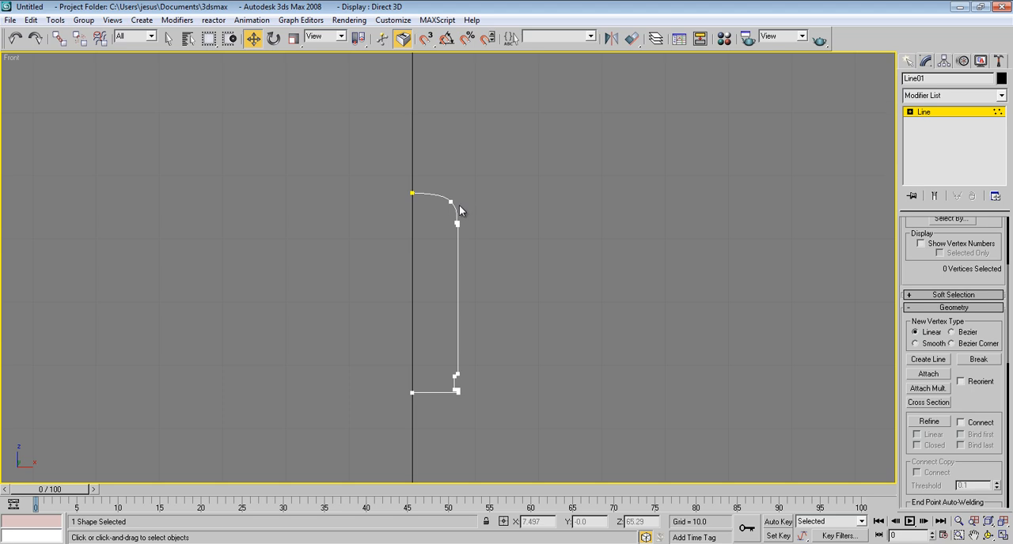
Step: Move the five vertices of the dome and ledge down together to shorten the straight body wall
scroll(462, 228, "up", 6)
scroll(440, 246, "up", 2)
scroll(440, 251, "up", 2)
scroll(428, 241, "down", 5)
middle_click_drag(487, 323, 466, 271)
left_click_drag(490, 165, 363, 261)
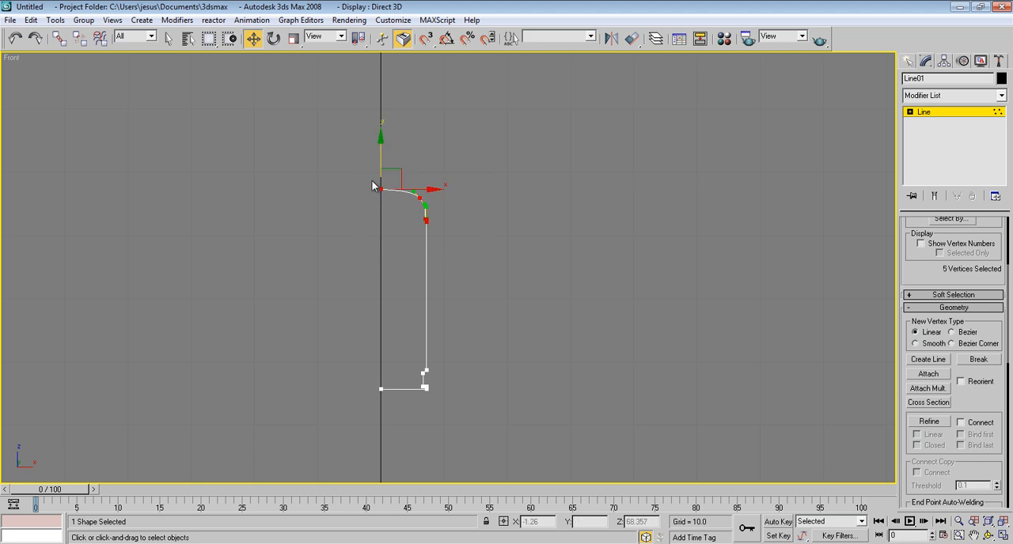
left_click_drag(379, 157, 384, 206)
left_click(626, 236)
middle_click_drag(627, 236, 629, 210)
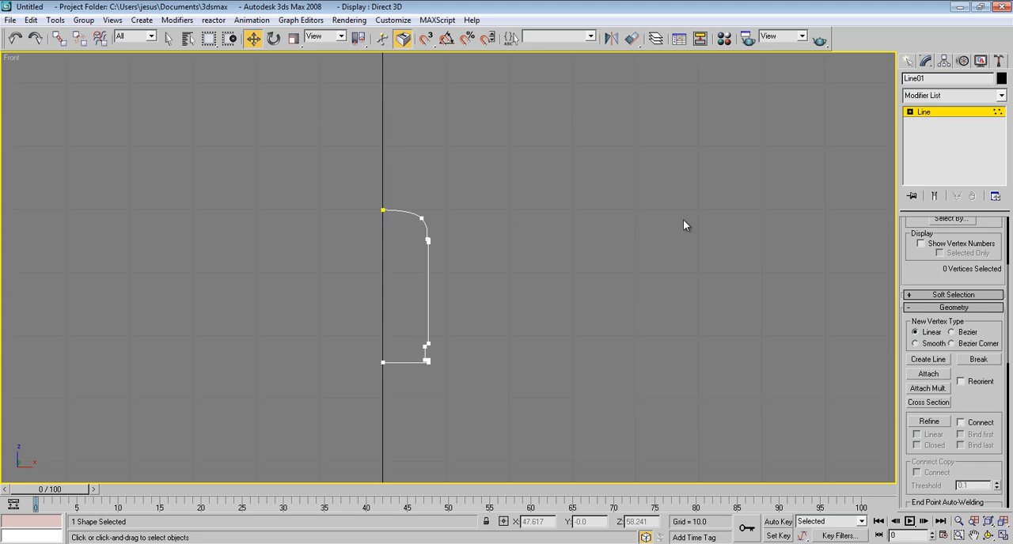
Step: Leave vertex editing and apply the Lathe modifier to the profile line
left_click(927, 112)
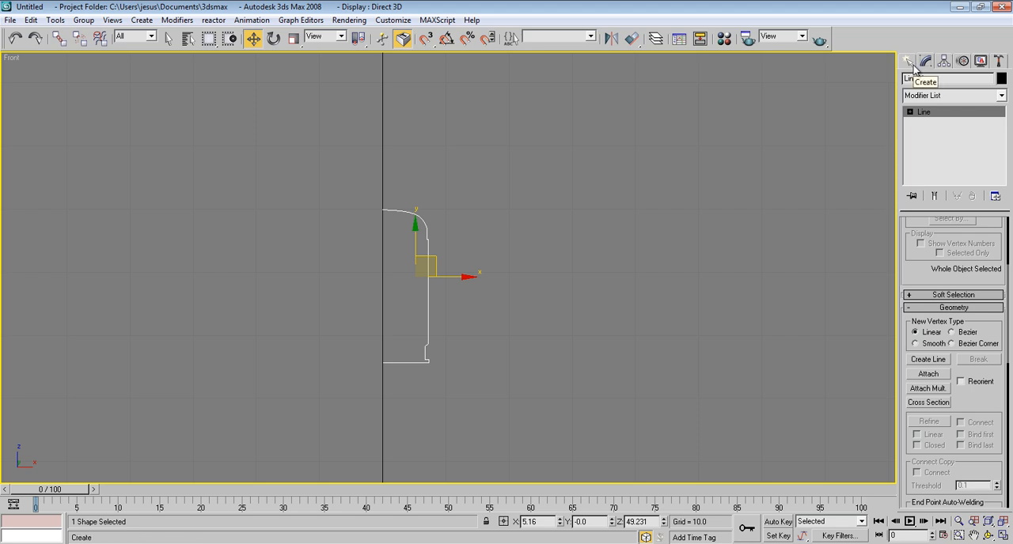
left_click(948, 97)
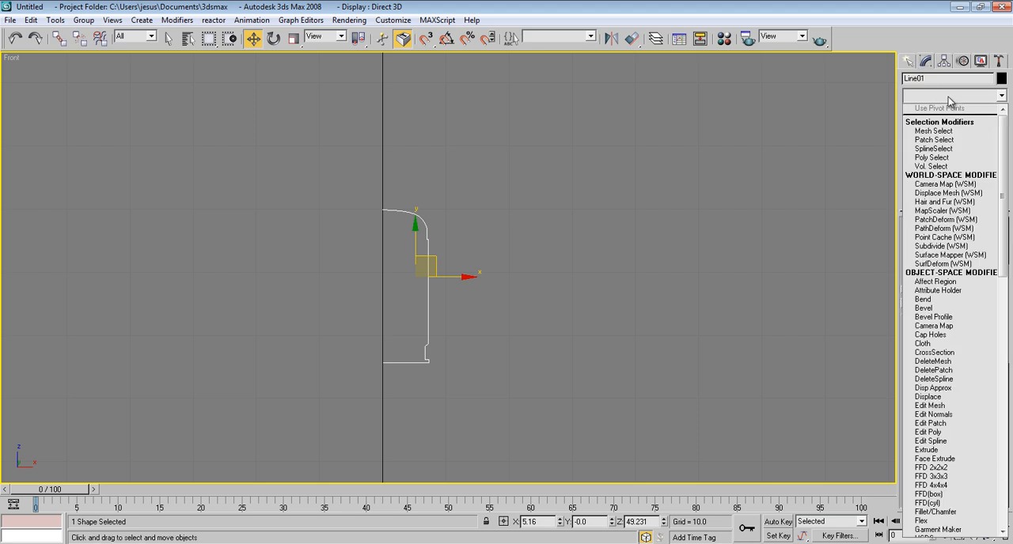
key("l")
key("Return")
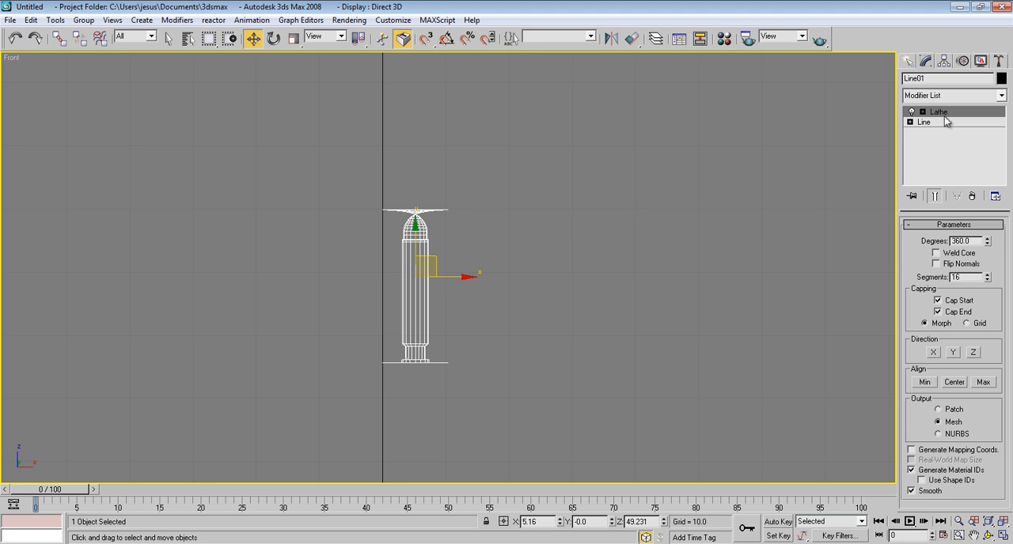
Step: Move the Lathe axis to X 0 on the world's vertical axis and check the revolved shape in the Perspective view
left_click(922, 113)
left_click(944, 122)
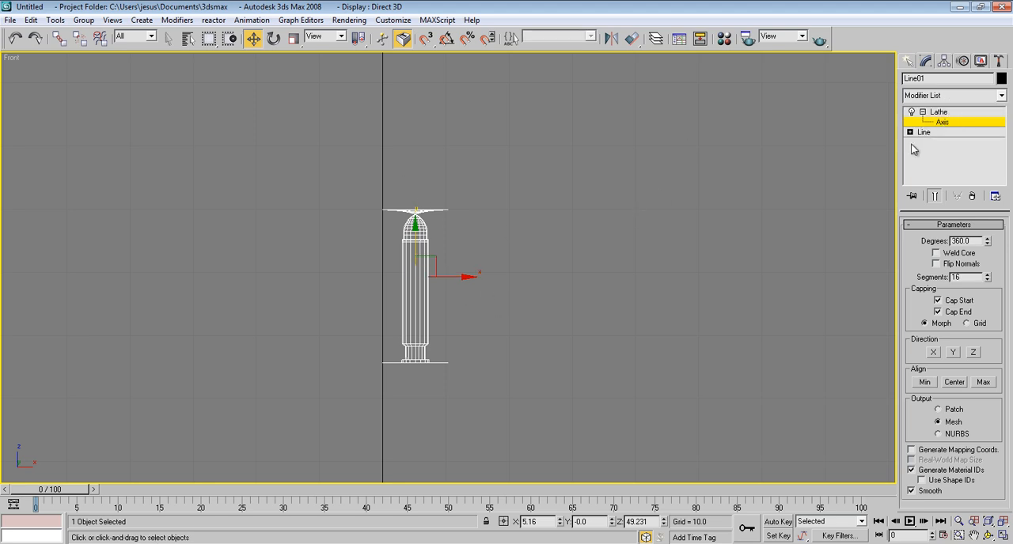
left_click_drag(458, 277, 428, 276)
right_click(560, 522)
scroll(544, 432, "up", 5)
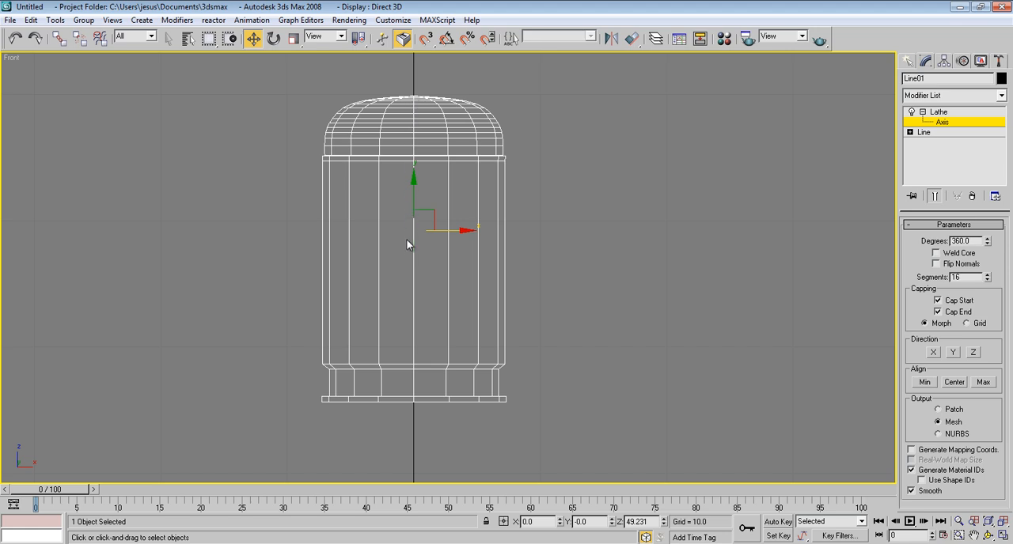
key("p")
scroll(404, 177, "down", 4)
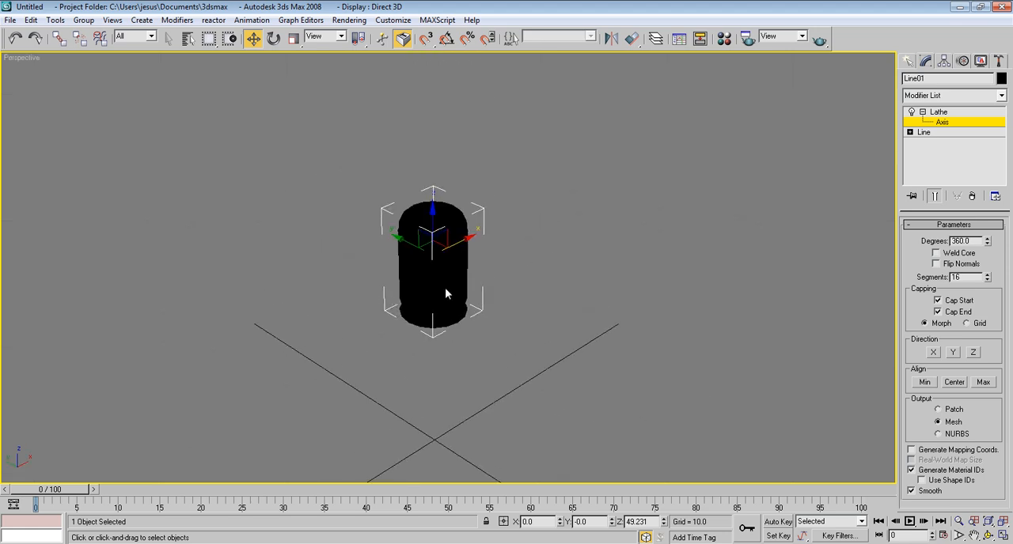
middle_click_drag(464, 233, 475, 249, "alt")
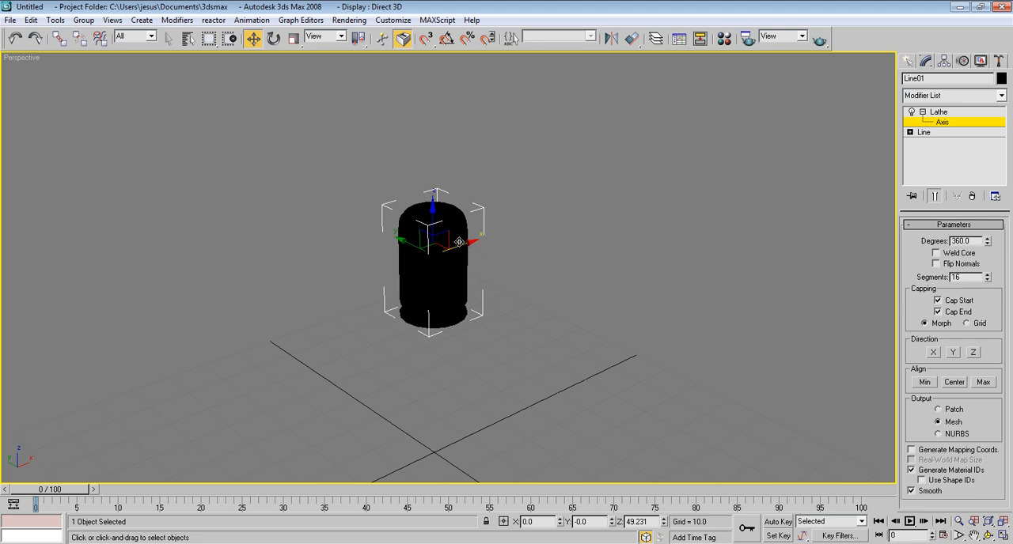
Step: Return to the Front view and edit the base Line's vertices with the lathed end result shown
key("f")
scroll(443, 194, "down", 3)
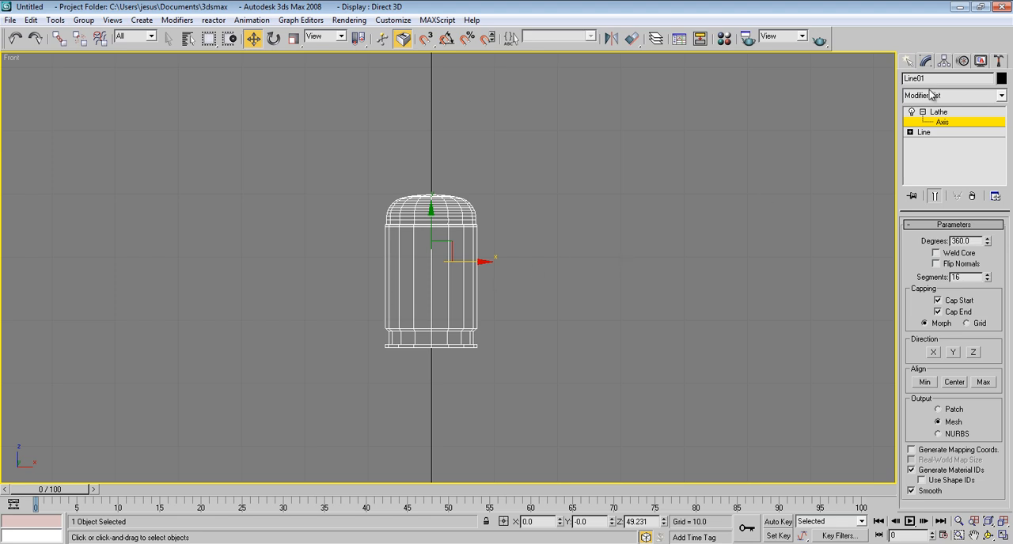
left_click(922, 112)
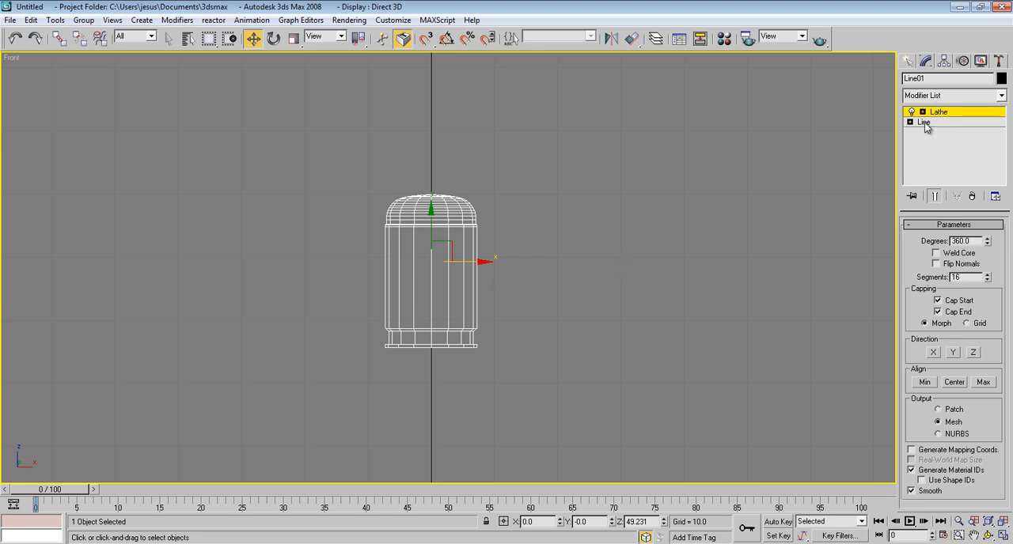
left_click(924, 122)
left_click(935, 197)
left_click(934, 196)
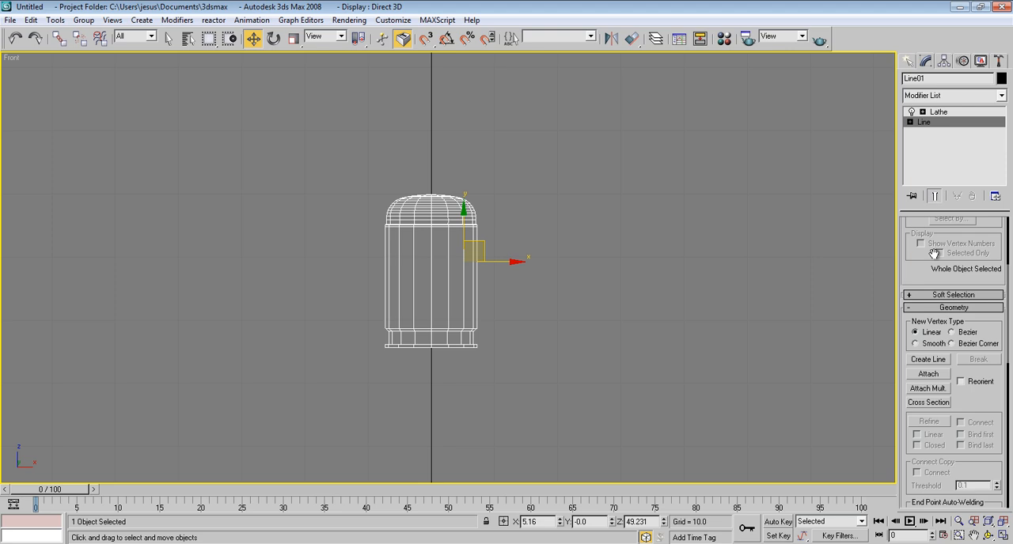
scroll(947, 251, "up", 5)
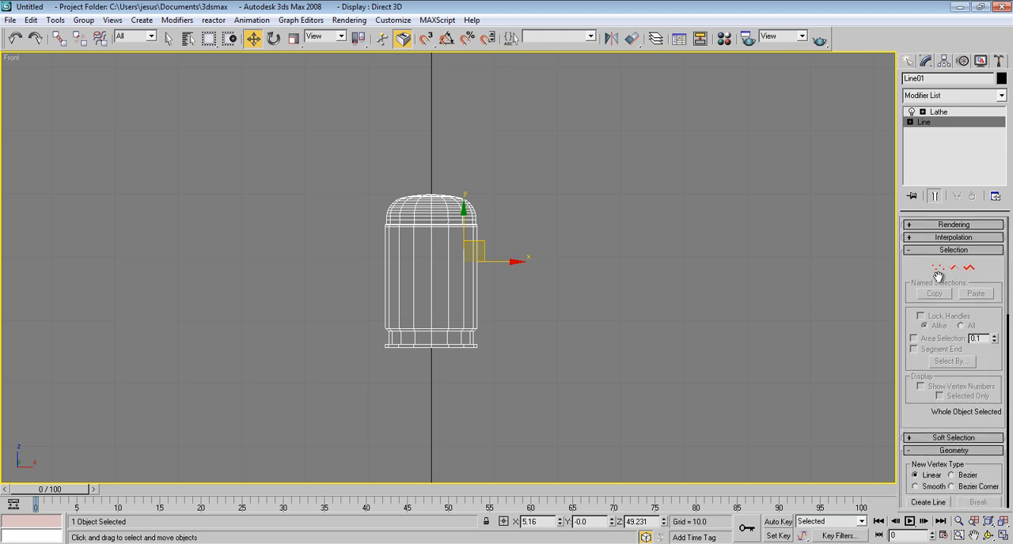
left_click(938, 268)
Step: Move the nine outer profile vertices inward together, narrowing the lathed body to roughly half its radius
scroll(610, 263, "up", 6)
scroll(554, 158, "down", 3)
left_click_drag(535, 119, 422, 469)
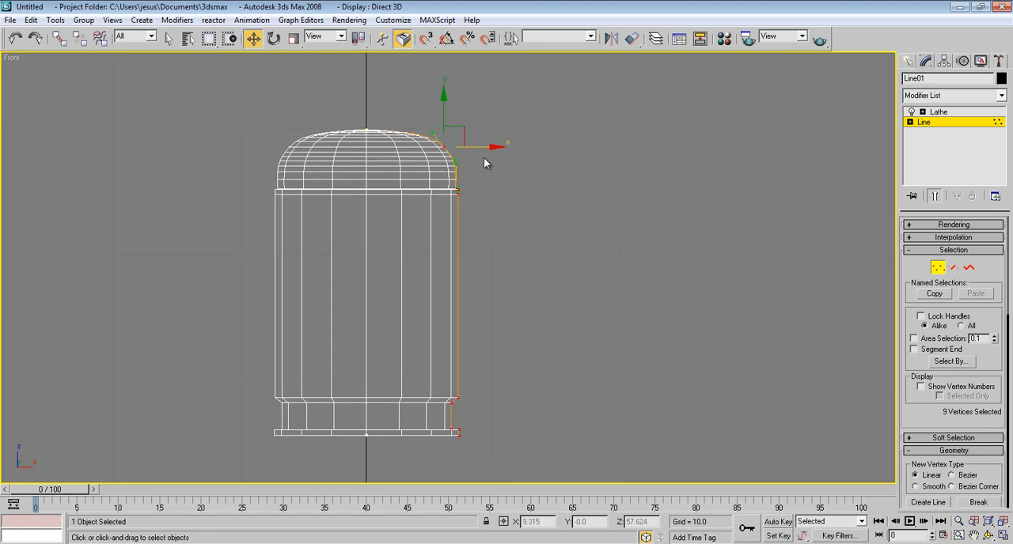
left_click_drag(484, 148, 442, 150)
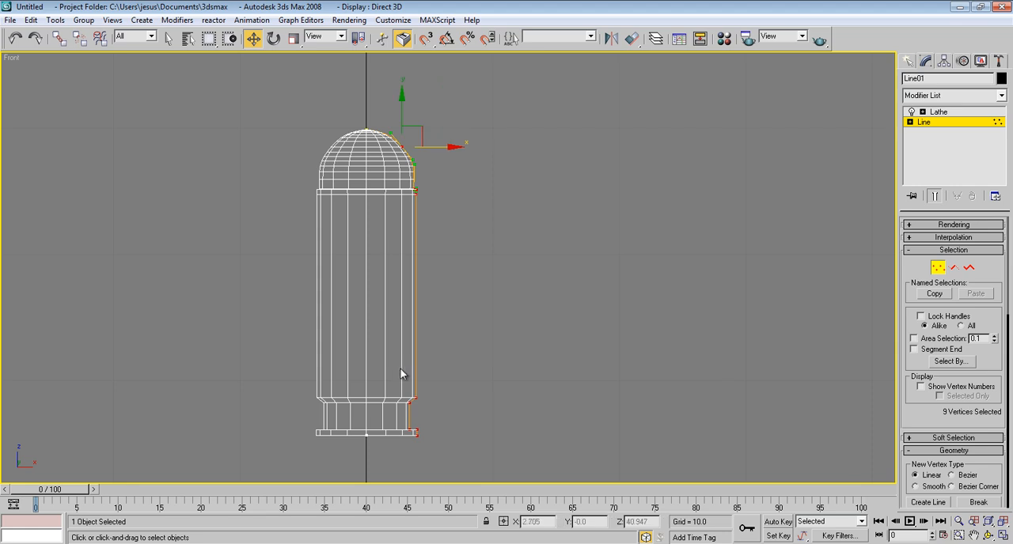
left_click(455, 371)
Step: Move the four base and rim vertices up together to shorten the groove above the rim
left_click_drag(455, 466, 350, 424)
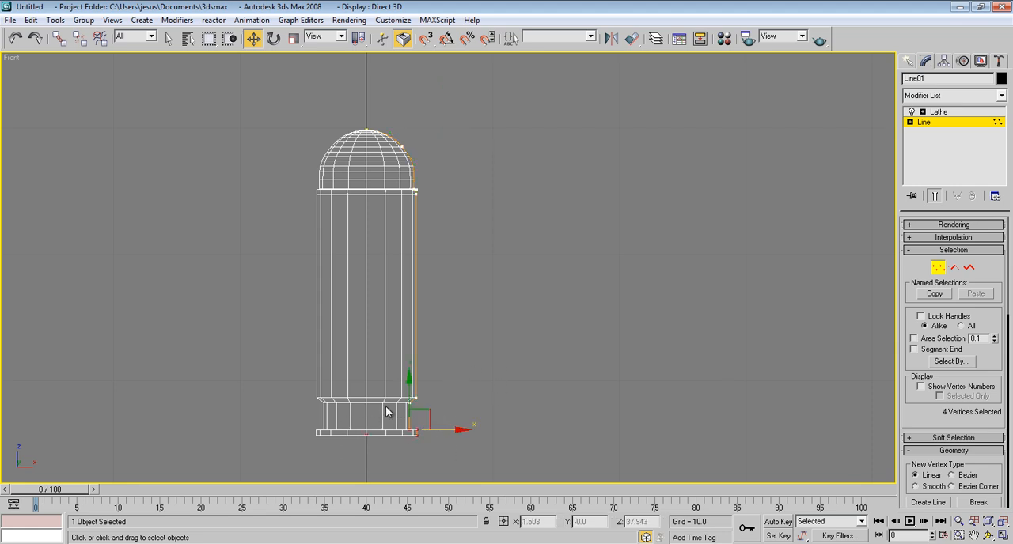
left_click_drag(410, 387, 410, 364)
left_click(489, 316)
Step: Adjust the dome's top vertex along the vertical axis to about Z 59.83, keeping a smooth rounded tip
middle_click_drag(450, 171, 468, 229)
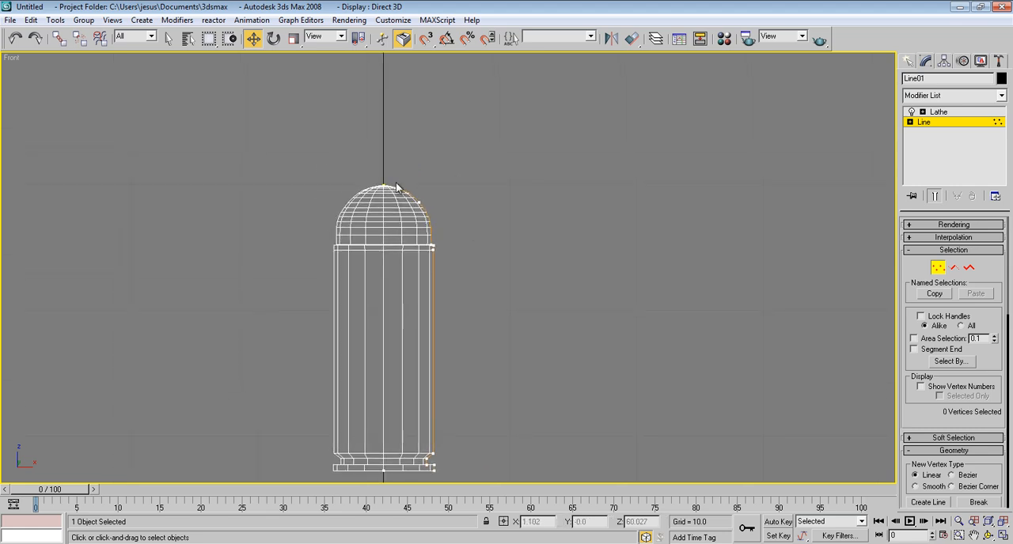
left_click(384, 187)
left_click_drag(385, 161, 392, 177)
scroll(391, 177, "up", 5)
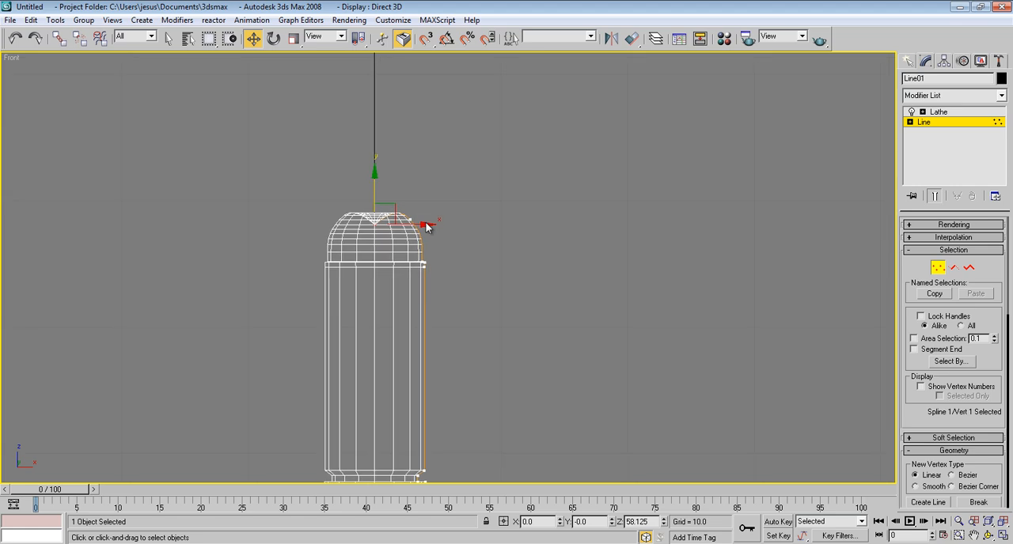
mouse_move(367, 233)
left_mouse_down()
mouse_move(367, 162)
mouse_move(365, 235)
left_mouse_up()
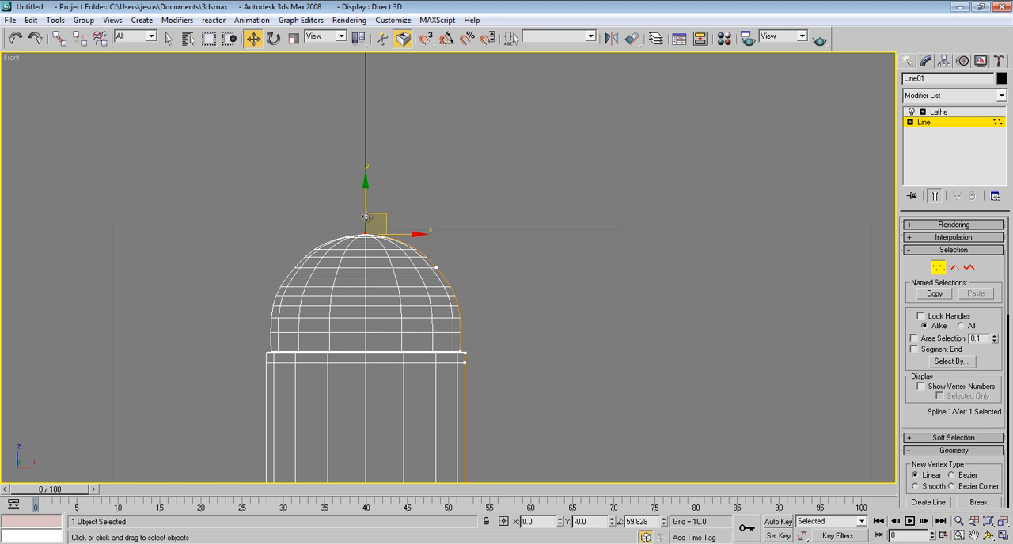
scroll(366, 215, "down", 5)
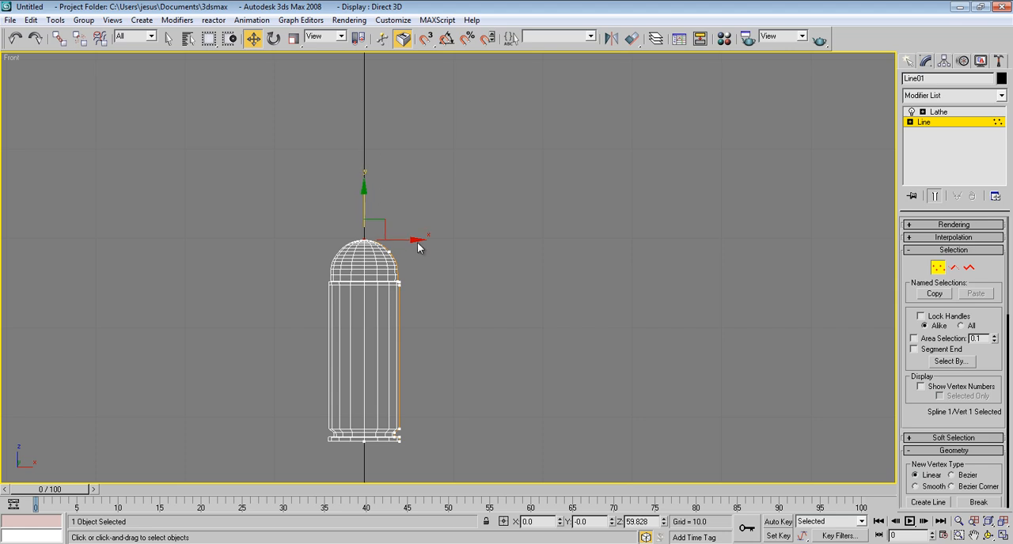
left_click(486, 262)
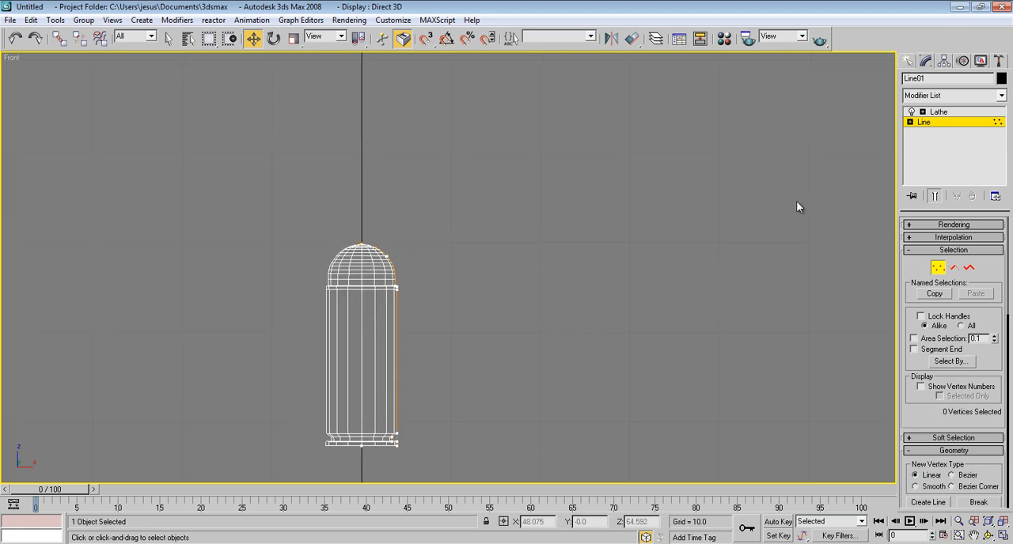
Step: Leave vertex editing, return to the Lathe modifier level and show the model in the Perspective view
left_click(936, 272)
left_click(937, 112)
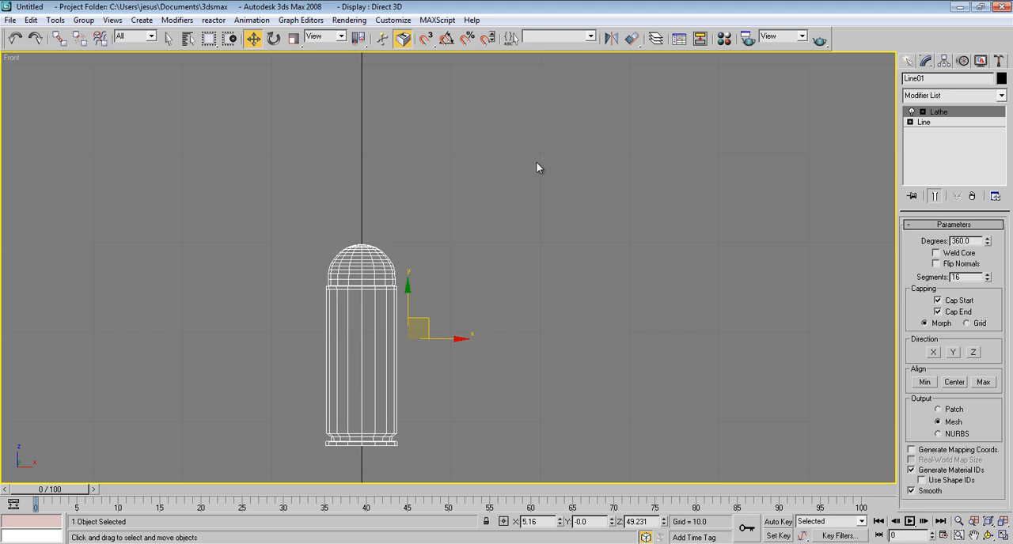
key("p")
middle_click_drag(458, 239, 504, 274)
middle_click_drag(590, 283, 590, 258, "alt")
middle_click_drag(561, 291, 570, 204)
middle_click_drag(542, 235, 543, 246)
Step: Turn on Flip Normals and Weld Core for the Lathe modifier
key("m")
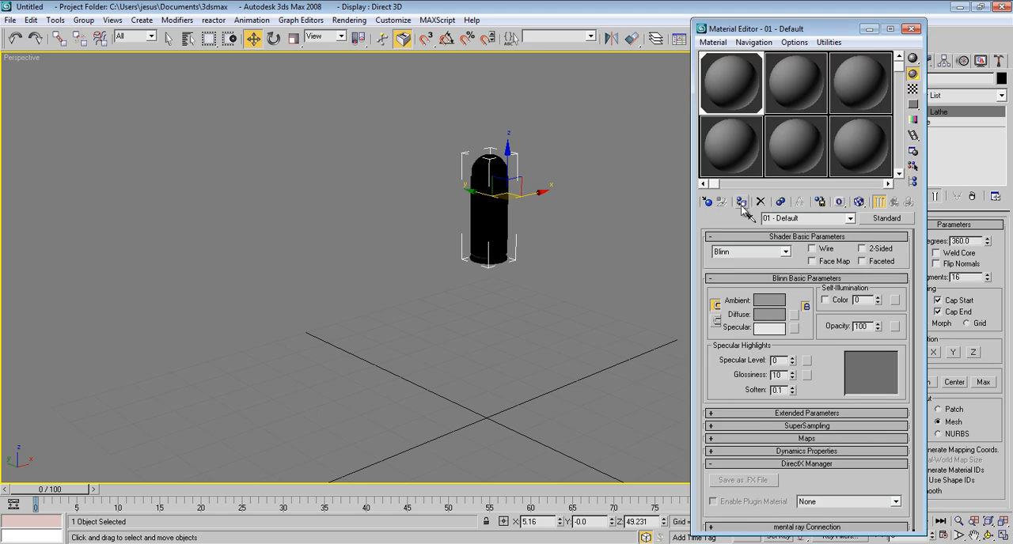
left_click(911, 28)
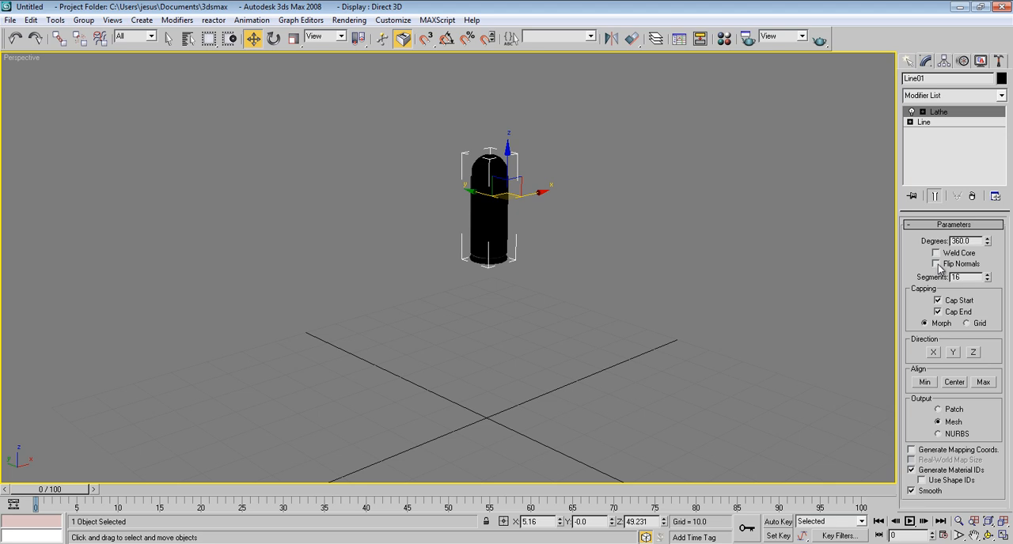
scroll(476, 204, "up", 3)
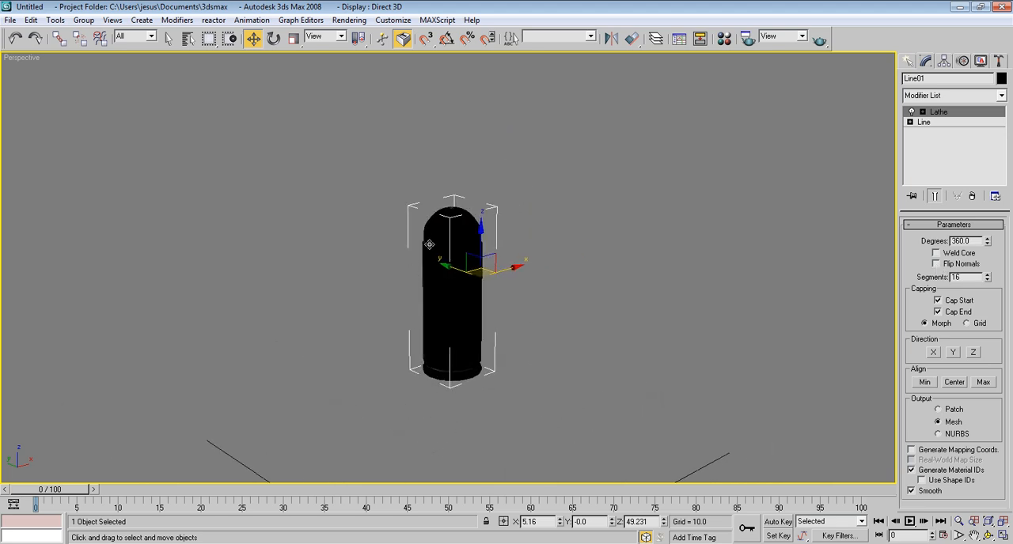
left_click(936, 264)
middle_click_drag(492, 197, 490, 171, "alt")
scroll(459, 243, "up", 4)
left_click(936, 253)
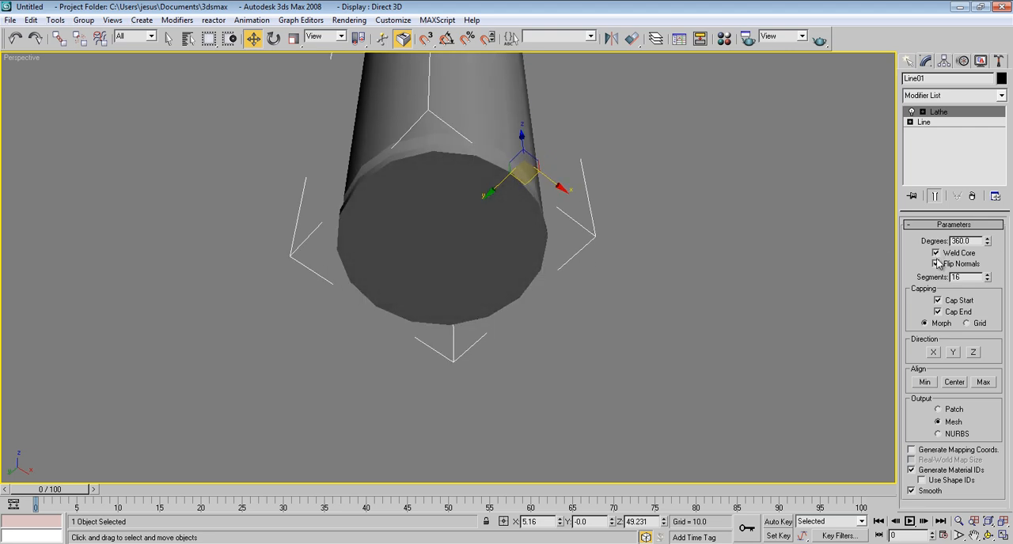
Step: Display edged faces on the shaded model and raise the Lathe segments to 44
middle_click_drag(586, 77, 546, 240, "alt")
scroll(567, 278, "down", 3)
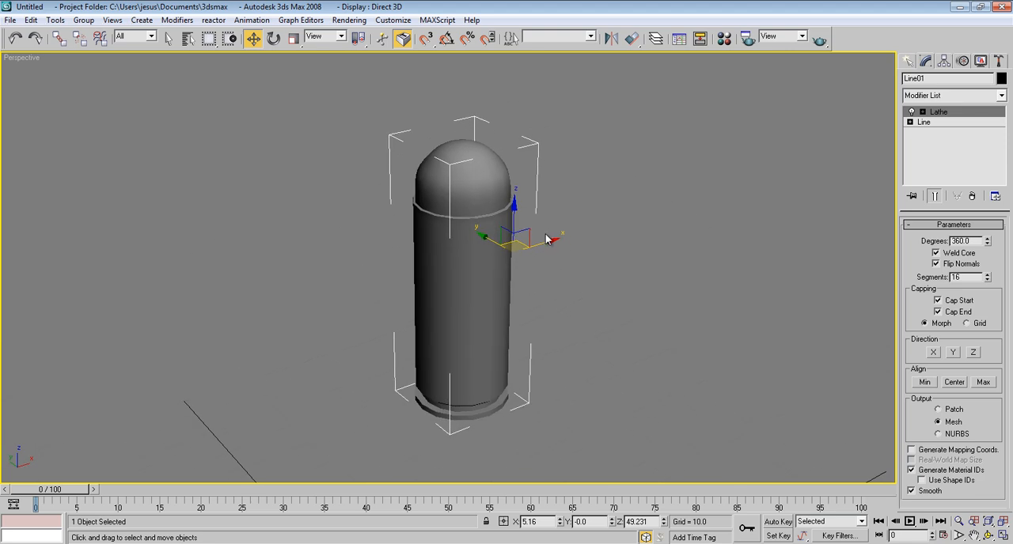
key("F4")
middle_click_drag(521, 239, 536, 243)
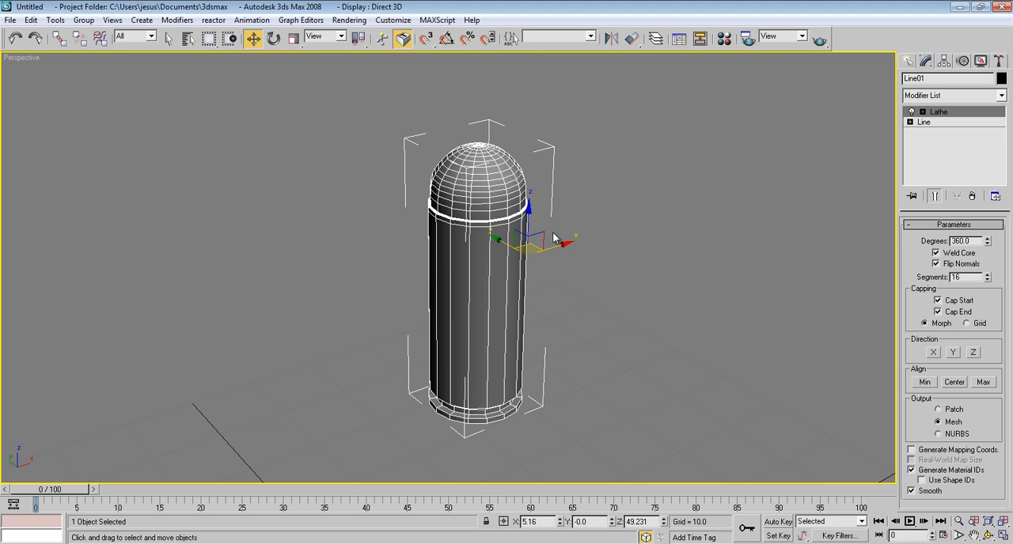
scroll(554, 233, "up", 3)
scroll(554, 233, "down", 3)
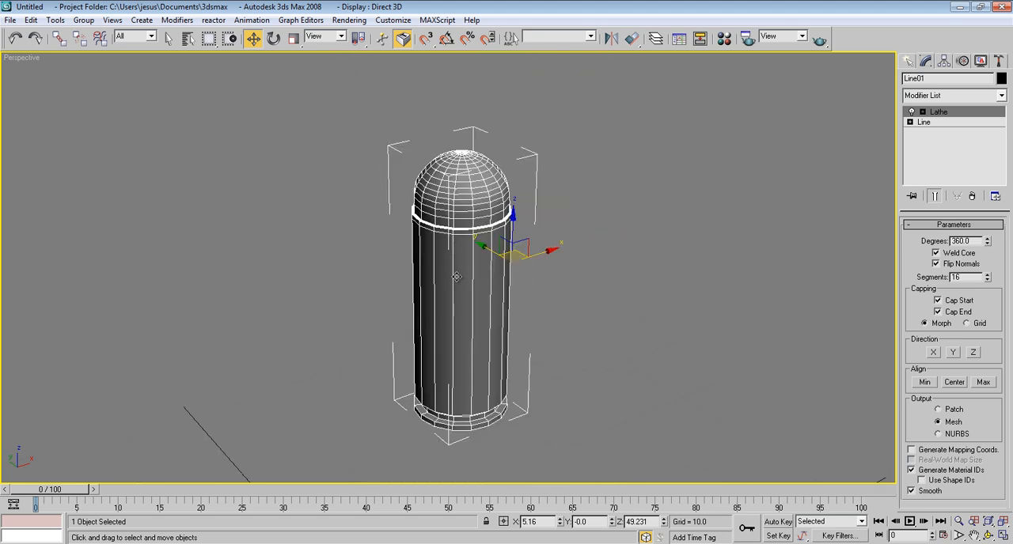
left_click_drag(987, 275, 987, 248)
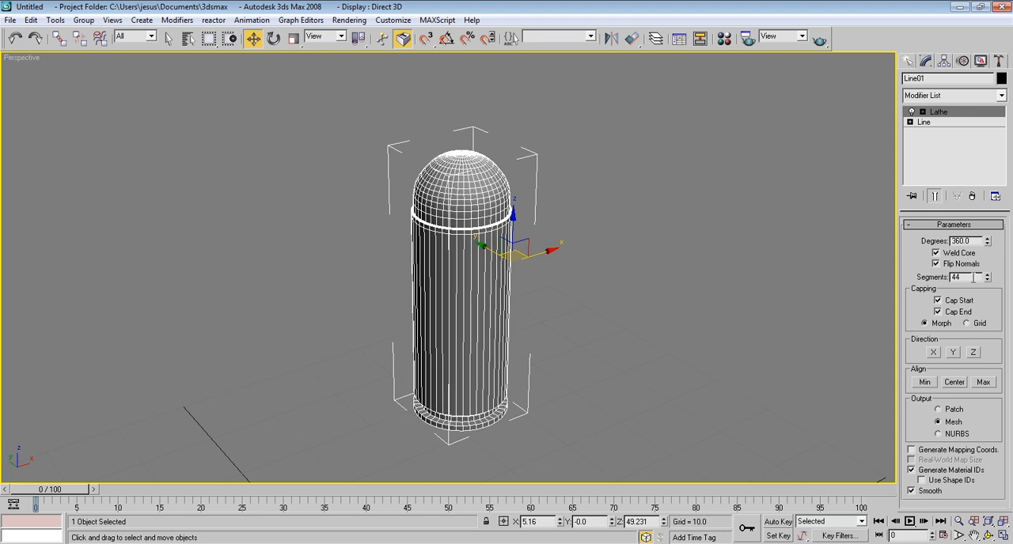
Step: Raise the Lathe segments to 50, turn off the wireframe overlay and check the shaded bullet from several angles
type("50")
key("Return")
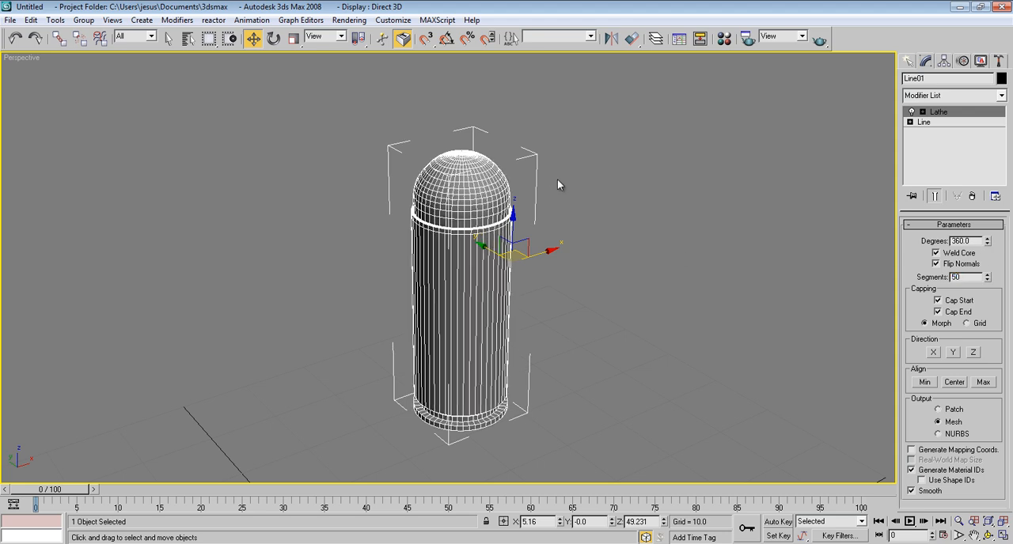
left_click(558, 185)
key("F3")
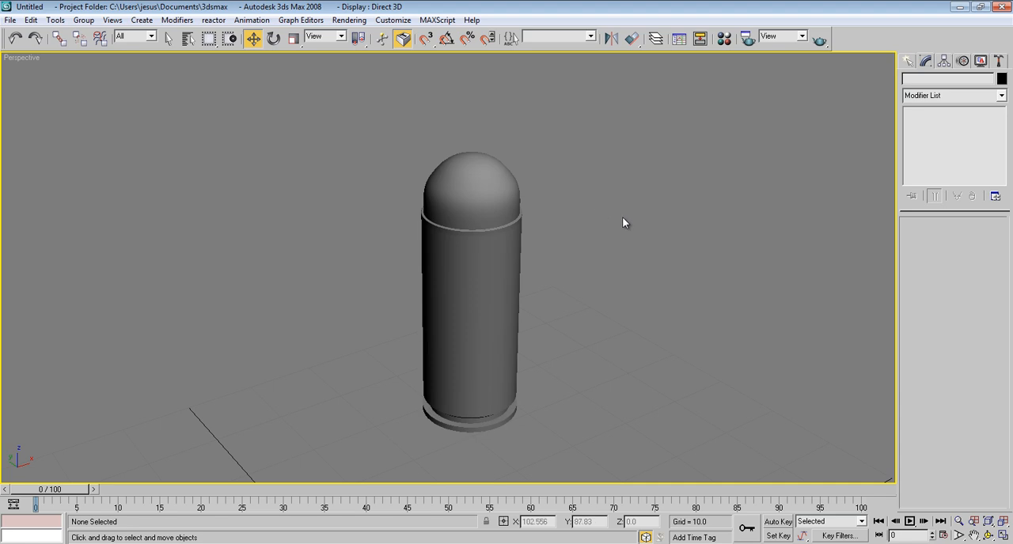
middle_click_drag(650, 315, 613, 292, "alt")
left_click(486, 275)
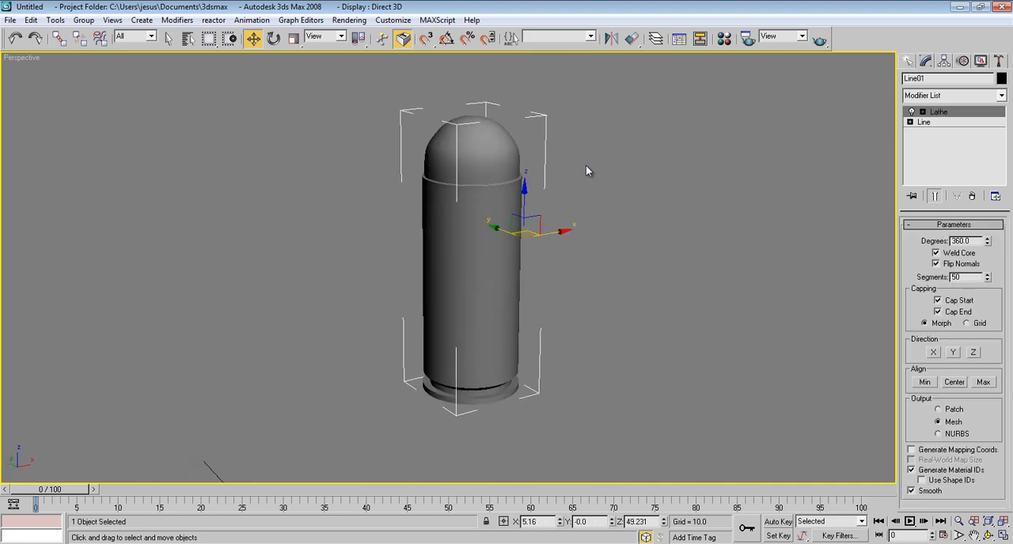
middle_click_drag(585, 165, 583, 178)
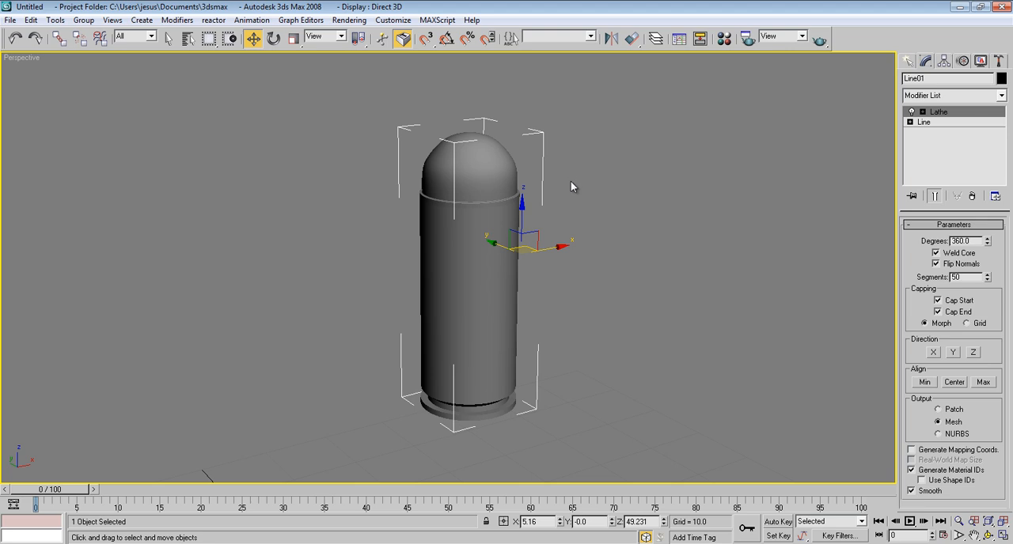
middle_click_drag(538, 175, 543, 188)
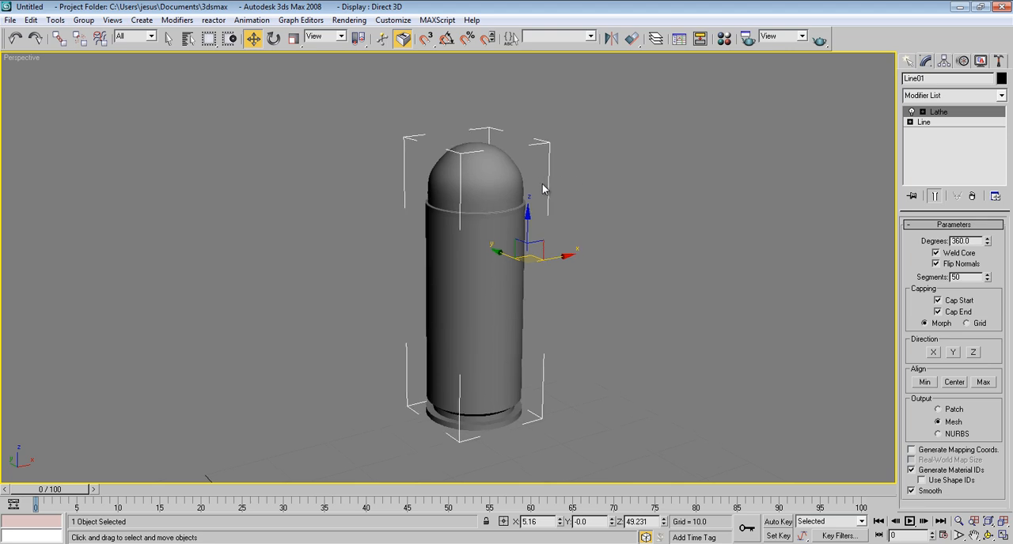
Step: Show the bullet in the Front view and enter vertex editing on the base Line
key("f")
scroll(538, 182, "down", 3)
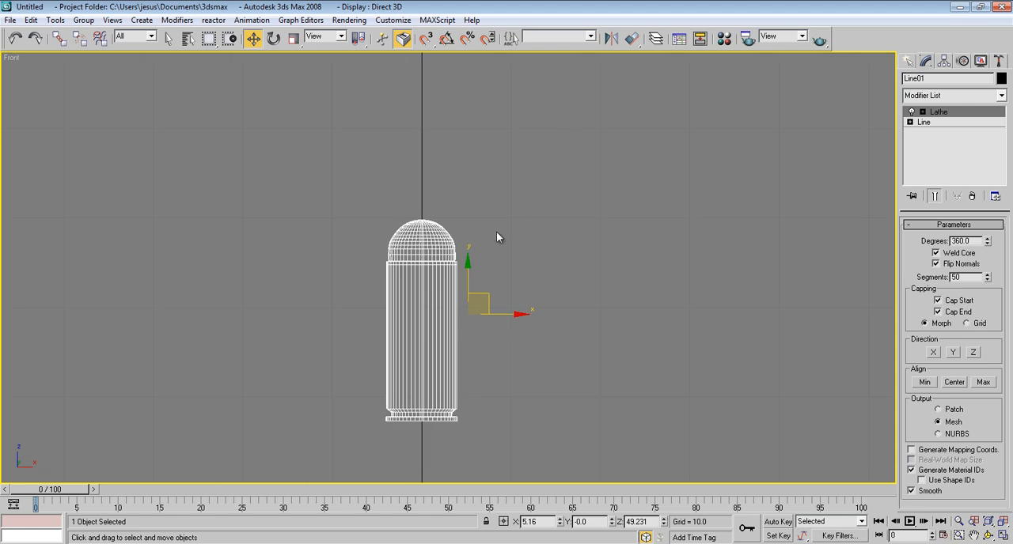
scroll(492, 239, "up", 2)
middle_click_drag(511, 221, 515, 188)
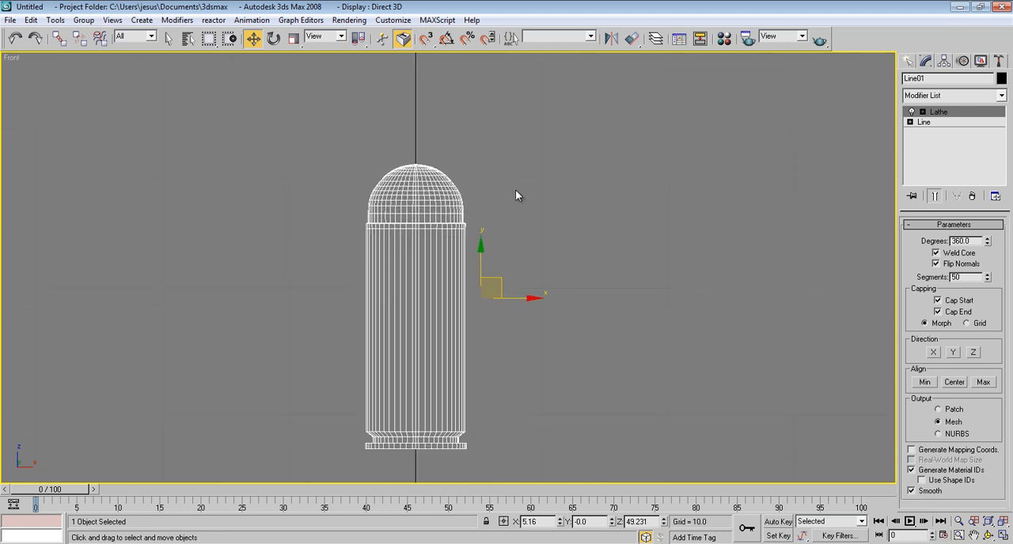
left_click(929, 124)
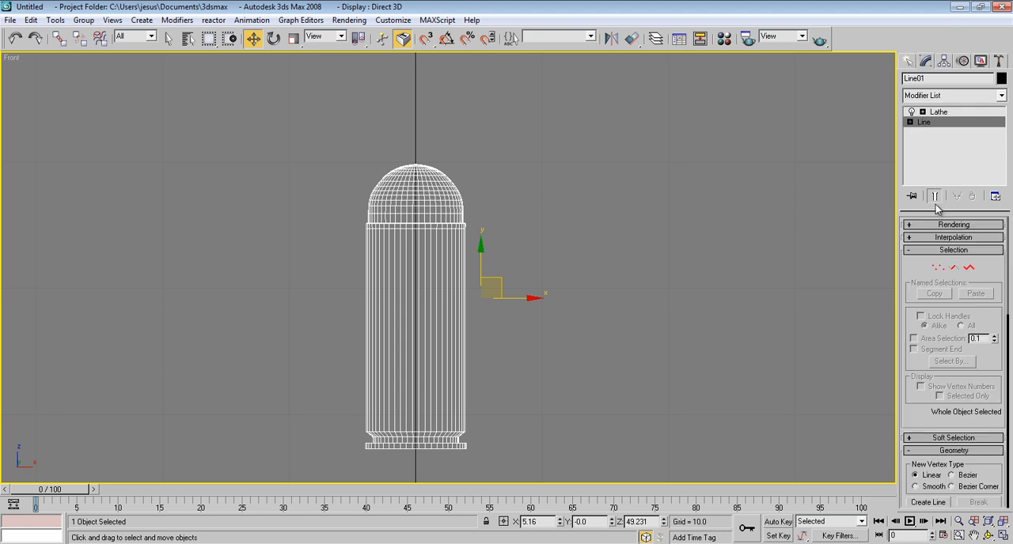
left_click(937, 267)
Step: Select the dome's shoulder vertex and convert it to Bezier Corner
middle_click_drag(472, 146, 506, 196)
scroll(510, 181, "up", 4)
scroll(506, 197, "up", 3)
middle_click_drag(488, 242, 436, 343)
left_click(537, 228)
right_click(536, 228)
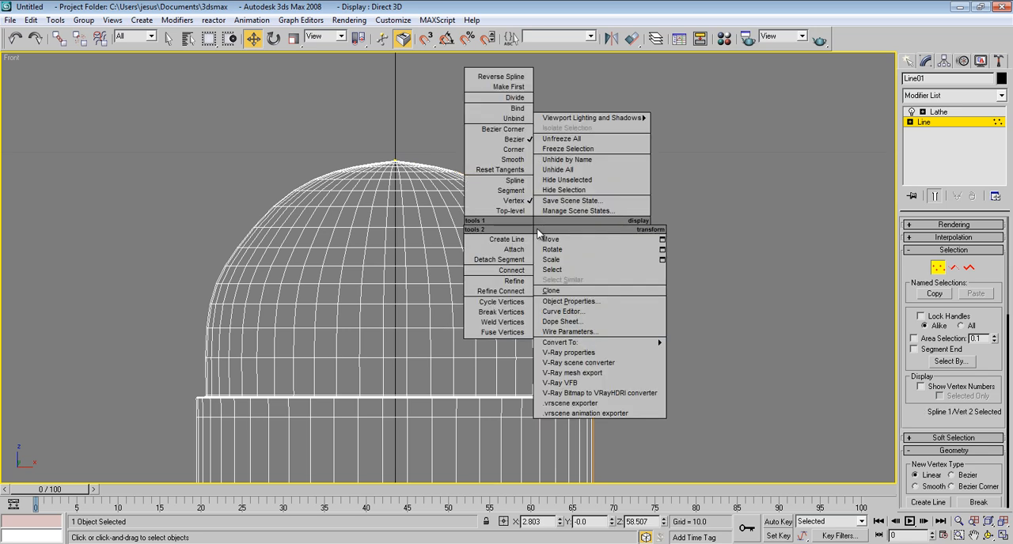
left_click(491, 137)
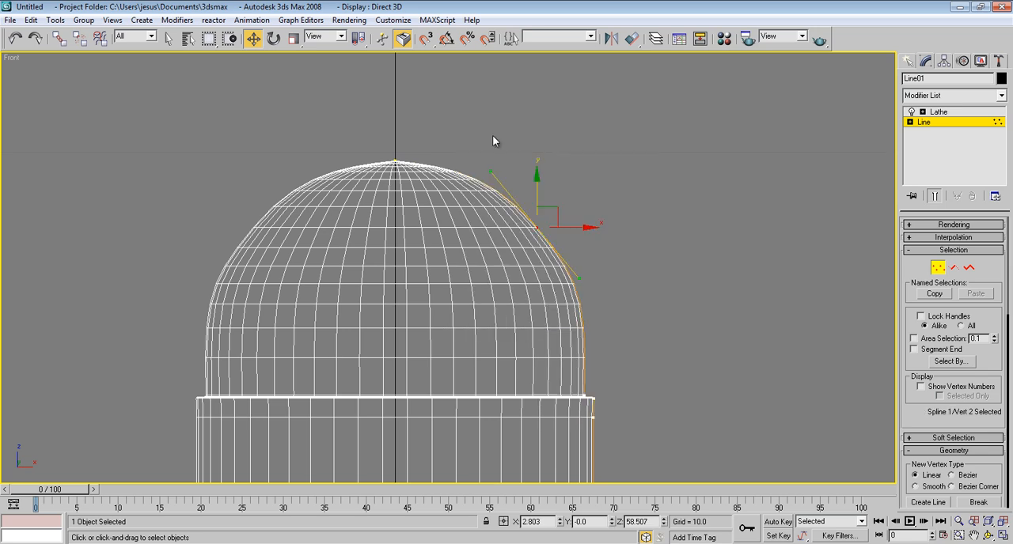
Step: Reshape the shoulder vertex's tangent, then lower the dome's top vertex to about Z 58.434 and the shoulder vertex to about Z 57.854
left_click_drag(493, 172, 481, 205)
left_click(394, 161)
left_click_drag(396, 117, 397, 154)
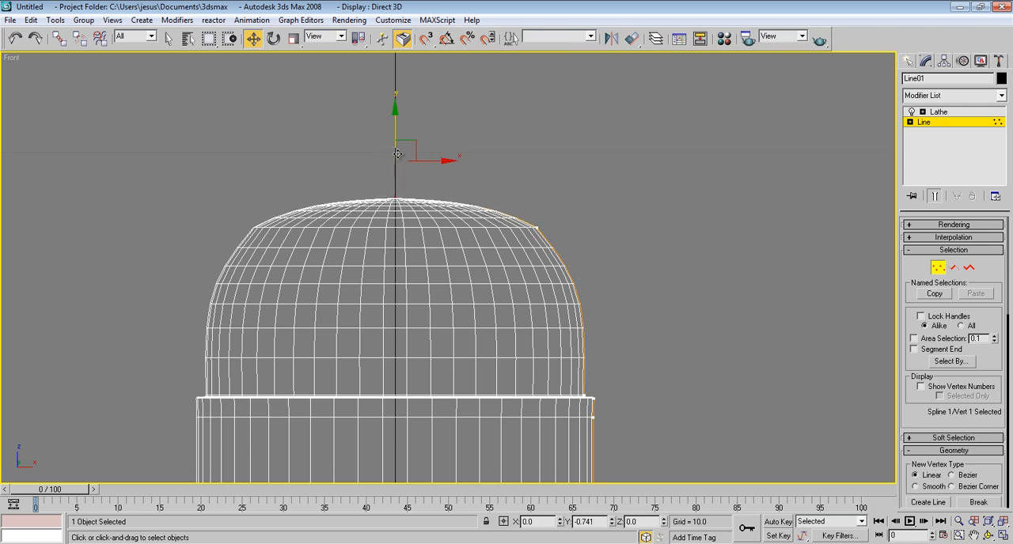
left_click_drag(397, 154, 397, 154)
left_click_drag(186, 277, 188, 275)
left_click_drag(394, 166, 394, 199)
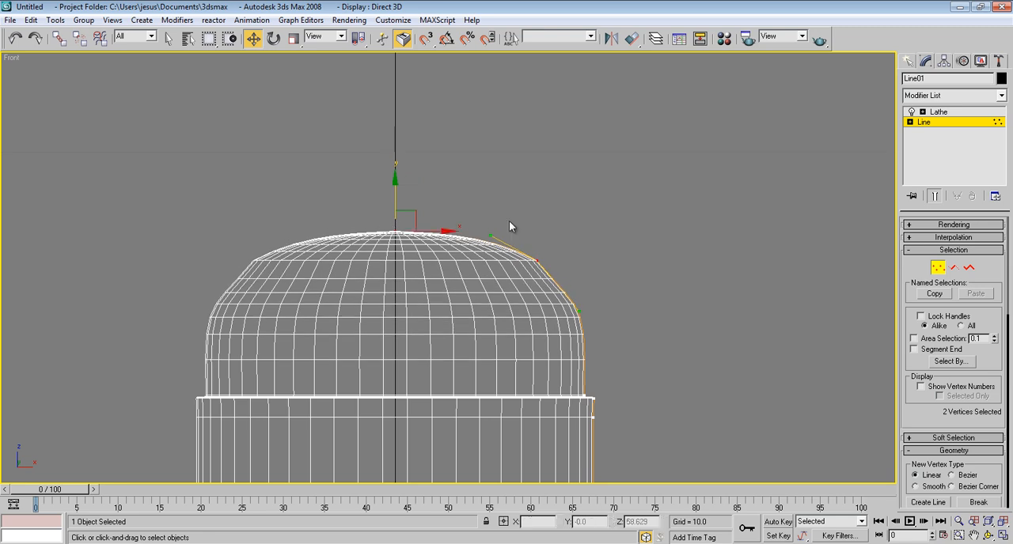
Step: Return to the Lathe modifier level and inspect the flattened dome in the Perspective view
left_click(957, 114)
key("p")
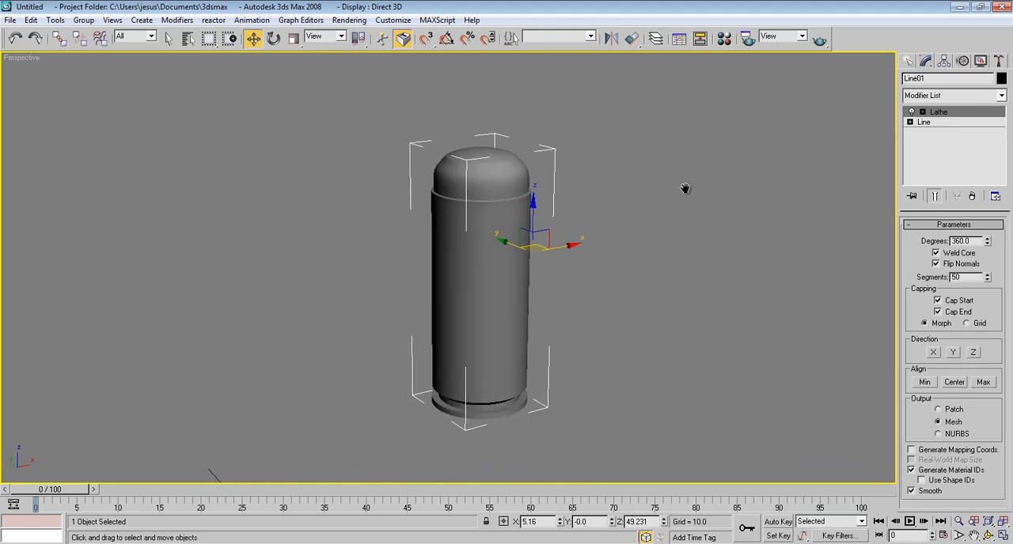
scroll(633, 197, "down", 3)
middle_click_drag(633, 198, 618, 251)
scroll(627, 224, "up", 3)
Step: Resume vertex editing on the Line and pull the shoulder vertex's upper tangent handle outward toward the vertex
left_click(953, 123)
left_click(938, 267)
left_click(468, 218)
scroll(492, 220, "up", 5)
middle_click_drag(492, 220, 458, 307)
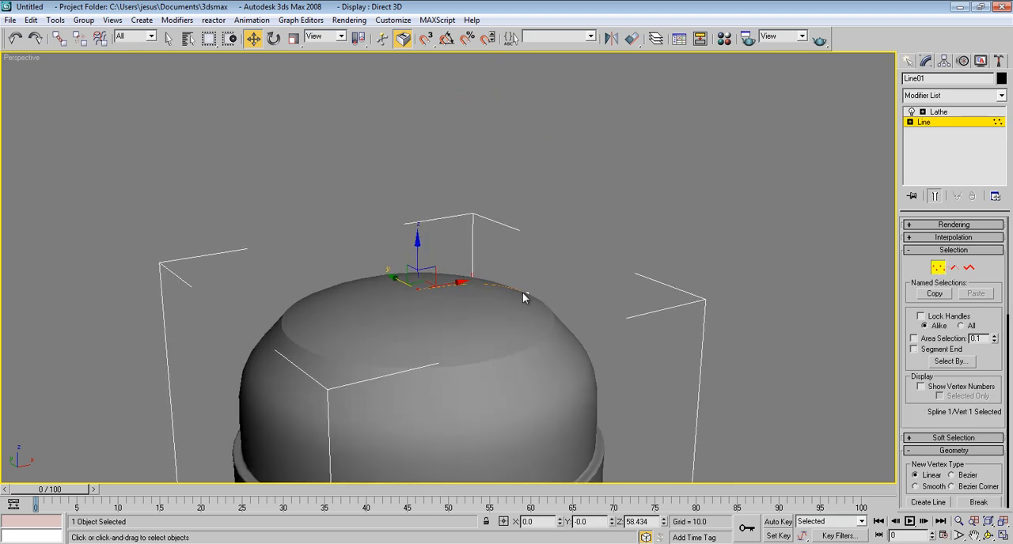
mouse_move(523, 292)
middle_mouse_down("alt")
mouse_move(487, 290)
mouse_move(528, 308)
middle_mouse_up("alt")
left_click(554, 318)
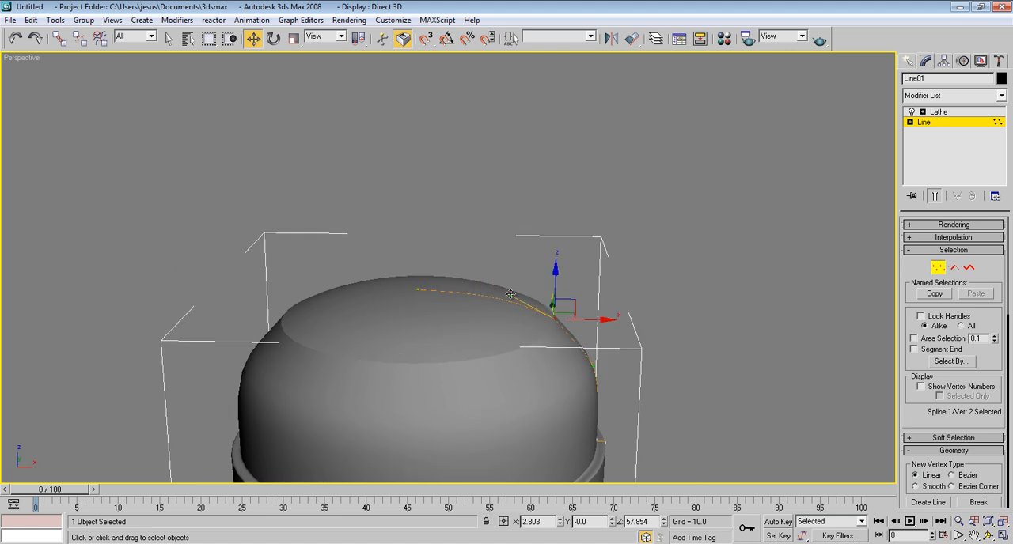
middle_click_drag(608, 302, 617, 280, "alt")
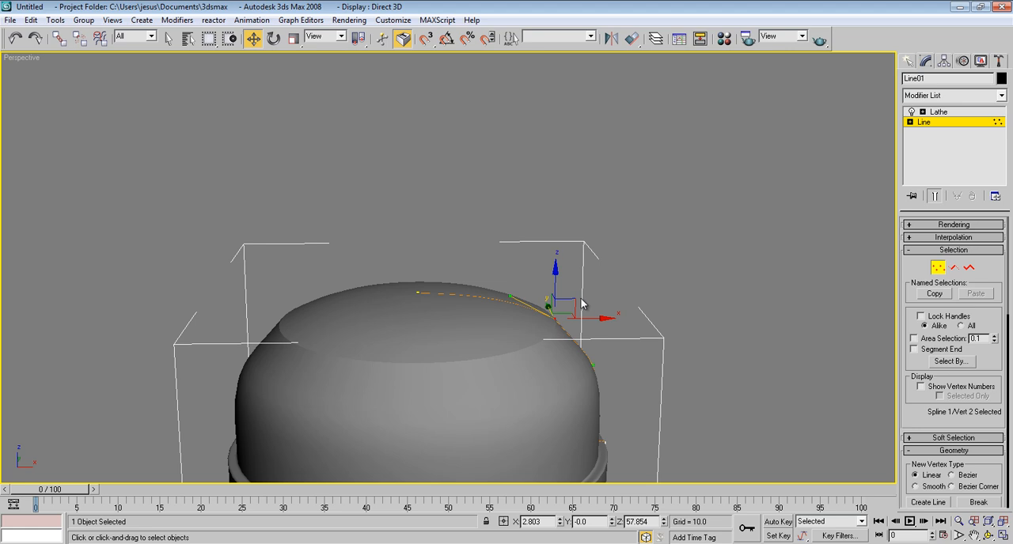
left_click_drag(511, 296, 543, 294)
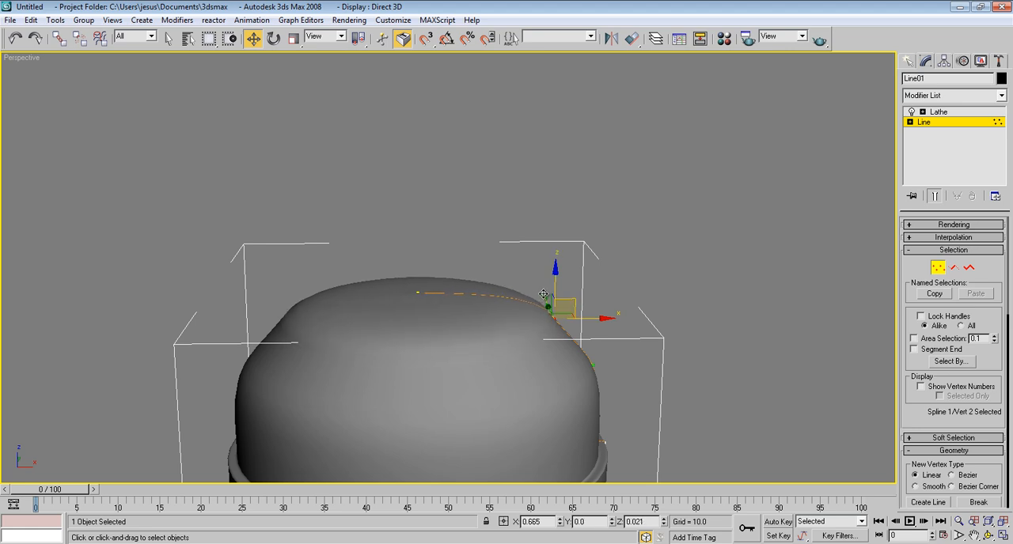
Step: Adjust the shoulder's tangent and lower the shoulder vertex along the vertical axis to about Z 57.442
middle_click_drag(542, 295, 506, 255, "alt")
mouse_move(553, 285)
left_mouse_down()
mouse_move(559, 305)
mouse_move(555, 295)
left_mouse_up()
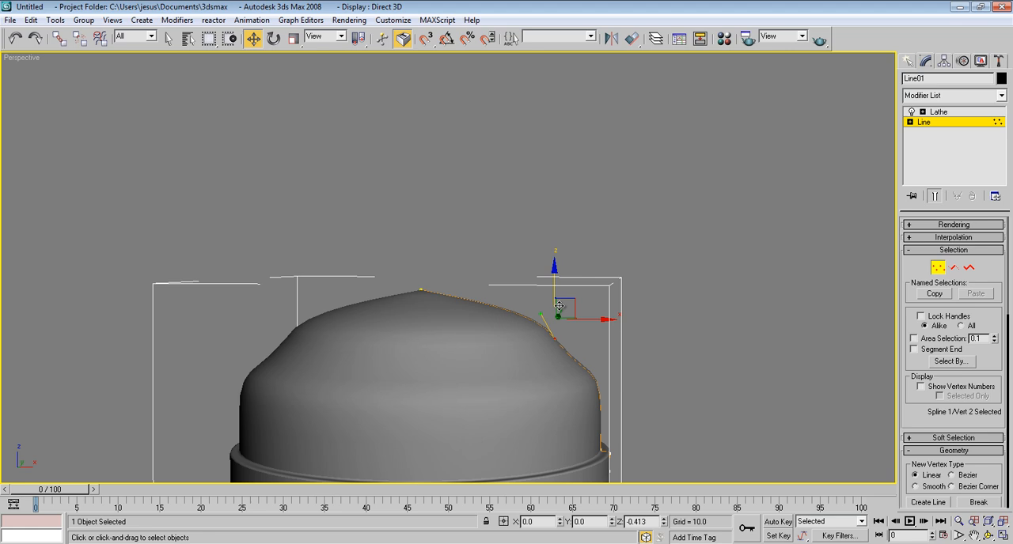
scroll(599, 277, "down", 5)
middle_click_drag(583, 274, 523, 363)
scroll(513, 255, "up", 5)
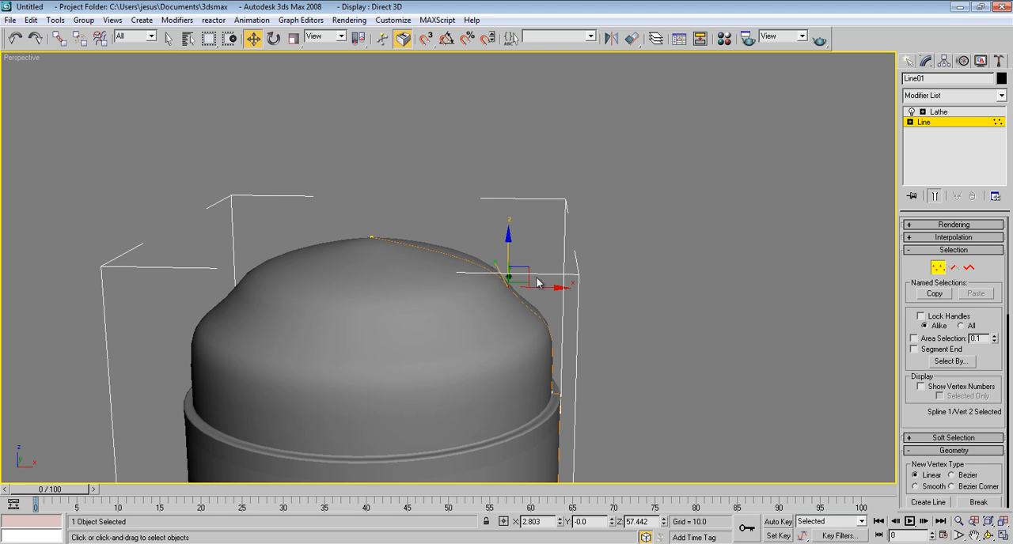
Step: Shift the shoulder vertex to about X 2.567, Z 57.693 and change its type to Smooth
left_click_drag(494, 262, 517, 258)
right_click(505, 284)
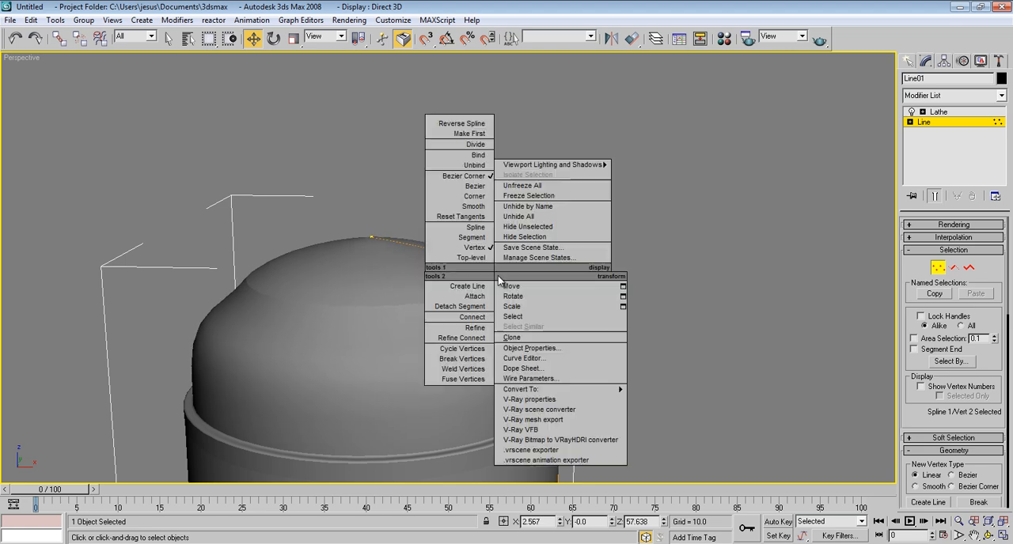
left_click(463, 209)
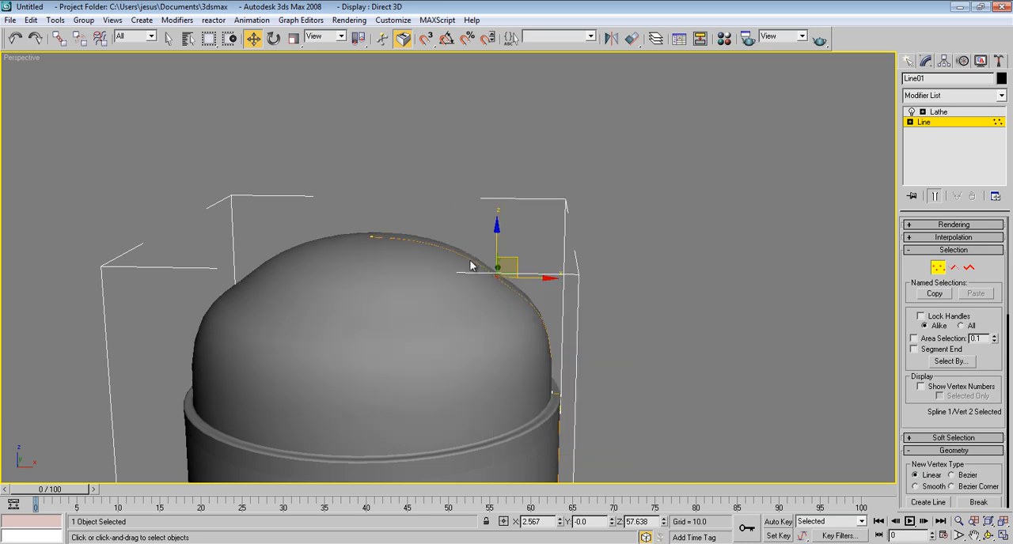
left_click_drag(507, 236, 507, 239)
Step: Delete the dome's shoulder vertex in the Front view
key("f")
scroll(506, 232, "up", 3)
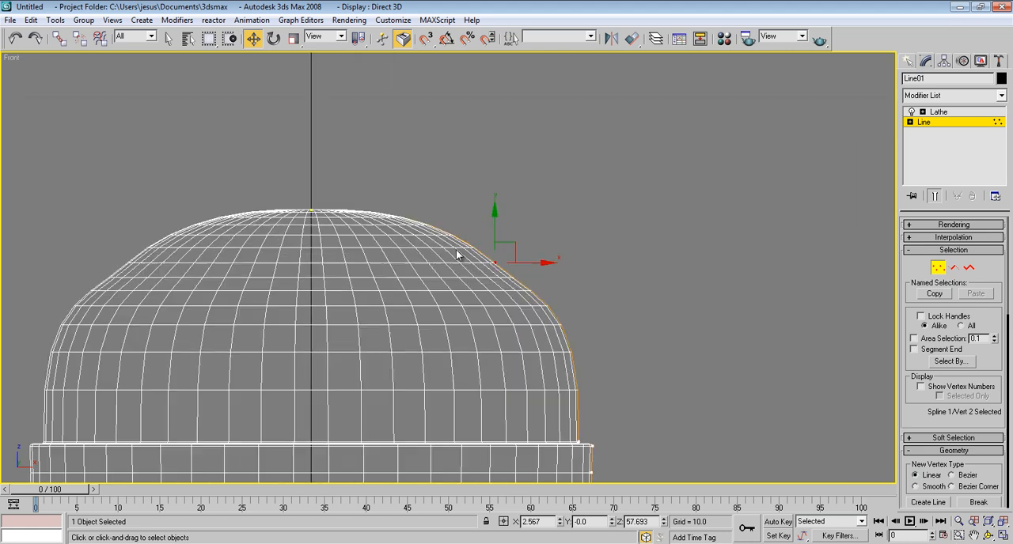
key("Delete")
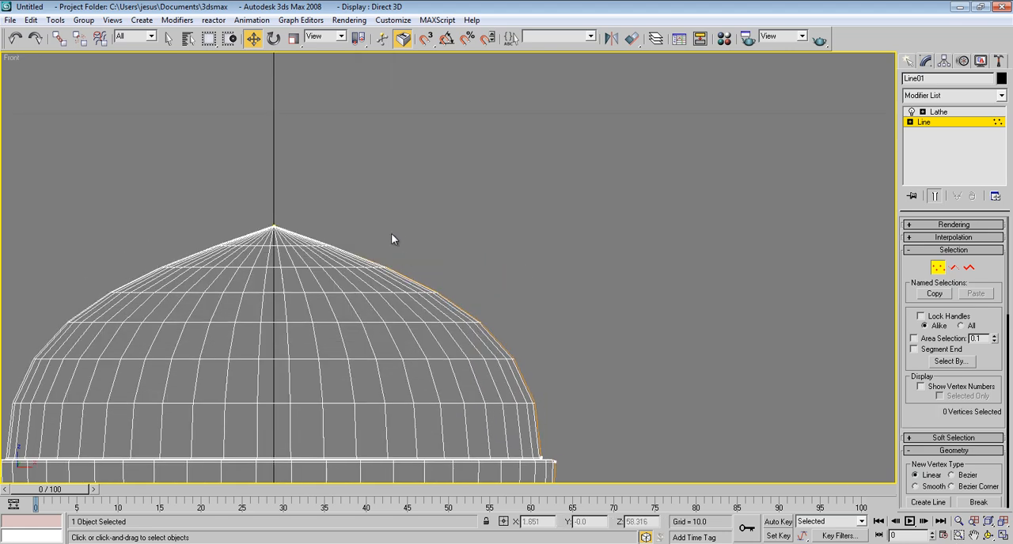
middle_click_drag(311, 234, 340, 235)
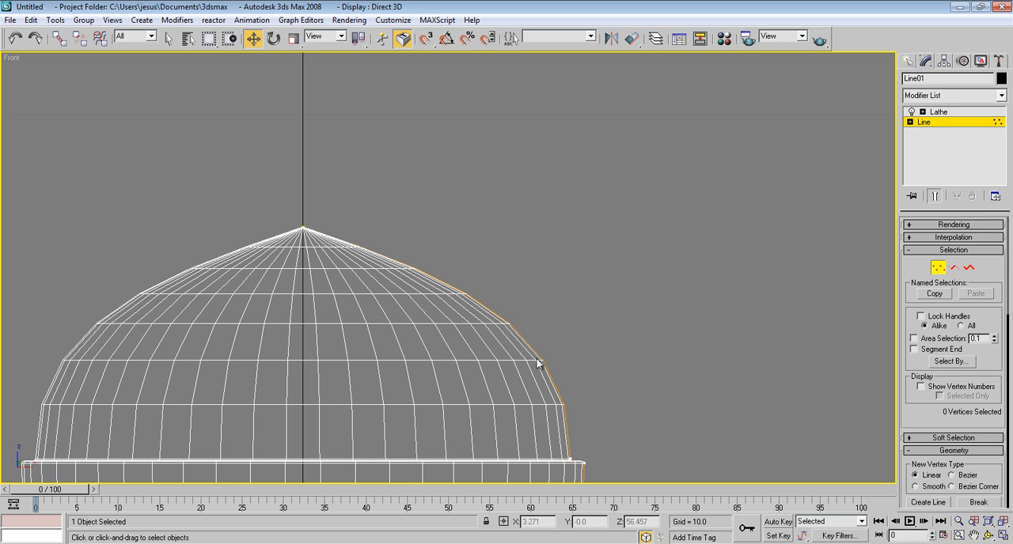
Step: Try the Bezier and Smooth vertex types on the dome's tip vertex to round the pointed top
left_click(302, 228)
right_click(302, 226)
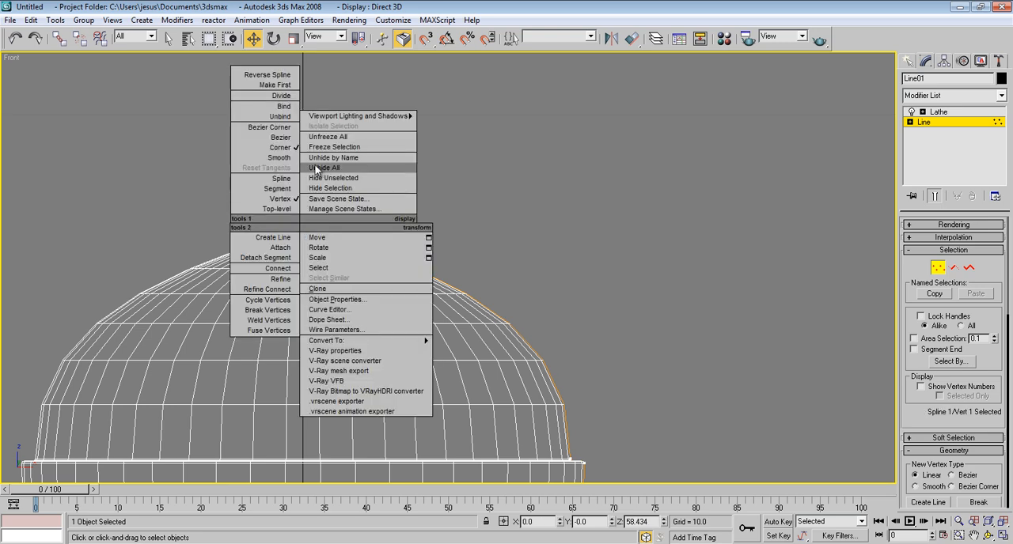
left_click(269, 137)
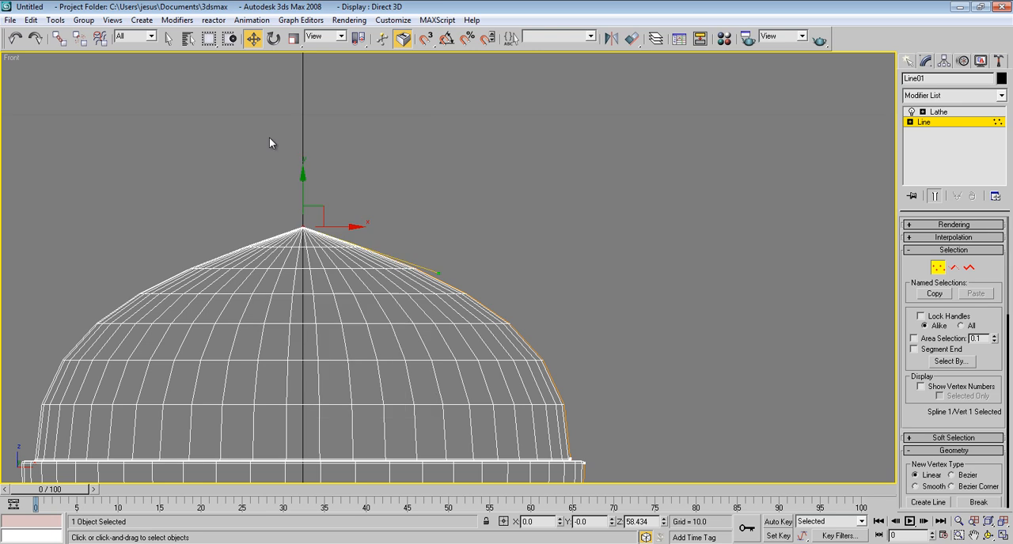
left_click(440, 275)
left_click(302, 229)
right_click(303, 225)
left_click(267, 161)
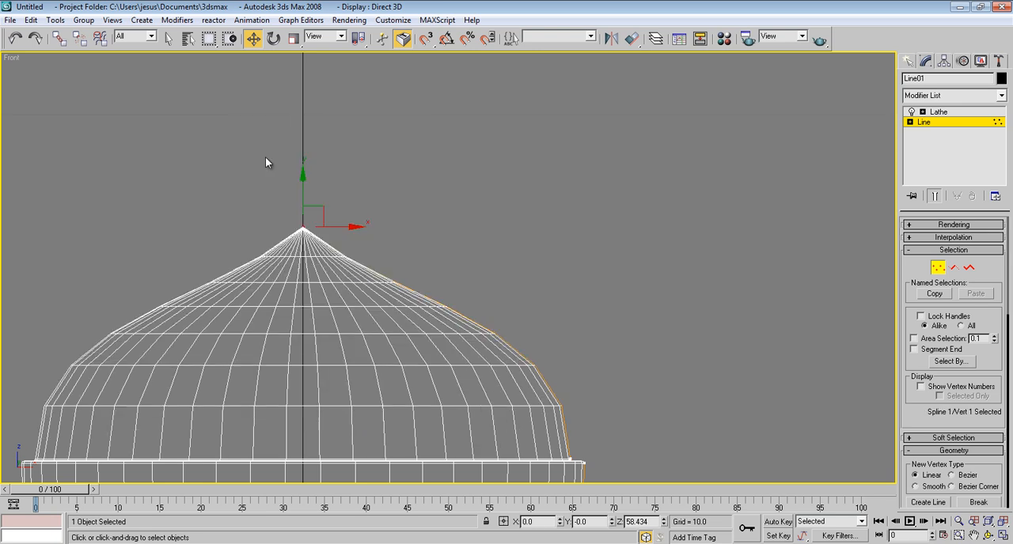
mouse_move(303, 191)
left_mouse_down()
mouse_move(303, 314)
mouse_move(303, 206)
left_mouse_up()
Step: Convert the tip vertex to Bezier, raise its tangent handle to nearly horizontal and lower the vertex to about Z 58.035
right_click(303, 224)
left_click(265, 134)
left_click_drag(394, 304, 401, 221)
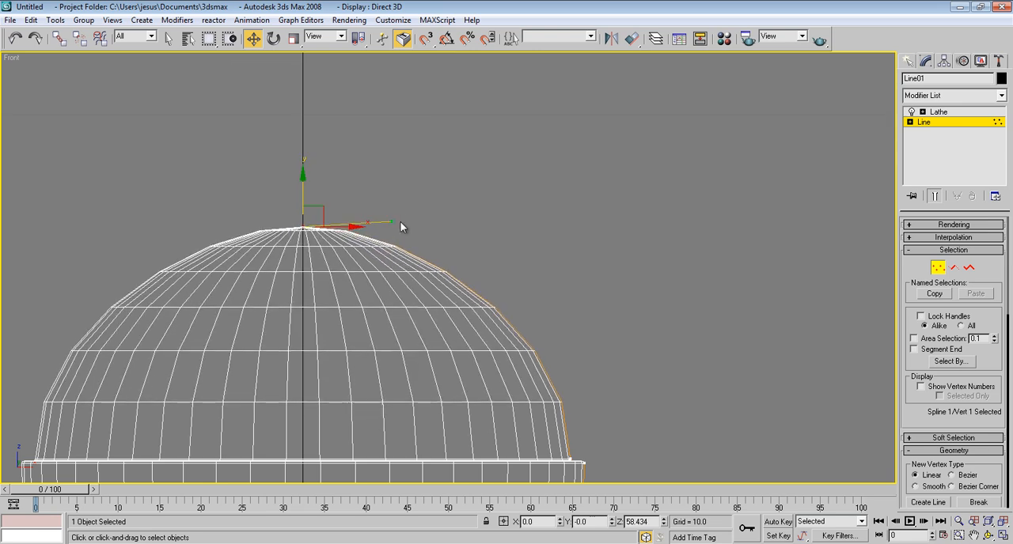
left_click_drag(303, 196, 307, 223)
Step: Switch to the Perspective view, return to the Lathe modifier level and deselect the bullet to check the rounded tip
key("p")
scroll(489, 162, "down", 6)
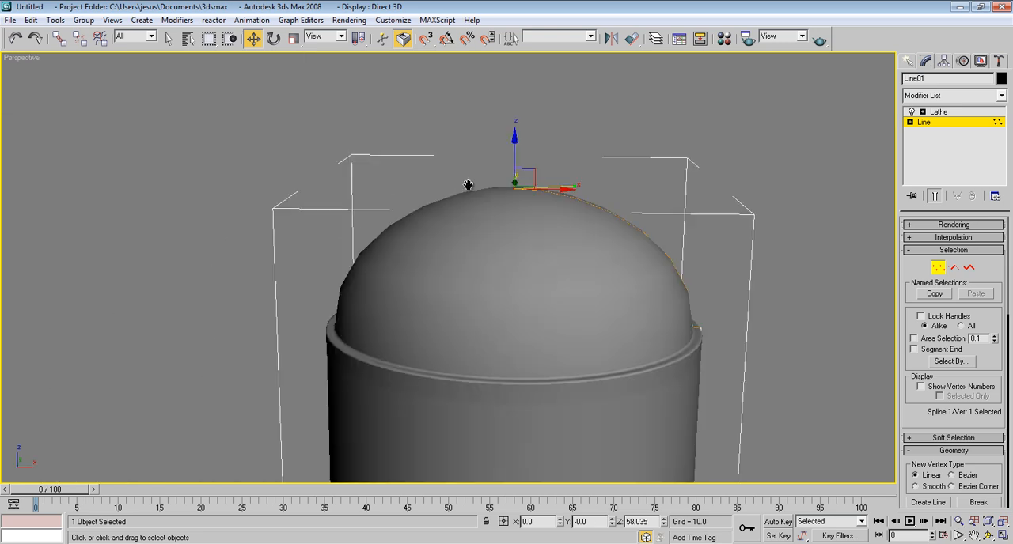
middle_click_drag(429, 271, 456, 281, "alt")
left_click(961, 113)
left_click(722, 261)
middle_click_drag(719, 277, 590, 300, "alt")
scroll(671, 313, "up", 3)
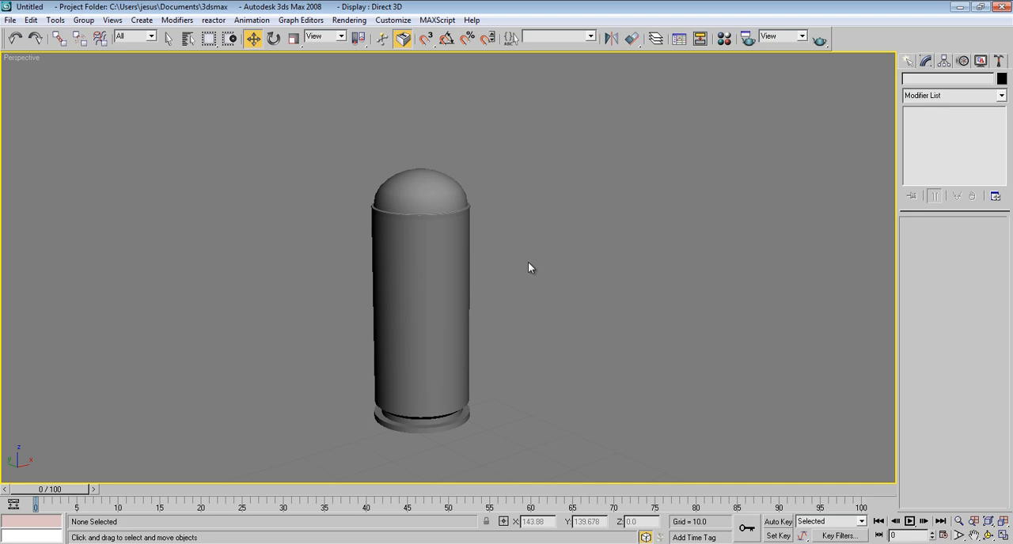
middle_click_drag(549, 212, 547, 208)
Step: Assign V-Ray Adv 2.00.02 as the production renderer in the render setup
key("F10")
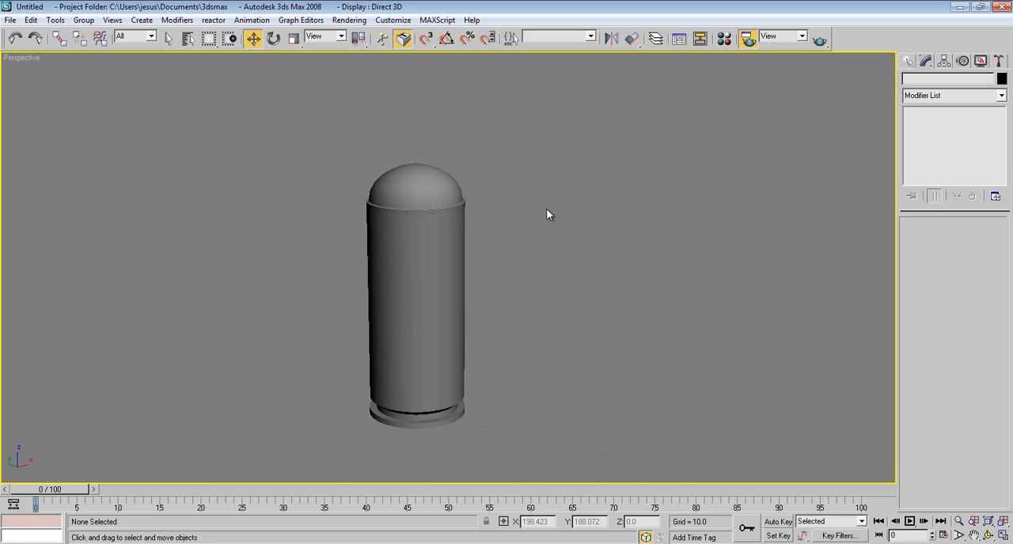
left_click_drag(283, 45, 657, 85)
left_click_drag(718, 383, 736, 147)
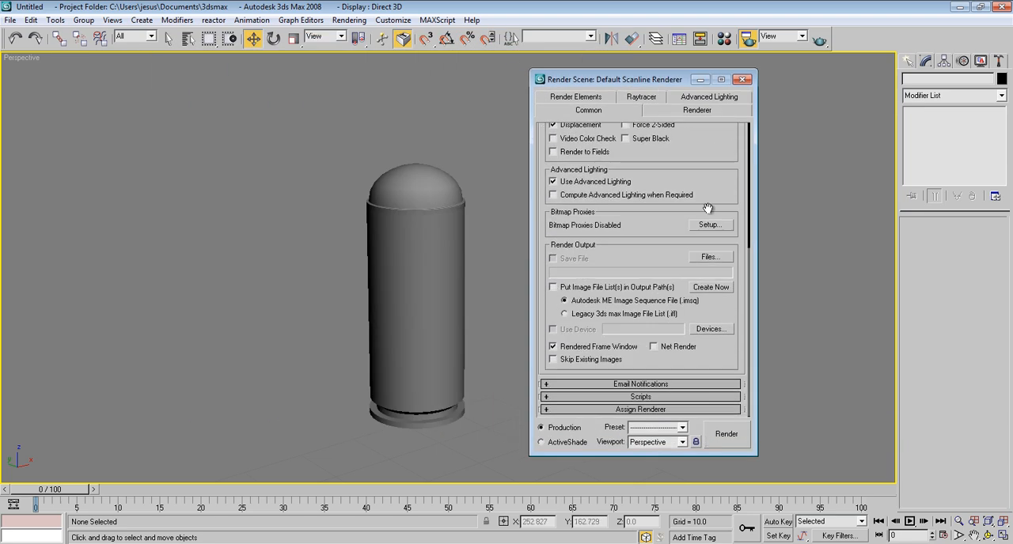
left_click(667, 410)
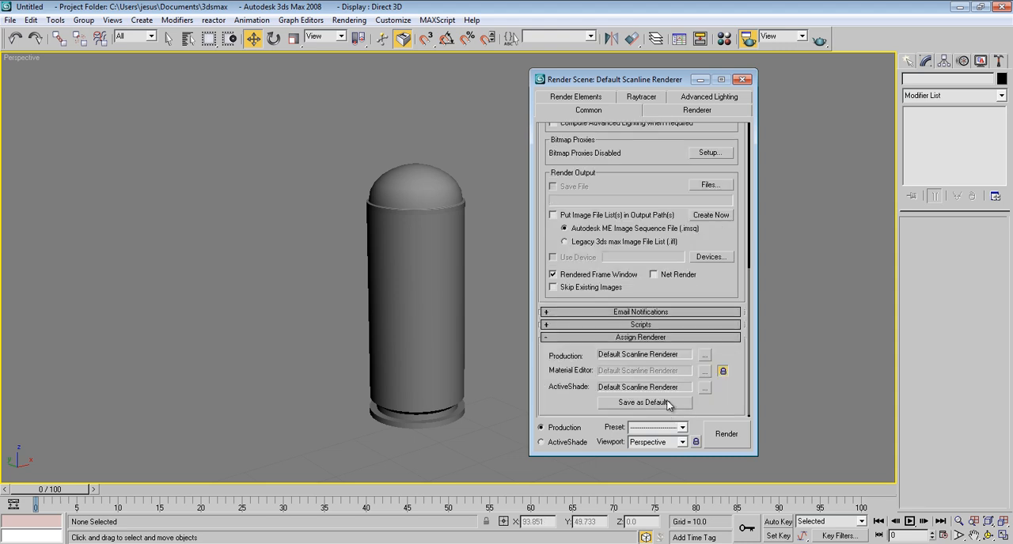
left_click(708, 356)
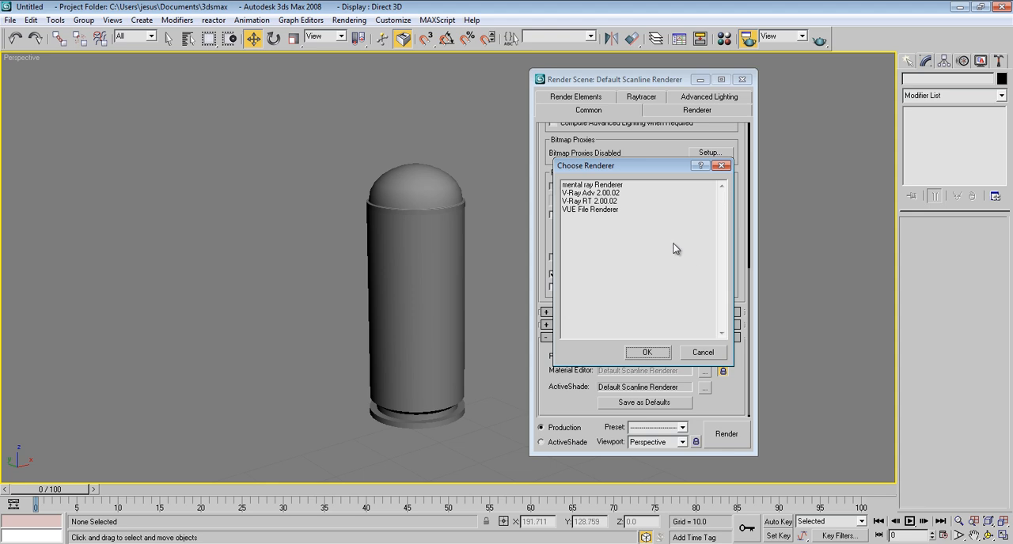
left_click(611, 193)
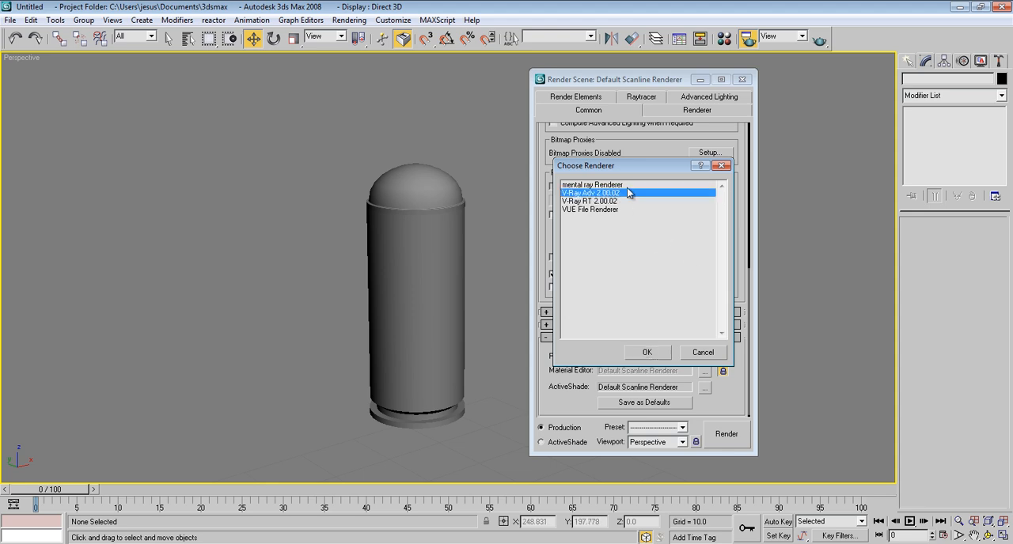
double_click(619, 195)
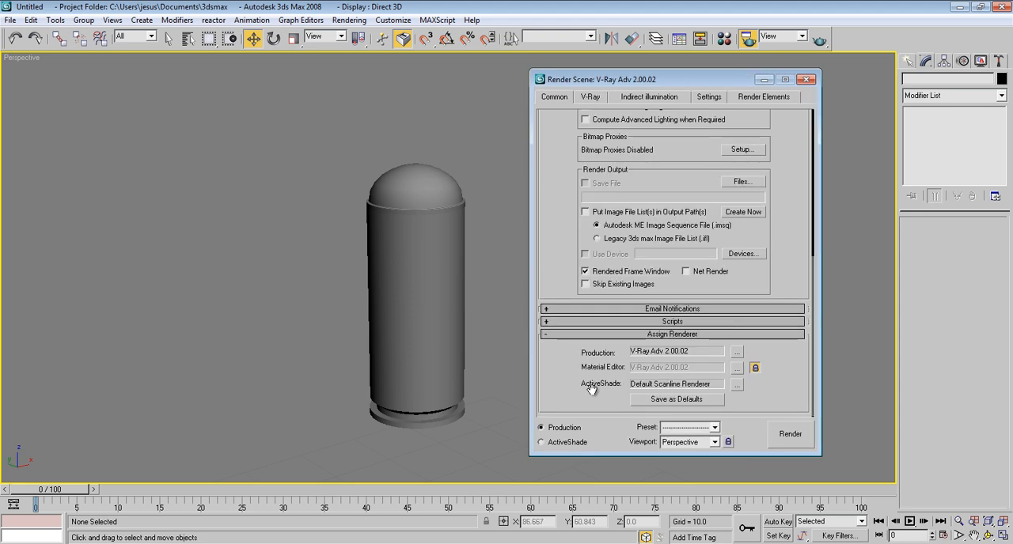
Step: Assign V-Ray RT 2.00.02 as the ActiveShade renderer and close the render setup
left_click(736, 385)
left_click(622, 187)
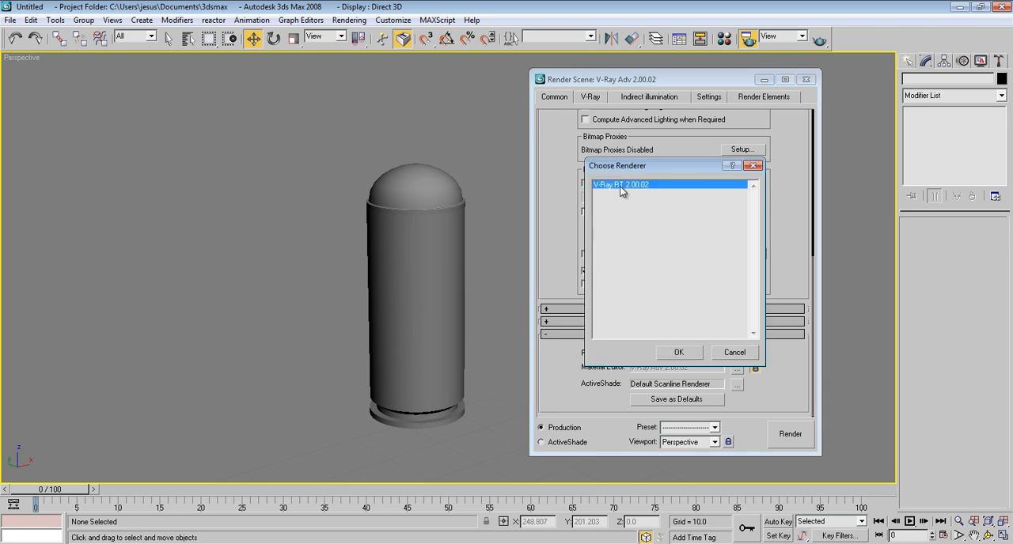
left_click(677, 353)
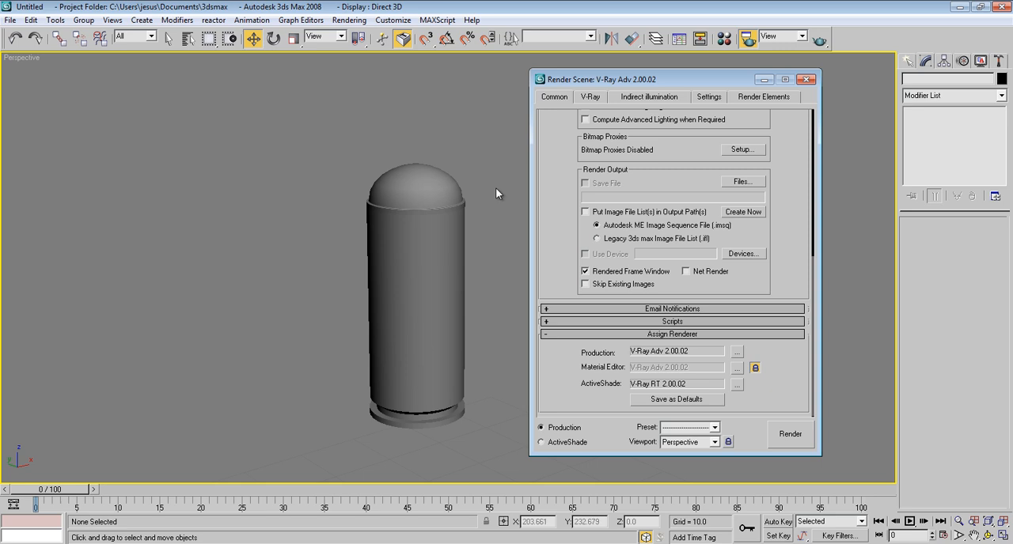
left_click(807, 80)
Step: Lower the bullet in the Left view to about Z 11.832 so its base rests on the ground line
middle_click_drag(501, 206, 522, 206)
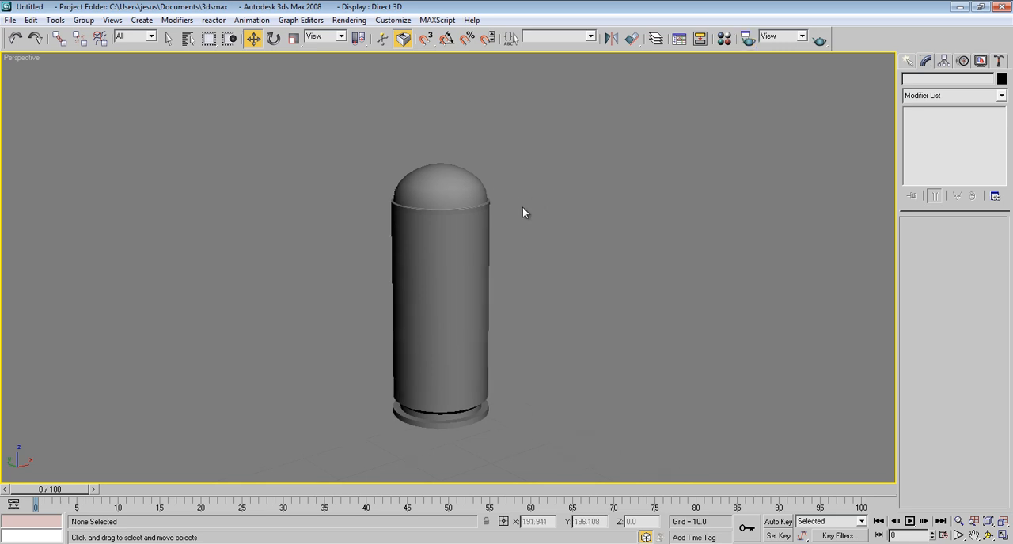
key("alt+w")
left_click(253, 341)
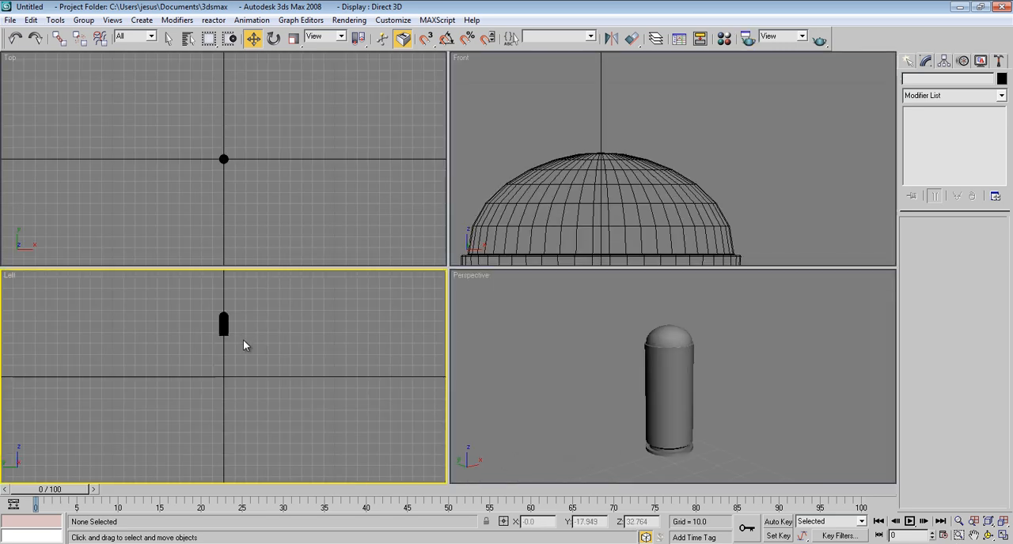
middle_click_drag(225, 313, 239, 330)
left_click(222, 382)
left_click_drag(231, 280, 231, 362)
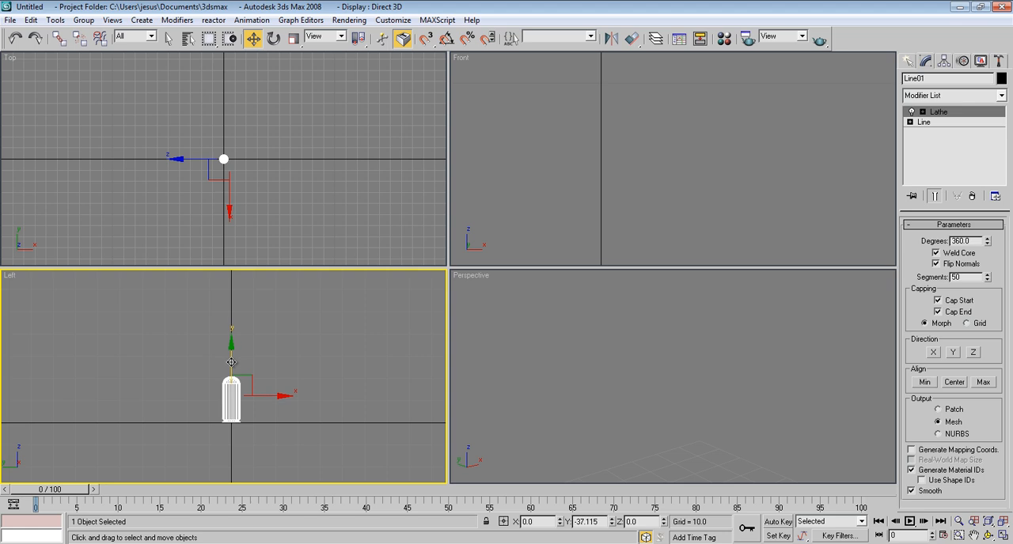
Step: Maximize the Perspective view on the bullet and convert the lathed object to an Editable Poly
middle_click_drag(567, 346, 560, 320)
scroll(563, 353, "down", 5)
middle_click_drag(574, 391, 642, 357)
scroll(538, 379, "up", 2)
scroll(618, 372, "up", 1)
scroll(618, 372, "up", 1)
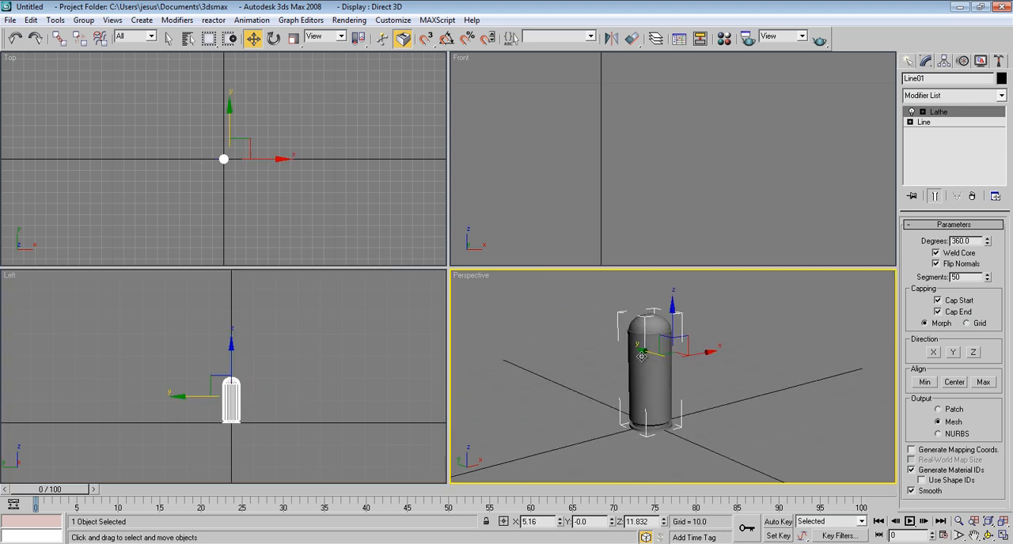
key("alt+w")
middle_click_drag(398, 213, 411, 217)
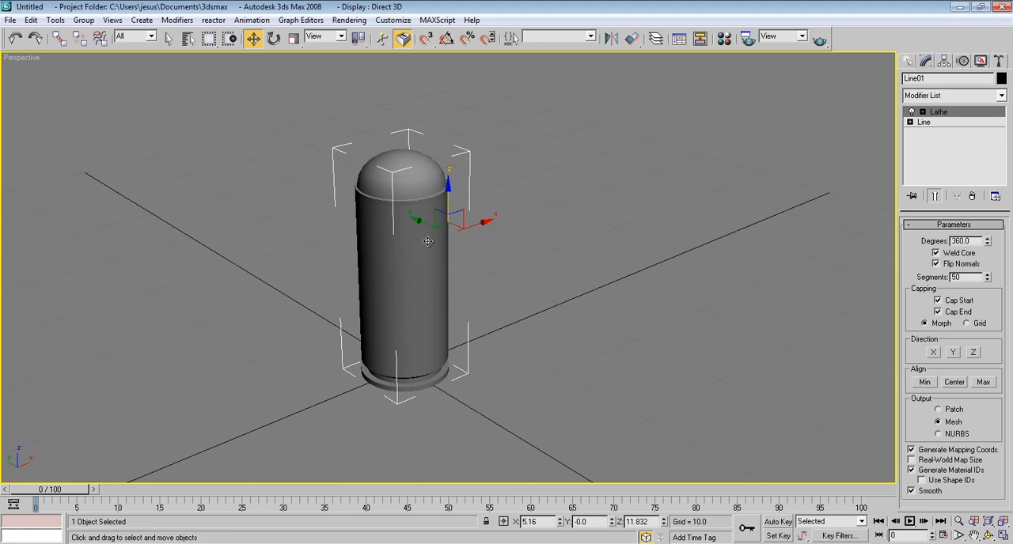
right_click(427, 237)
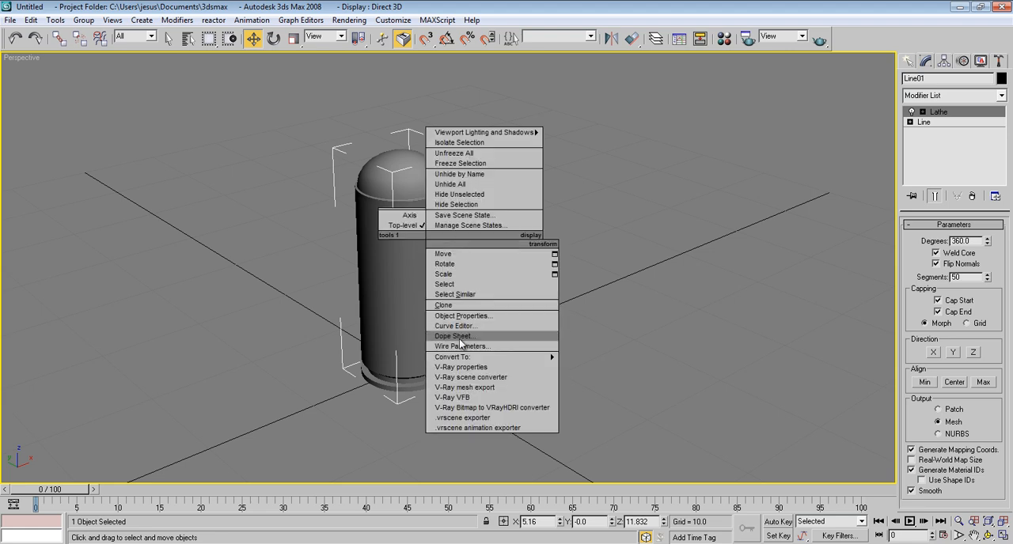
mouse_move(466, 358)
left_click(601, 367)
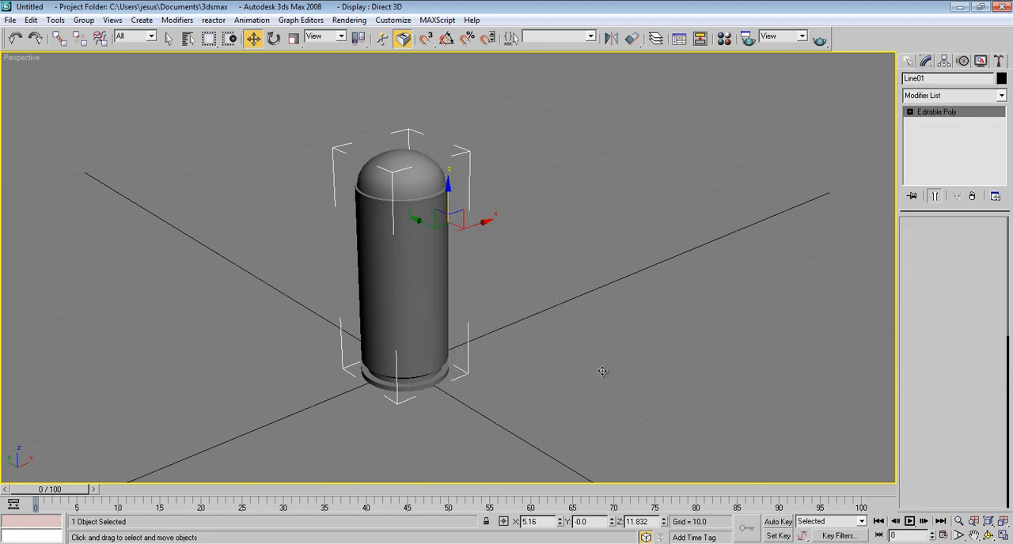
Step: Enter Edge level, turn on edged-face display and inspect the base rim and its underside
middle_click_drag(705, 290, 807, 277, "alt")
left_click(938, 241)
scroll(558, 276, "up", 8)
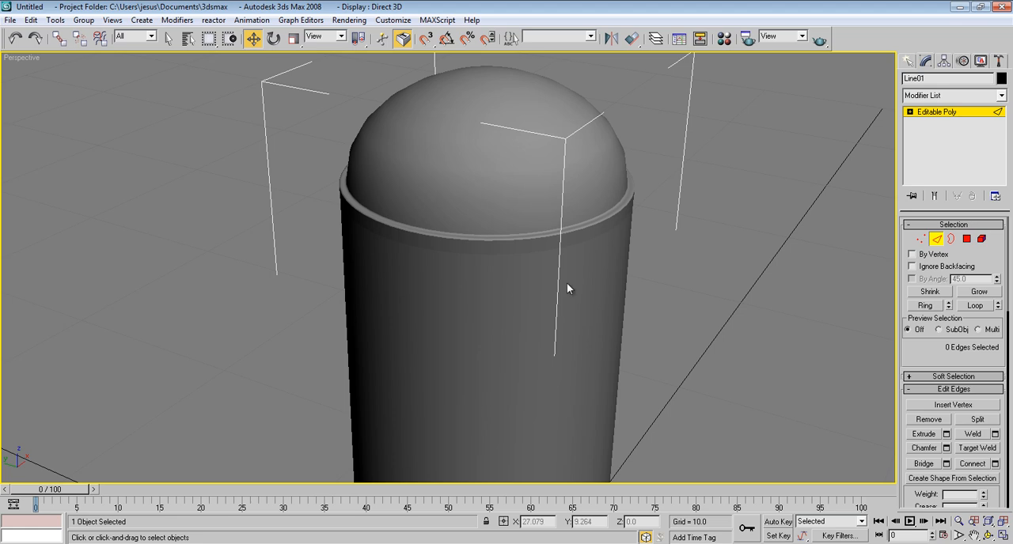
scroll(561, 280, "down", 1)
middle_click_drag(572, 330, 575, 79)
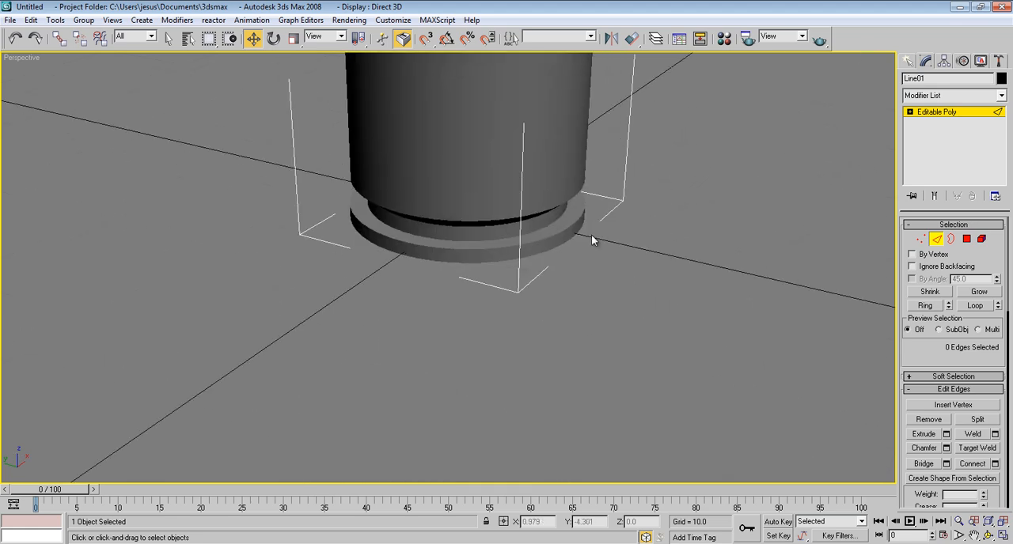
scroll(580, 262, "up", 4)
middle_click_drag(580, 262, 577, 352)
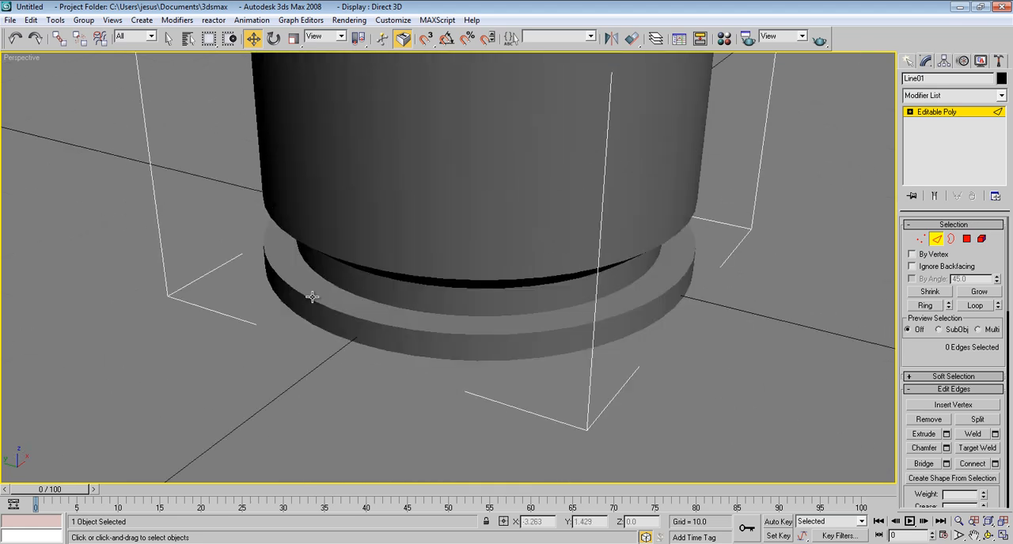
key("F4")
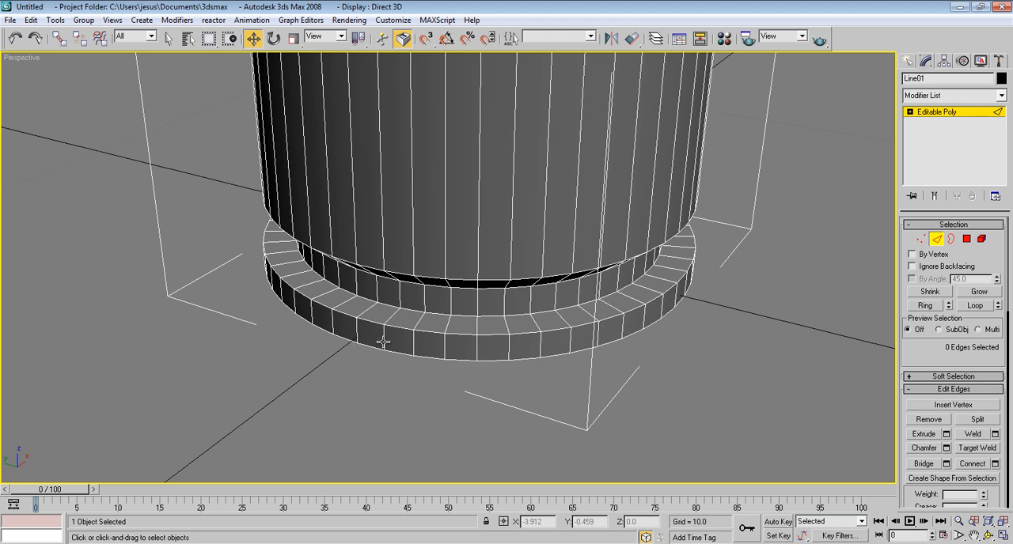
mouse_move(498, 360)
middle_mouse_down("alt")
mouse_move(514, 290)
mouse_move(496, 363)
middle_mouse_up("alt")
left_click(951, 238)
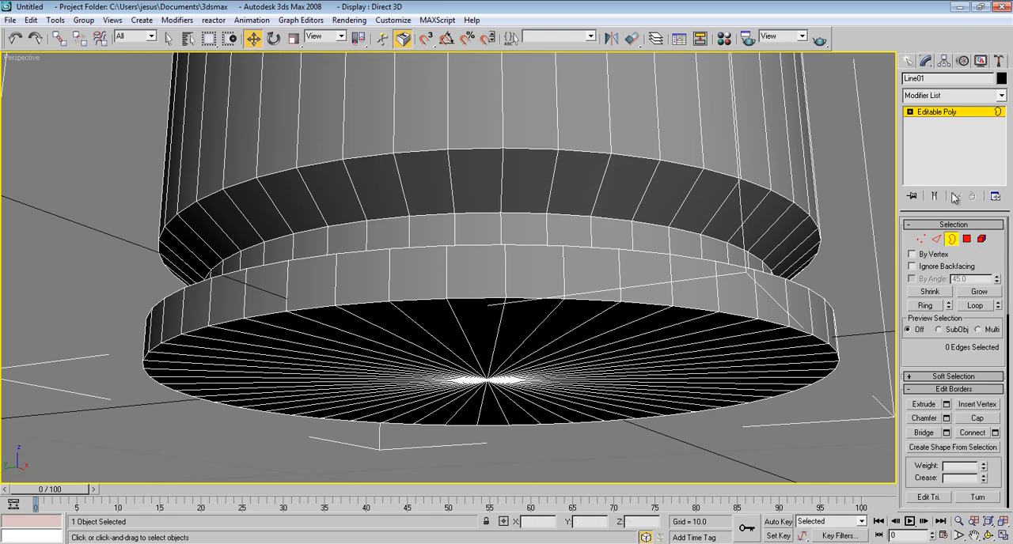
Step: Select one edge at each of the five corners of the base rim and groove and expand them to full loops
left_click(936, 238)
left_click(735, 316)
left_click(727, 265, "ctrl")
middle_click_drag(725, 264, 718, 310, "alt")
left_click(687, 249, "ctrl")
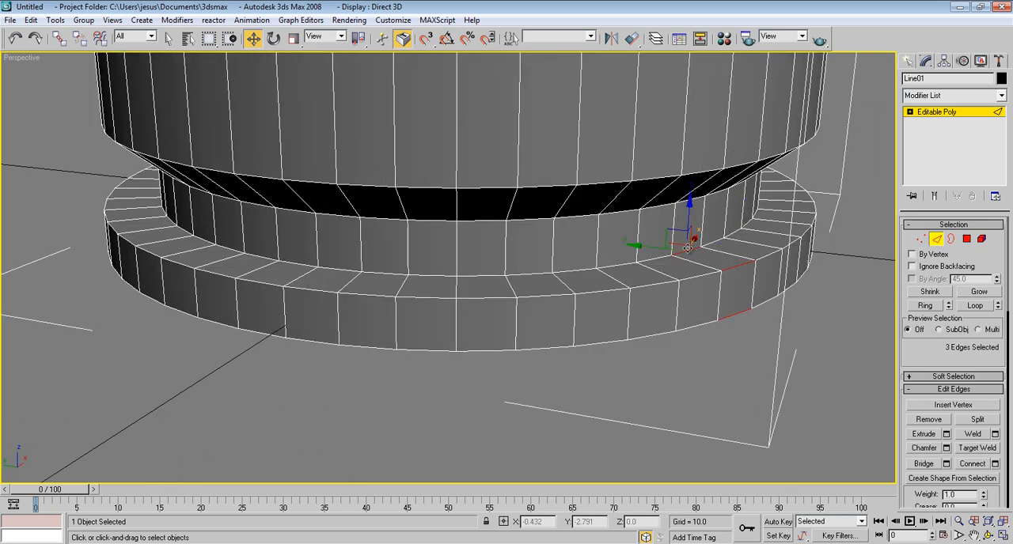
left_click(661, 206, "ctrl")
left_click(690, 174, "ctrl")
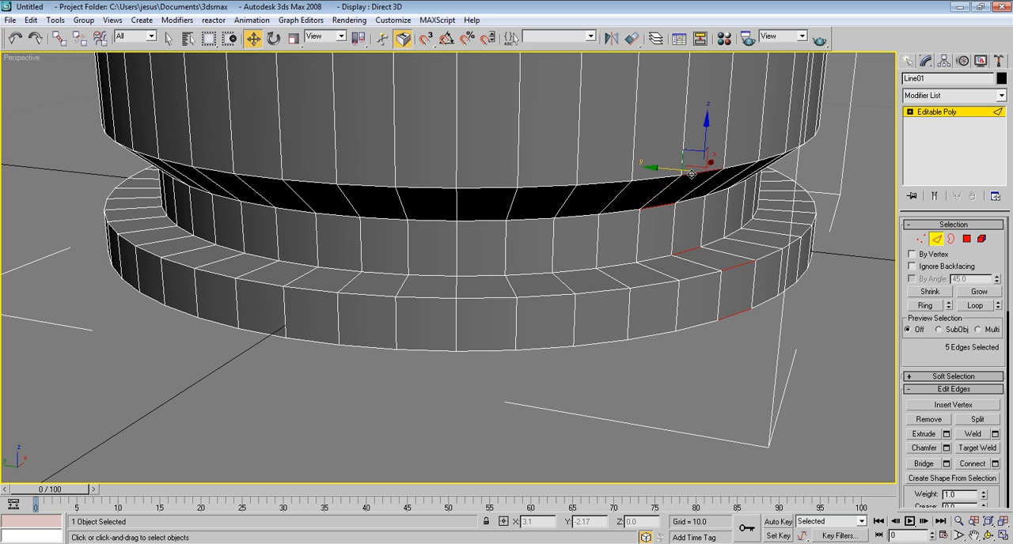
left_click(975, 305)
Step: Chamfer the selected rim and groove loops by 0.02 with 4 segments
middle_click_drag(633, 348, 639, 235, "alt")
left_click(946, 448)
left_click_drag(479, 277, 479, 333)
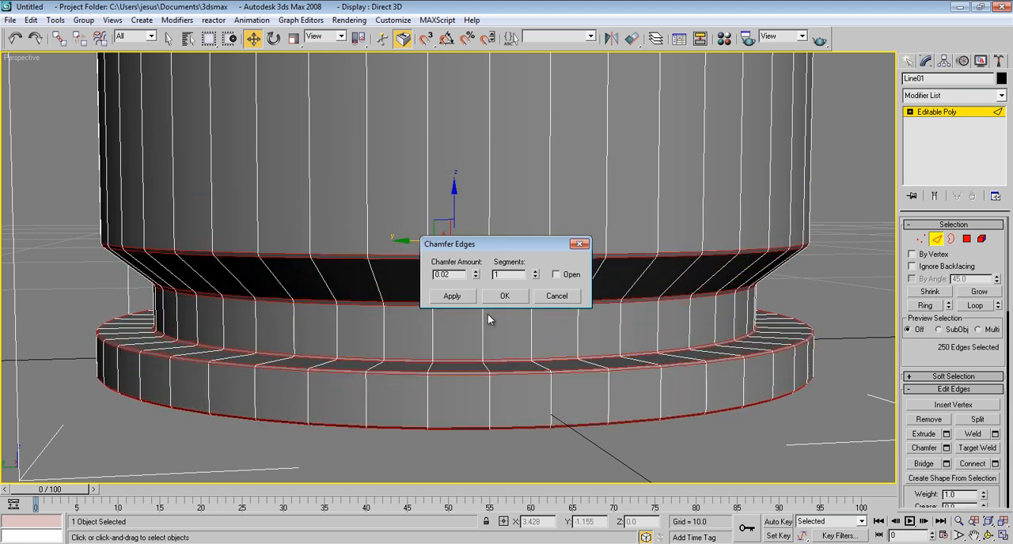
left_click(535, 271)
left_click(535, 271)
left_click(535, 271)
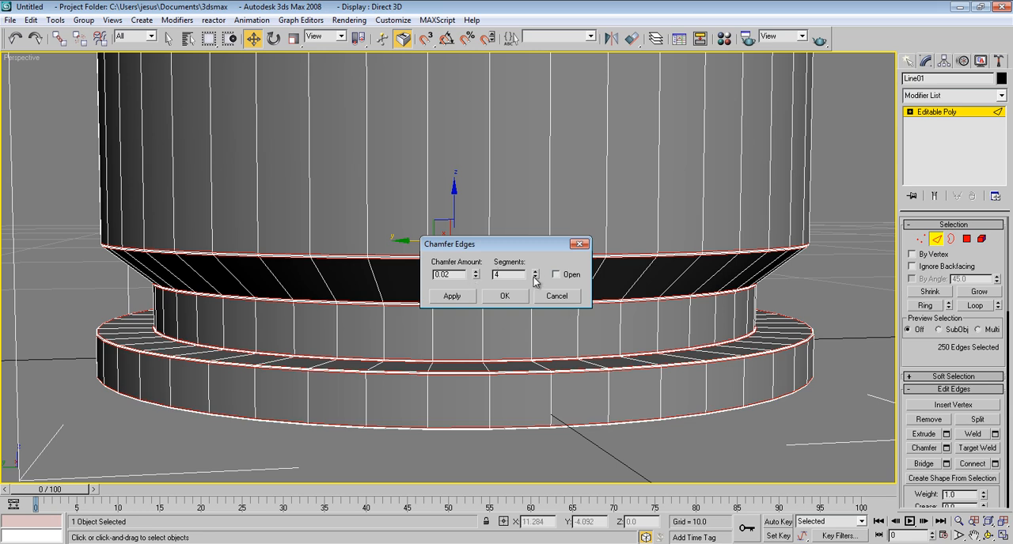
left_click(504, 297)
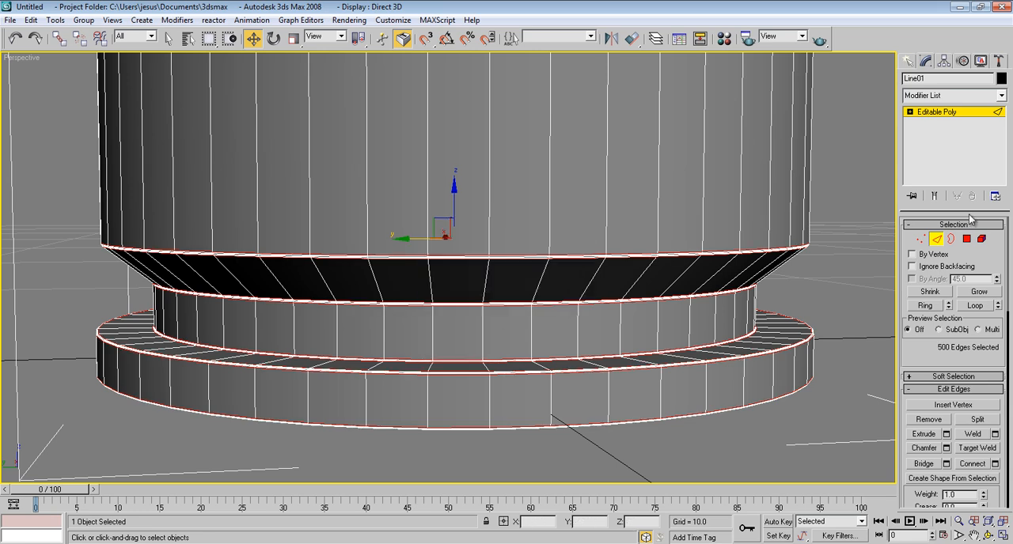
Step: Leave Edge level, deselect the bullet, hide the edge display and examine the chamfered base and the casing's upper lip
left_click(938, 240)
left_click(837, 256)
key("F4")
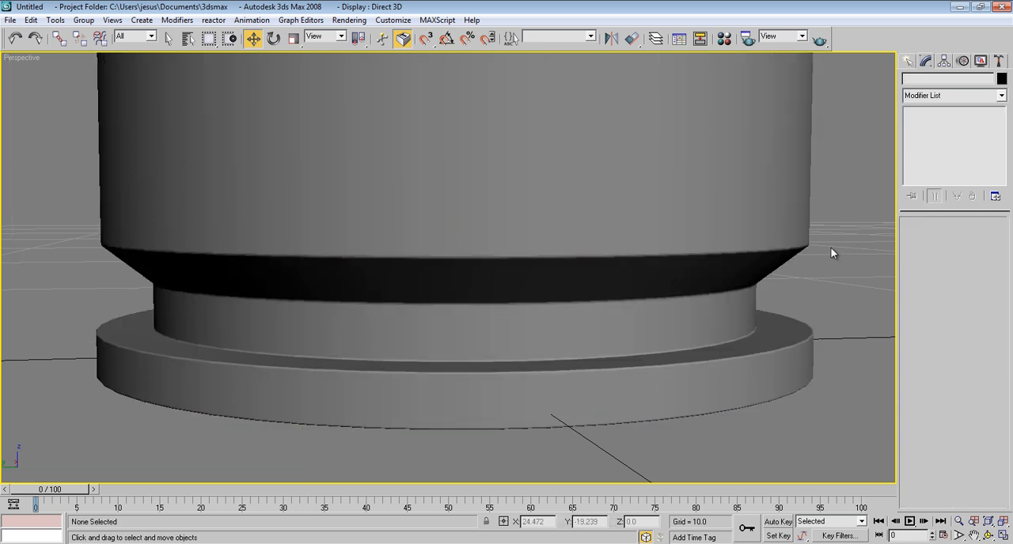
middle_click_drag(640, 315, 646, 325, "alt")
scroll(633, 316, "down", 6)
middle_click_drag(596, 287, 483, 227, "alt")
scroll(569, 269, "up", 6)
scroll(541, 222, "down", 6)
scroll(560, 261, "up", 8)
scroll(558, 270, "down", 4)
Step: Reselect the bullet and turn the edge display back on to inspect the lip between dome and casing
left_click(439, 245)
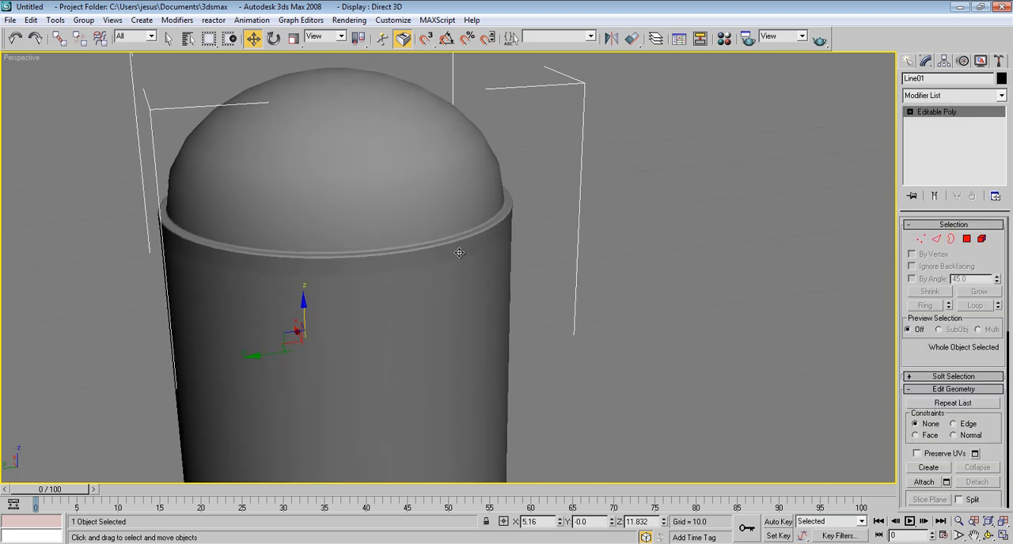
scroll(459, 252, "down", 5)
scroll(448, 335, "up", 6)
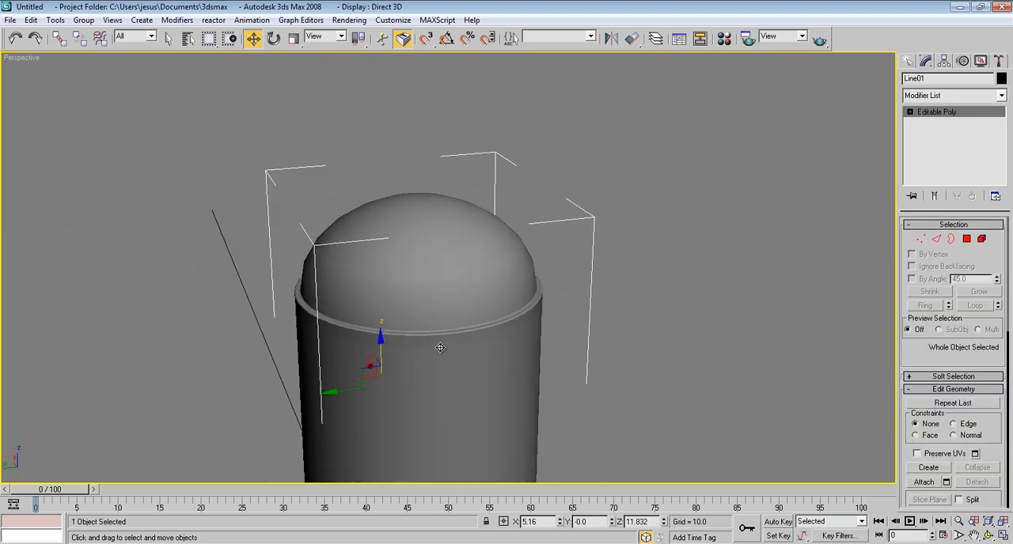
key("F4")
scroll(440, 348, "up", 5)
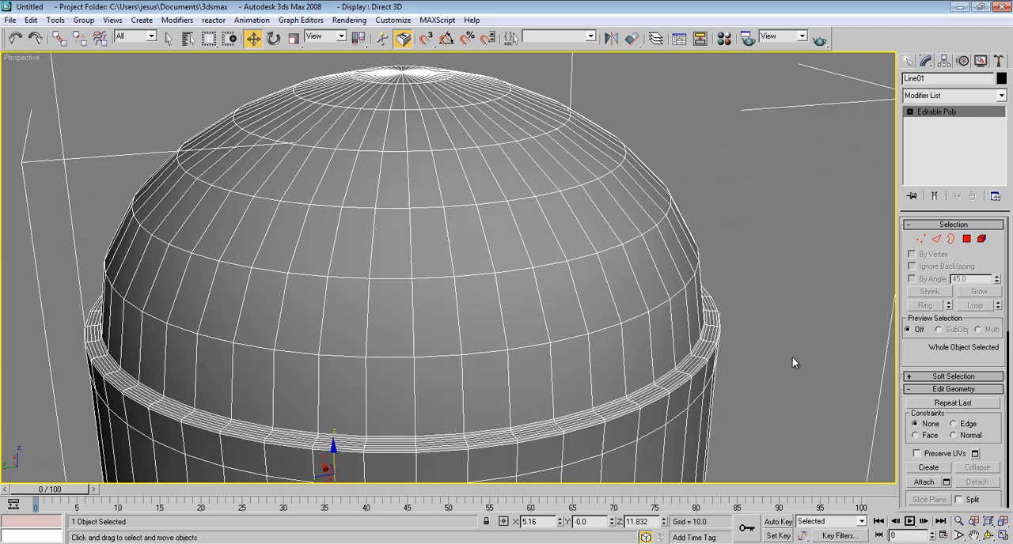
middle_click_drag(634, 318, 652, 307, "alt")
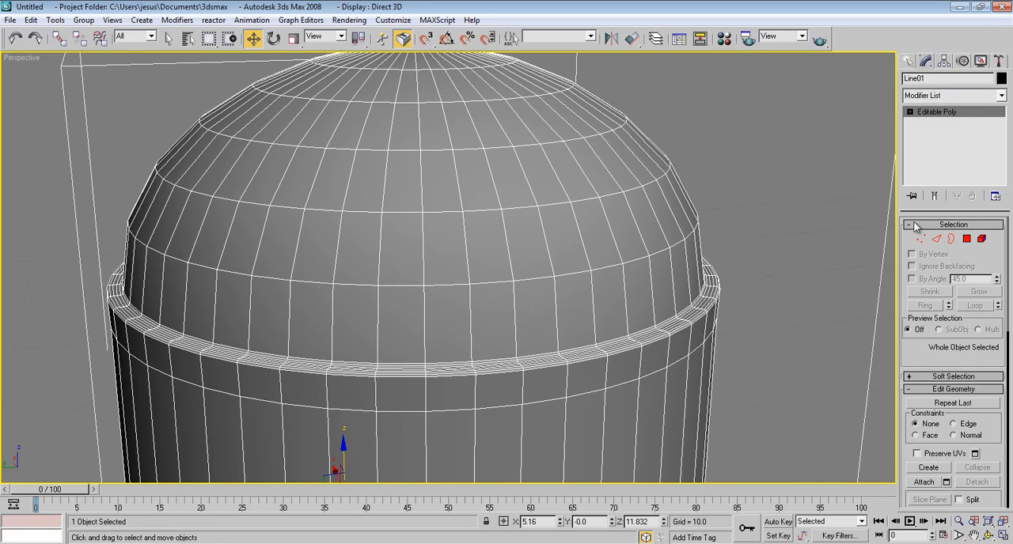
Step: Select the seven short edges across the casing's upper lip, expand them with Ring and delete the lip's faces
left_click(936, 239)
left_click(679, 331)
key("z")
middle_click_drag(551, 231, 549, 248, "alt")
left_click(628, 235)
left_click(612, 213, "ctrl")
left_click(592, 204, "ctrl")
left_click(566, 194, "ctrl")
left_click(538, 186, "ctrl")
left_click(518, 176, "ctrl")
left_click(502, 159, "ctrl")
middle_click_drag(509, 163, 468, 234, "alt")
scroll(414, 195, "down", 3)
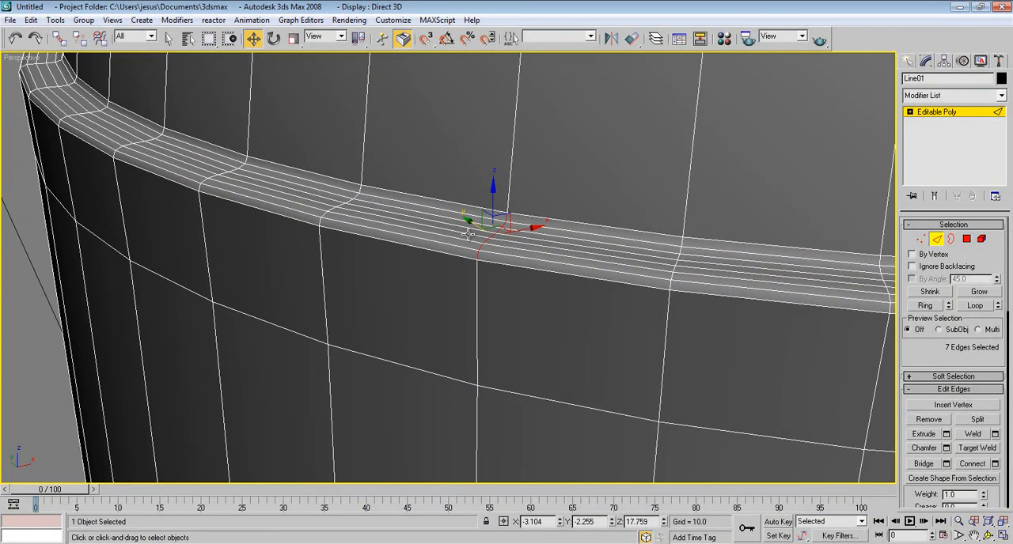
left_click(924, 305)
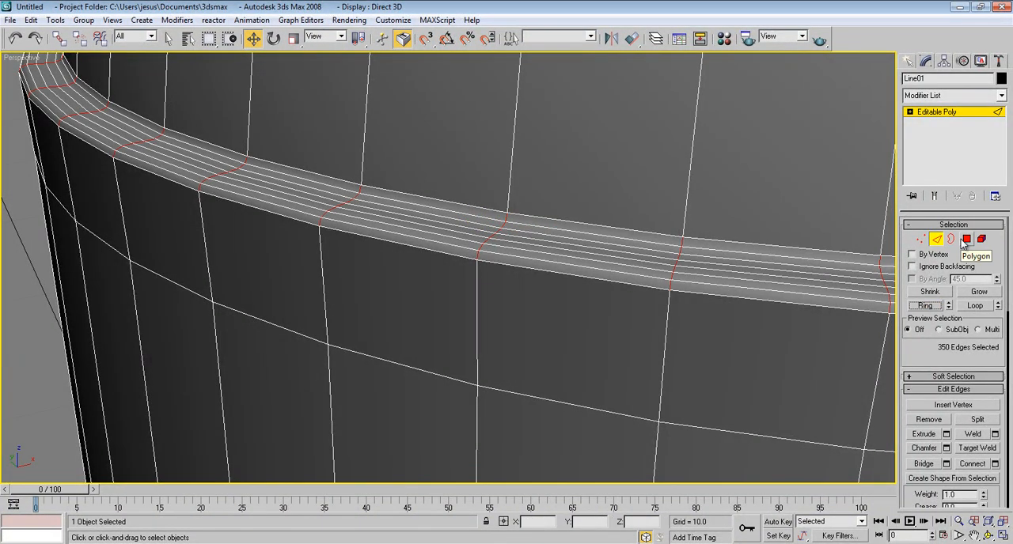
key("Delete")
Step: Select the two open borders around the gap between dome and casing and try to close it with Cap
middle_click_drag(460, 242, 421, 287, "alt")
scroll(468, 211, "down", 4)
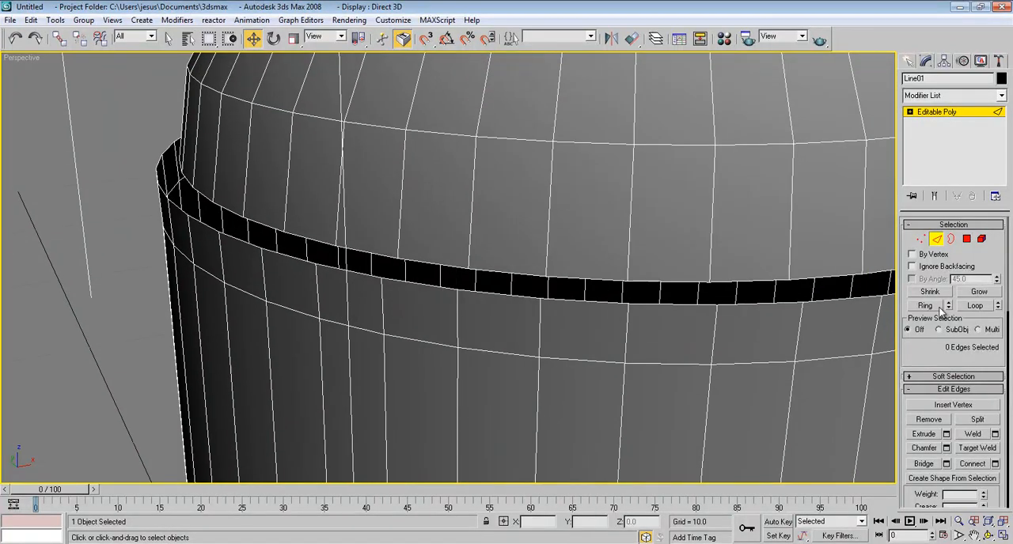
left_click(950, 240)
left_click(760, 282)
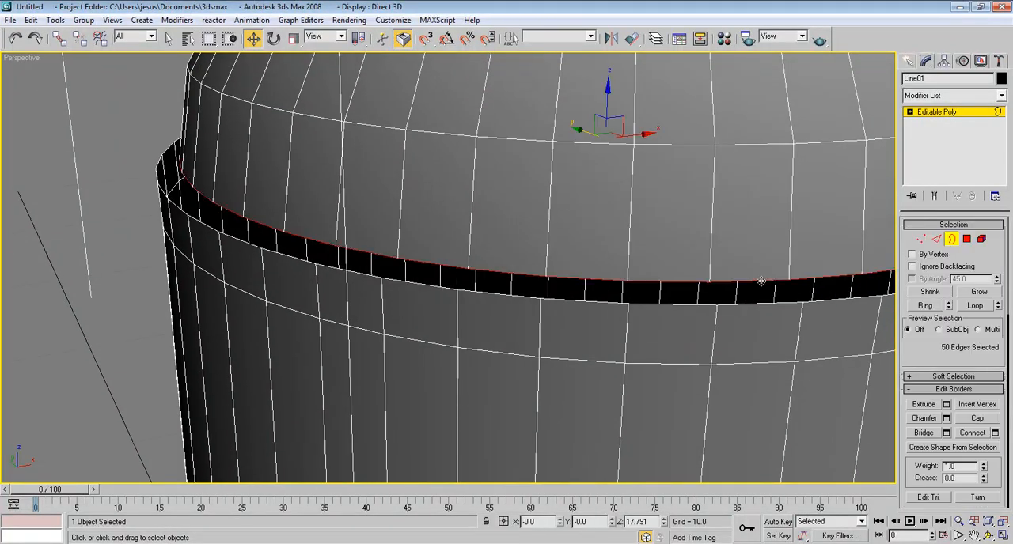
left_click(763, 305, "ctrl")
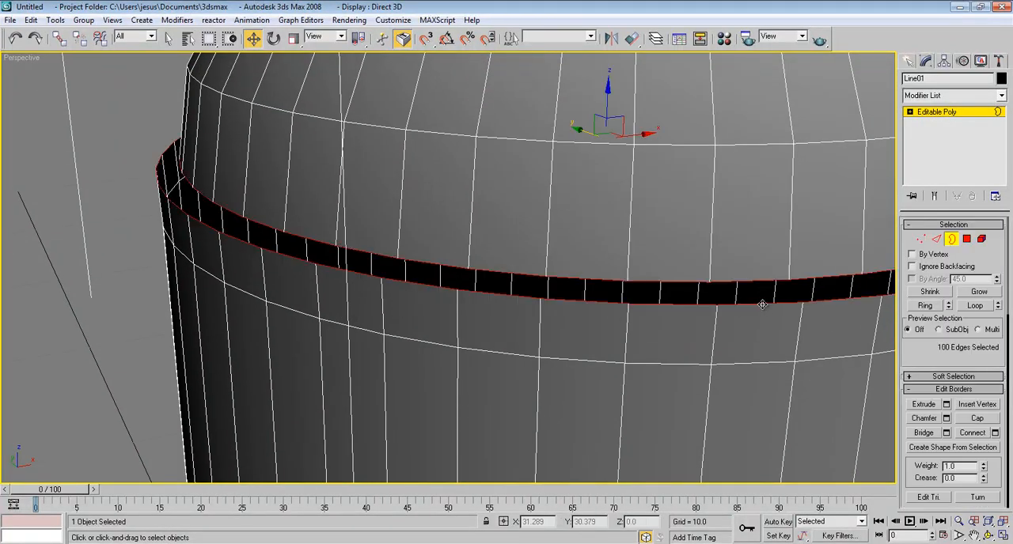
left_click(977, 418)
middle_click_drag(626, 341, 536, 212, "alt")
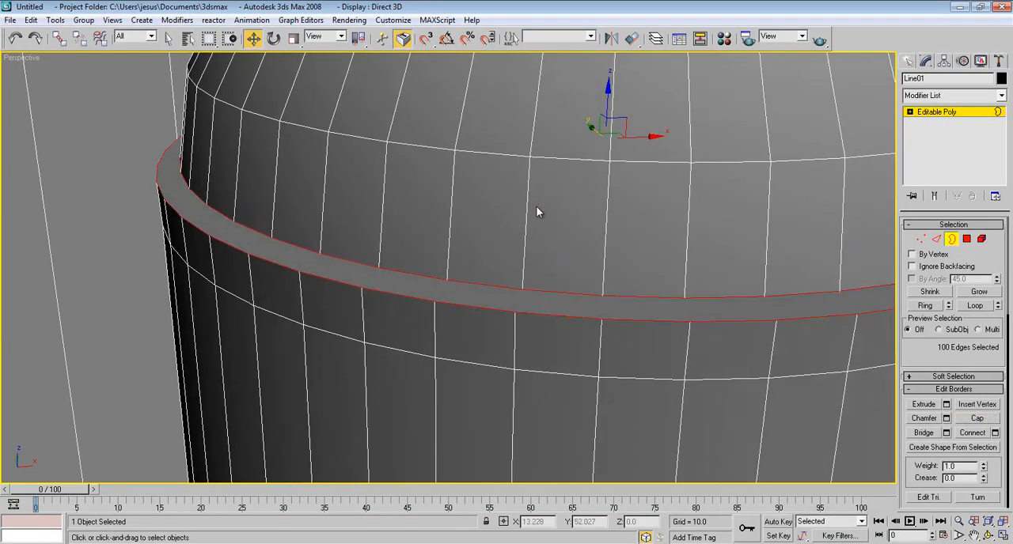
middle_click_drag(433, 276, 541, 164, "alt")
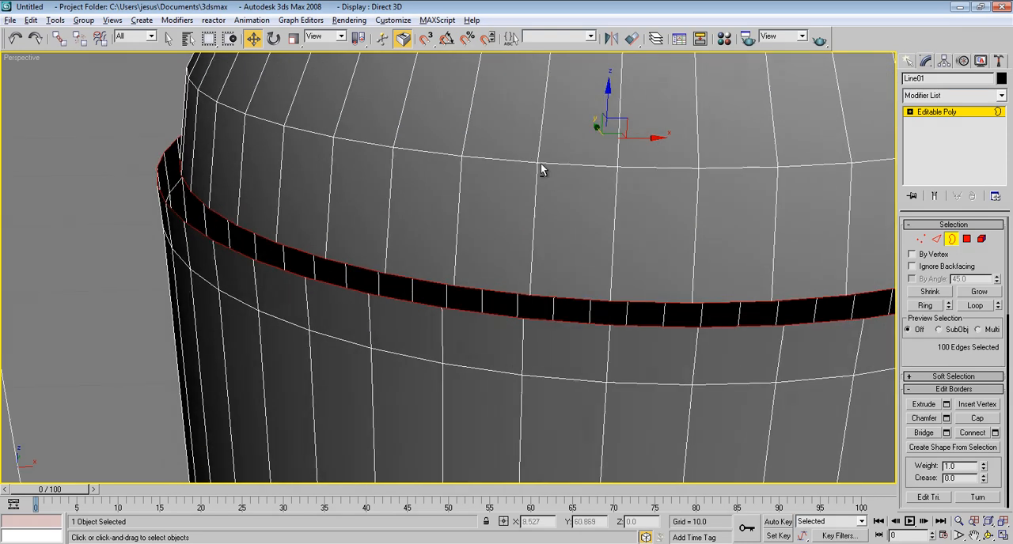
scroll(536, 188, "down", 3)
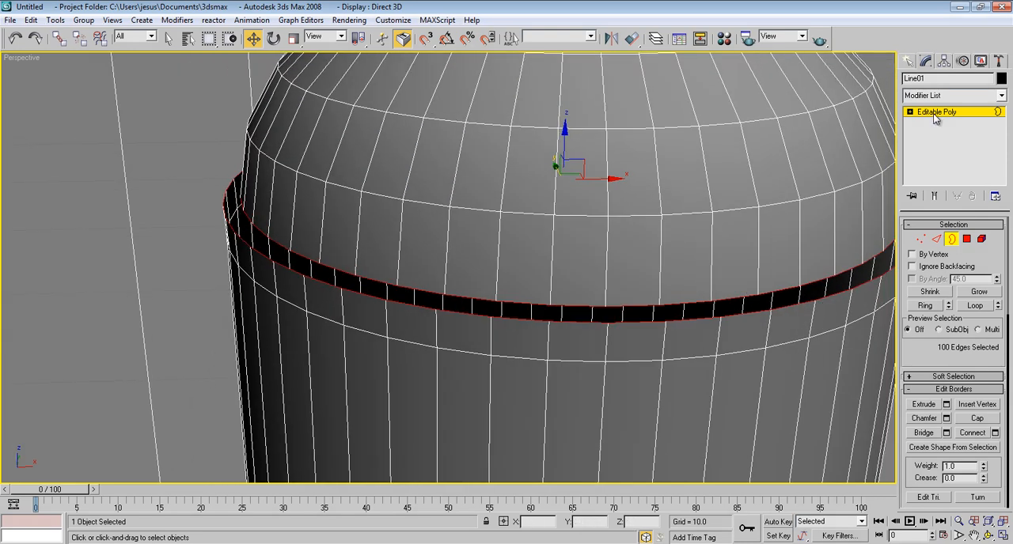
Step: Try to close the gap between dome and casing with a Cap Holes modifier on the whole object
left_click(936, 113)
left_click(938, 96)
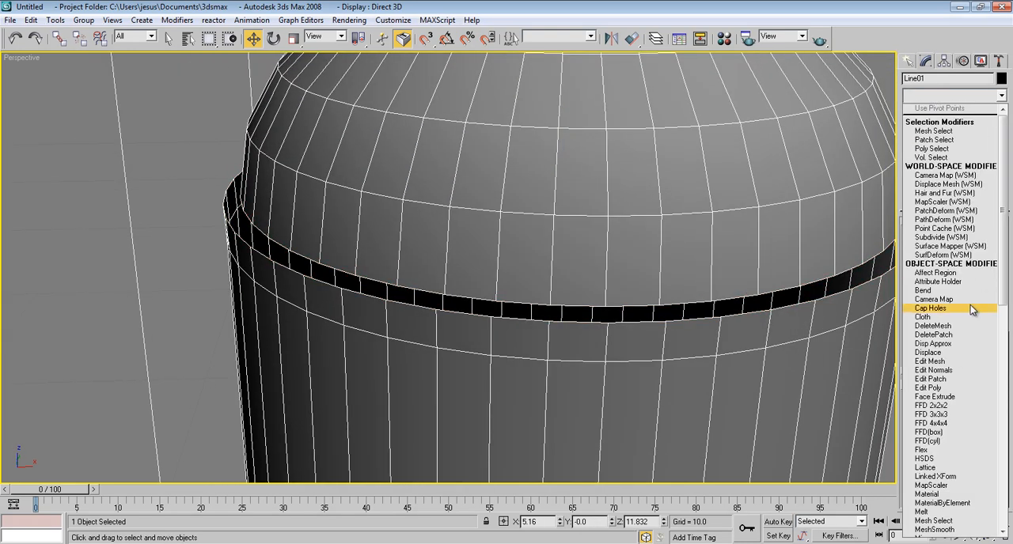
left_click(967, 307)
middle_click_drag(629, 169, 557, 286, "alt")
key("ctrl+z")
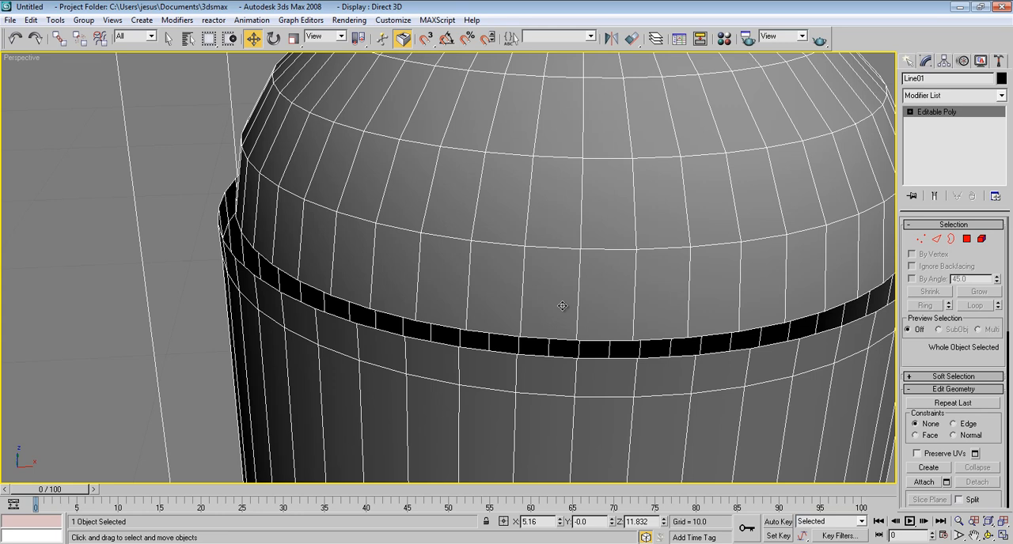
Step: Select the dome's bottom edge loop and lower it to Z 17.727, level with the casing's upper rim in the Front view
left_click(936, 238)
left_click(593, 340)
middle_click_drag(592, 340, 646, 299, "alt")
left_click(974, 306)
key("f")
scroll(621, 309, "up", 5)
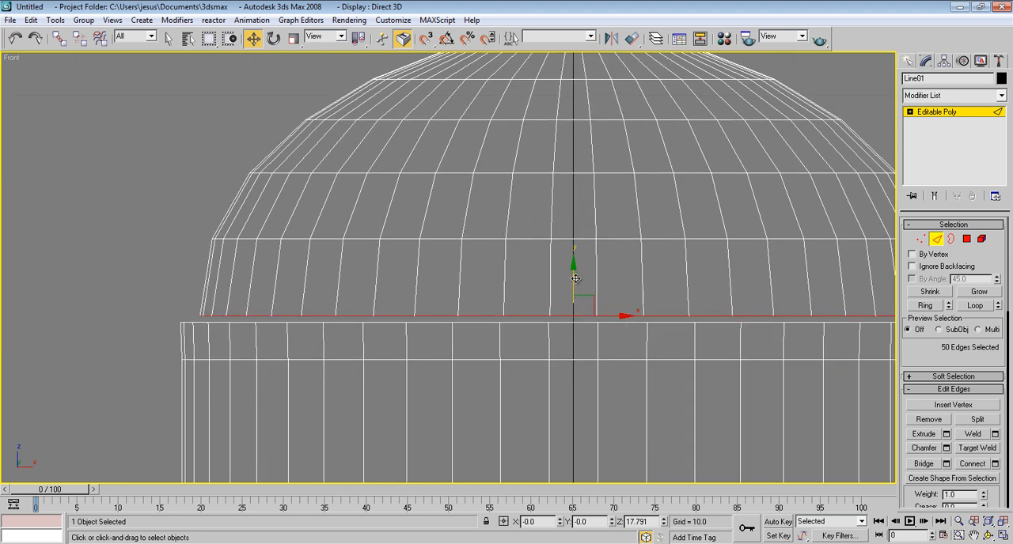
left_click_drag(573, 275, 573, 283)
scroll(539, 340, "up", 8)
middle_click_drag(542, 338, 188, 320)
scroll(527, 331, "up", 2)
left_click_drag(581, 307, 582, 306)
Step: Scale a copy of the edge loop outward in the Top view to form a flat lip reaching the casing's rim
key("t")
scroll(489, 234, "up", 10)
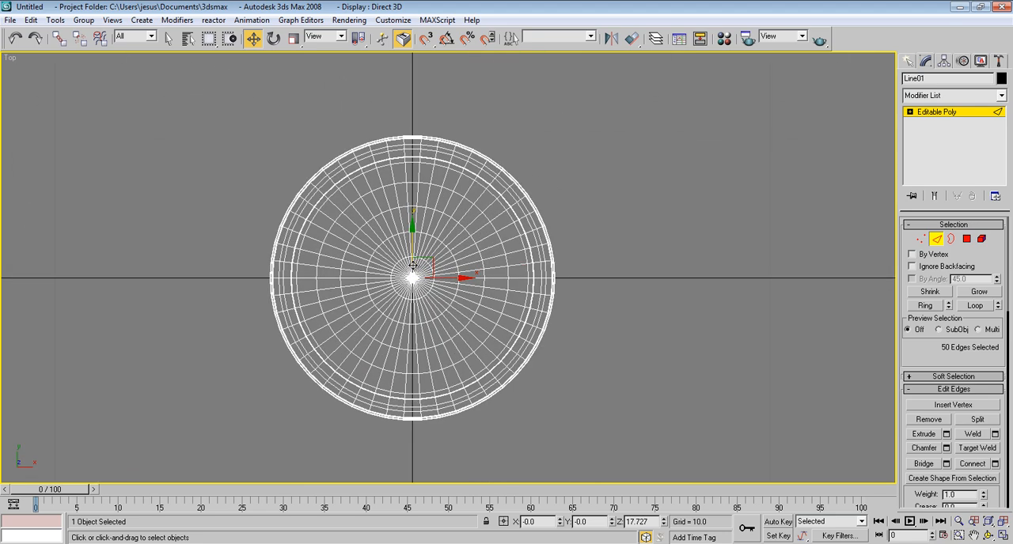
left_click(292, 38)
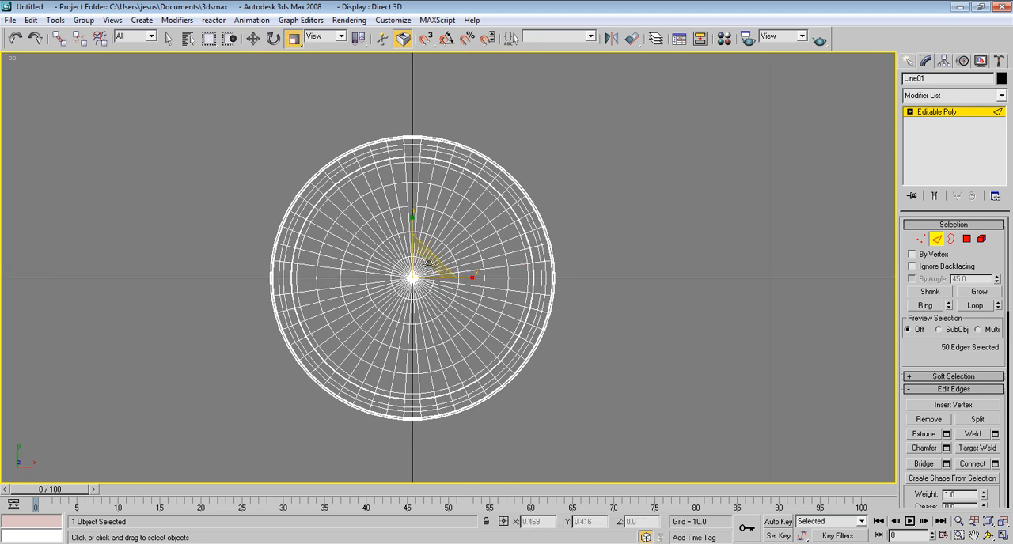
left_click_drag(428, 263, 431, 261)
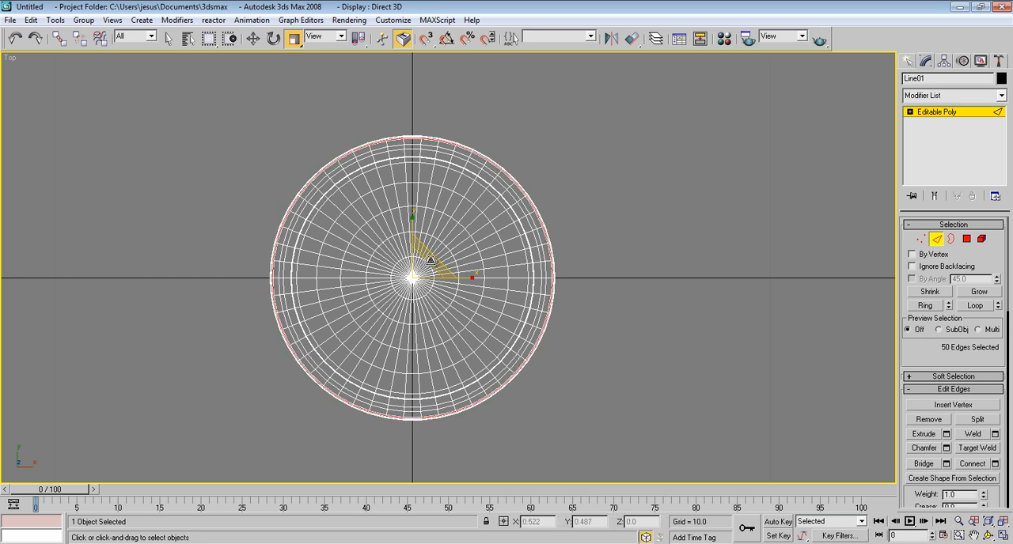
key("p")
scroll(231, 364, "up", 3)
scroll(231, 364, "up", 8)
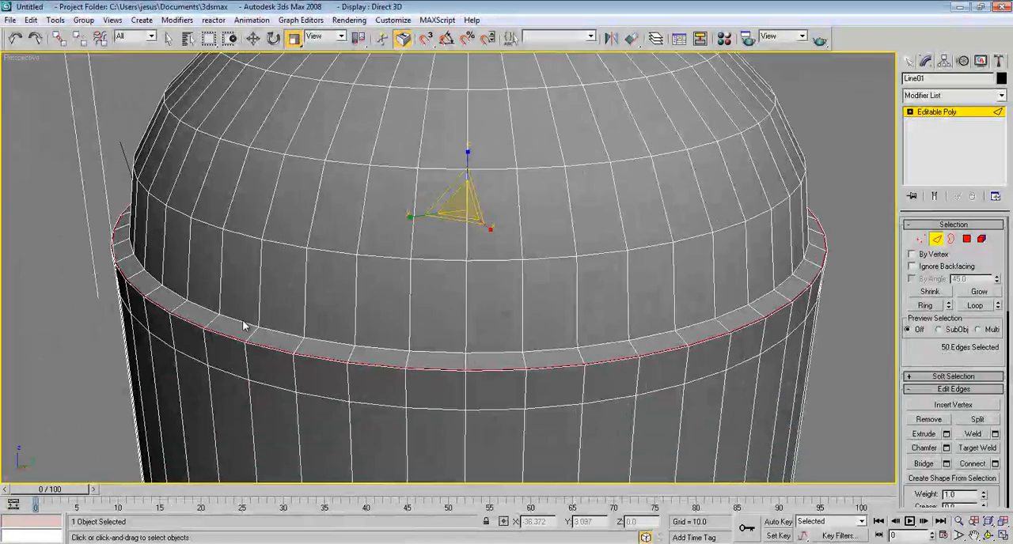
scroll(348, 332, "up", 2)
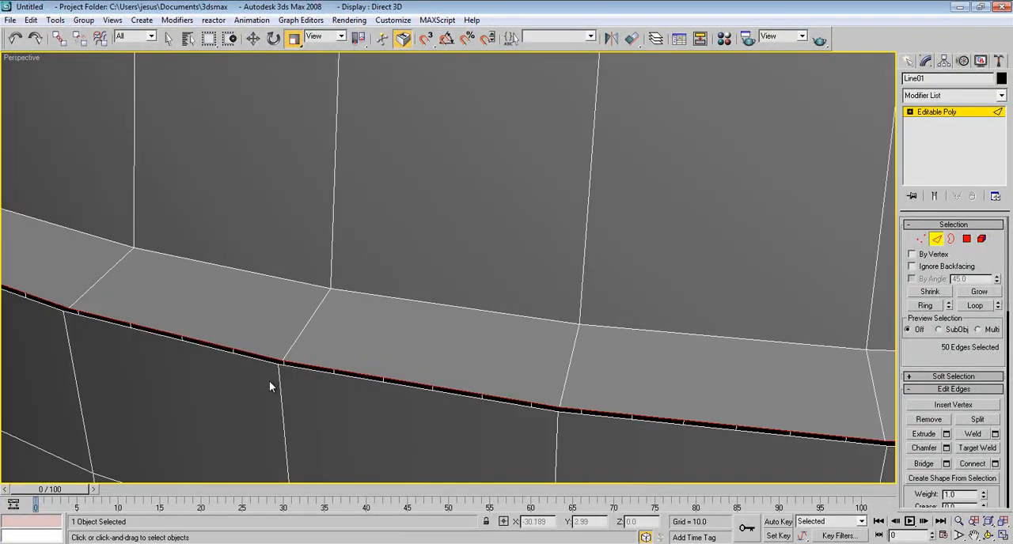
scroll(380, 312, "down", 5)
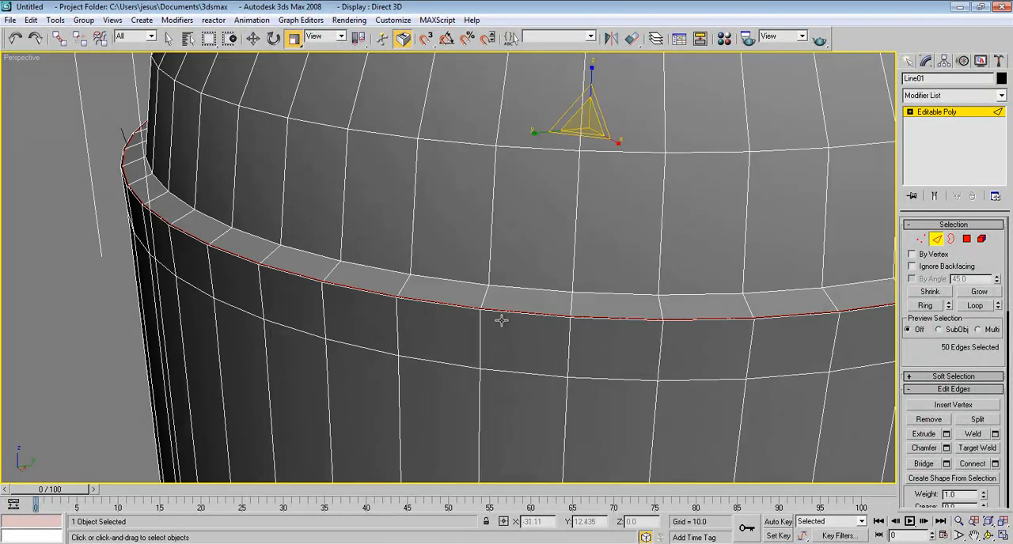
Step: Select all vertices level with the lip around the casing's upper rim and weld them with a threshold of 0.1
left_click(921, 238)
scroll(490, 333, "down", 6)
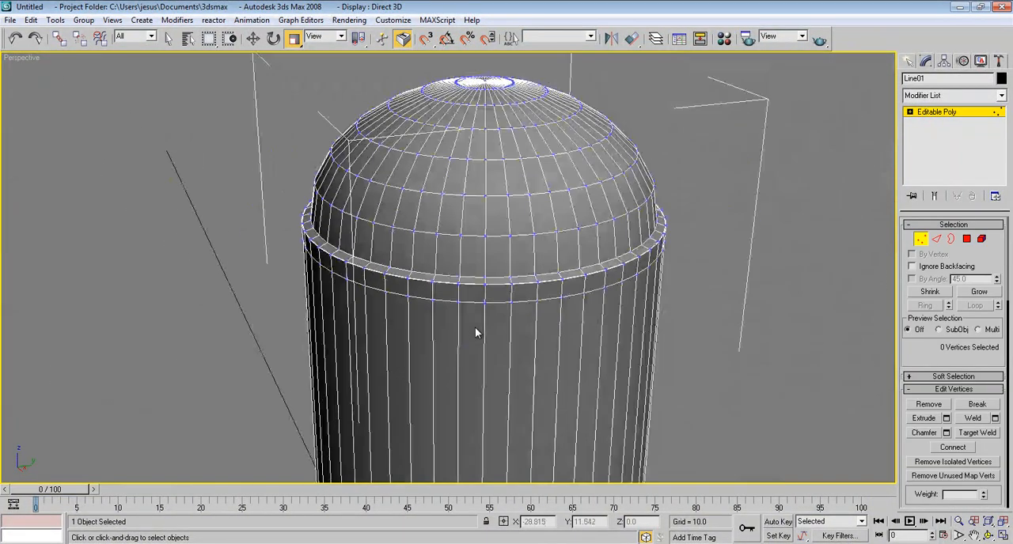
scroll(691, 210, "down", 4)
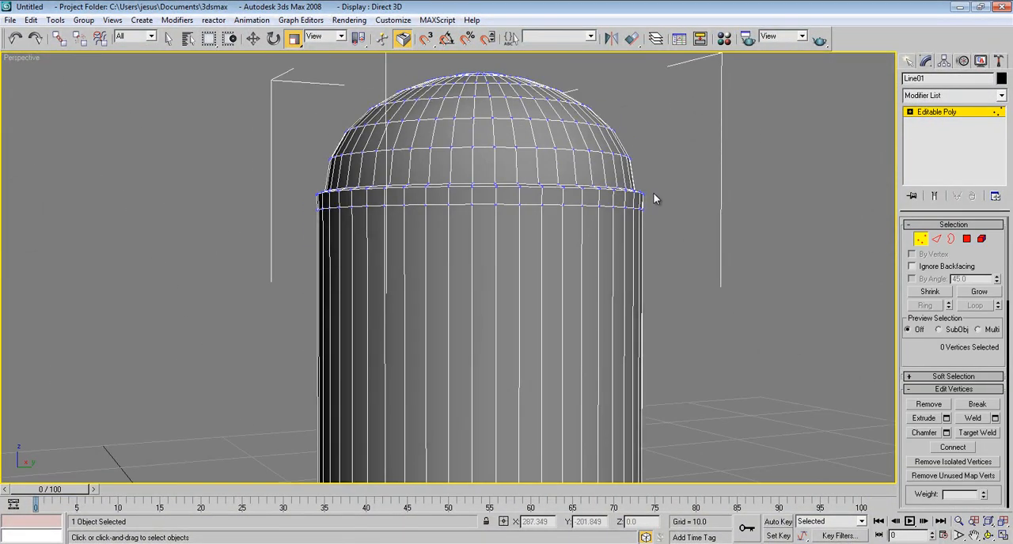
key("F3")
middle_click_drag(662, 185, 662, 234)
left_click_drag(660, 232, 252, 255)
key("F3")
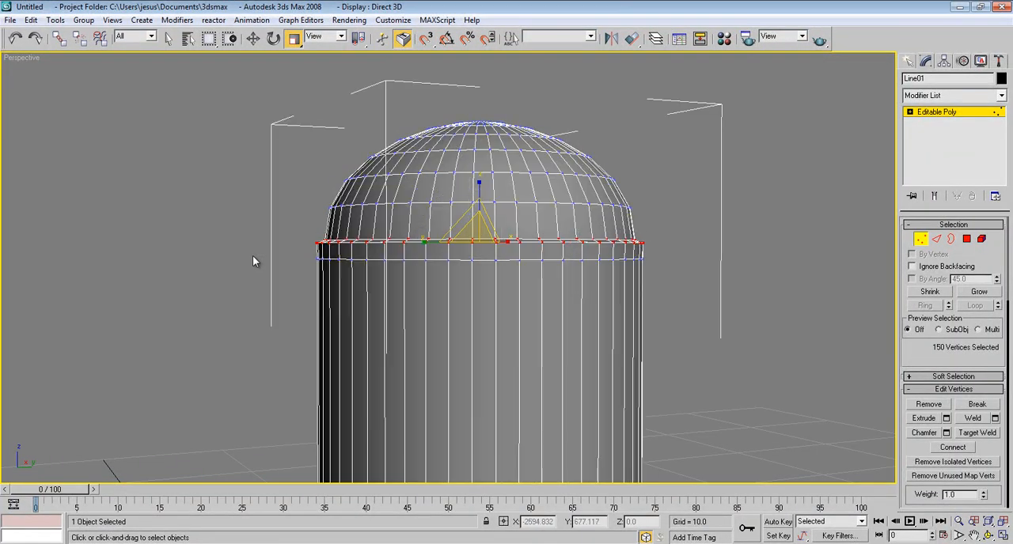
scroll(538, 237, "up", 10)
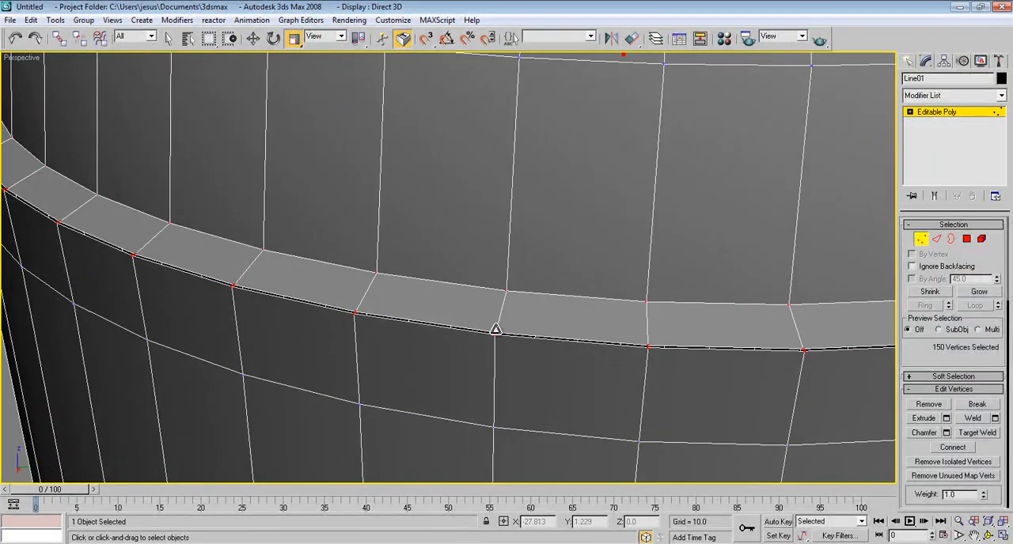
scroll(495, 340, "up", 1)
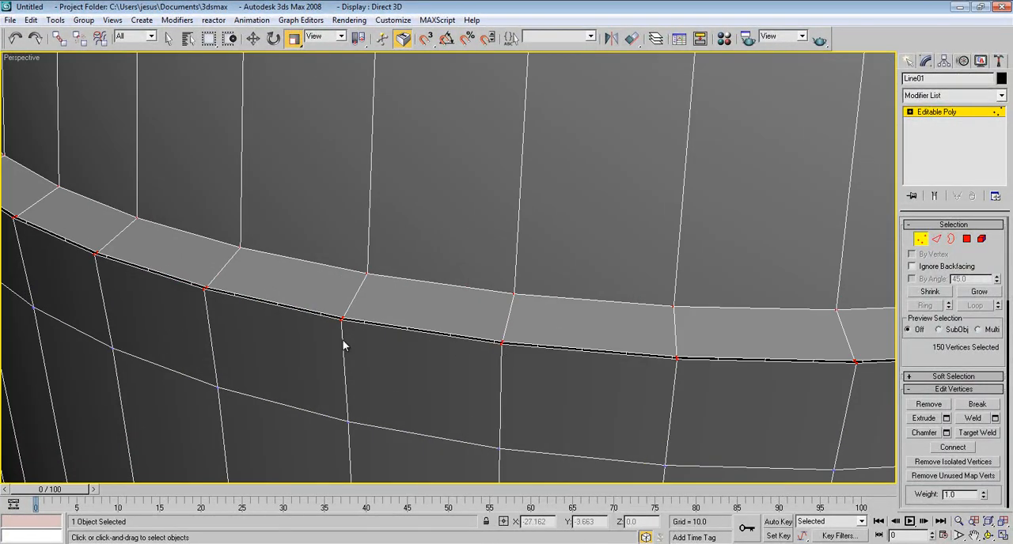
left_click(995, 419)
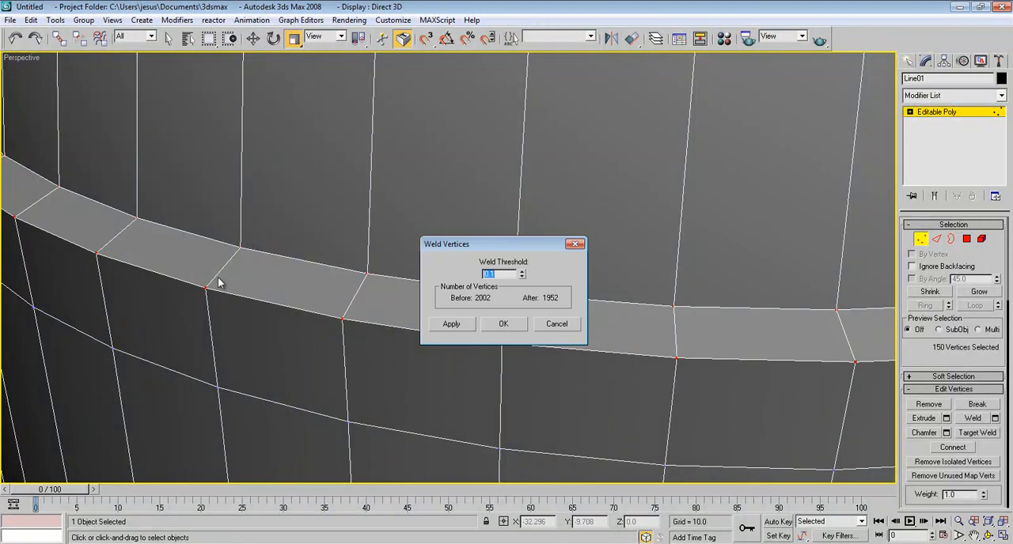
left_click(504, 325)
scroll(537, 320, "down", 6)
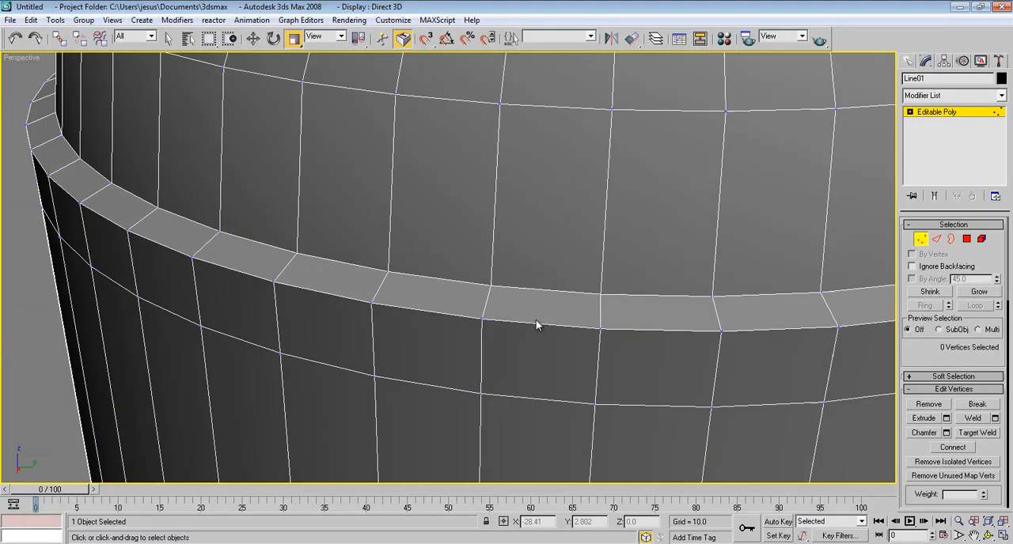
Step: Select the complete inner and outer edge loops of the lip and chamfer them by 0.02 with 5 segments
middle_click_drag(507, 269, 483, 409, "alt")
scroll(484, 410, "up", 3)
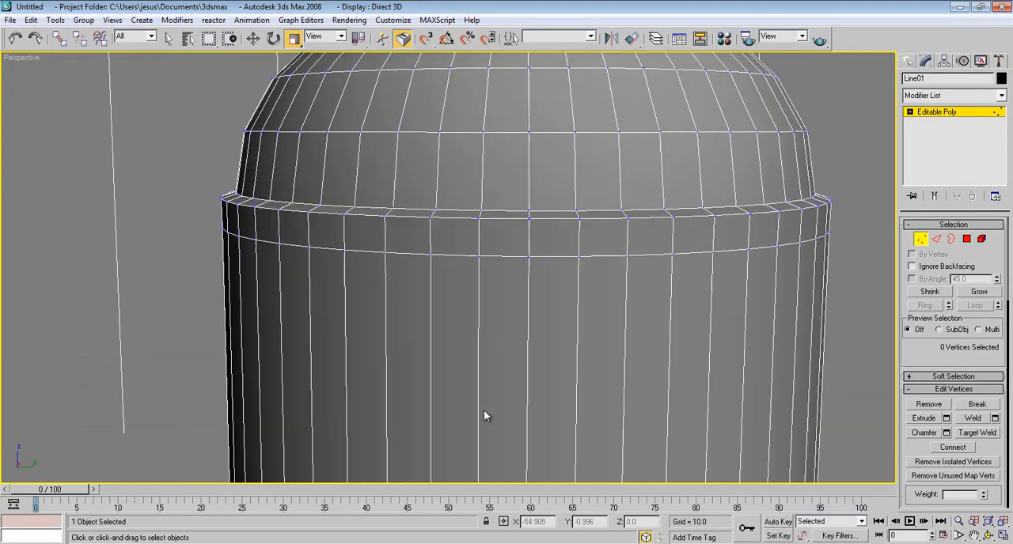
middle_click_drag(436, 179, 445, 292)
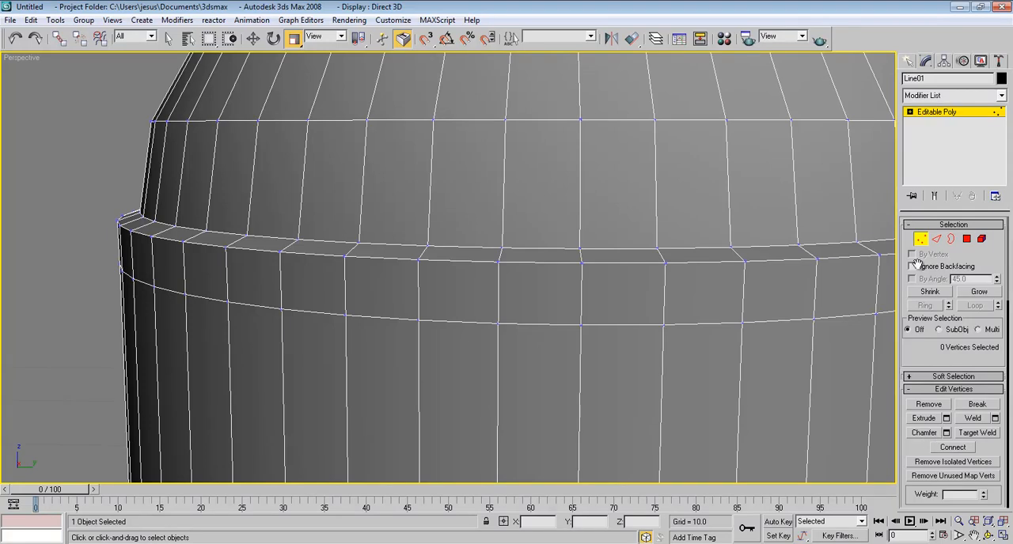
left_click(936, 238)
middle_click_drag(509, 232, 502, 275, "alt")
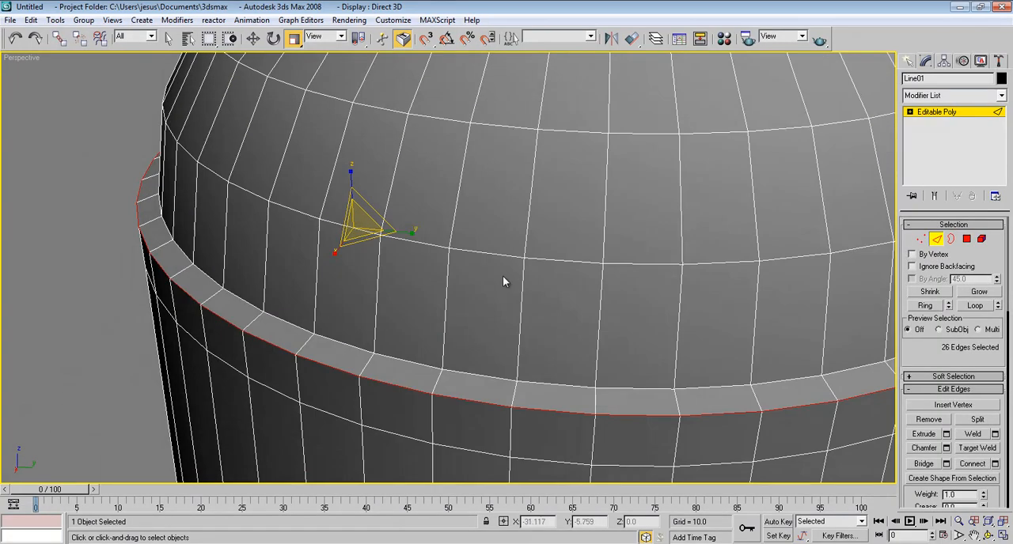
left_click(481, 374, "ctrl")
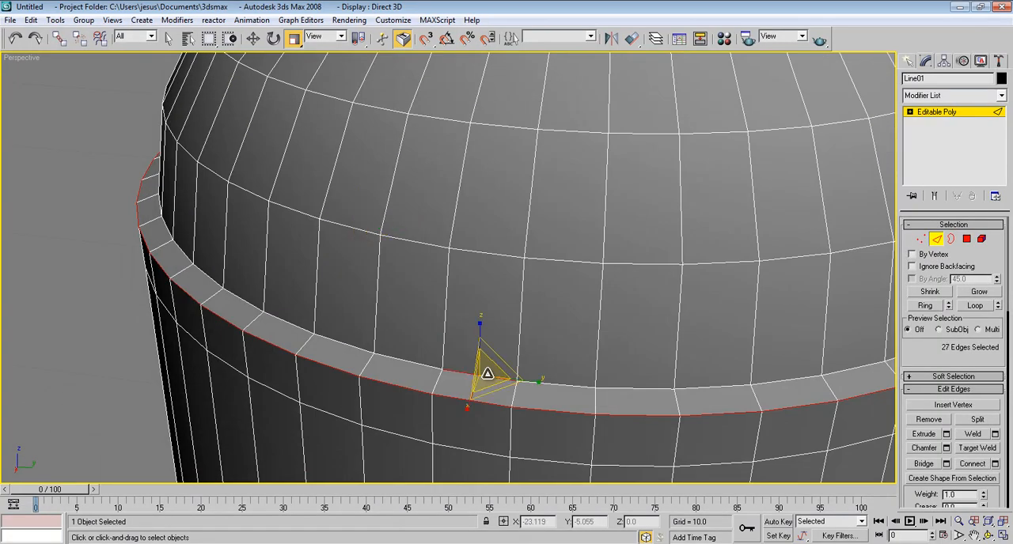
left_click(979, 307)
middle_click_drag(611, 373, 559, 253, "alt")
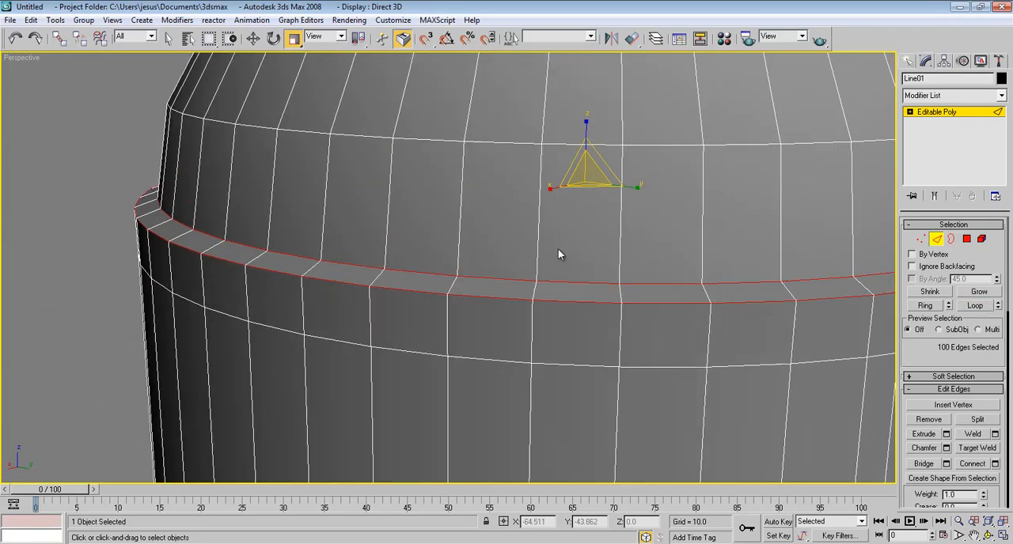
left_click(946, 448)
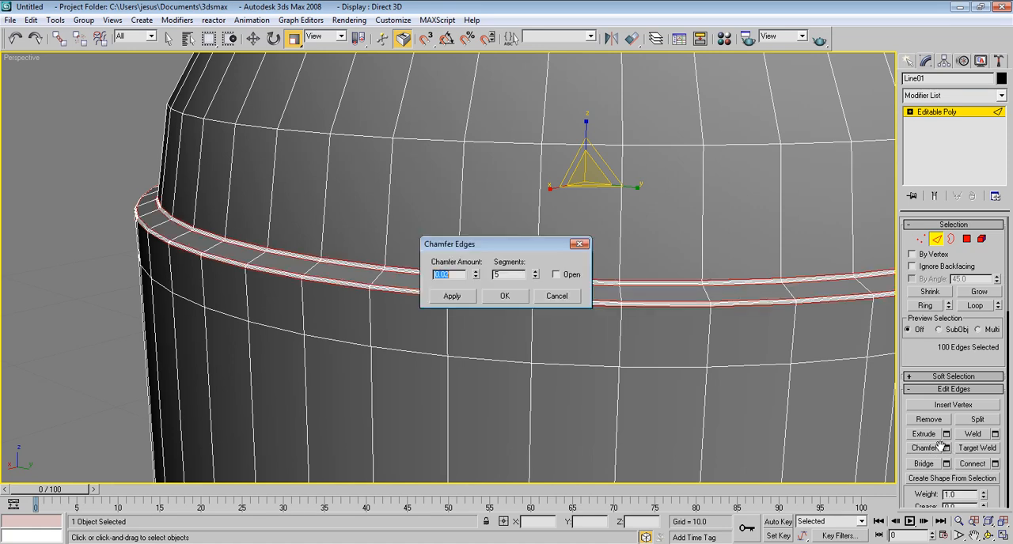
left_click(508, 295)
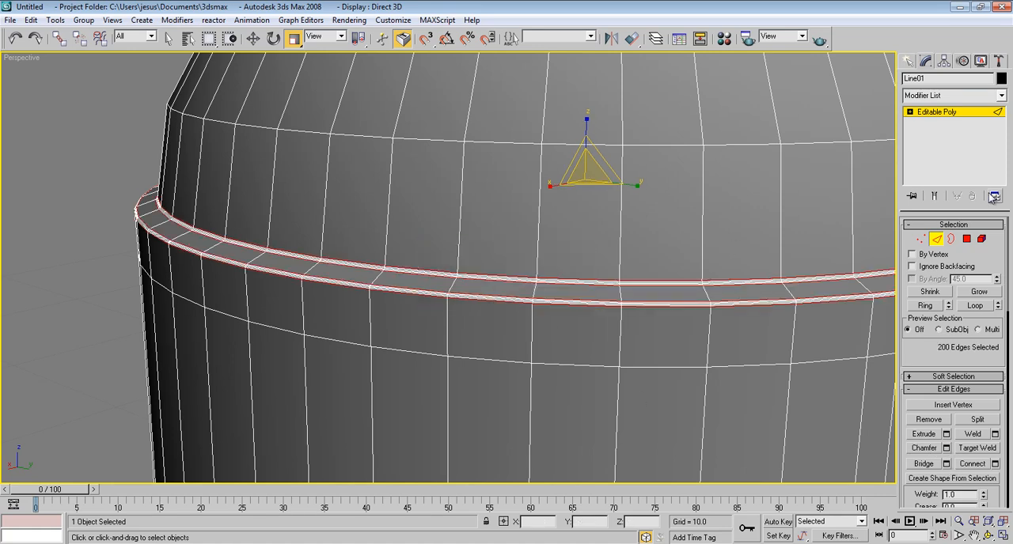
left_click(937, 239)
Step: Apply a MeshSmooth modifier with 2 iterations to the whole bullet and hide the edge display to check the smoothed surface
scroll(758, 255, "down", 8)
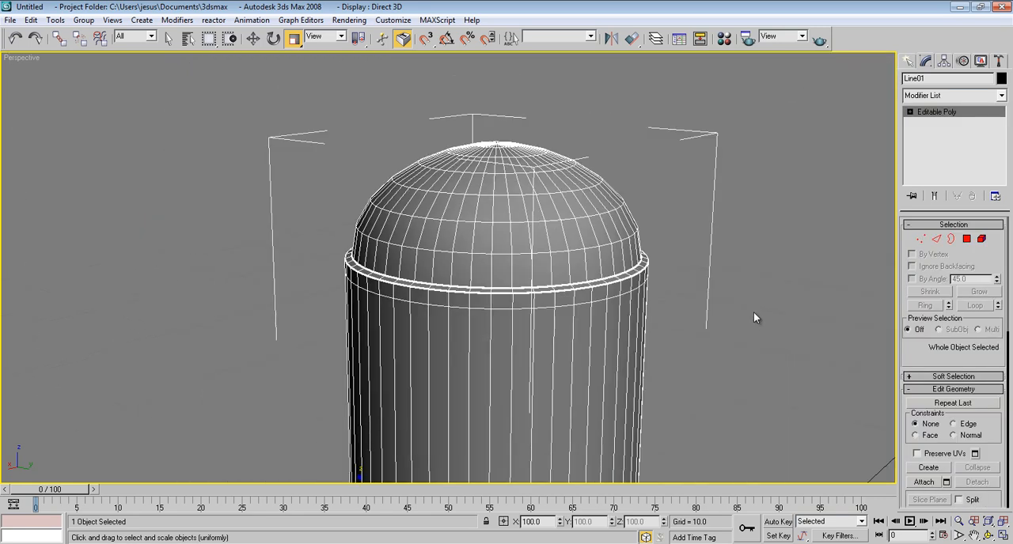
scroll(754, 317, "down", 4)
middle_click_drag(704, 333, 666, 227)
scroll(666, 228, "down", 3)
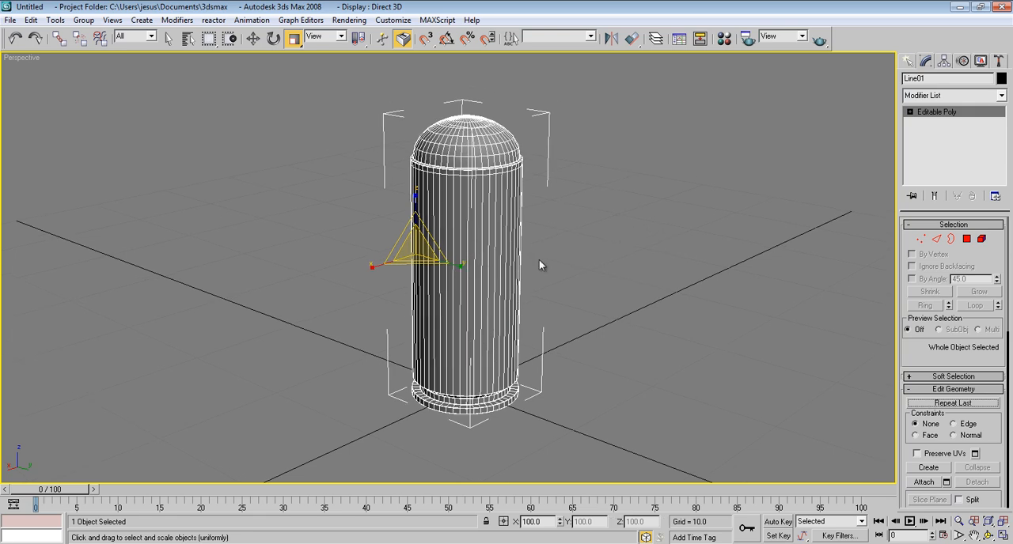
left_click(971, 96)
scroll(946, 443, "down", 10)
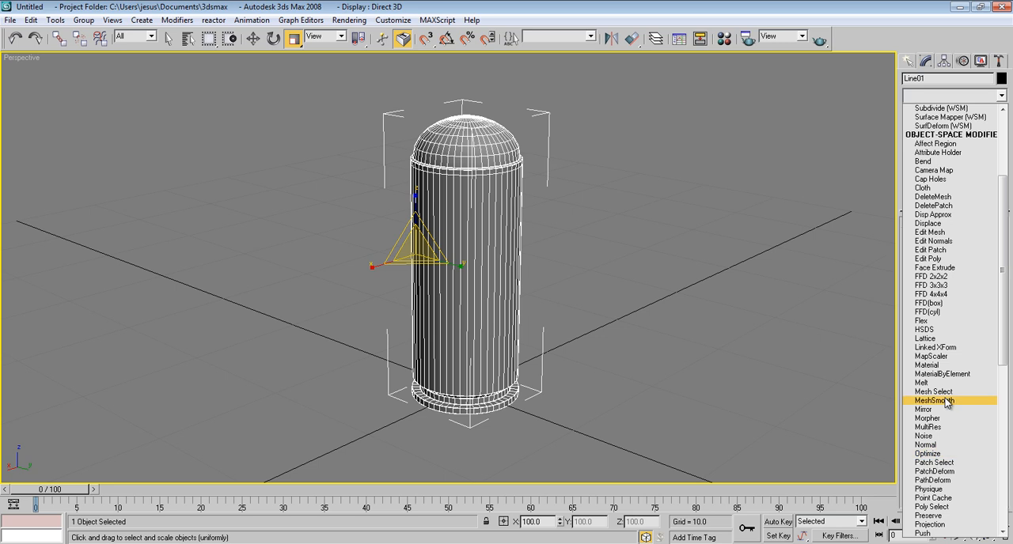
left_click(944, 399)
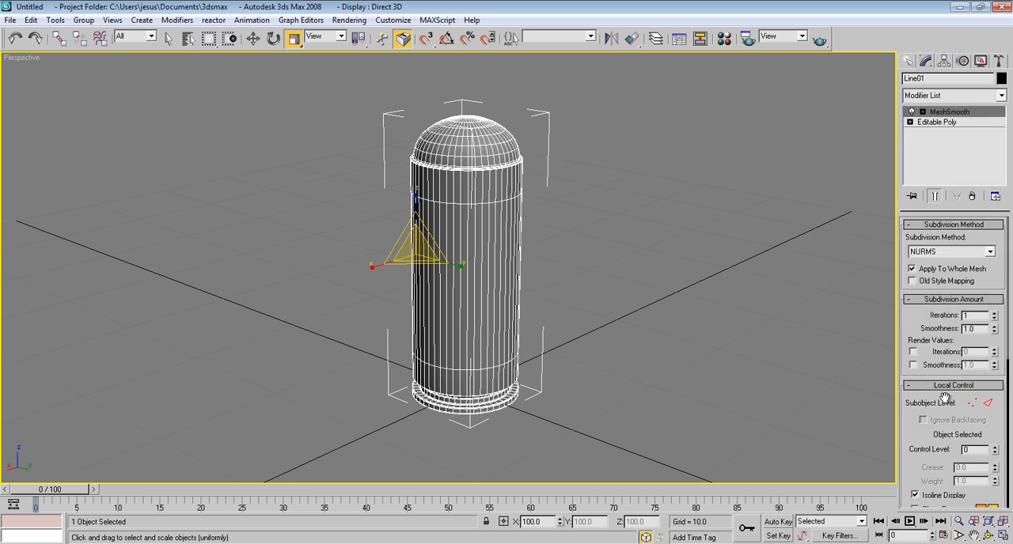
left_click(995, 313)
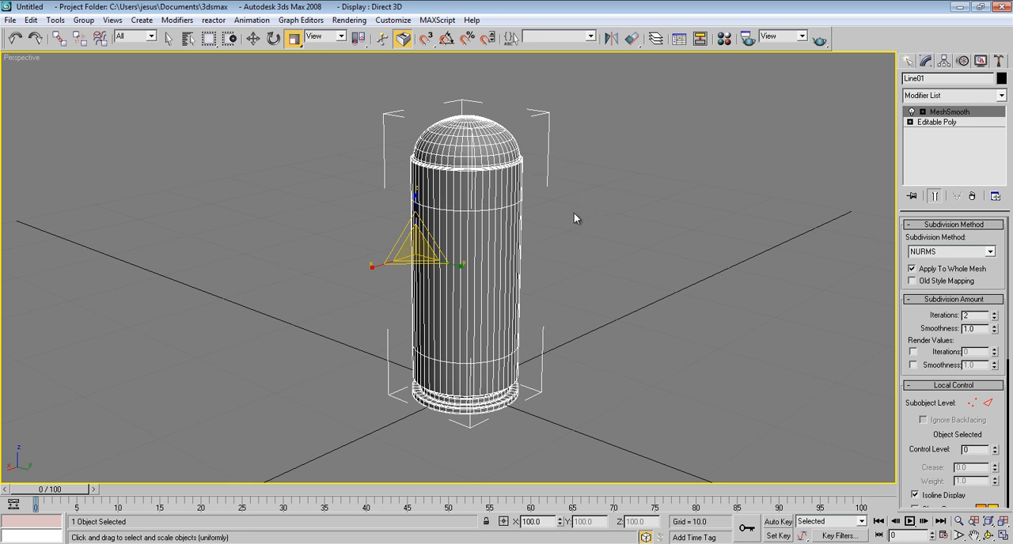
key("F3")
middle_click_drag(546, 155, 589, 287, "alt")
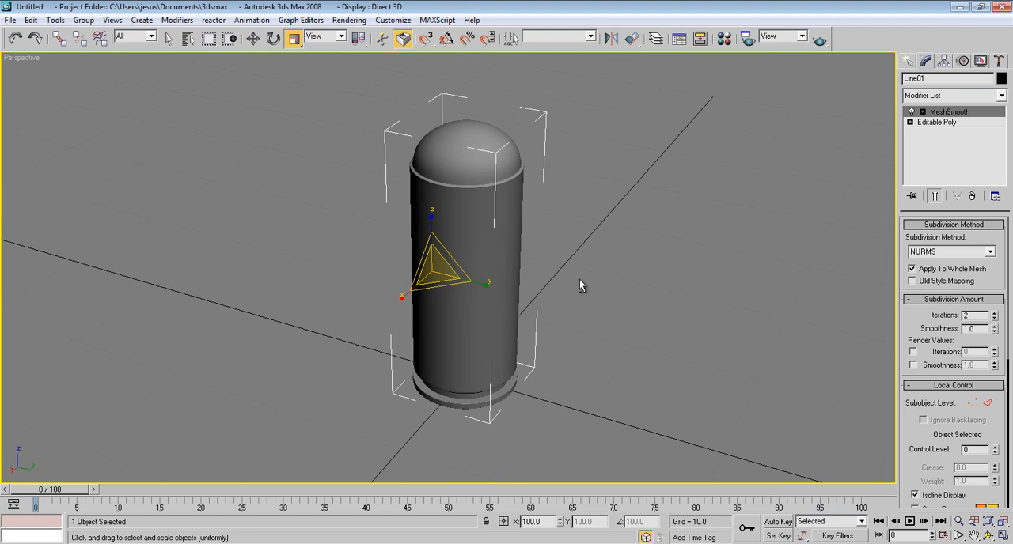
Step: Open the render settings and check which renderer is assigned for production
scroll(622, 284, "down", 3)
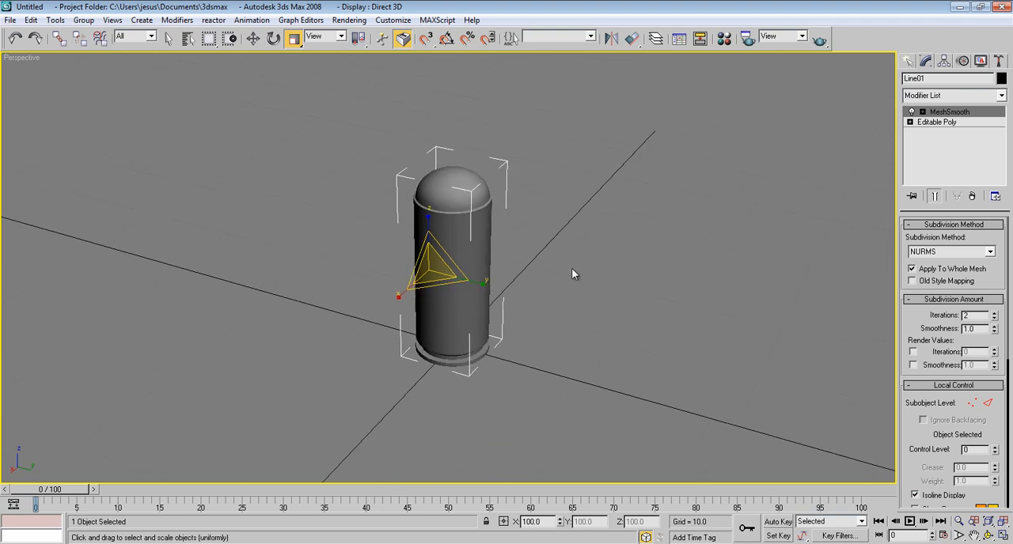
left_click(349, 22)
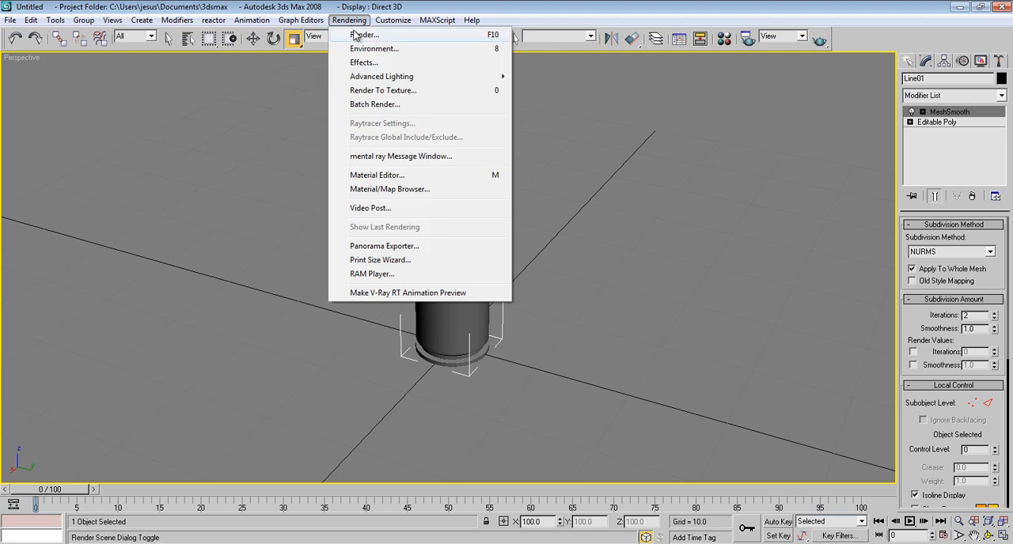
left_click(358, 36)
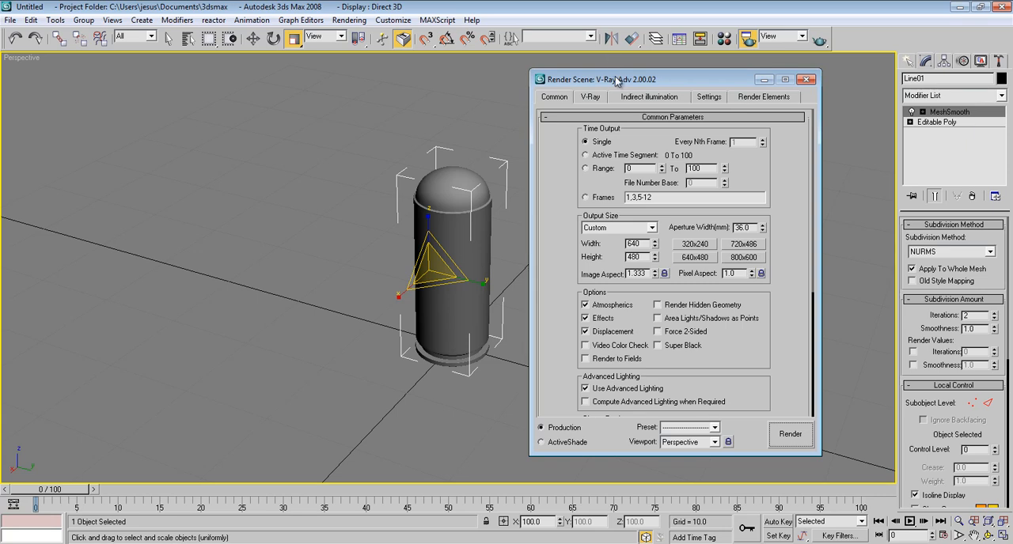
left_click_drag(616, 79, 616, 61)
left_click_drag(785, 268, 788, 391)
scroll(795, 309, "down", 5)
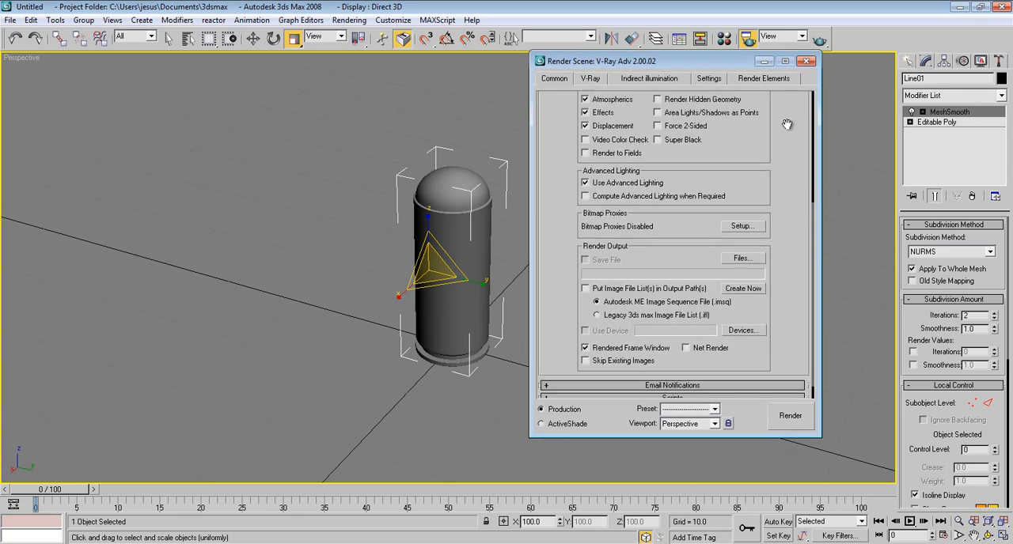
scroll(800, 304, "down", 1)
left_click(727, 391)
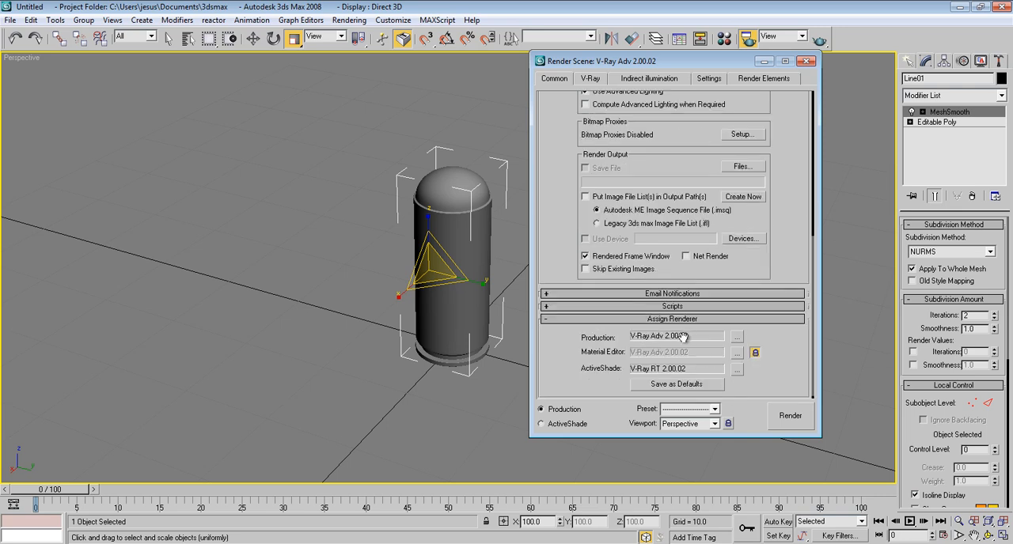
scroll(766, 199, "up", 10)
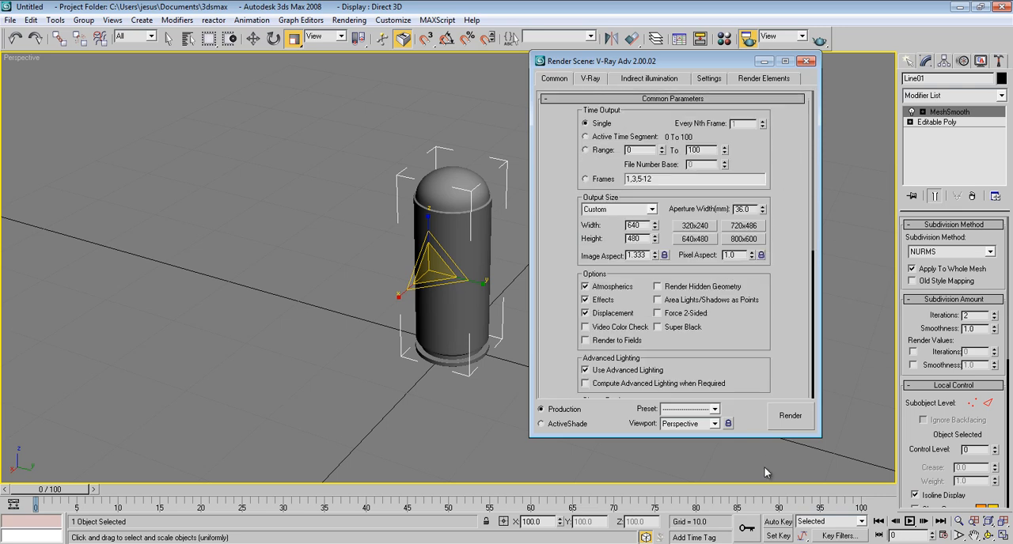
Step: Enable V-Ray's built-in frame buffer and look over the global switches
left_click(591, 78)
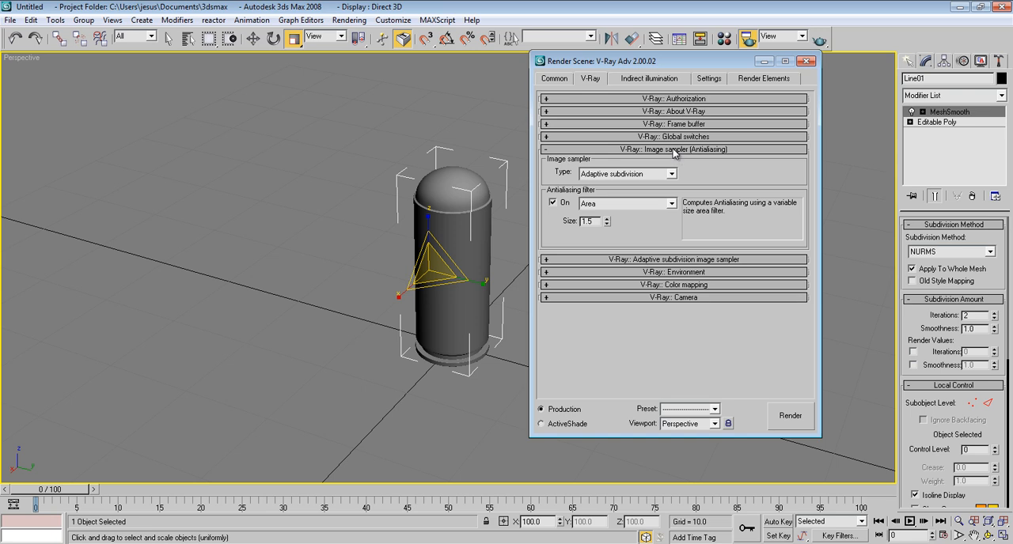
left_click(677, 150)
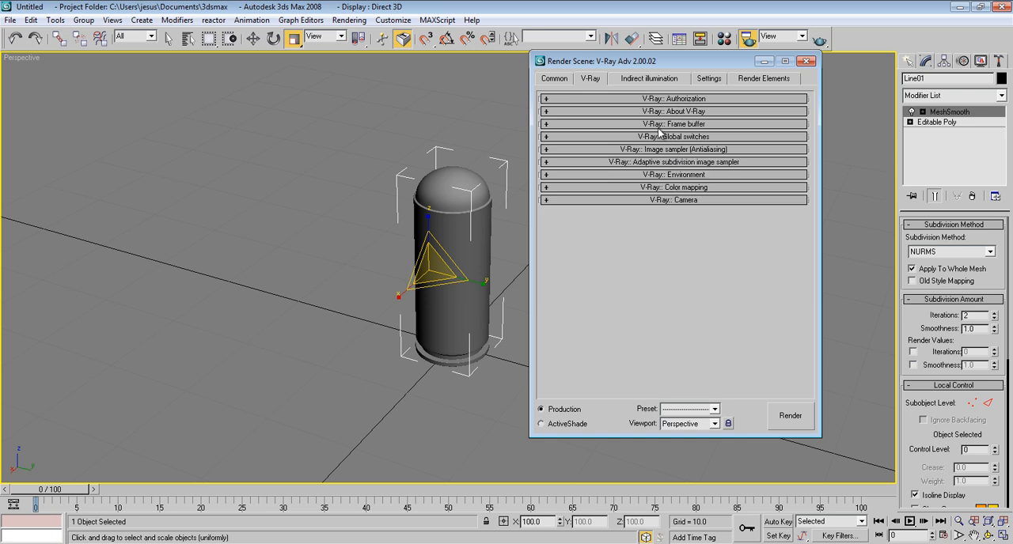
left_click(670, 124)
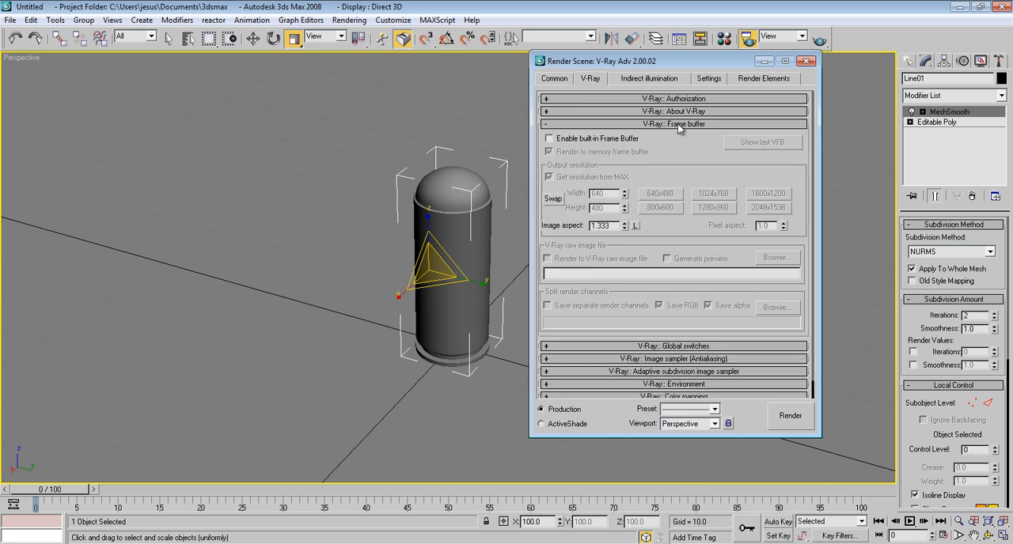
left_click(549, 139)
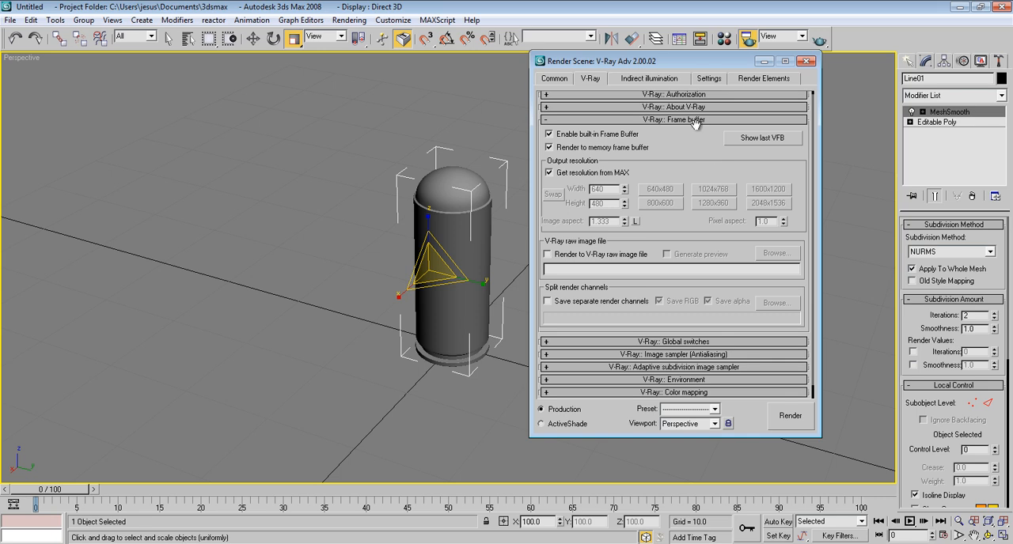
left_click(694, 124)
left_click(673, 138)
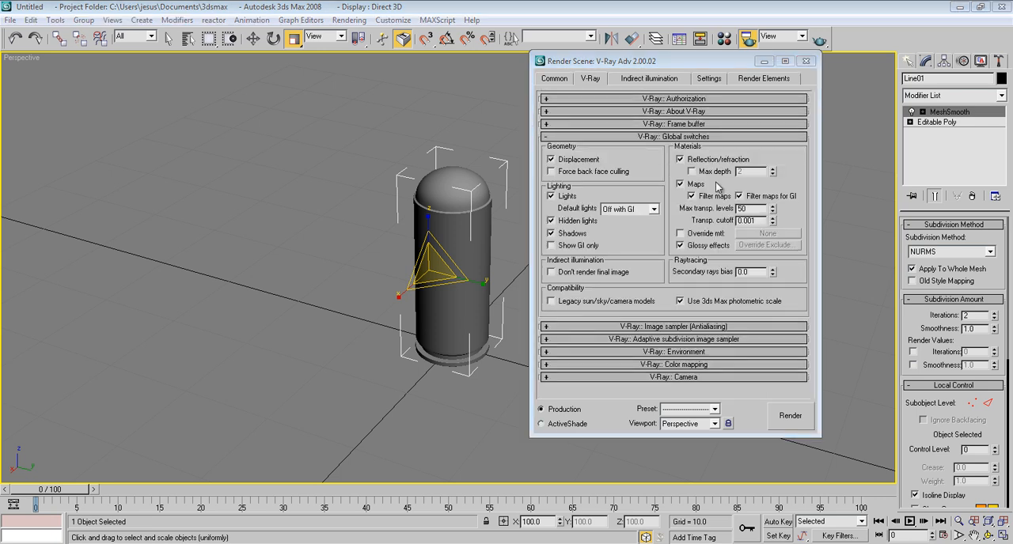
left_click(667, 138)
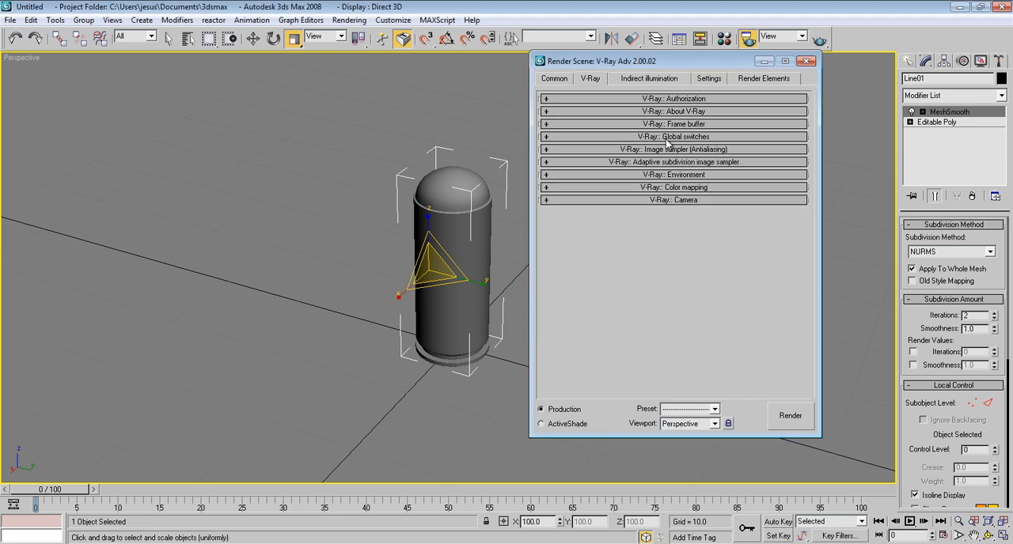
Step: Set the V-Ray image sampler type to Adaptive DMC and the antialiasing filter to Catmull-Rom
left_click(658, 151)
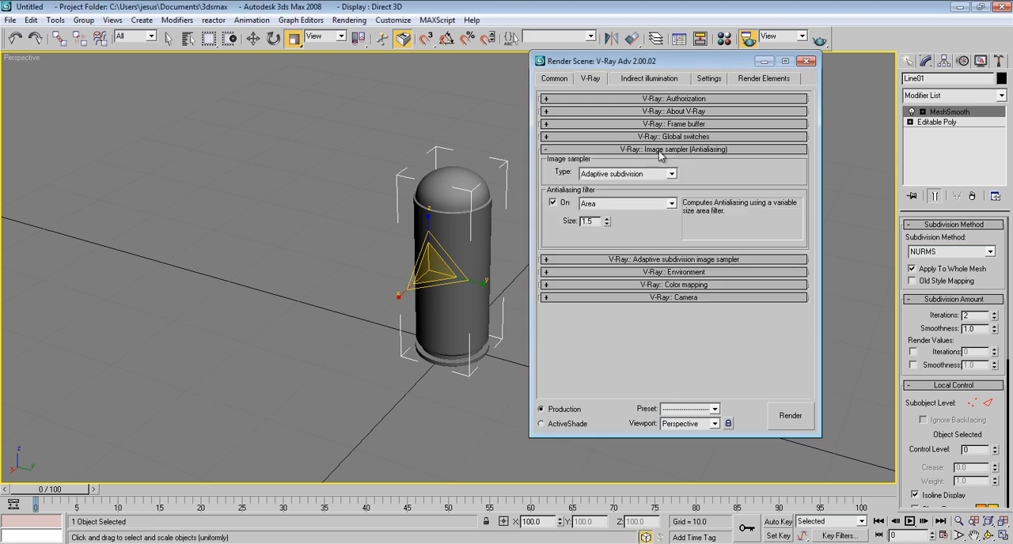
left_click(669, 175)
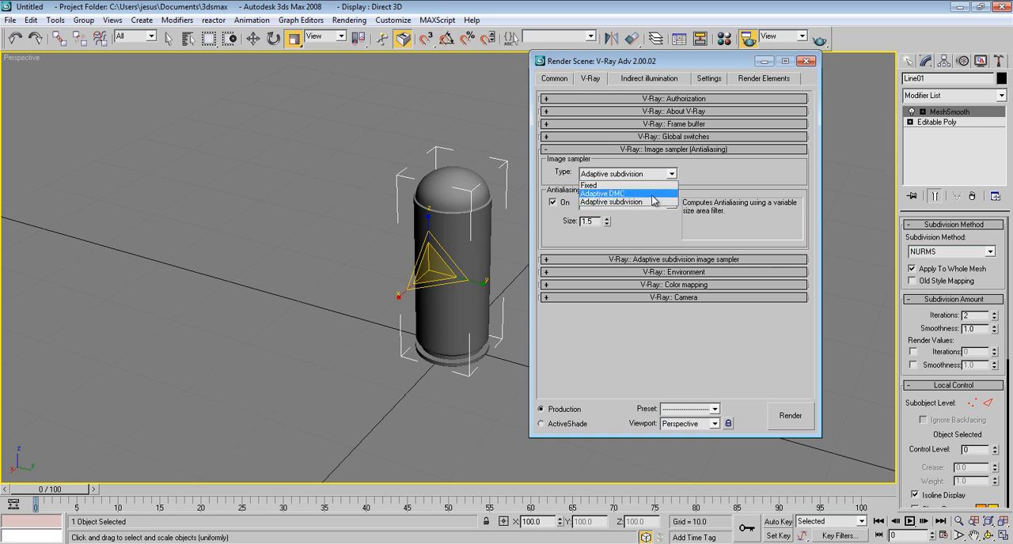
left_click(652, 193)
left_click(658, 205)
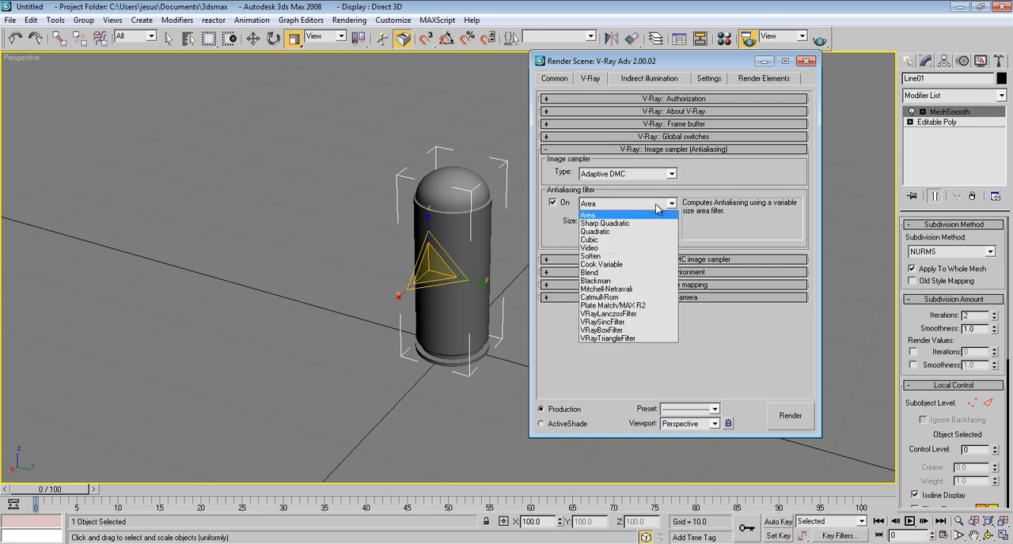
left_click(642, 298)
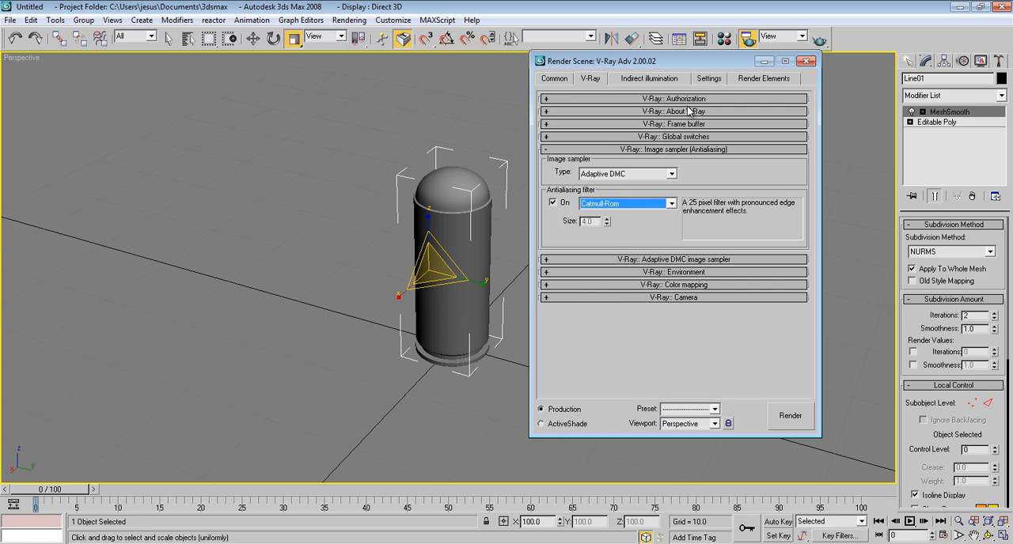
left_click(703, 149)
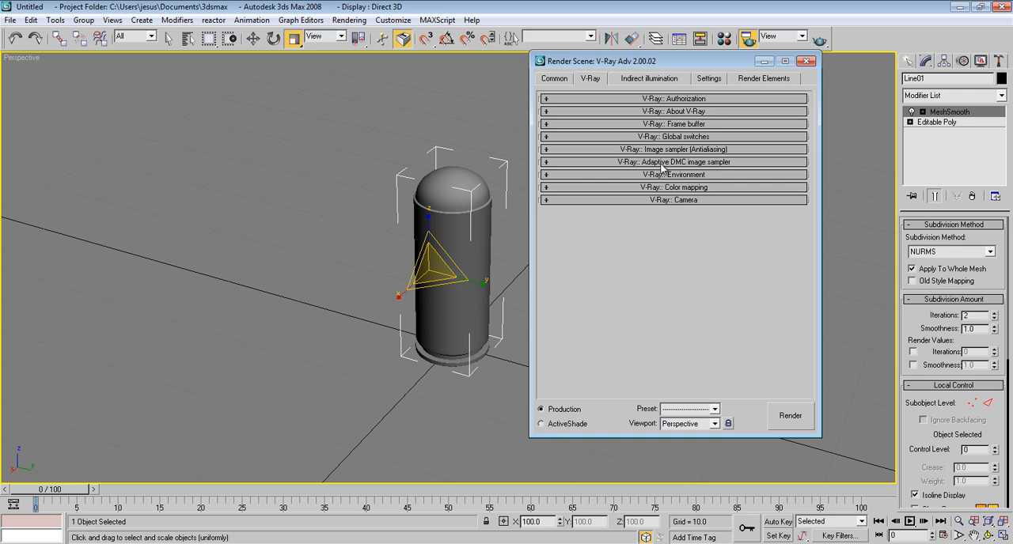
Step: Adjust the Adaptive DMC image sampler's maximum subdivisions and turn off its use of the DMC sampler threshold
left_click(671, 162)
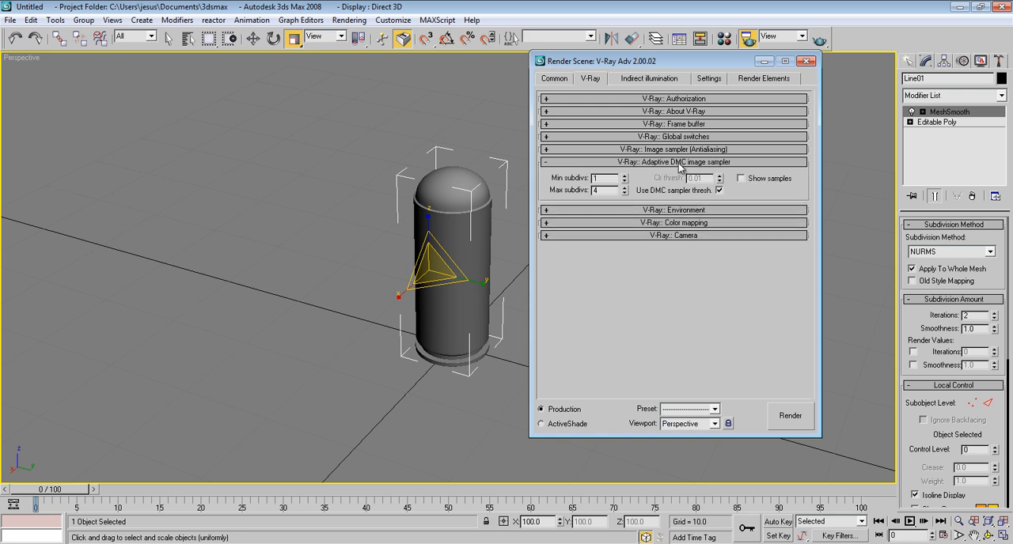
double_click(610, 191)
left_click(720, 191)
left_click(689, 163)
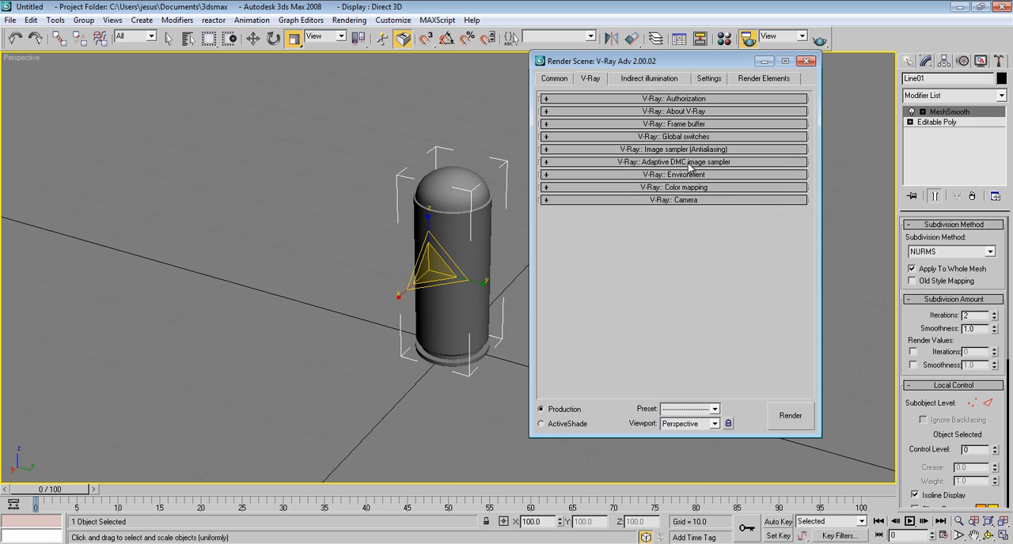
Step: Turn on the V-Ray environment overrides for GI skylight, reflection/refraction and refraction, and glance at the color mapping settings
left_click(693, 175)
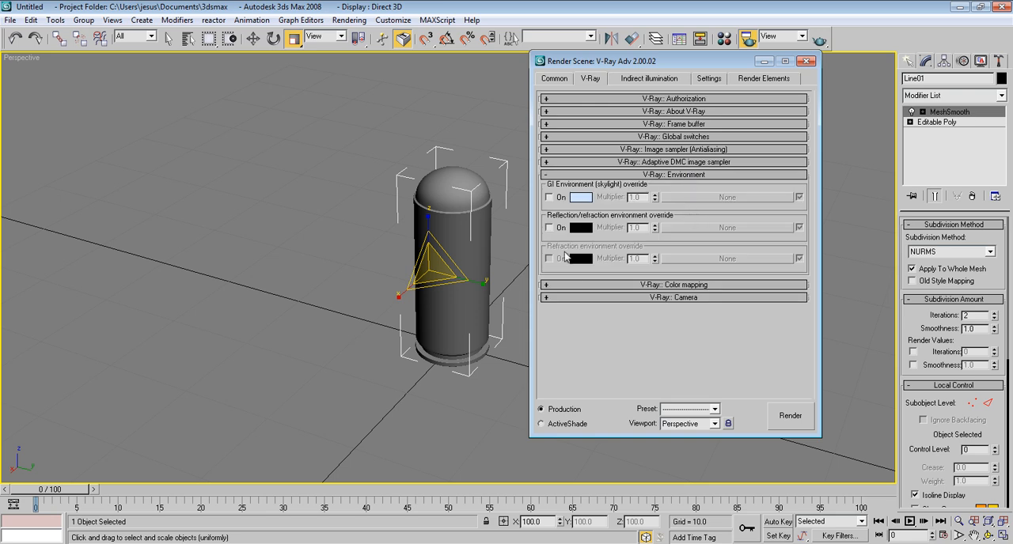
left_click(549, 197)
left_click(549, 228)
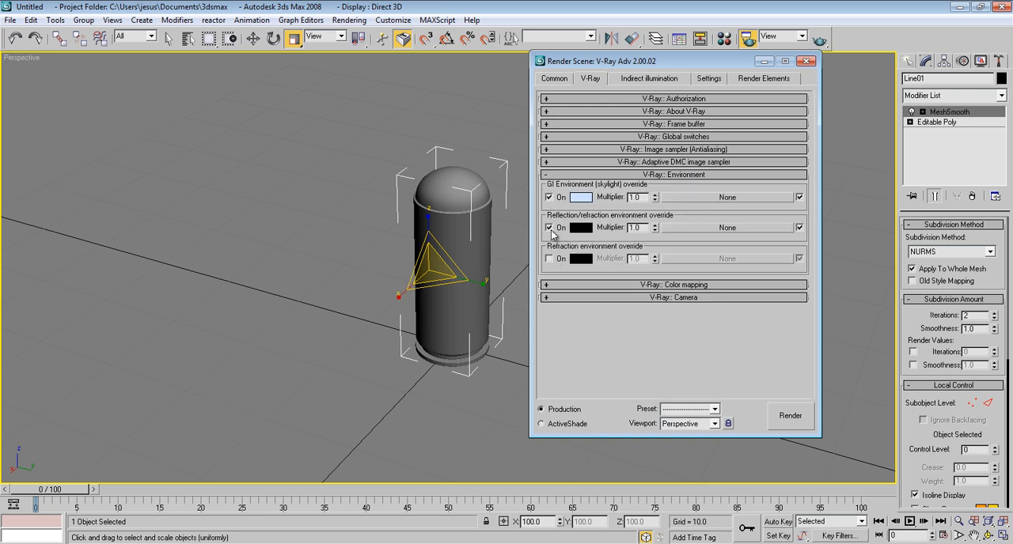
left_click(549, 258)
left_click(694, 176)
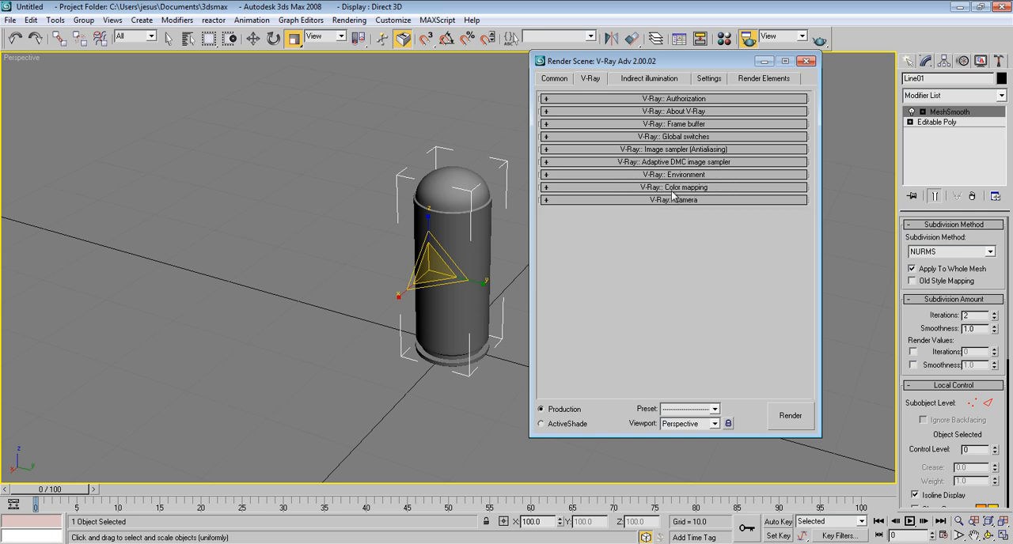
left_click(673, 188)
left_click(672, 188)
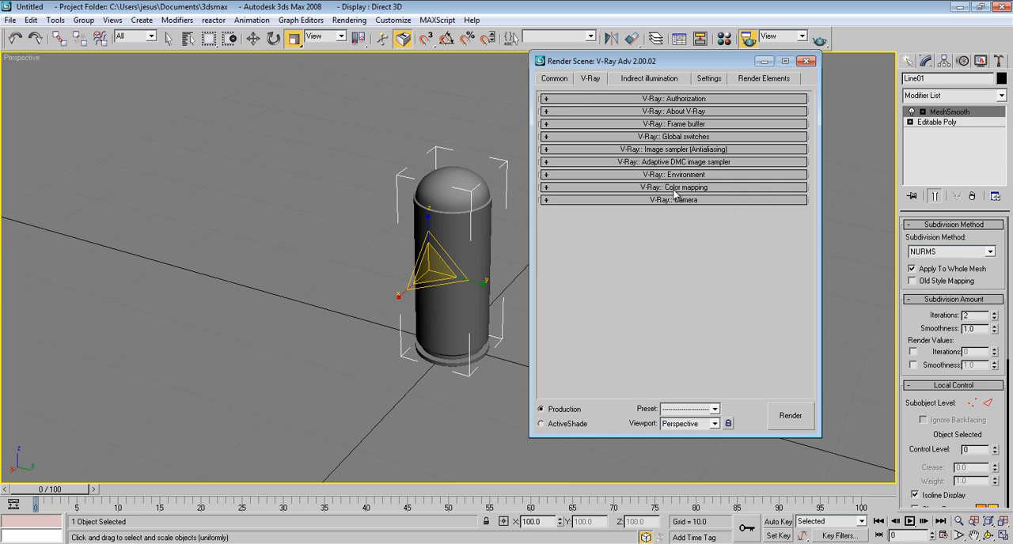
Step: Enable V-Ray indirect illumination with Irradiance map for primary bounces and Light cache for secondary bounces
left_click(644, 83)
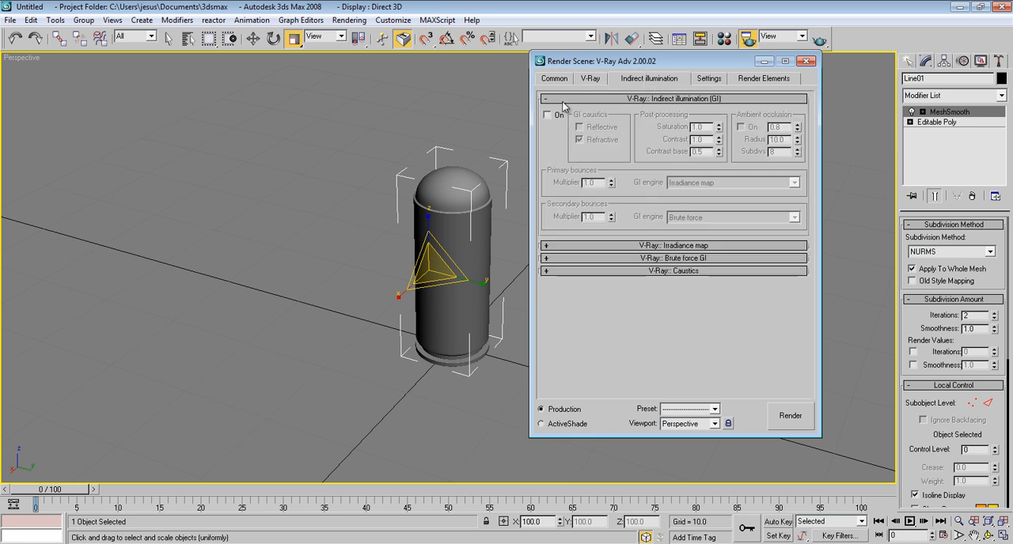
left_click(547, 115)
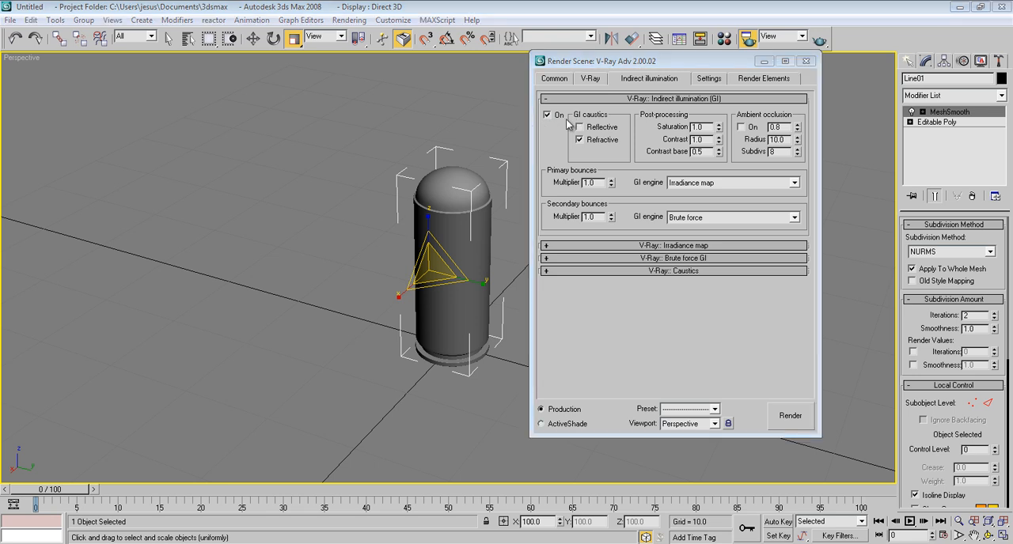
left_click(712, 184)
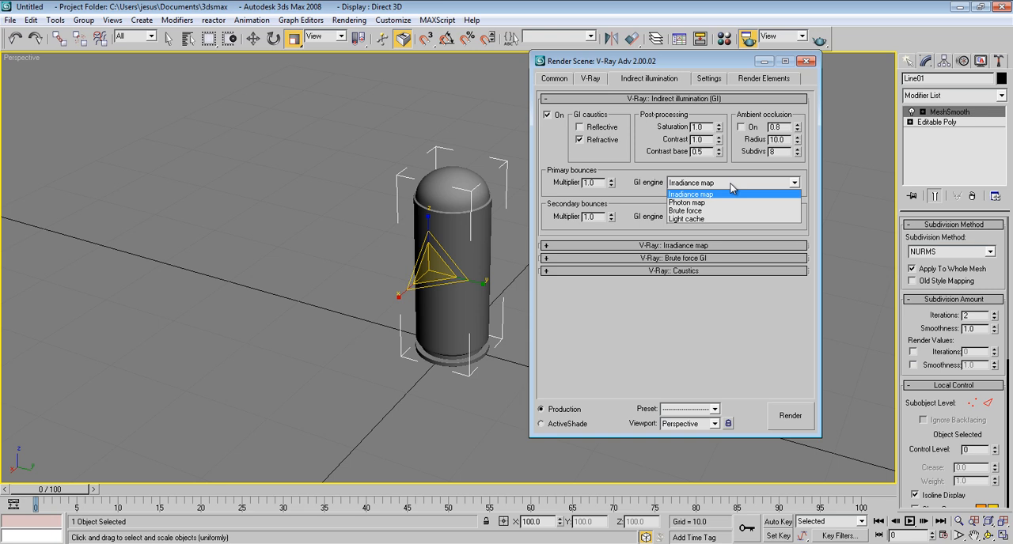
left_click(731, 194)
left_click(739, 216)
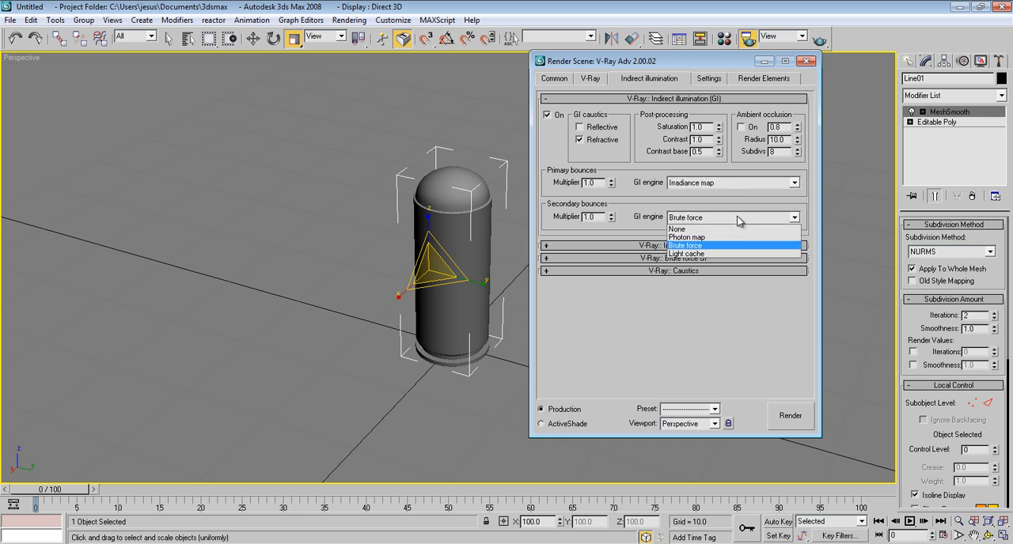
left_click(734, 253)
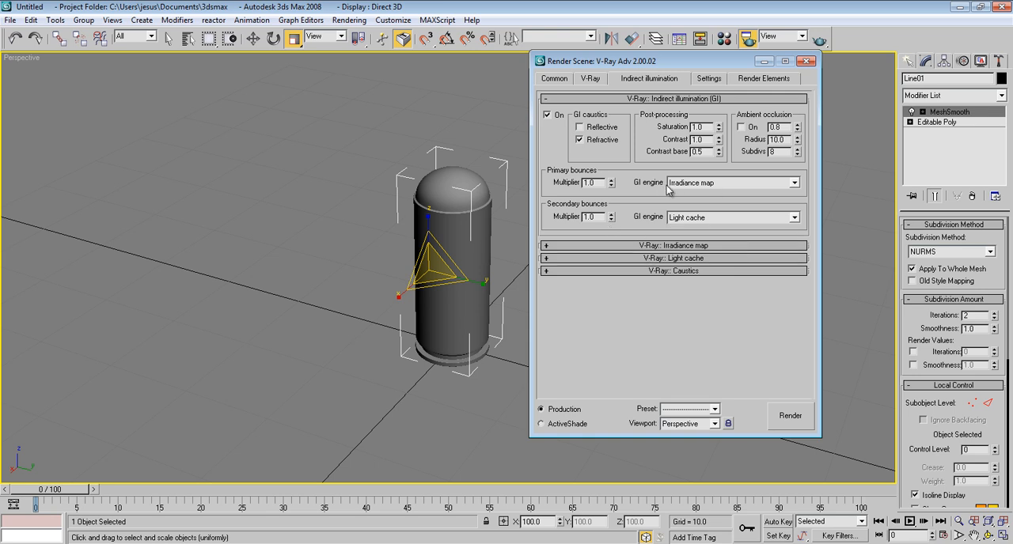
Step: Set the irradiance map preset to Medium and turn on showing its calculation phase
left_click(670, 246)
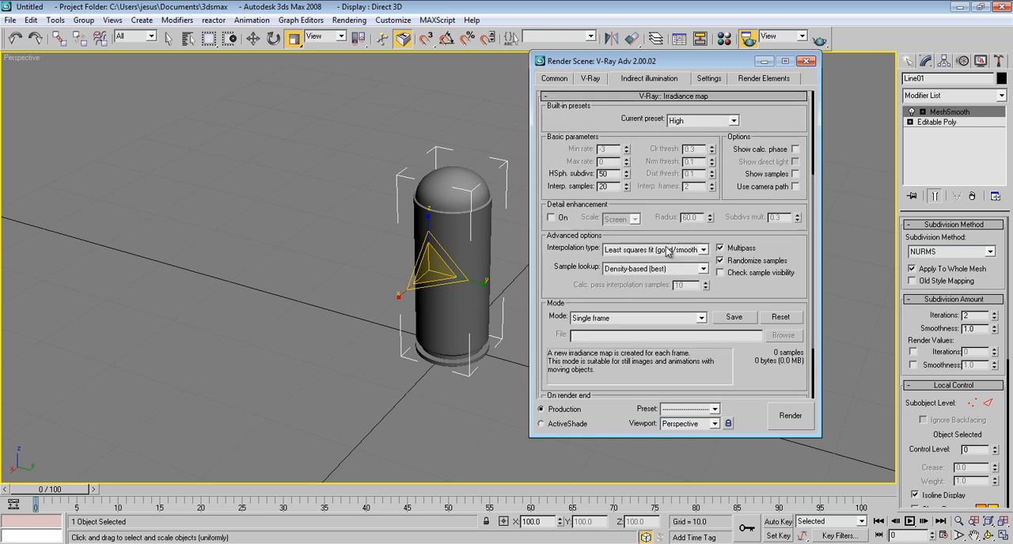
scroll(568, 165, "down", 1)
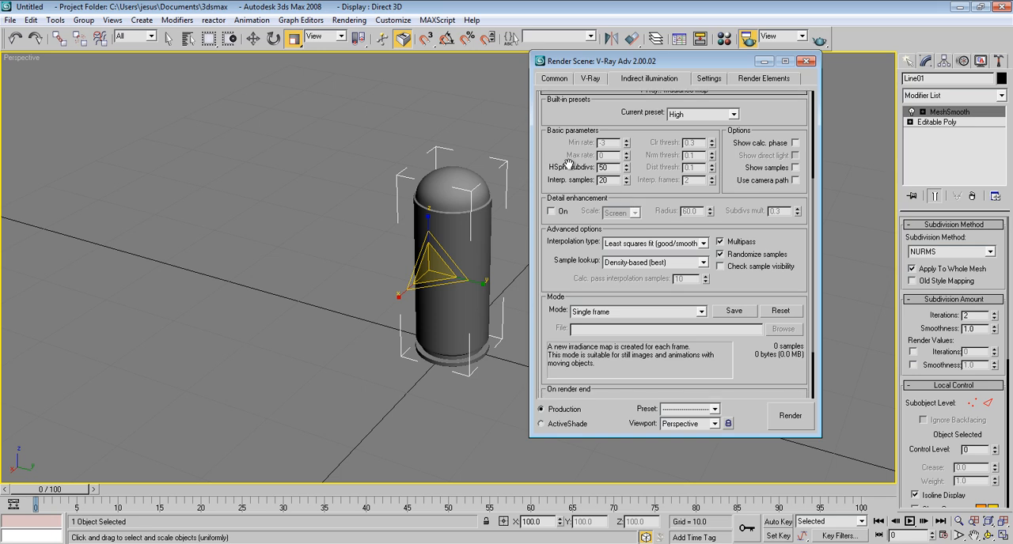
left_click(697, 114)
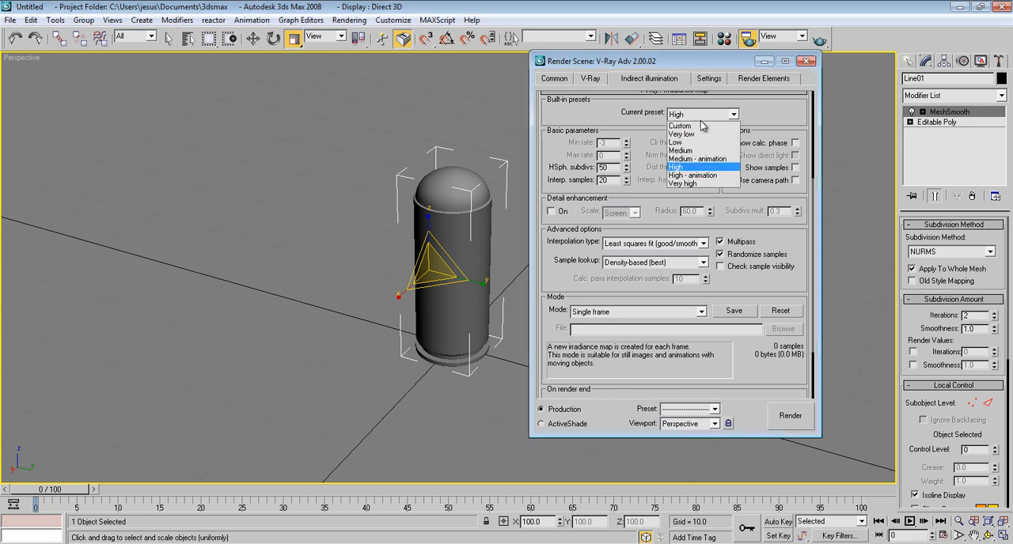
left_click(707, 151)
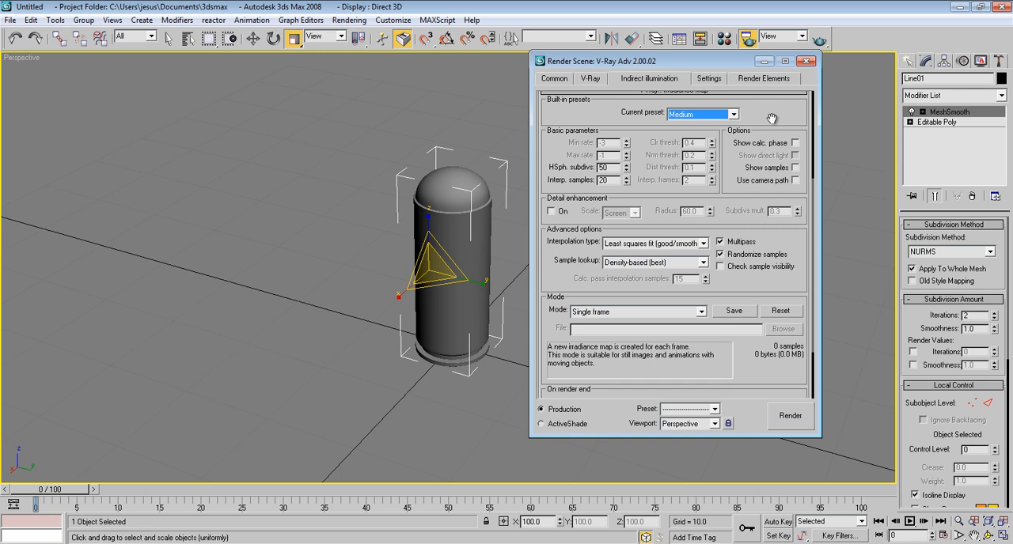
left_click(796, 142)
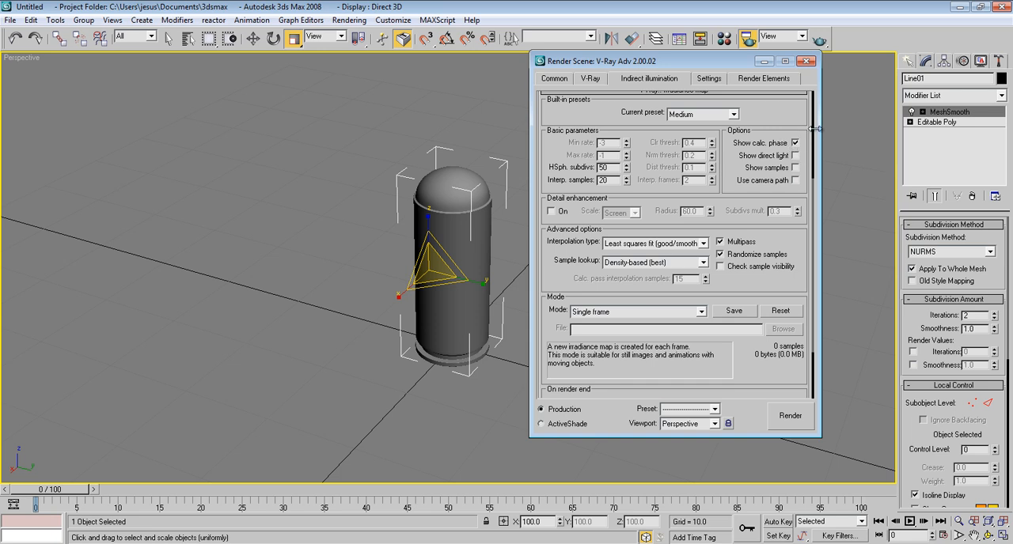
left_click_drag(784, 110, 781, 126)
left_click(770, 104)
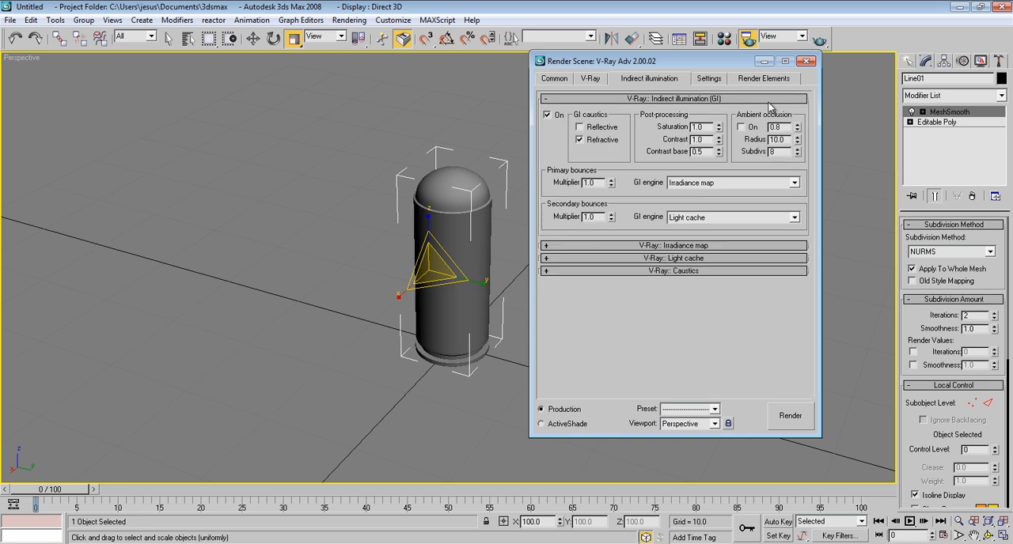
Step: Set the light cache subdivisions to 200
left_click(688, 261)
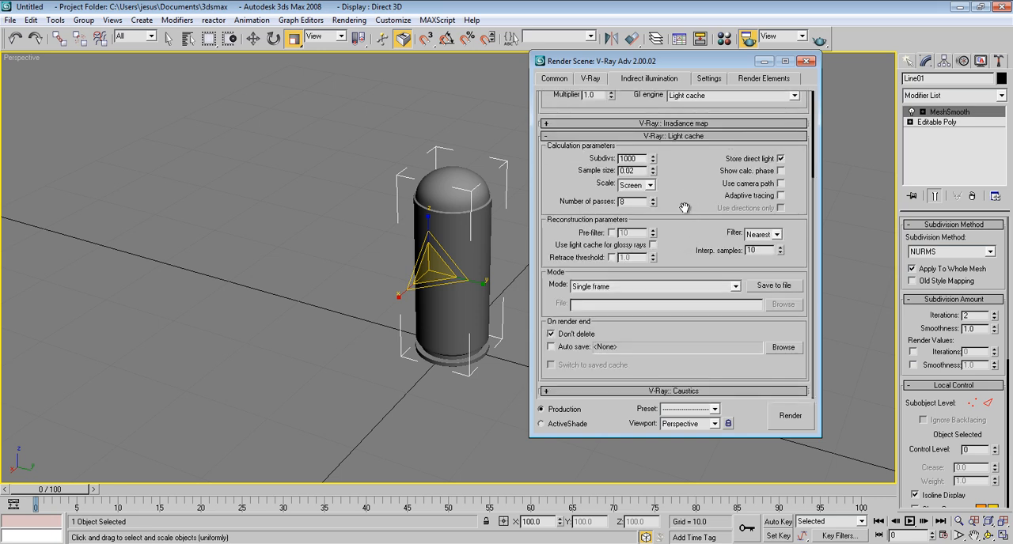
left_click_drag(641, 158, 613, 159)
left_click(703, 136)
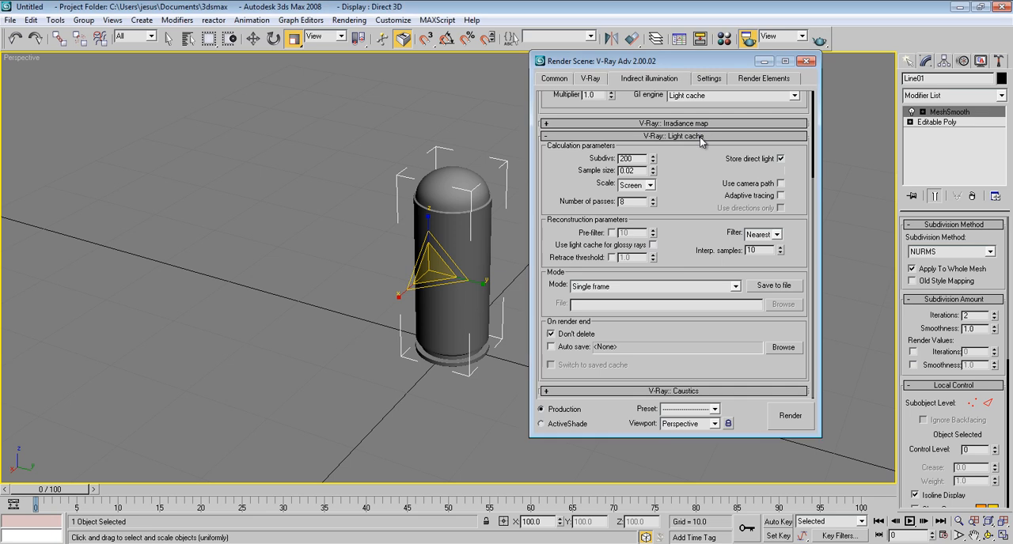
Step: Turn on V-Ray caustics, look over the DMC sampler and system settings, and close the render setup
left_click(709, 272)
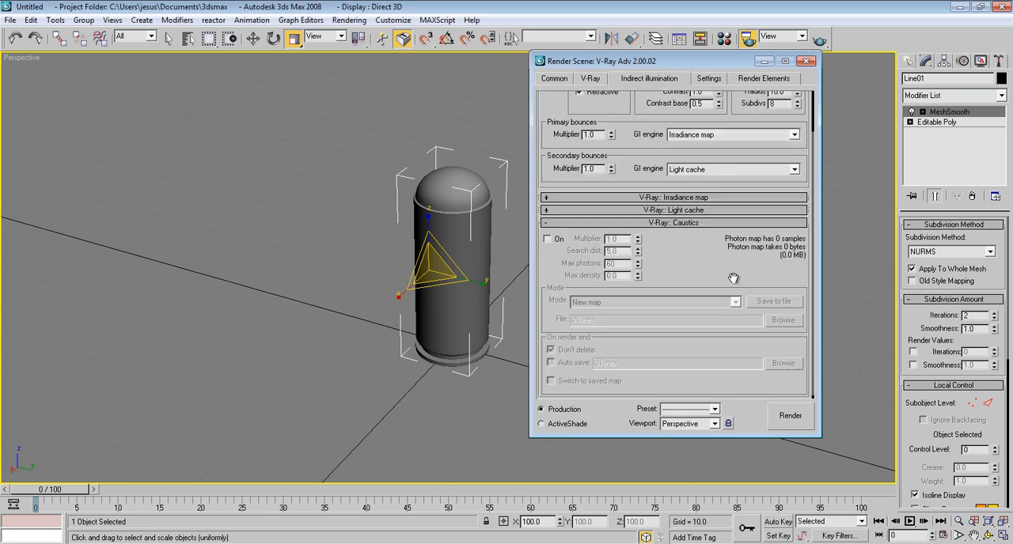
left_click(547, 240)
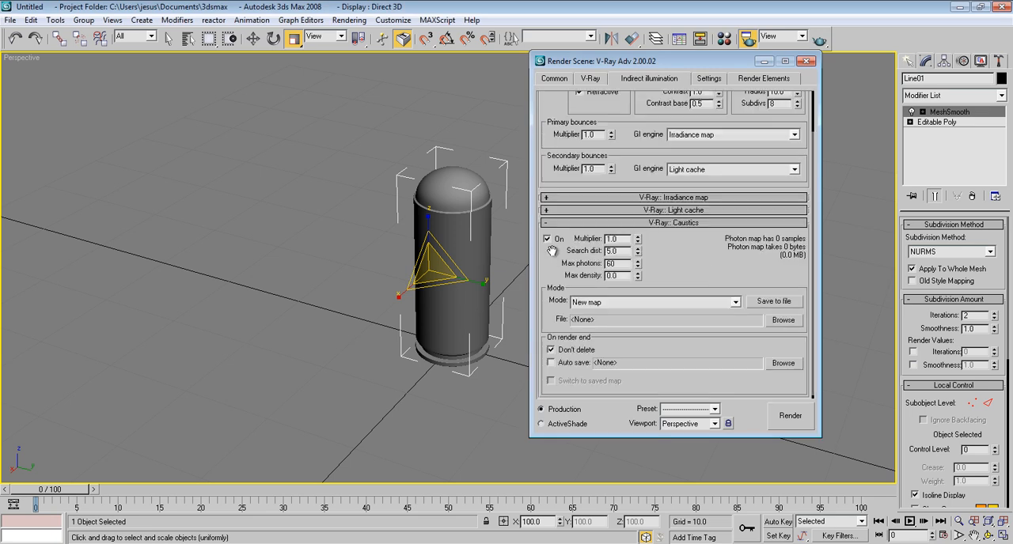
left_click_drag(552, 251, 554, 304)
left_click(710, 79)
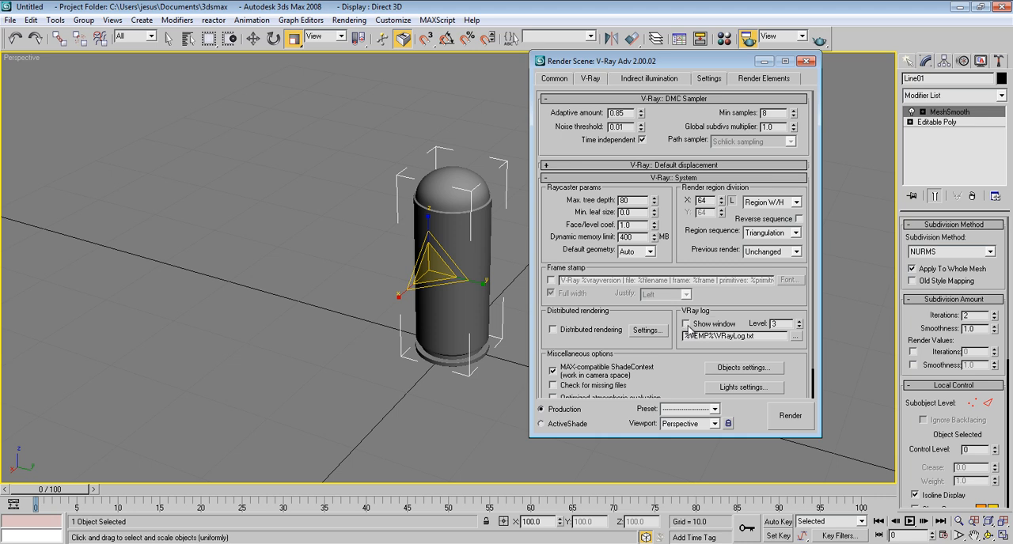
mouse_move(678, 373)
left_mouse_down()
mouse_move(680, 346)
mouse_move(681, 387)
left_mouse_up()
left_click(805, 61)
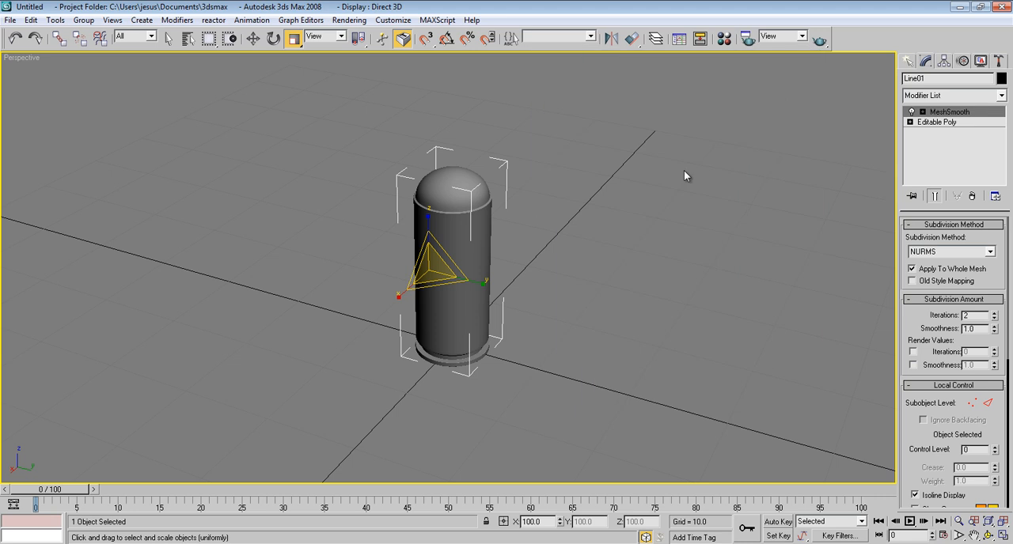
Step: Load a VRayHDRI map into the second sample slot of the material editor
key("m")
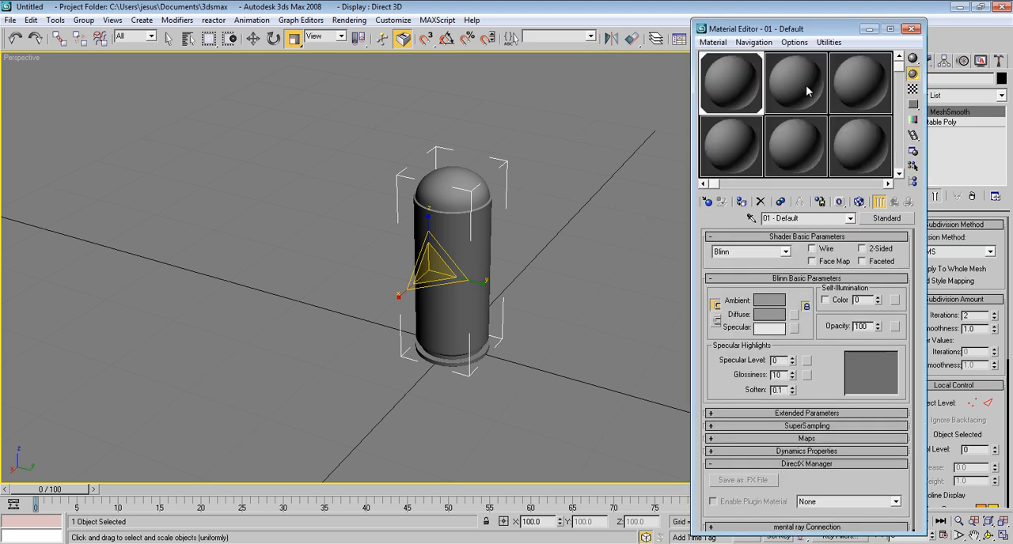
left_click(806, 85)
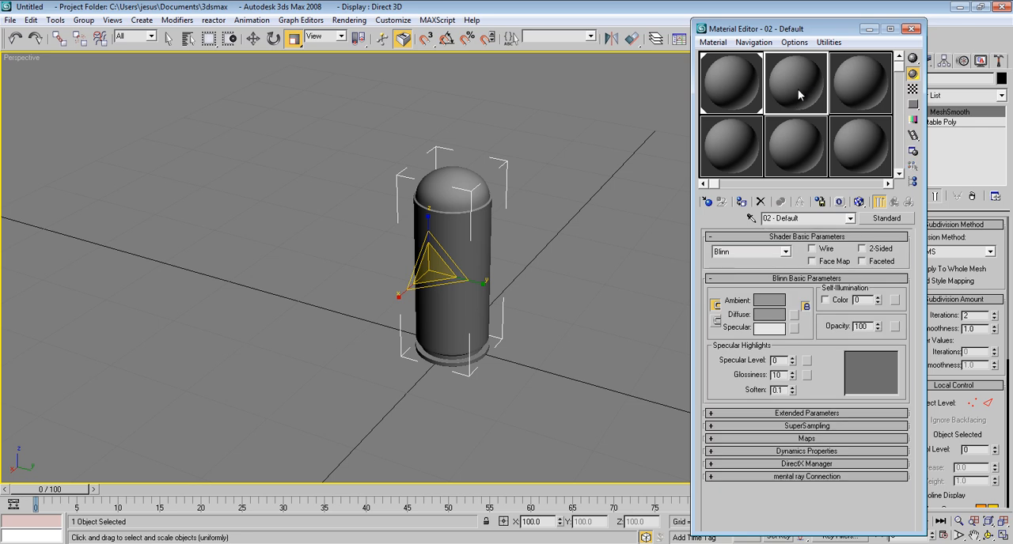
left_click(708, 203)
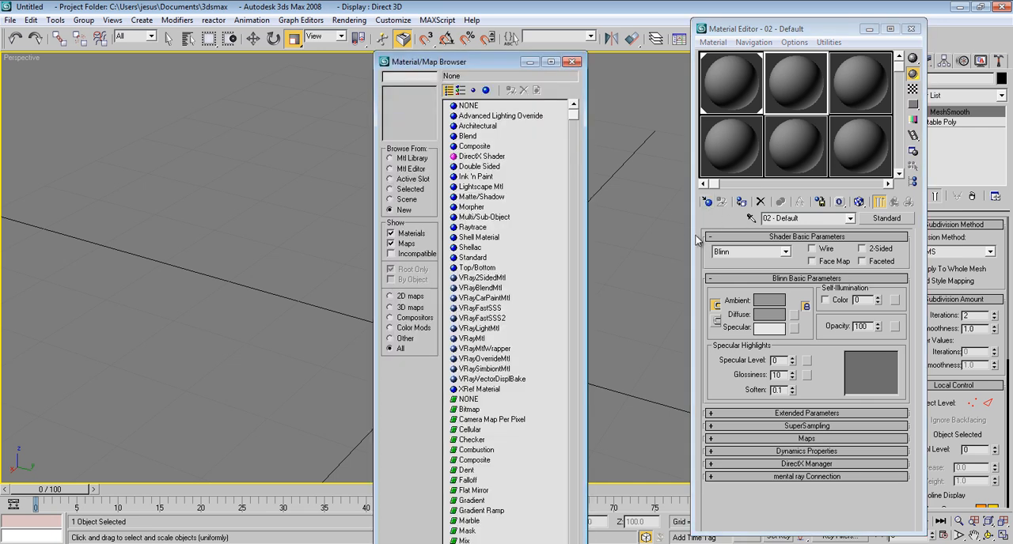
scroll(534, 433, "down", 12)
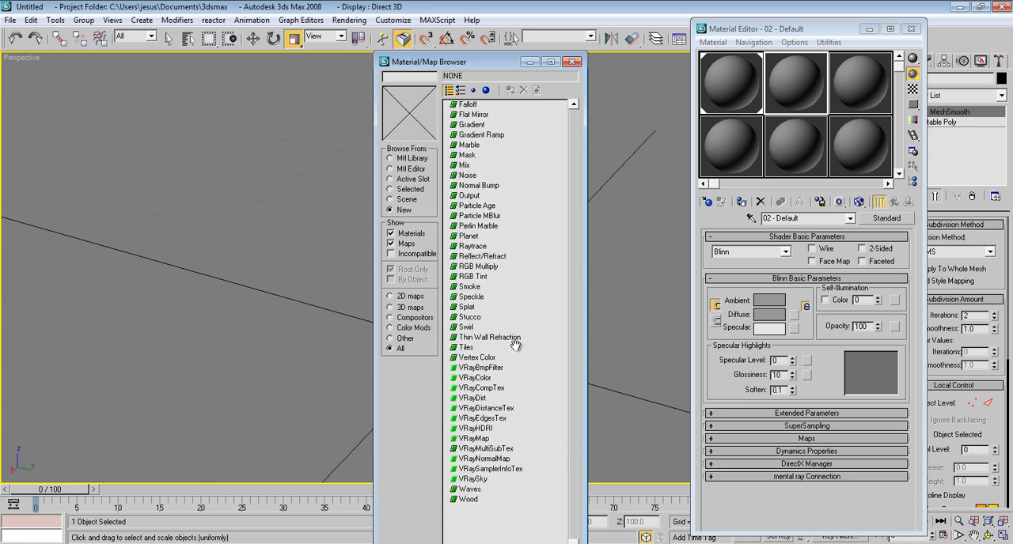
left_click(479, 428)
double_click(479, 429)
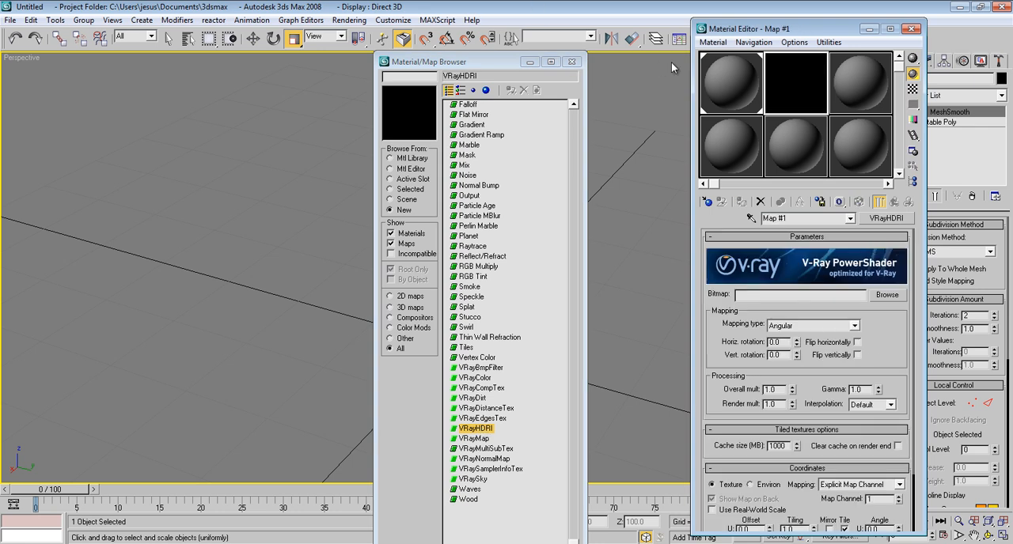
left_click(570, 61)
Step: Load the image "studio setup 002.hdr" from the Studio Setup White folder as the HDRI map's bitmap
left_click(893, 297)
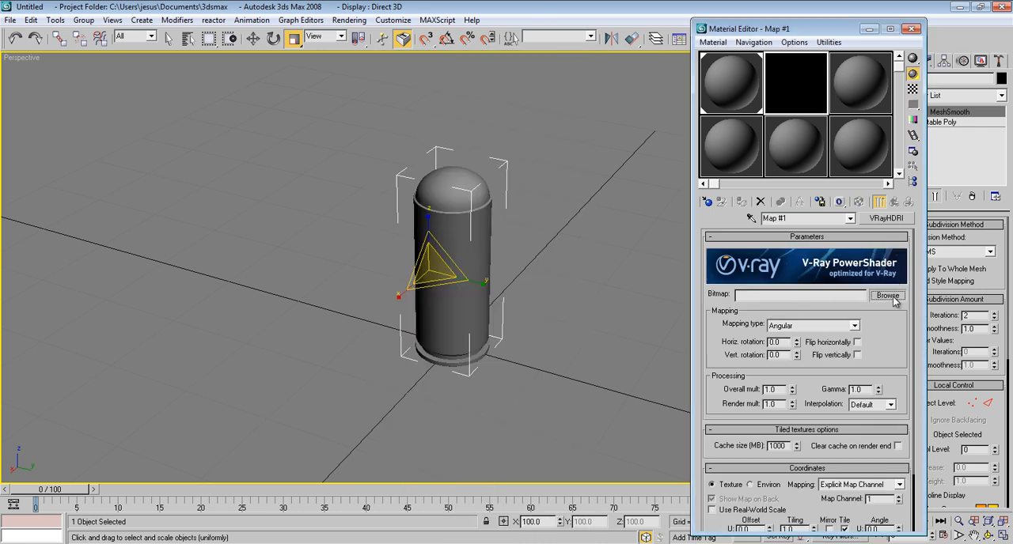
left_click_drag(791, 65, 390, 65)
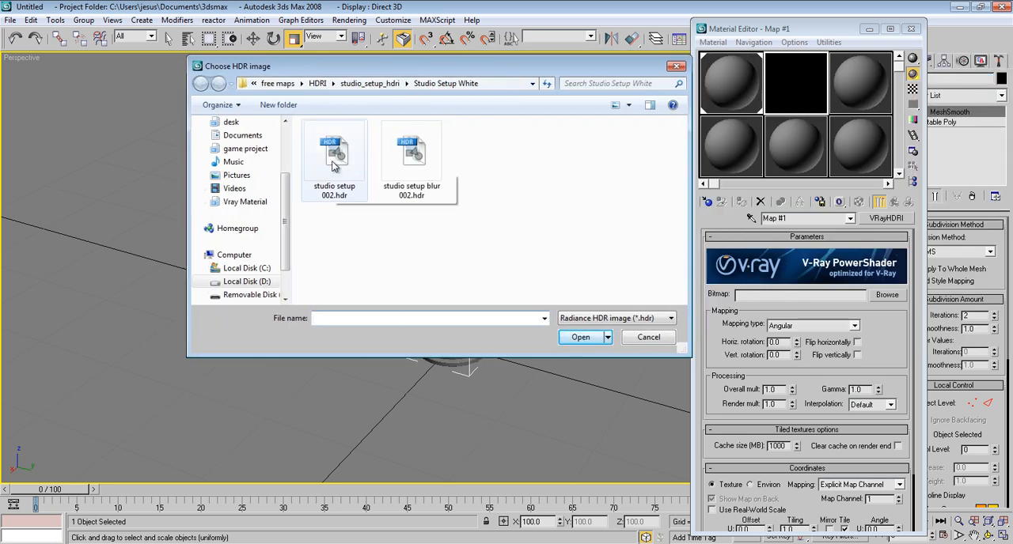
left_click(341, 160)
double_click(335, 151)
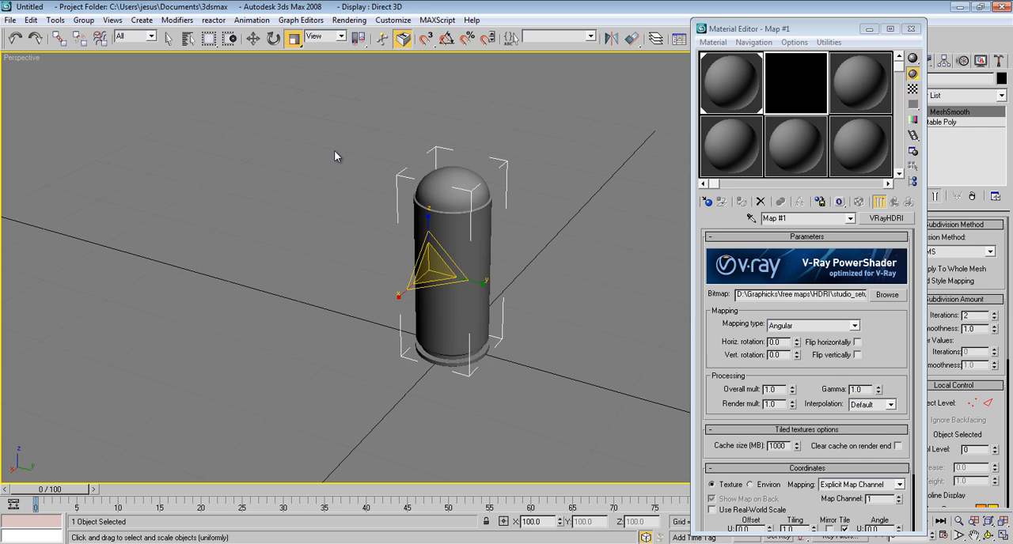
Step: Set the HDRI map's mapping type to Spherical and its overall multiplier to 0.7
left_click(854, 326)
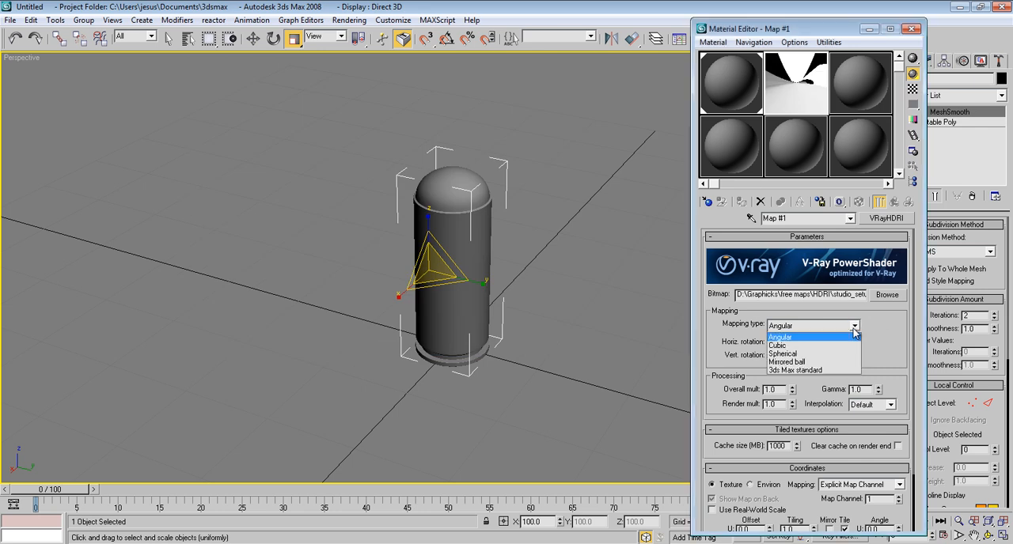
left_click(844, 359)
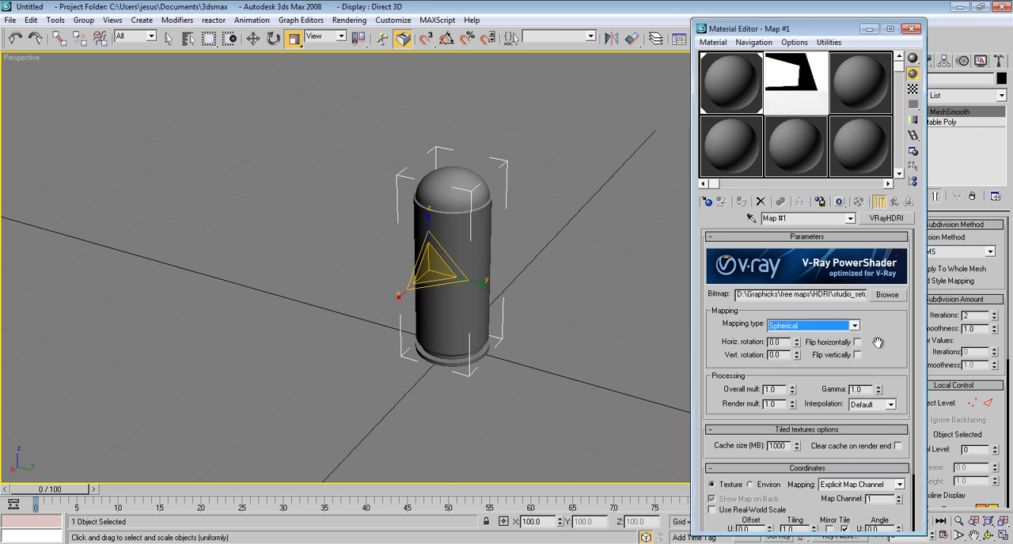
left_click_drag(884, 345, 881, 302)
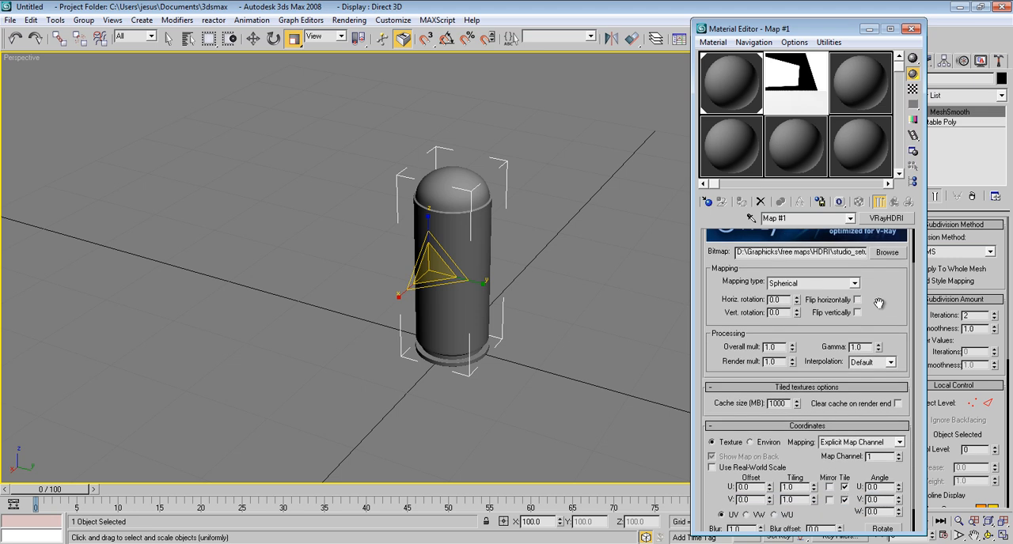
left_click_drag(775, 351, 704, 348)
left_click(781, 361)
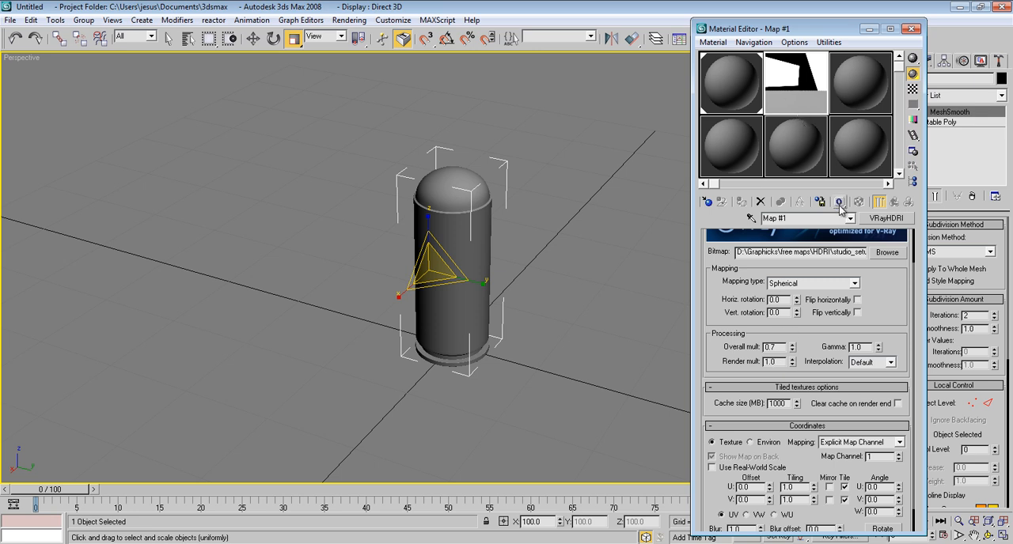
Step: Close the material editor, run a test render of the perspective view, and dismiss the frame buffer
left_click(912, 29)
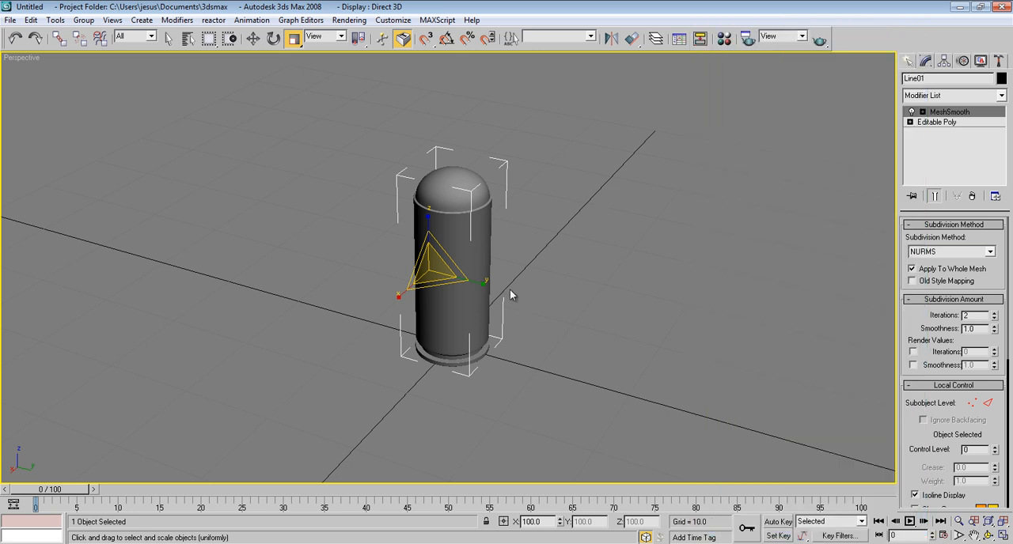
key("shift+q")
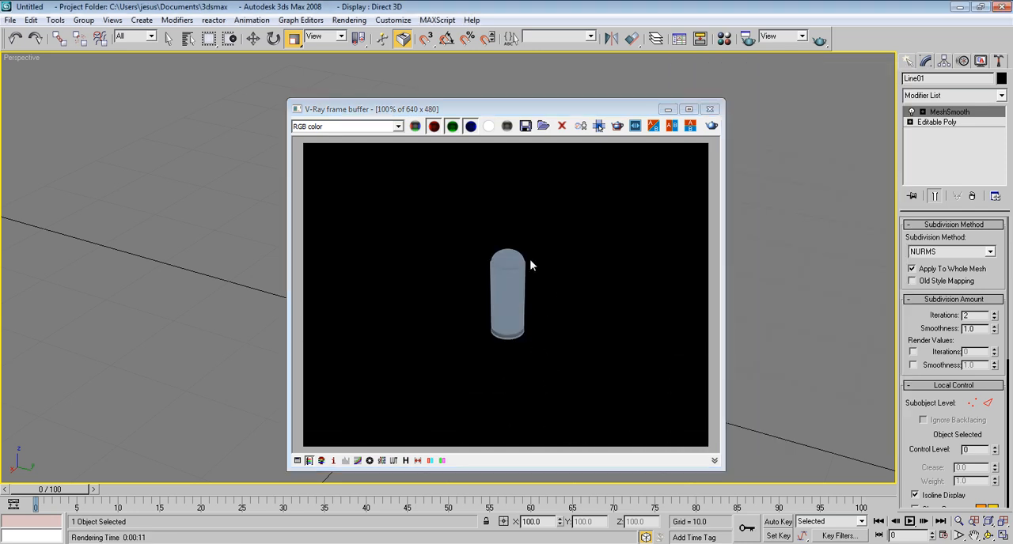
left_click(710, 109)
Step: Create a VRayPlane on the ground beside the bullet
left_click(908, 62)
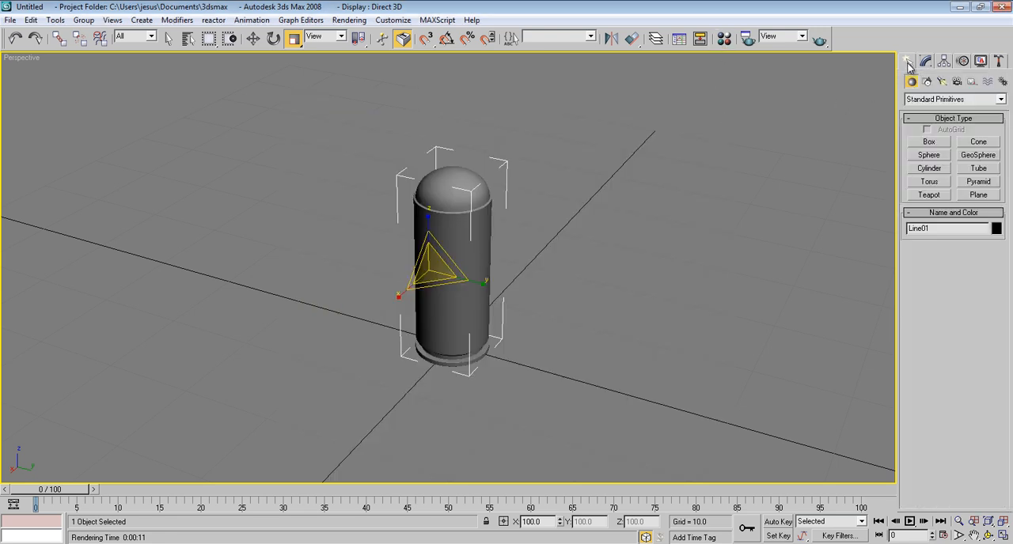
left_click(932, 101)
left_click(944, 205)
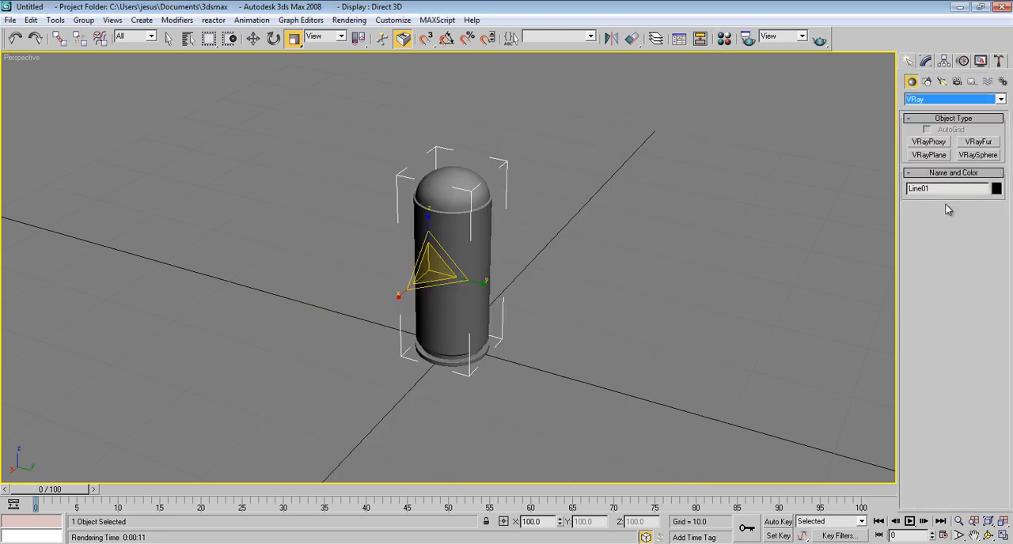
left_click(929, 155)
left_click(625, 298)
Step: Give the third sample material a white diffuse color, assign it to the VRayPlane, and leave plane creation
key("m")
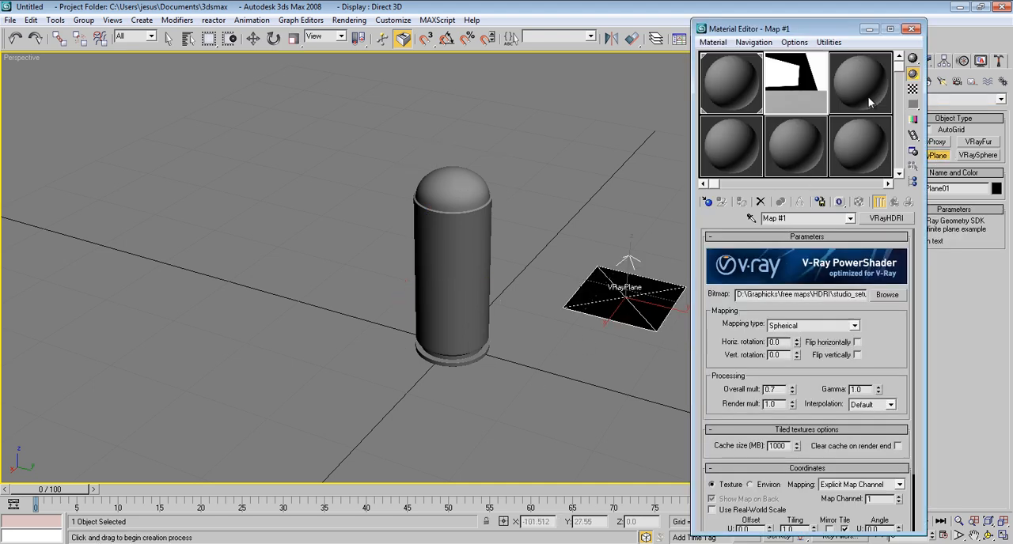
left_click(869, 102)
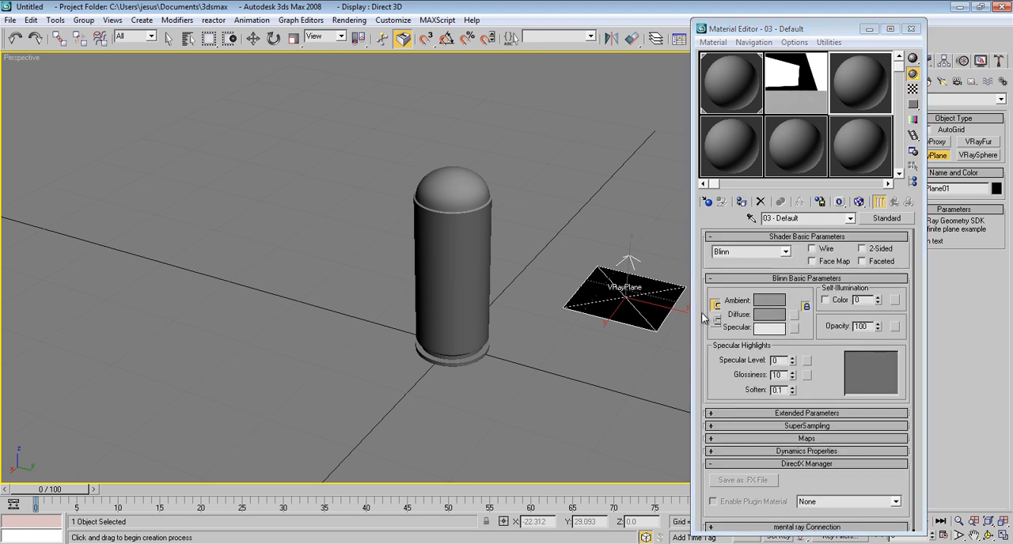
left_click(767, 314)
left_click_drag(369, 136, 370, 174)
left_click(469, 186)
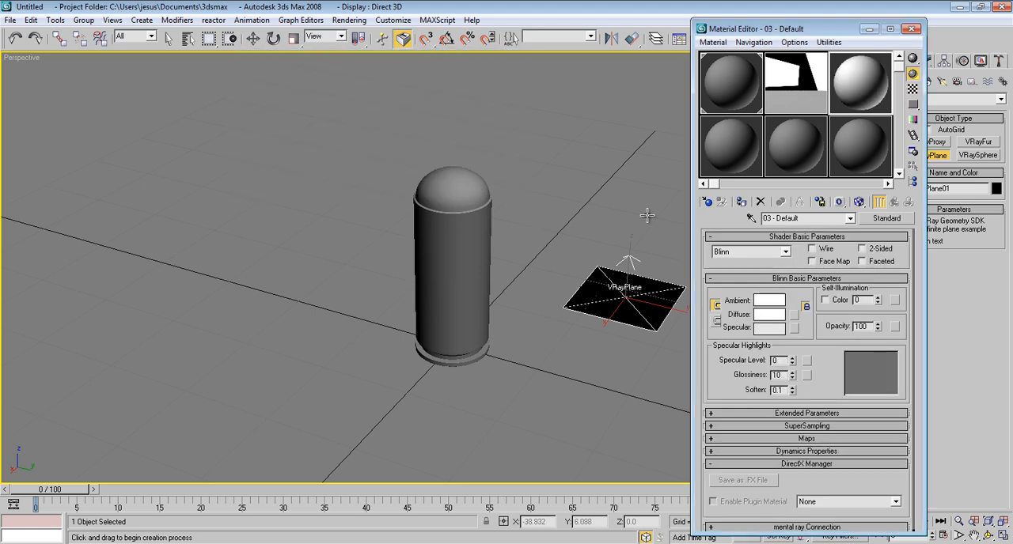
left_click(741, 202)
left_click(914, 28)
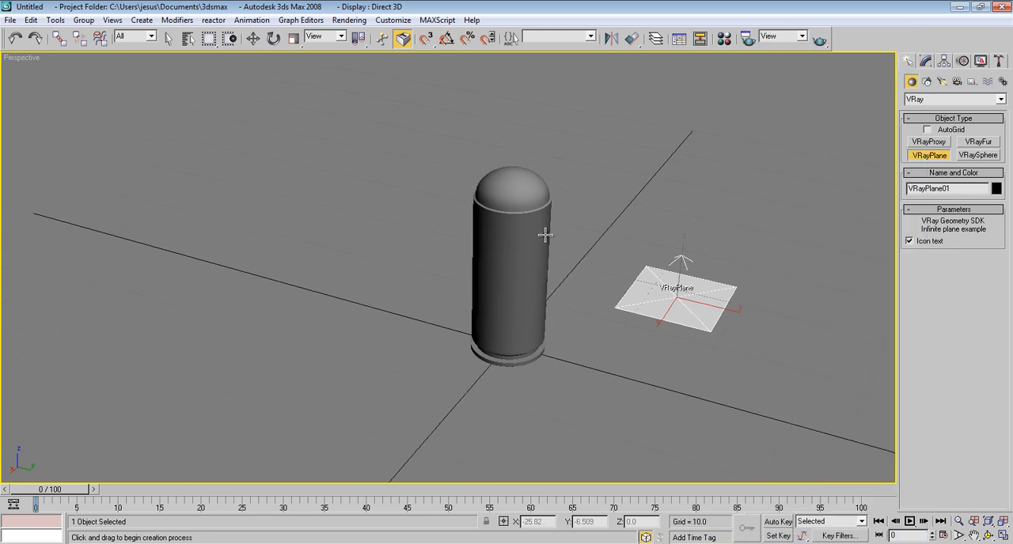
key("r")
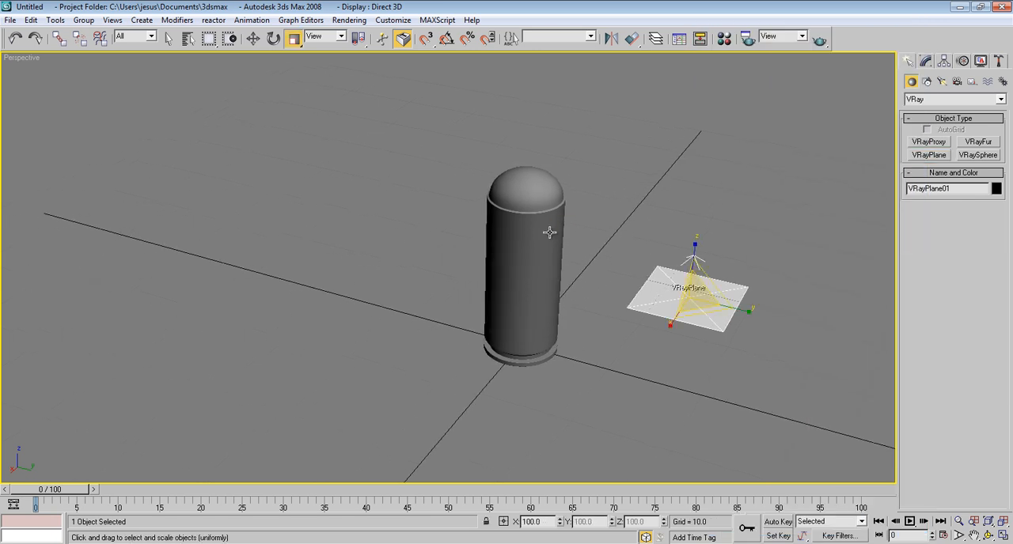
middle_click_drag(554, 232, 559, 232)
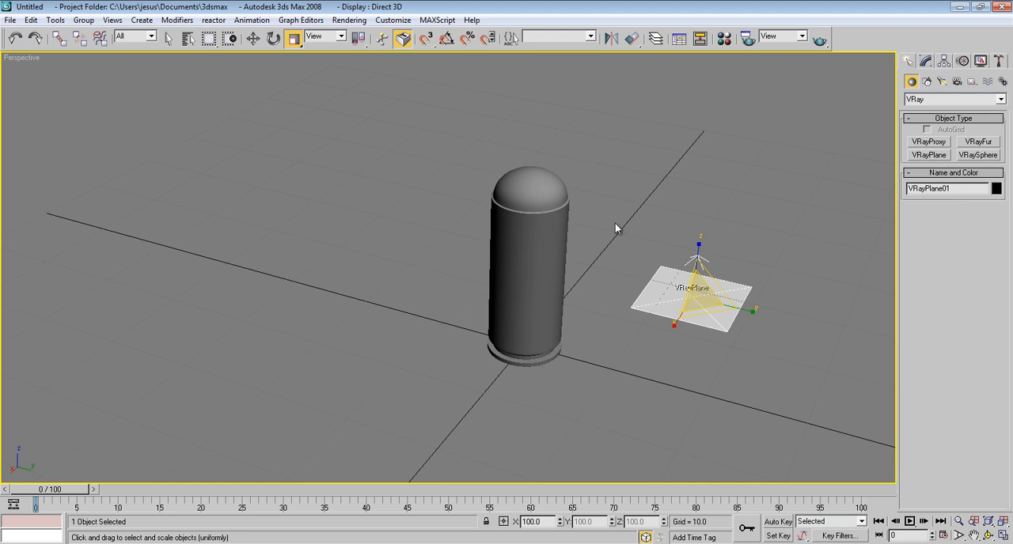
Step: Instance the VRayHDRI map into the V-Ray GI skylight, reflection/refraction and refraction environment overrides, and render the perspective view
key("F10")
key("F10")
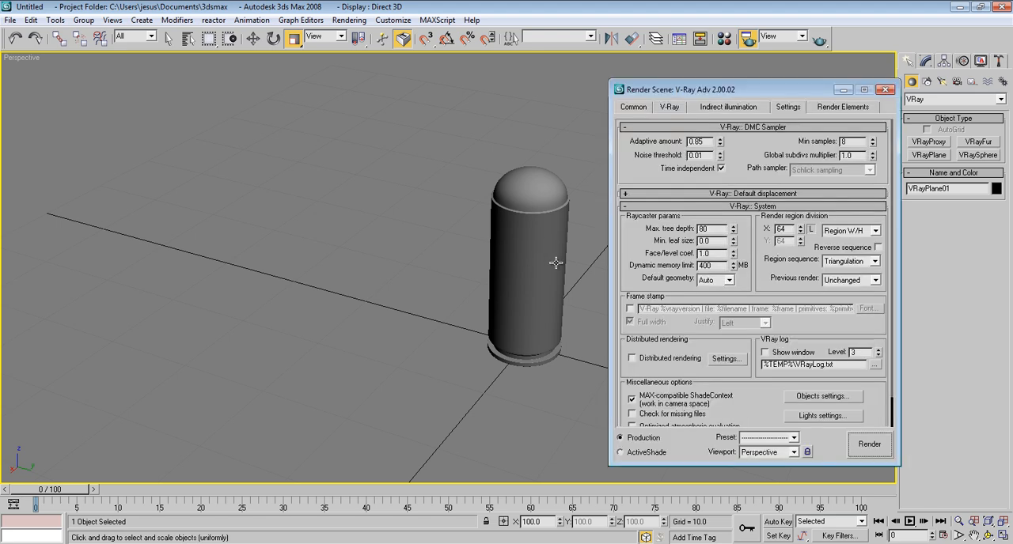
left_click_drag(756, 88, 782, 85)
left_click(699, 105)
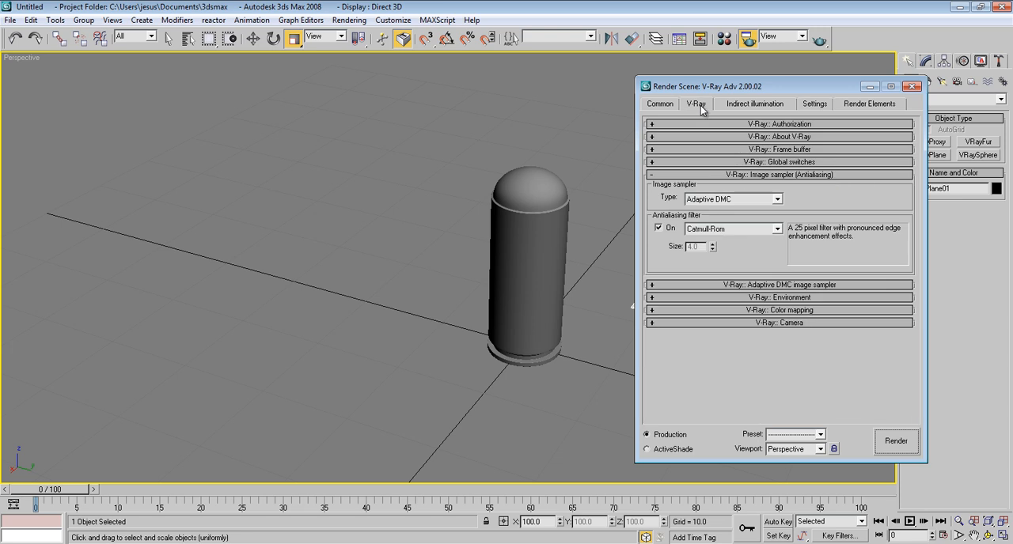
left_click(771, 175)
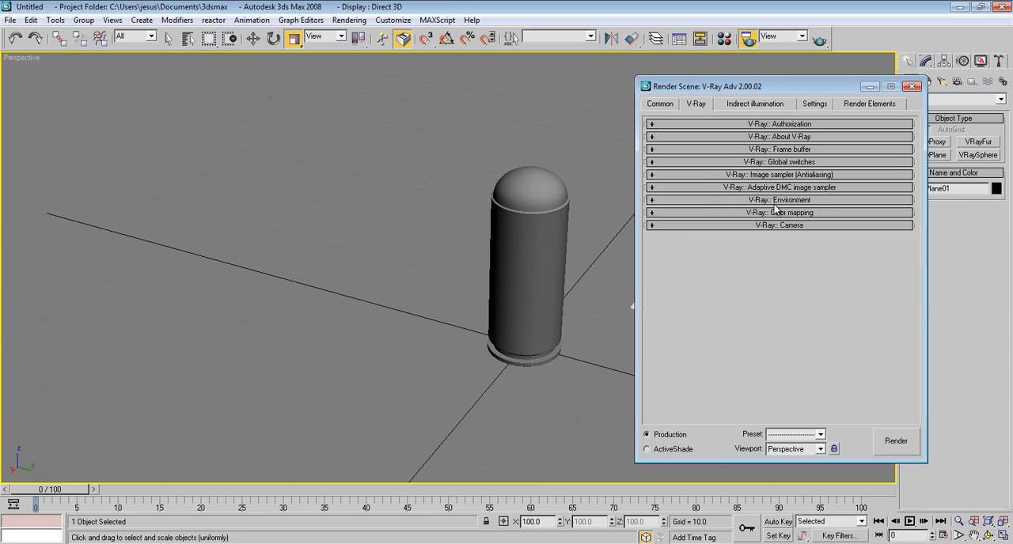
left_click(774, 200)
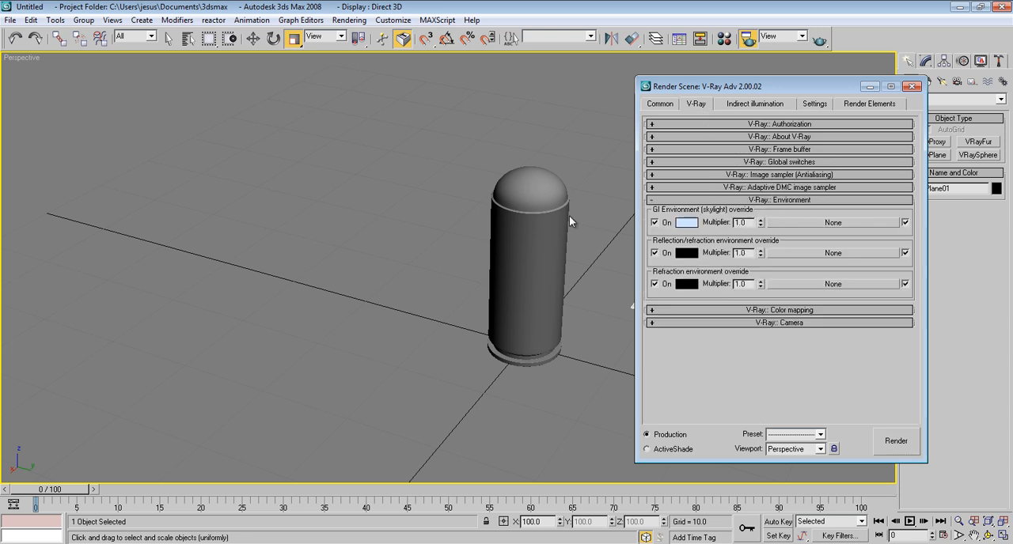
key("m")
left_click_drag(789, 33, 260, 36)
left_click(280, 95)
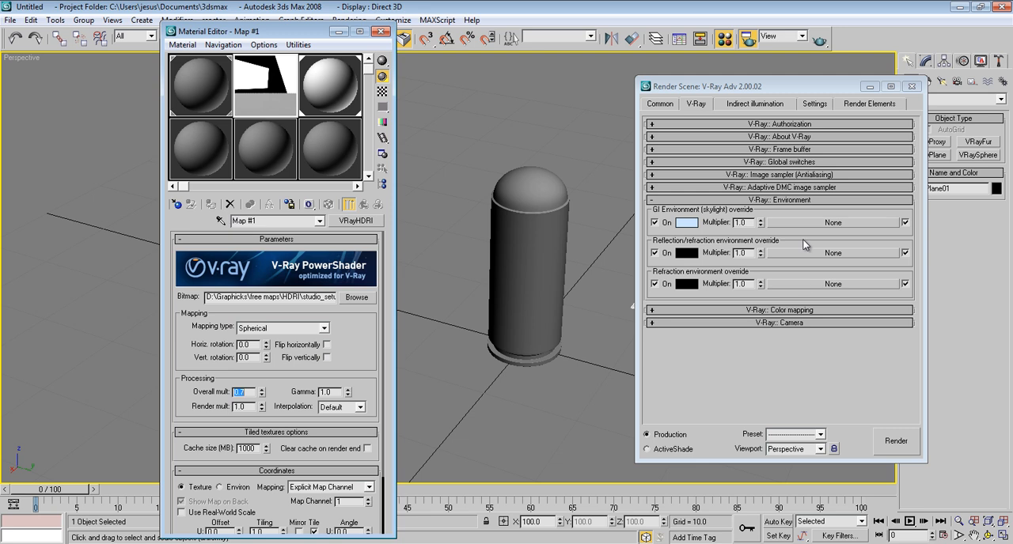
left_click_drag(269, 79, 791, 283)
left_click(752, 309)
left_click(752, 309)
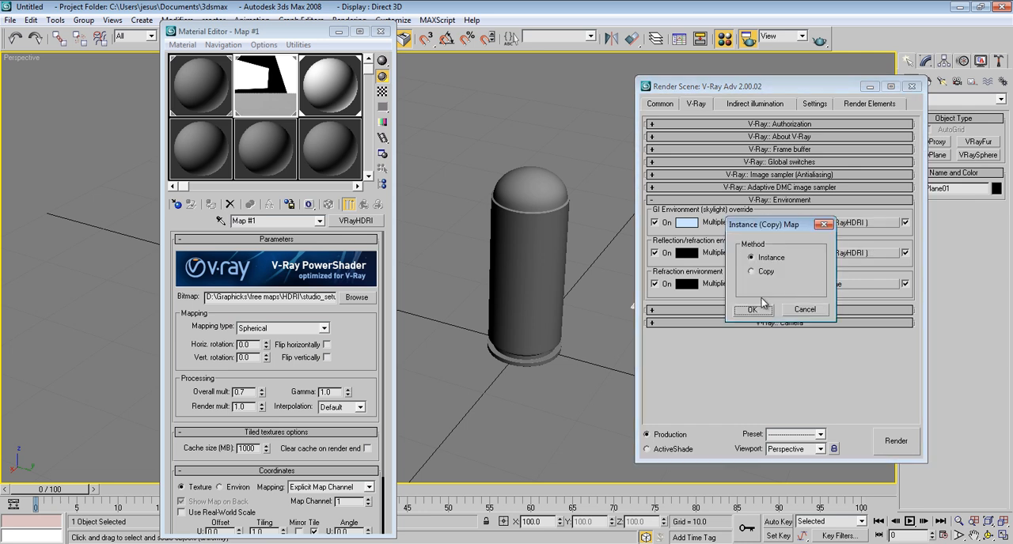
left_click(754, 312)
left_click(380, 32)
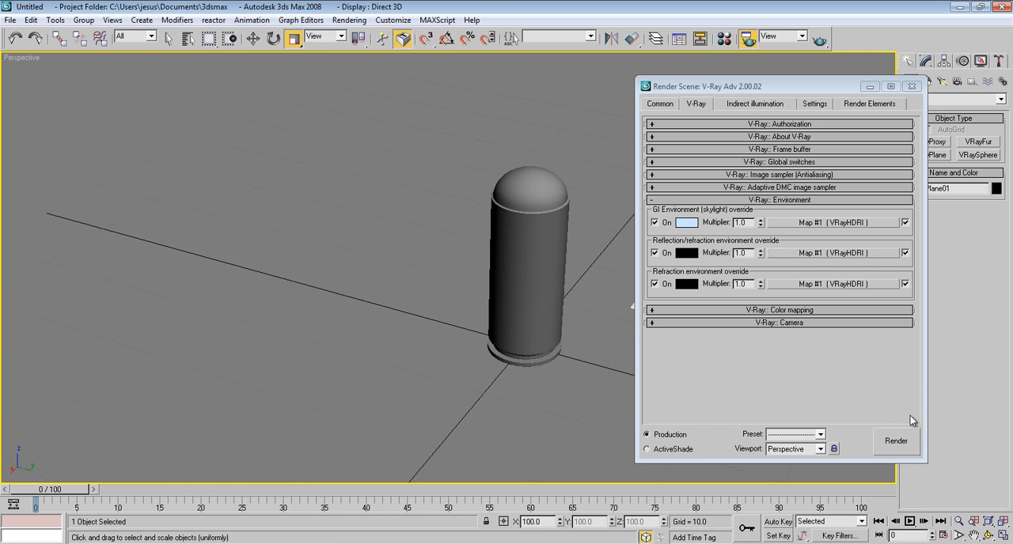
left_click(896, 440)
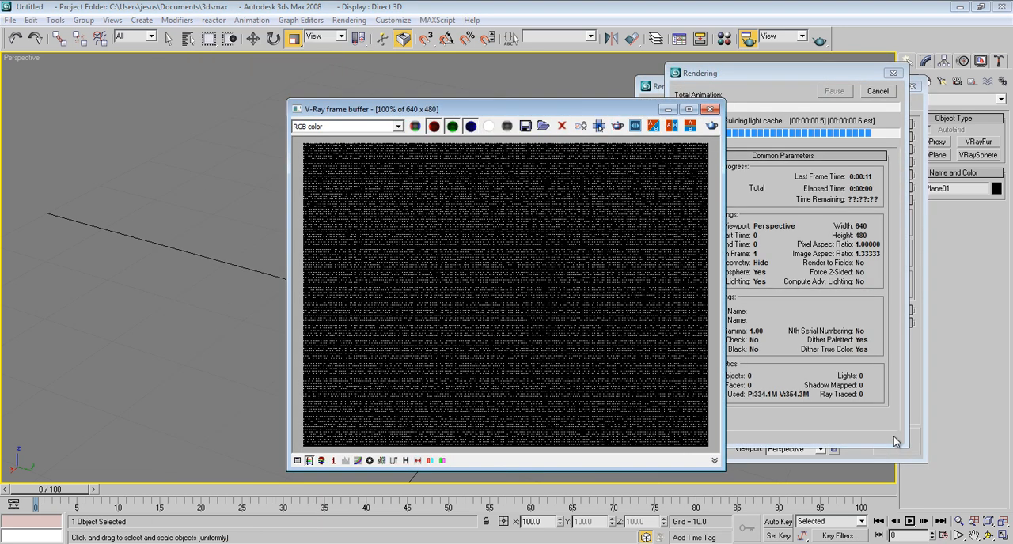
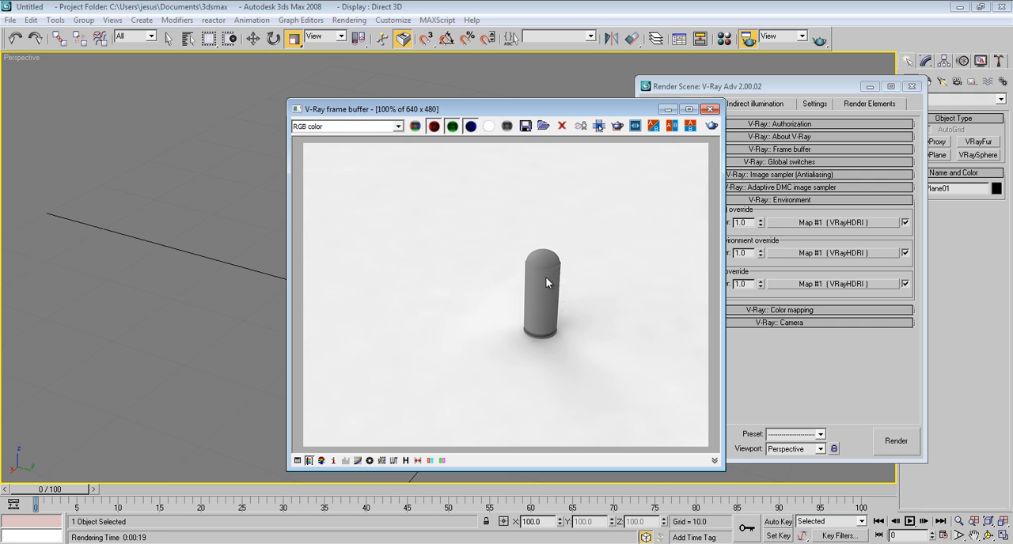
Step: Close the frame buffer and render settings, enable Angle Snap, and rotate the bullet 90 degrees about X onto its side
left_click(710, 110)
key("F10")
left_click(514, 231)
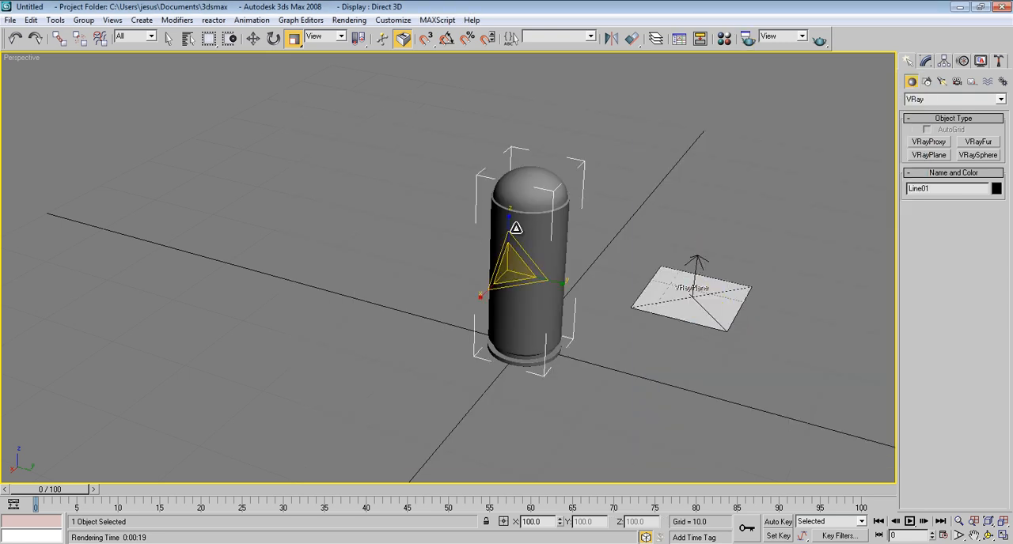
key("e")
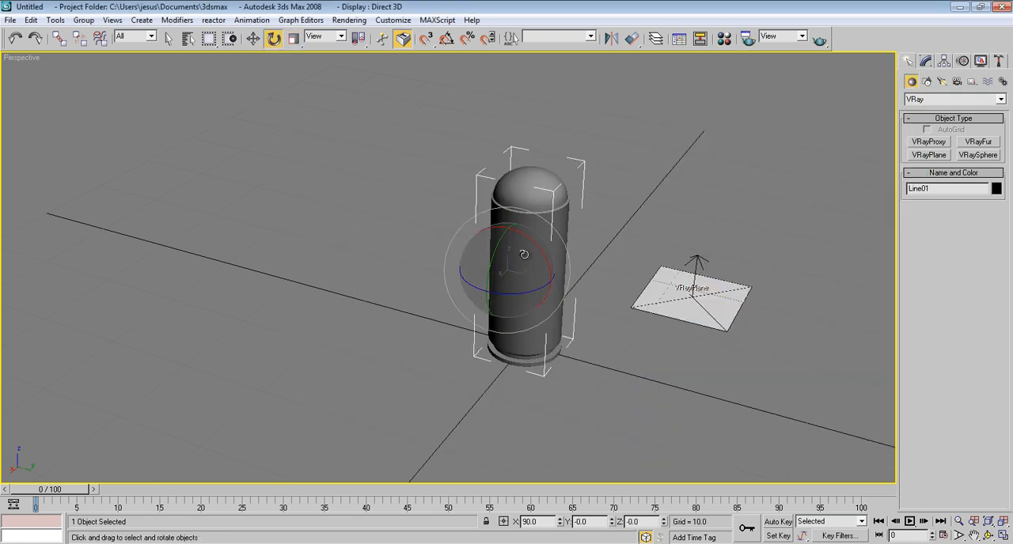
mouse_move(538, 251)
left_mouse_down("shift")
mouse_move(472, 220)
mouse_move(425, 212)
left_mouse_up("shift")
left_click(447, 38)
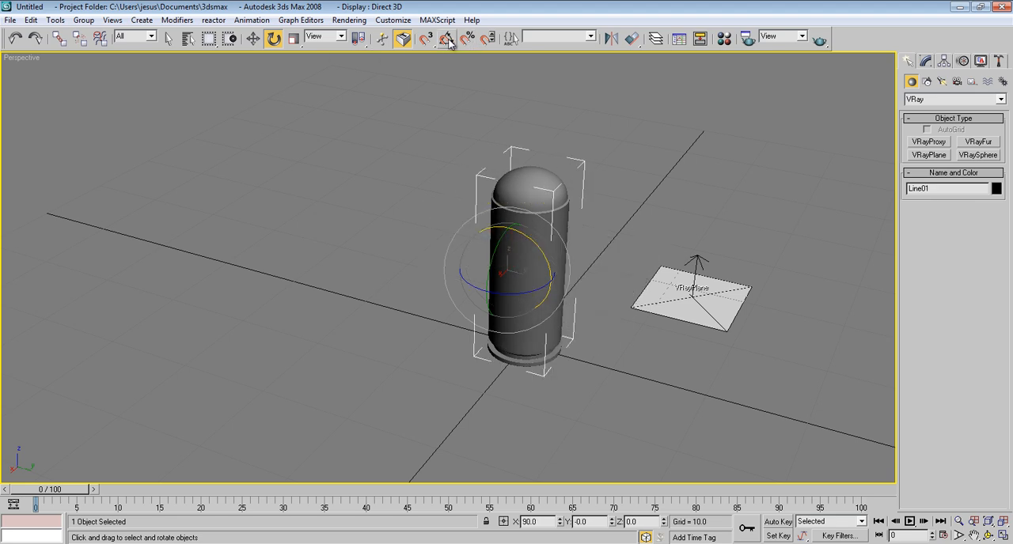
left_click_drag(543, 258, 486, 229)
Step: Lower the bullet in the front view to a Z position of about 4.018 so it rests on the ground line
left_click(253, 38)
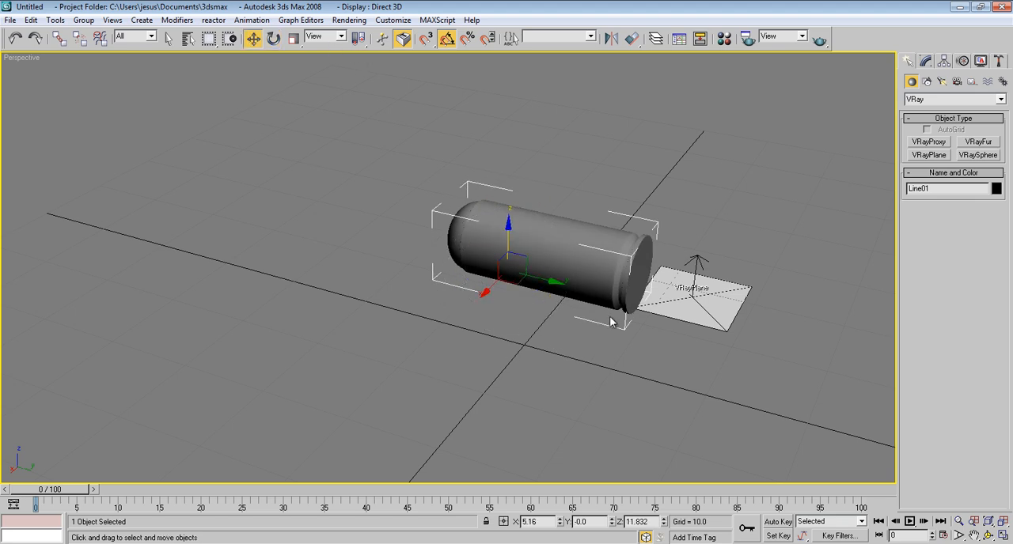
key("f")
key("z")
scroll(593, 249, "down", 5)
scroll(601, 249, "up", 2)
scroll(589, 233, "down", 1)
left_click_drag(571, 194, 584, 308)
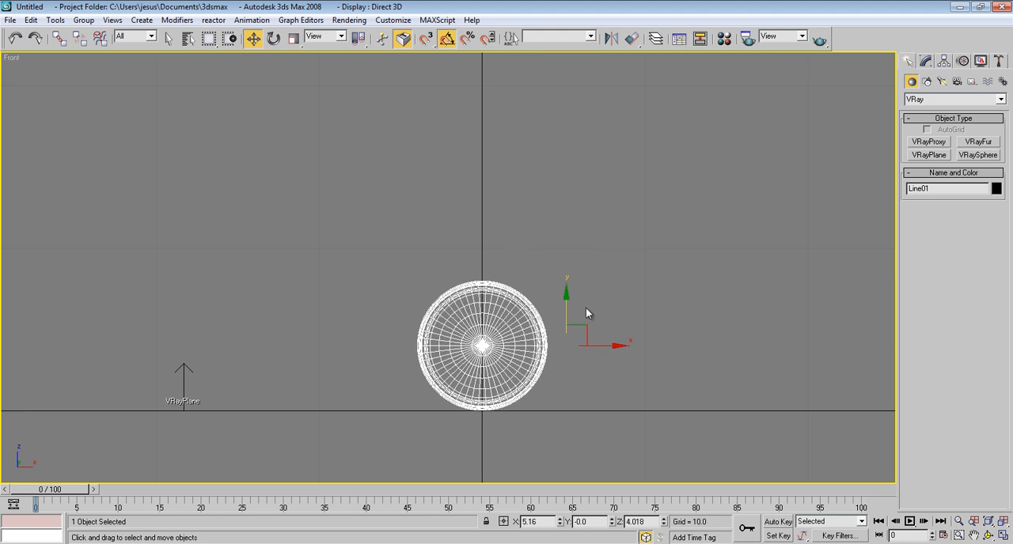
Step: Rotate the lying bullet 65 degrees about the Z axis in the perspective view, and deselect it
key("p")
mouse_move(632, 310)
middle_mouse_down()
mouse_move(566, 309)
mouse_move(449, 336)
middle_mouse_up()
scroll(546, 312, "down", 3)
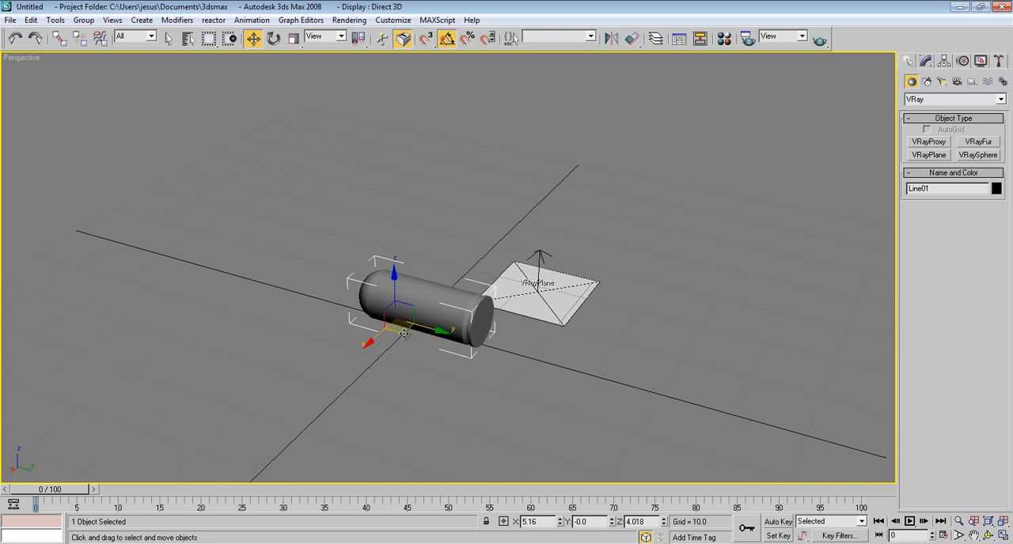
left_click(273, 38)
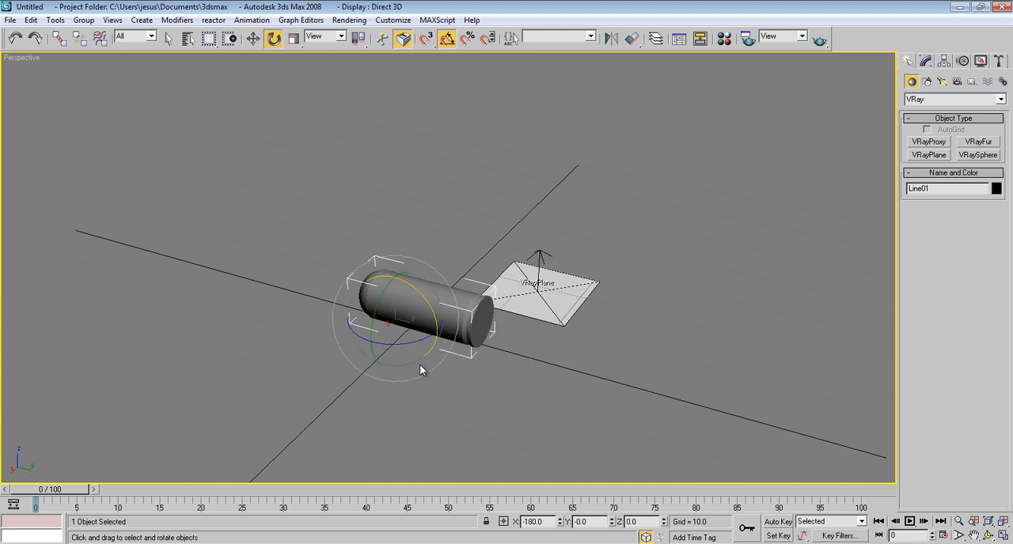
left_click_drag(409, 347, 454, 334)
scroll(475, 320, "up", 5)
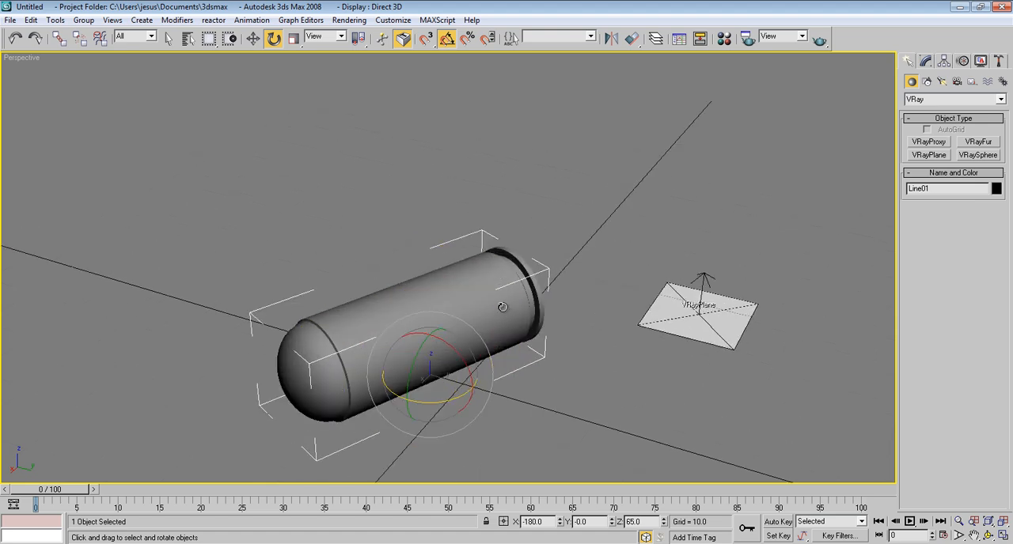
middle_click_drag(509, 312, 529, 307)
left_click(527, 158)
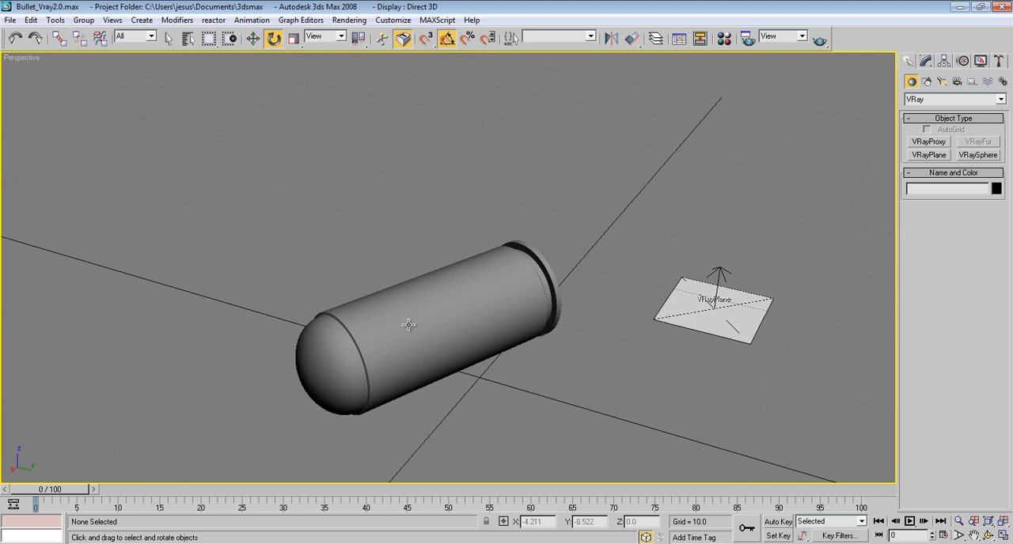
Step: Show all four viewports, change the Left viewport to an angled perspective view, and start an ActiveShade preview in it
key("alt+w")
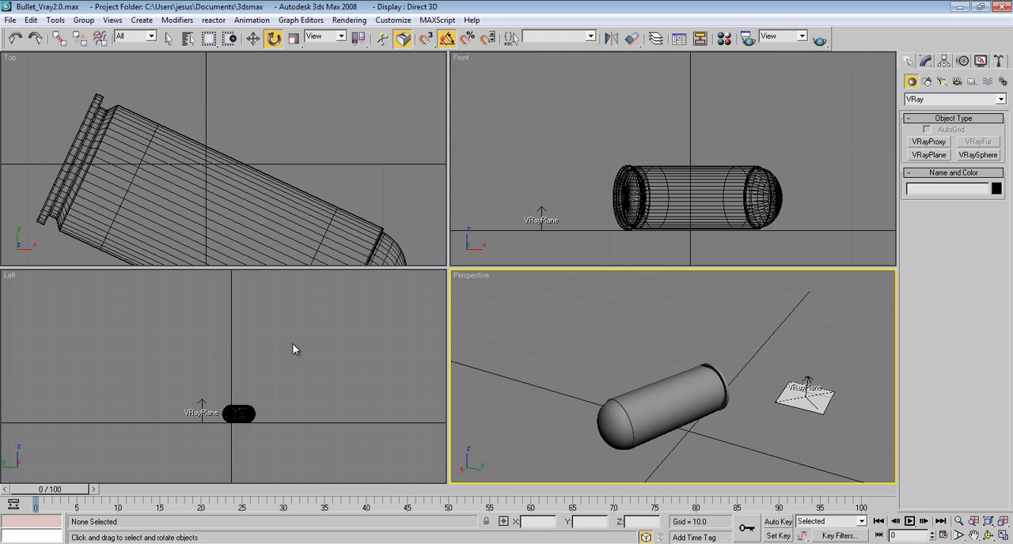
left_click(108, 351)
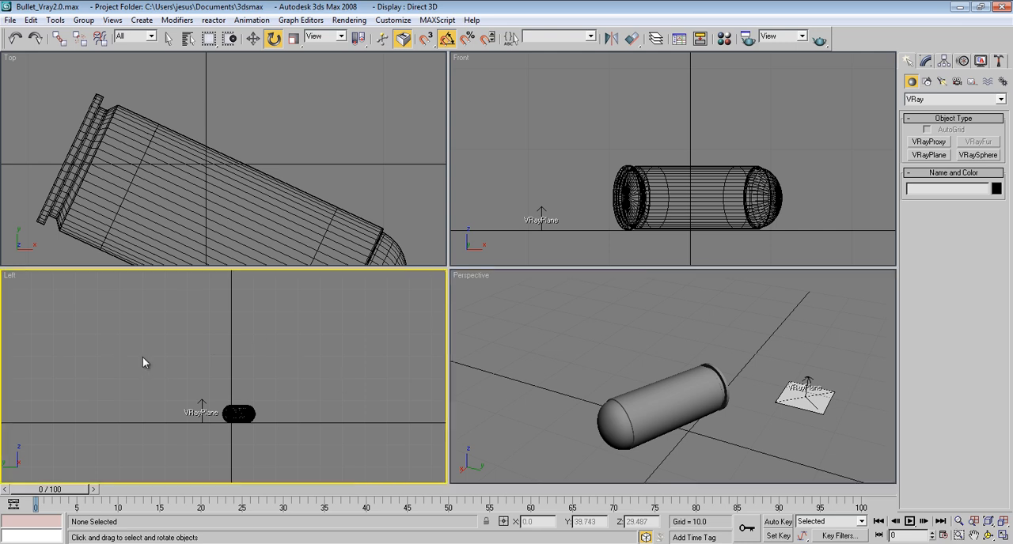
key("p")
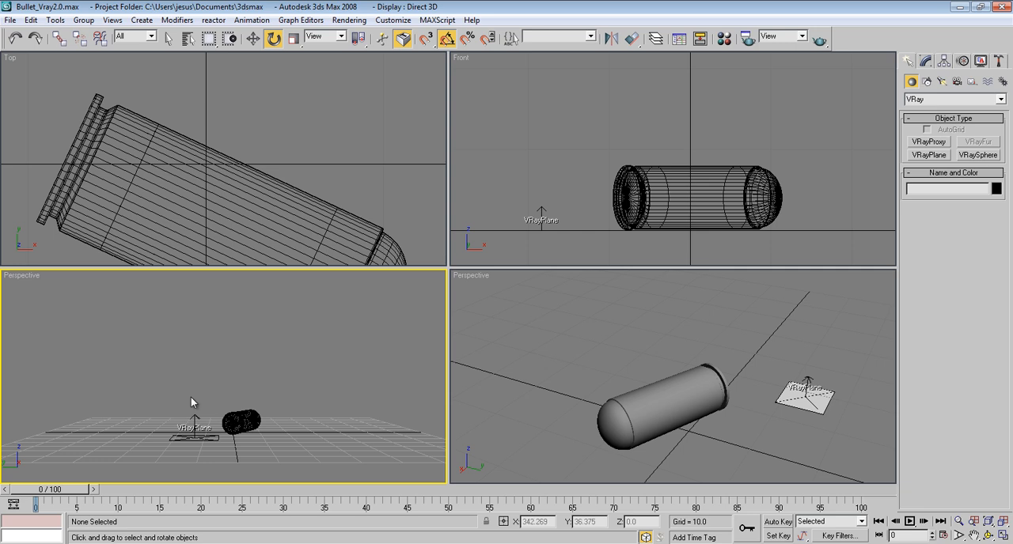
middle_click_drag(230, 394, 328, 412, "alt")
right_click(17, 278)
mouse_move(19, 281)
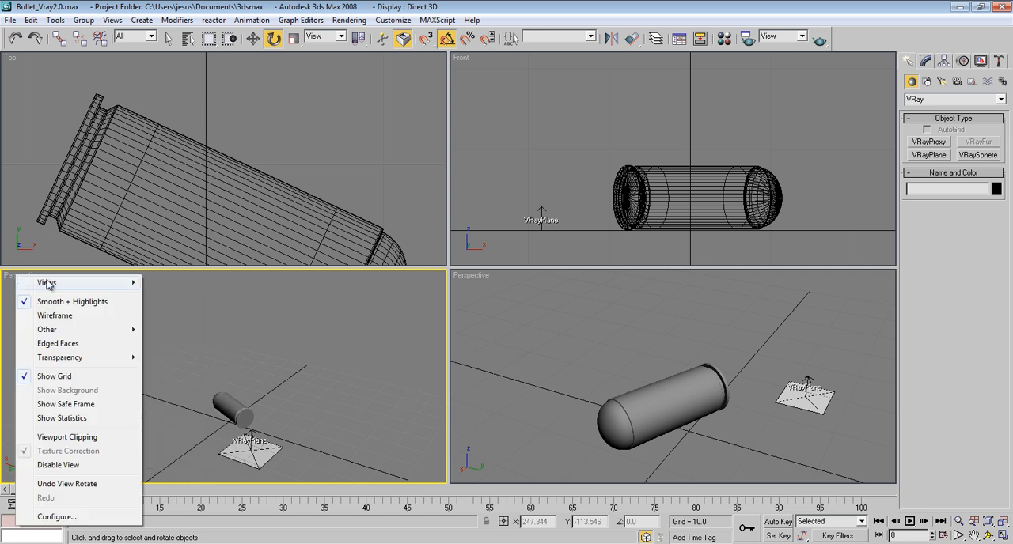
left_click(183, 394)
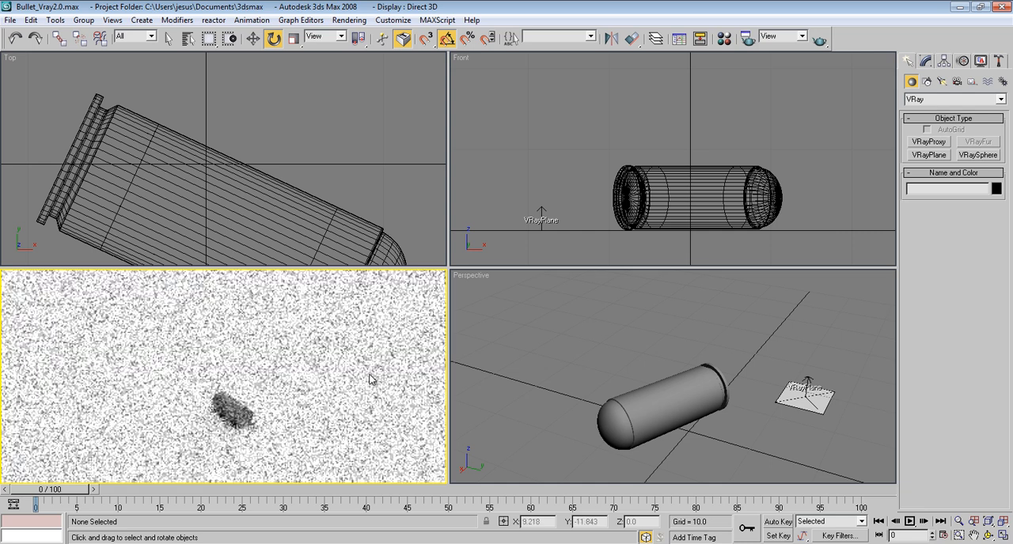
Step: Change the fourth sample material to a VRayMtl and assign it to the bullet
middle_click_drag(650, 372, 648, 366)
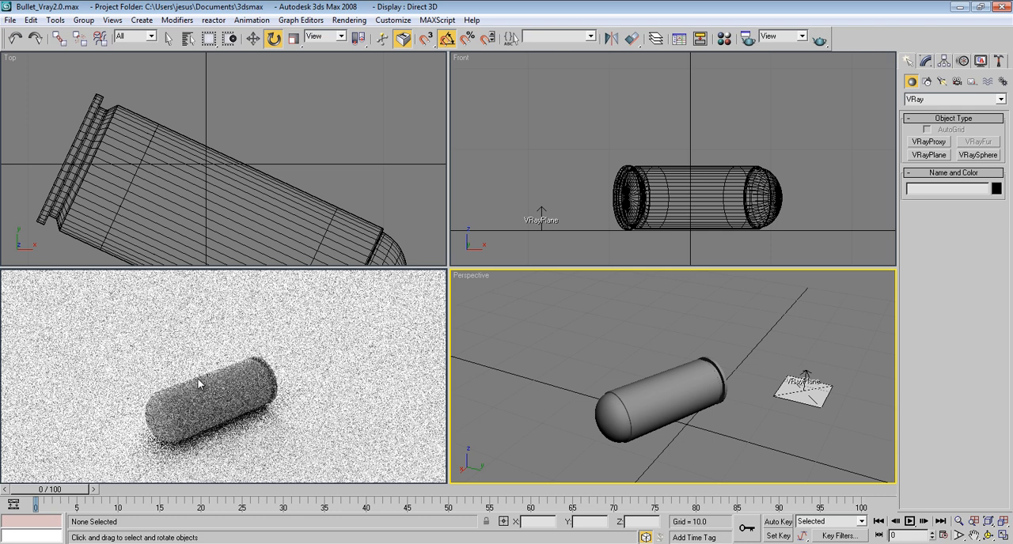
middle_click_drag(633, 389, 641, 371)
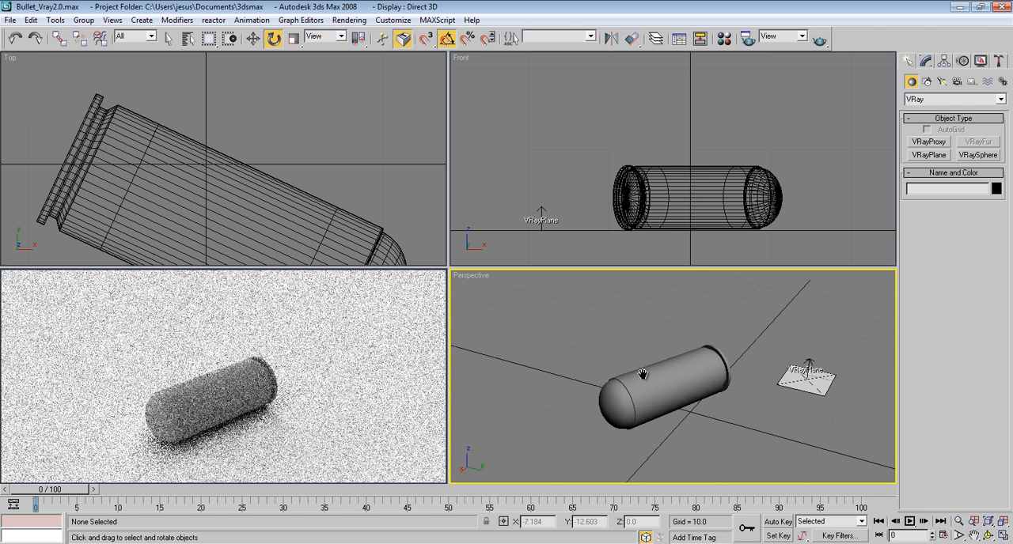
middle_click_drag(698, 413, 630, 387, "alt")
left_click(656, 374)
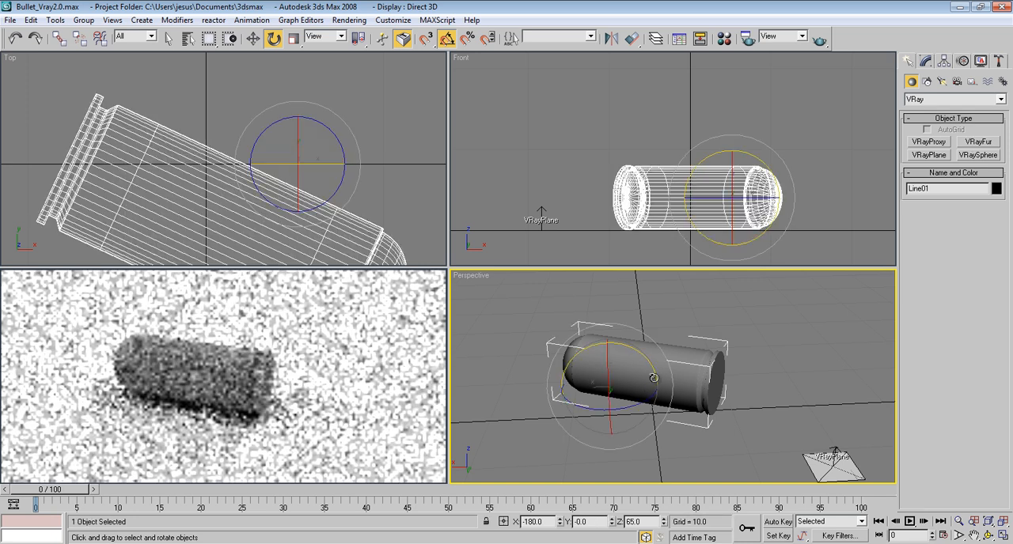
left_click(724, 38)
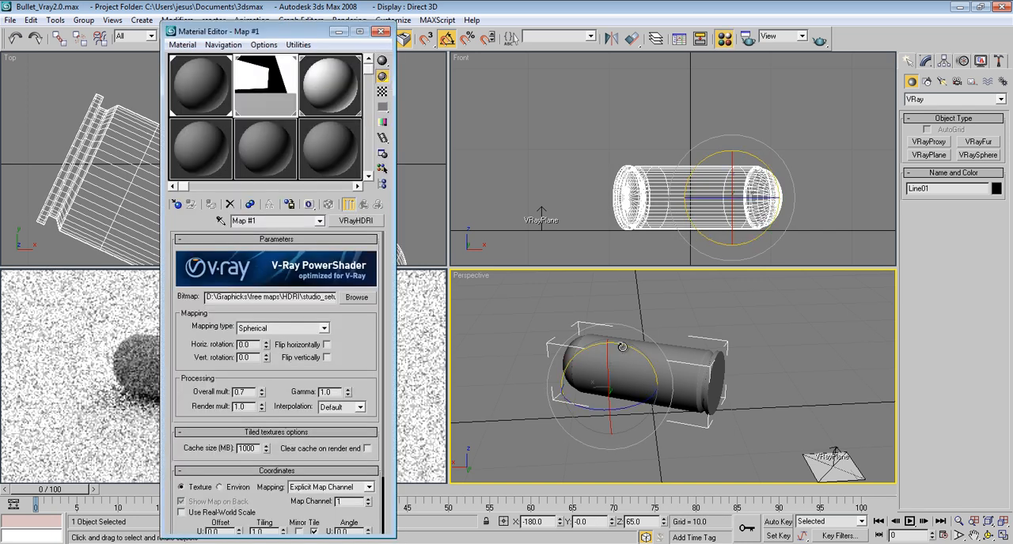
left_click_drag(298, 34, 911, 27)
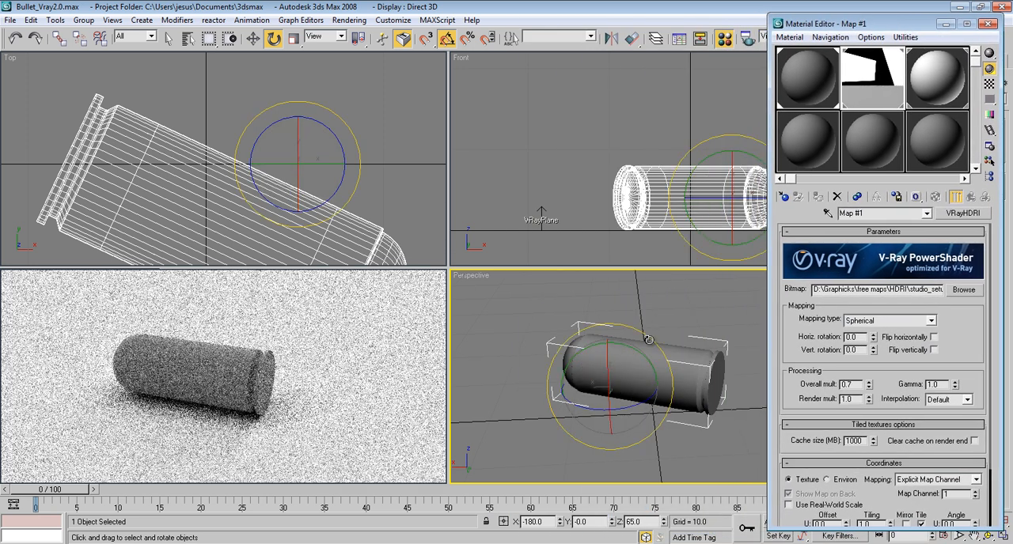
left_click(796, 147)
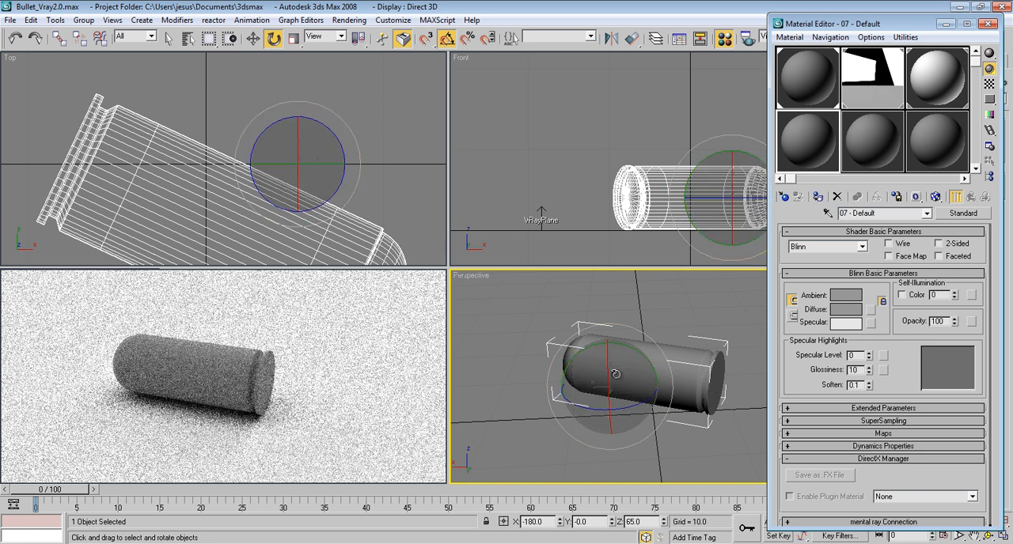
left_click(787, 197)
double_click(582, 290)
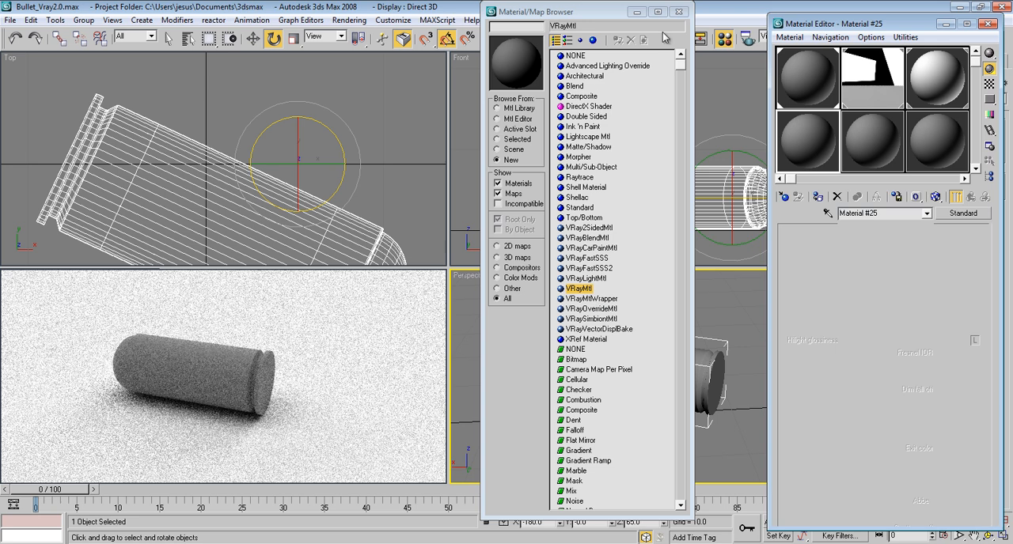
left_click(679, 12)
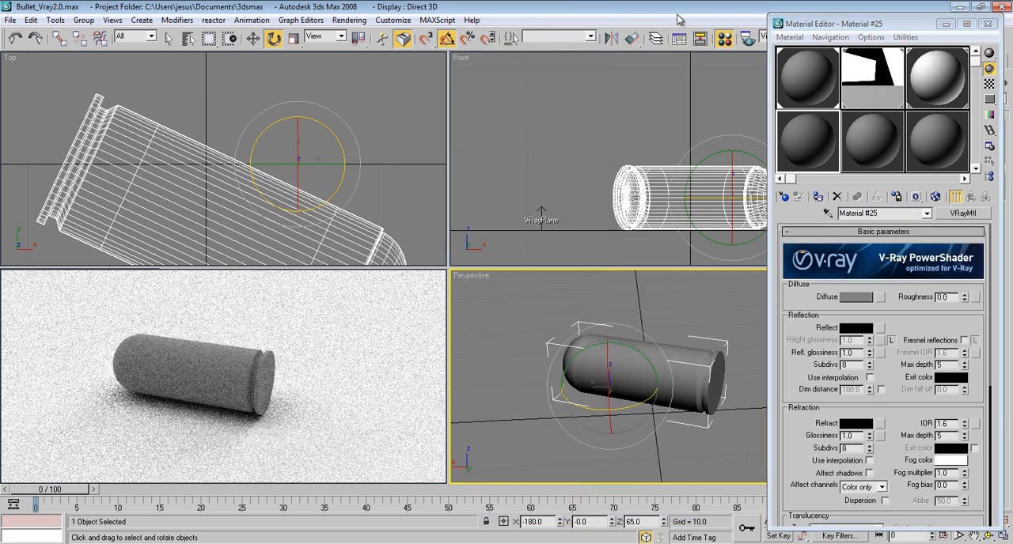
scroll(795, 297, "down", 1)
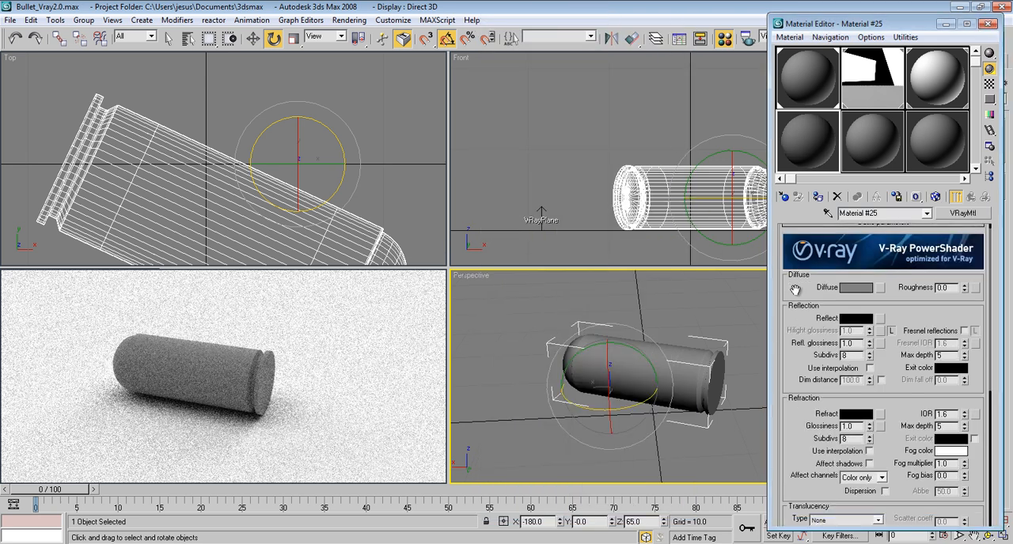
left_click(818, 198)
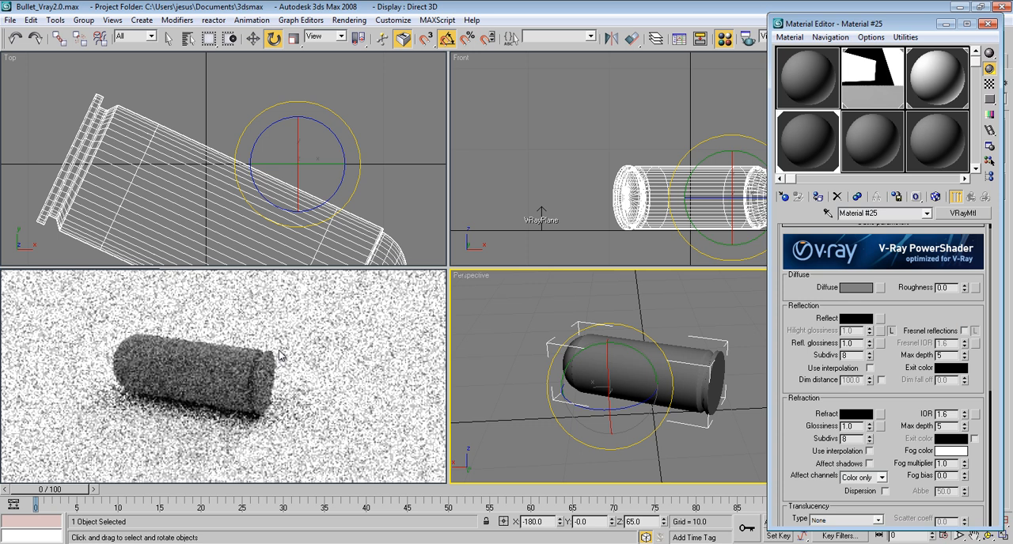
Step: Set the bullet material's diffuse color to dark brown, RGB 71, 35, 6
left_click(856, 288)
left_click_drag(392, 54, 661, 144)
left_click_drag(519, 193, 524, 219)
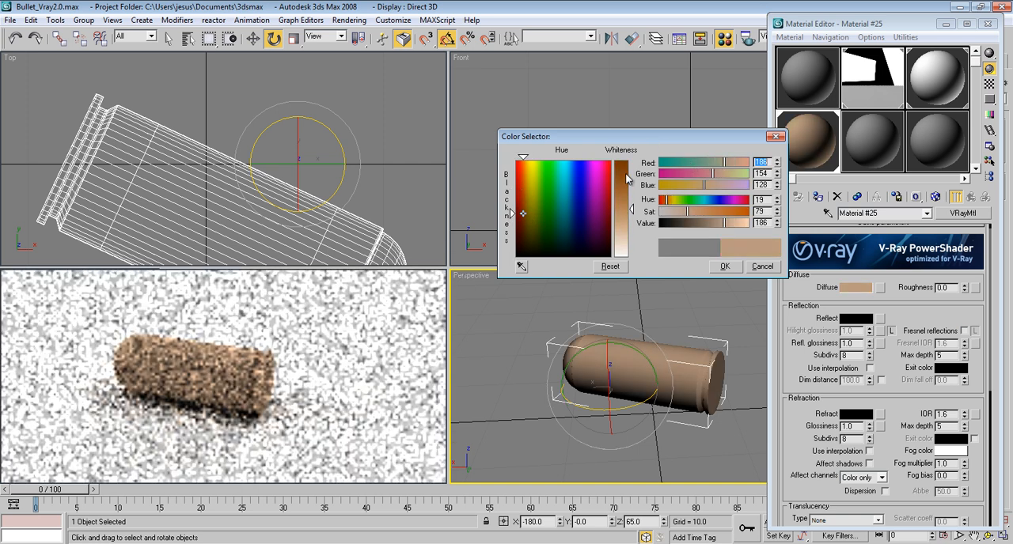
left_click_drag(625, 173, 626, 165)
left_click_drag(707, 222, 685, 227)
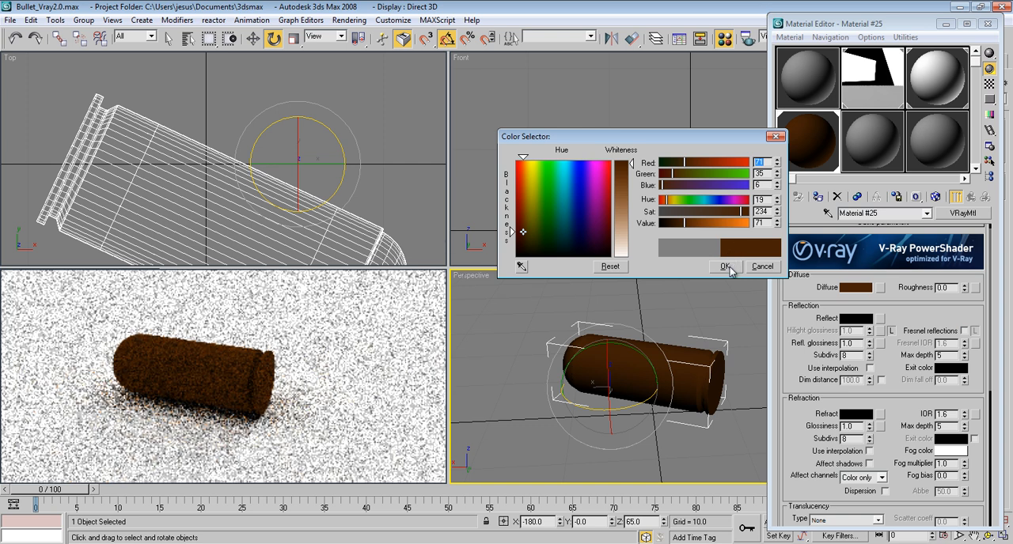
left_click(725, 267)
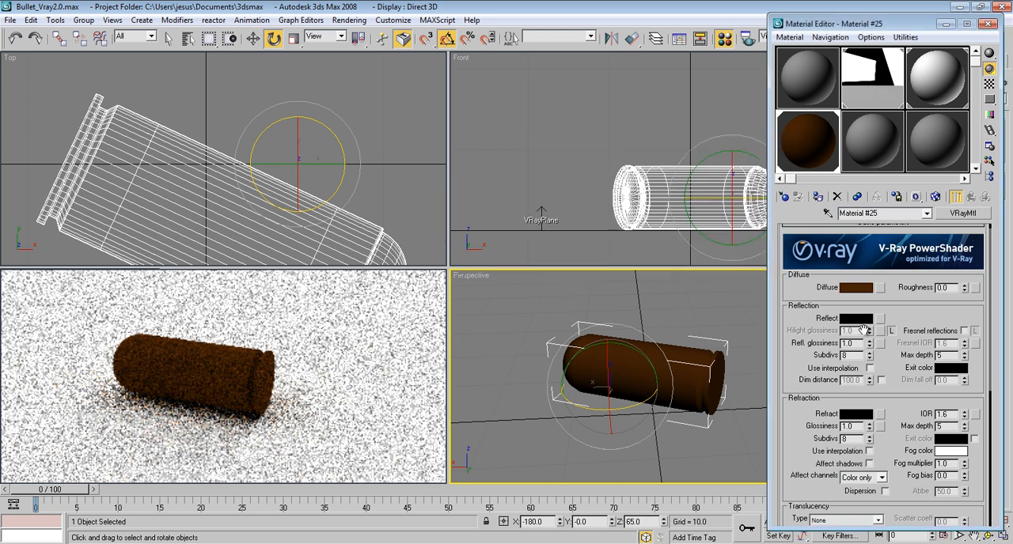
Step: Set the bullet material's reflection color to a muted brass tone, RGB 161, 151, 122
left_click(856, 319)
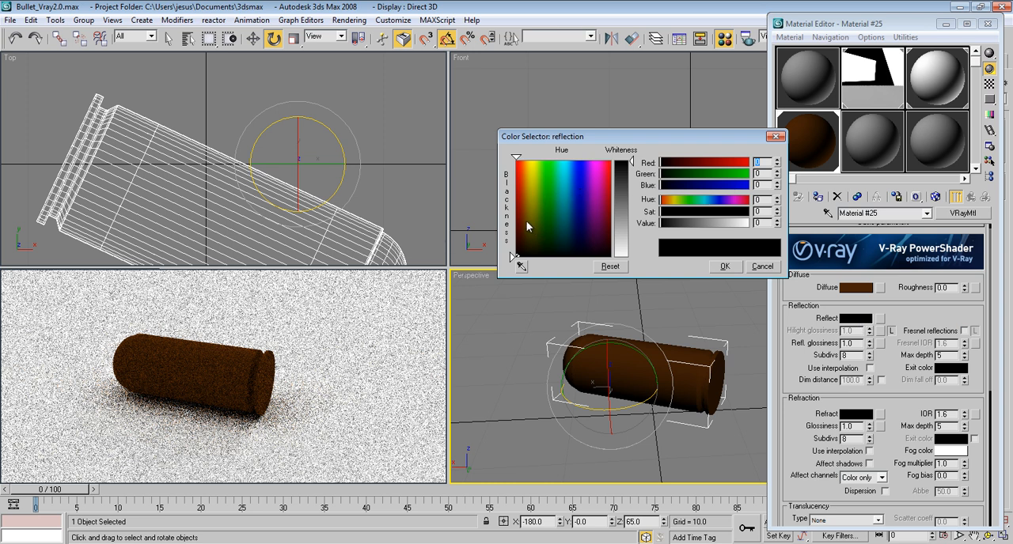
left_click_drag(525, 209, 523, 205)
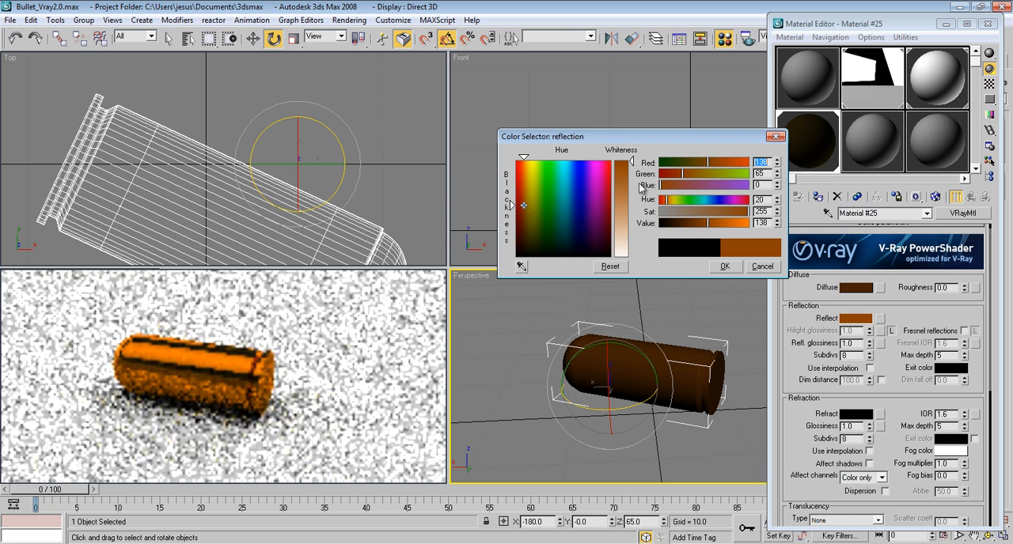
left_click_drag(732, 229, 726, 227)
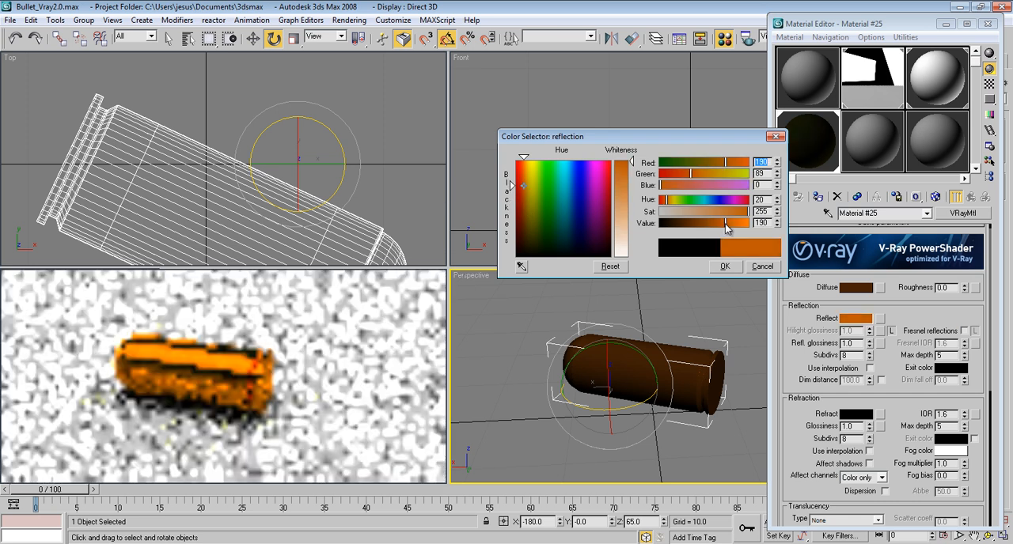
left_click_drag(732, 212, 705, 216)
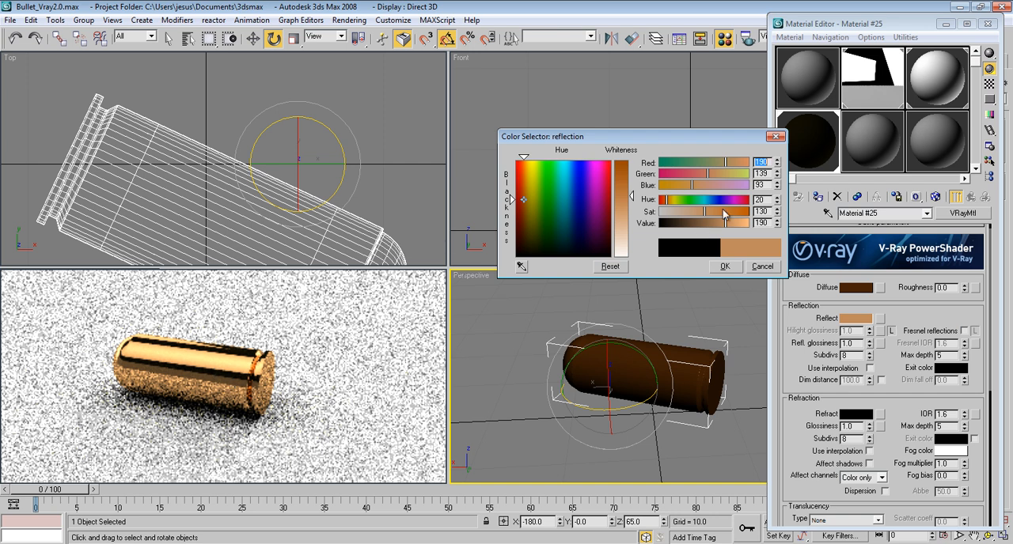
left_click_drag(701, 215, 729, 226)
left_click_drag(720, 176, 725, 177)
left_click_drag(705, 223, 716, 228)
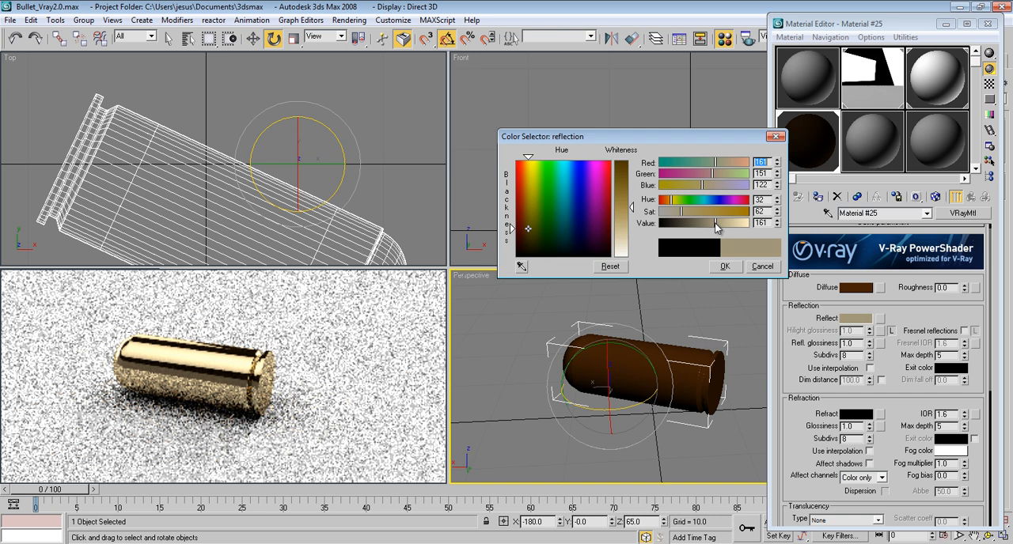
left_click(725, 267)
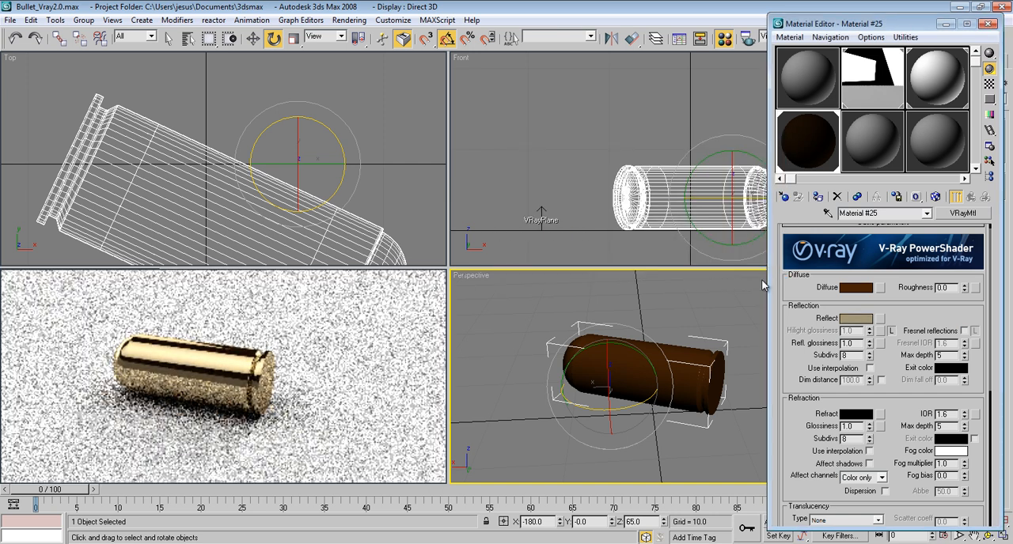
Step: Set the bullet material's reflection subdivisions to 10 and close the Material Editor
left_click_drag(802, 339, 803, 327)
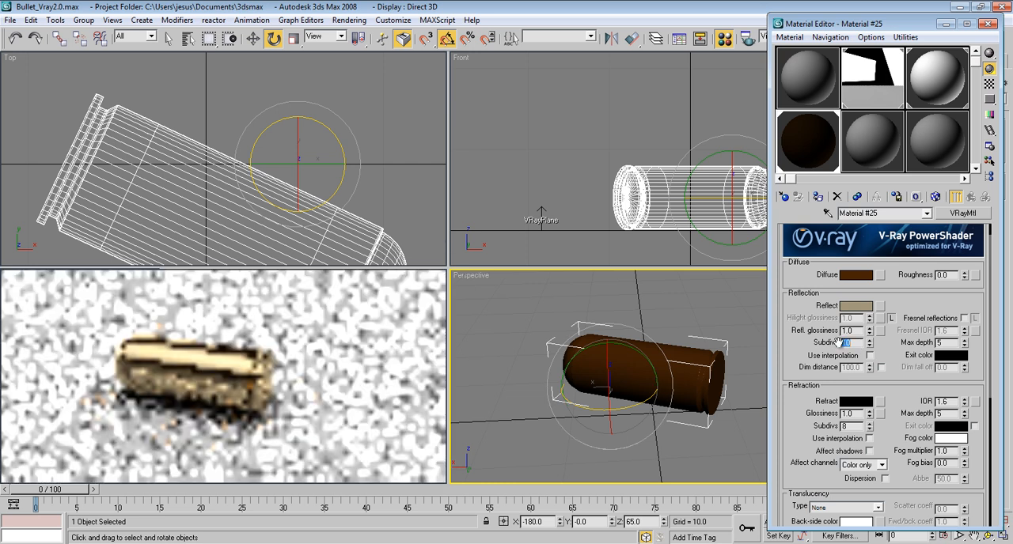
scroll(910, 340, "down", 2)
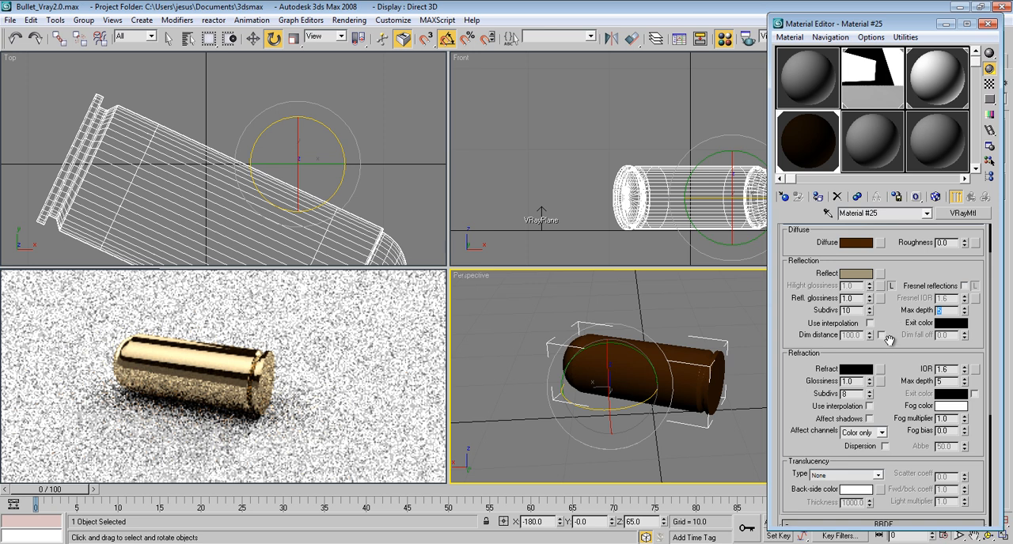
left_click_drag(896, 351, 897, 344)
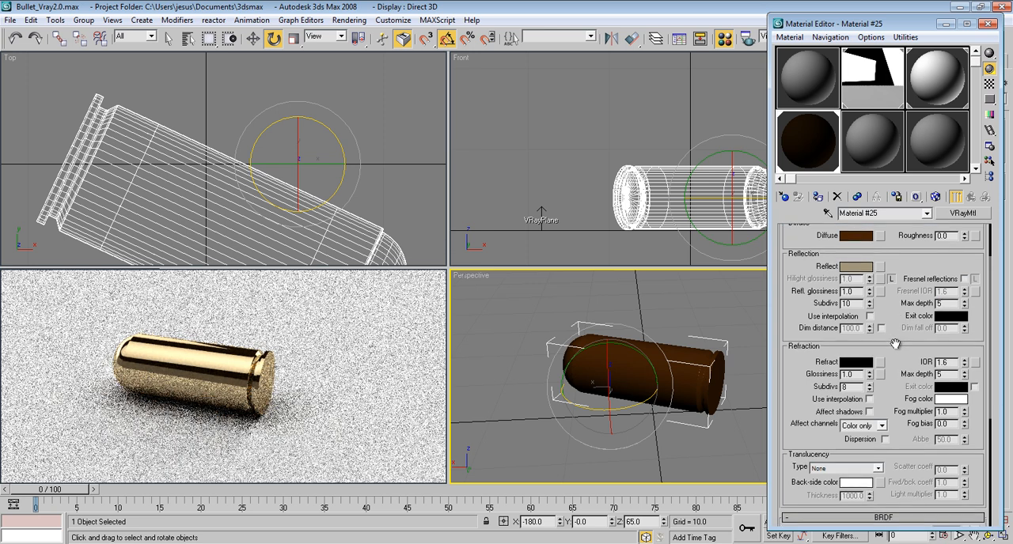
left_click_drag(815, 358, 815, 424)
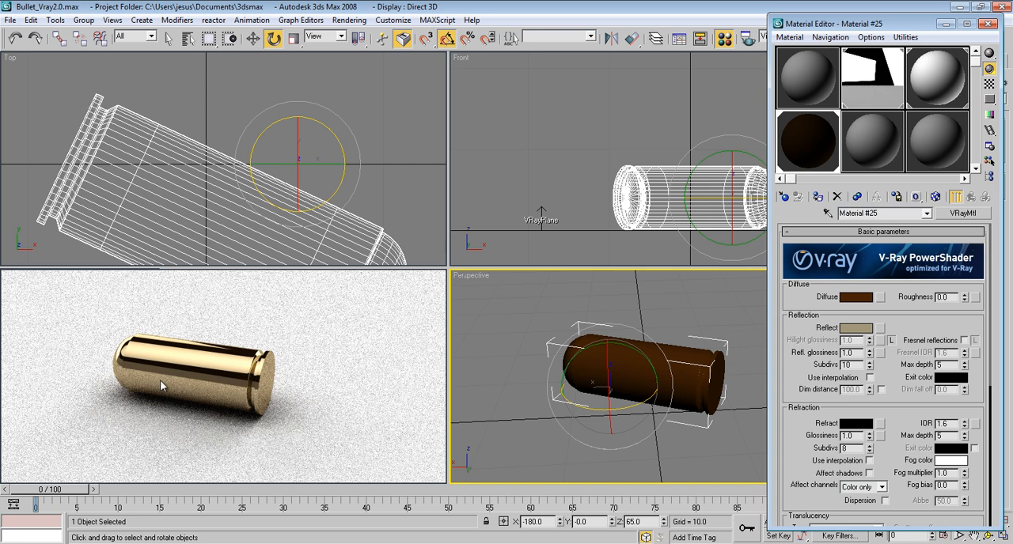
left_click(988, 23)
Step: Bring the bullet's flat base into close view in the perspective viewport and show edged faces
left_click_drag(718, 375, 690, 384)
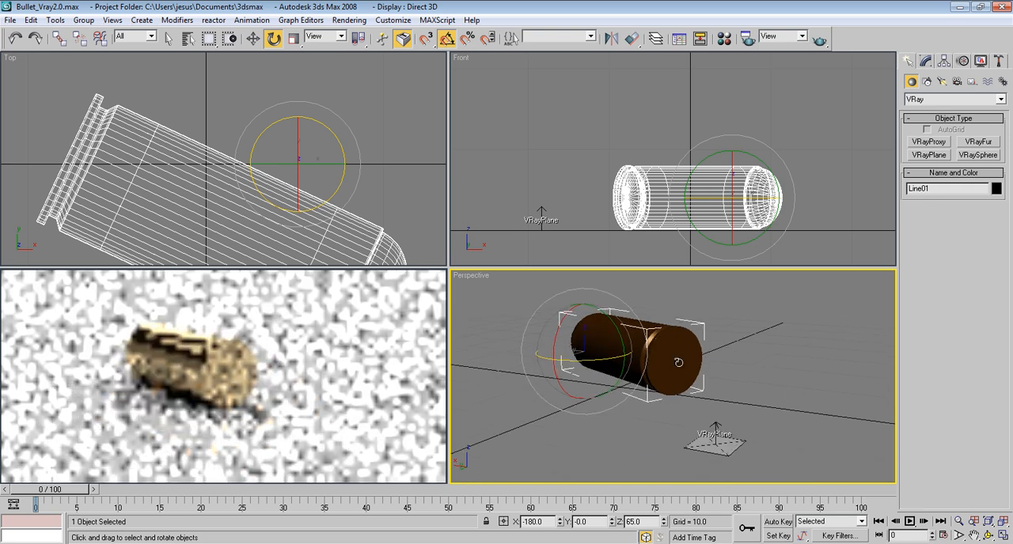
scroll(681, 386, "up", 3)
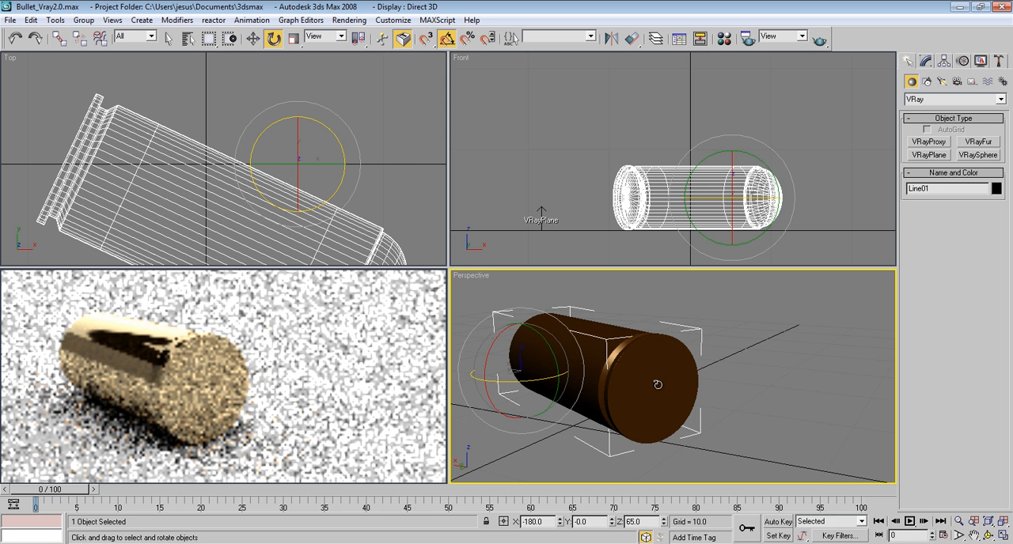
scroll(657, 385, "up", 3)
scroll(662, 365, "up", 2)
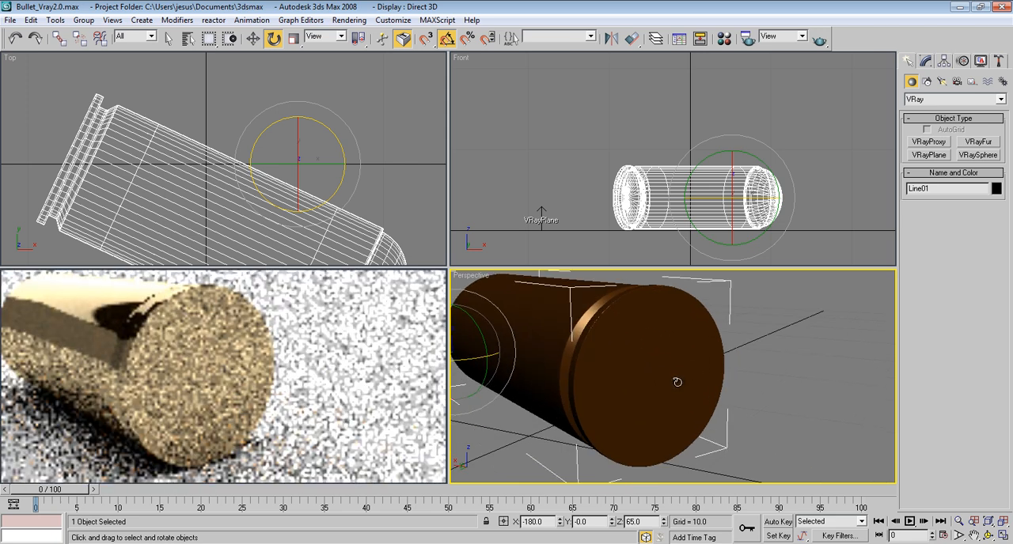
key("F4")
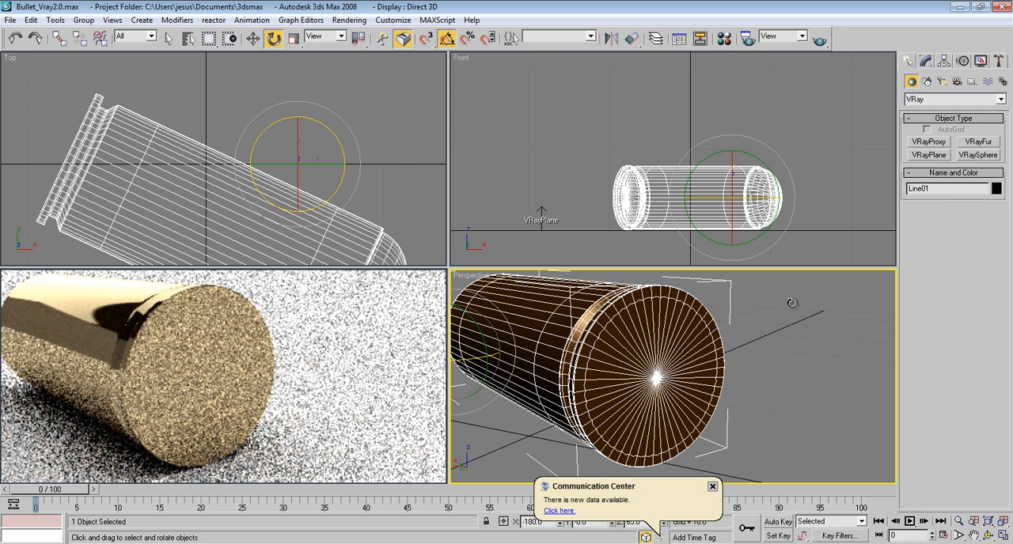
Step: Show the bullet's modifier stack, close the ActiveShade preview, and maximize the Perspective viewport
left_click(927, 61)
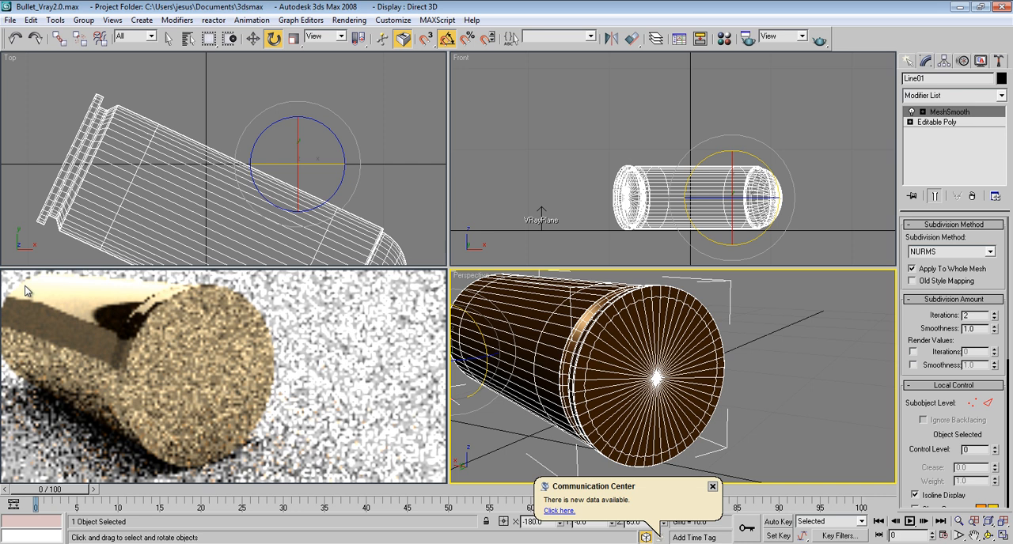
right_click(90, 285)
left_click(68, 267)
left_click(525, 311)
key("alt+w")
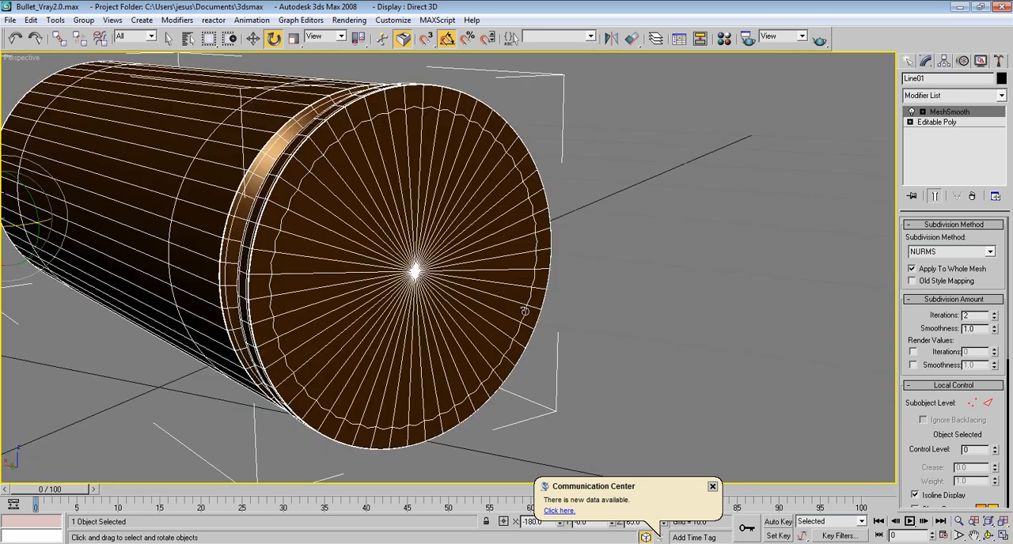
left_click(712, 486)
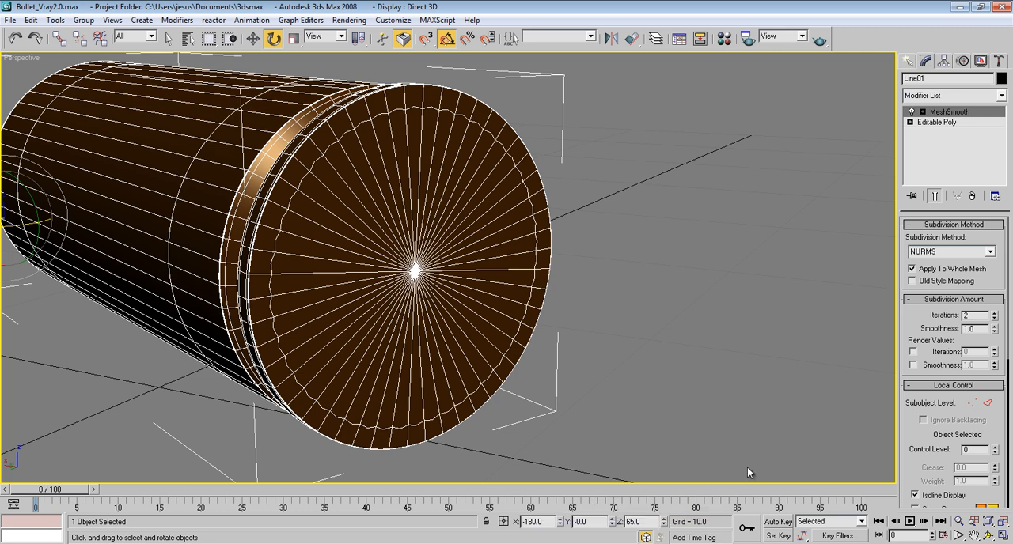
Step: Enter edge editing on the Editable Poly beneath MeshSmooth and select one radial edge on the flat base
left_click(950, 123)
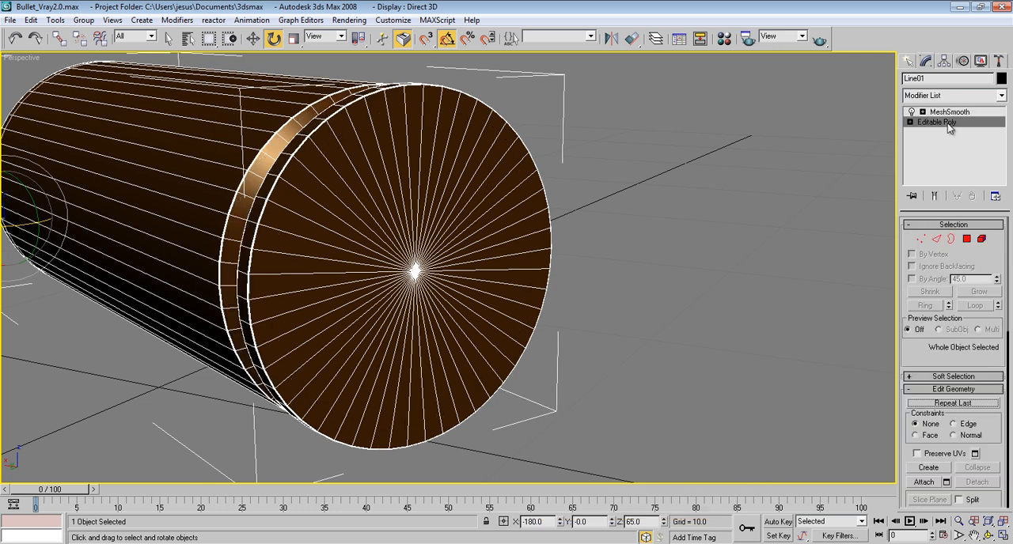
left_click(937, 239)
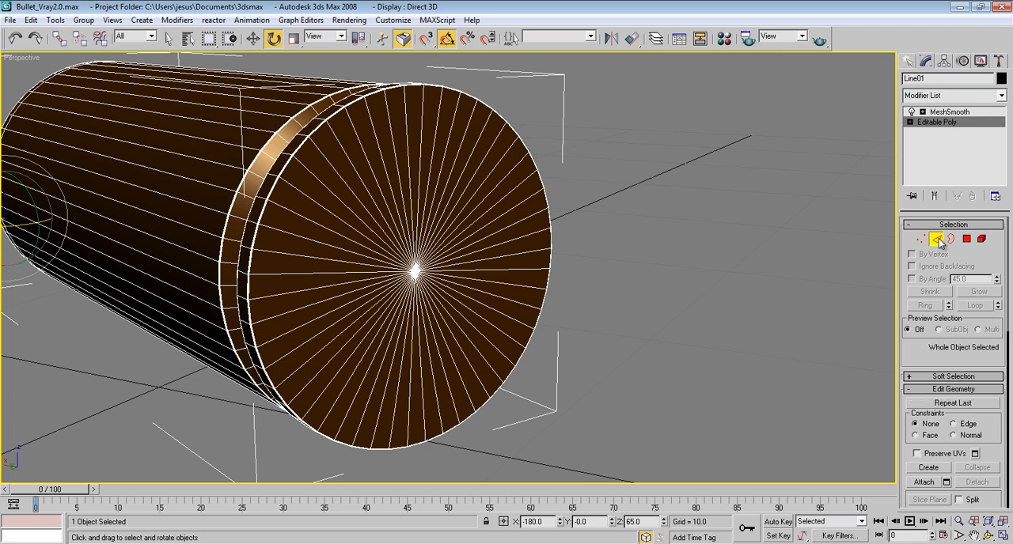
left_click(431, 187)
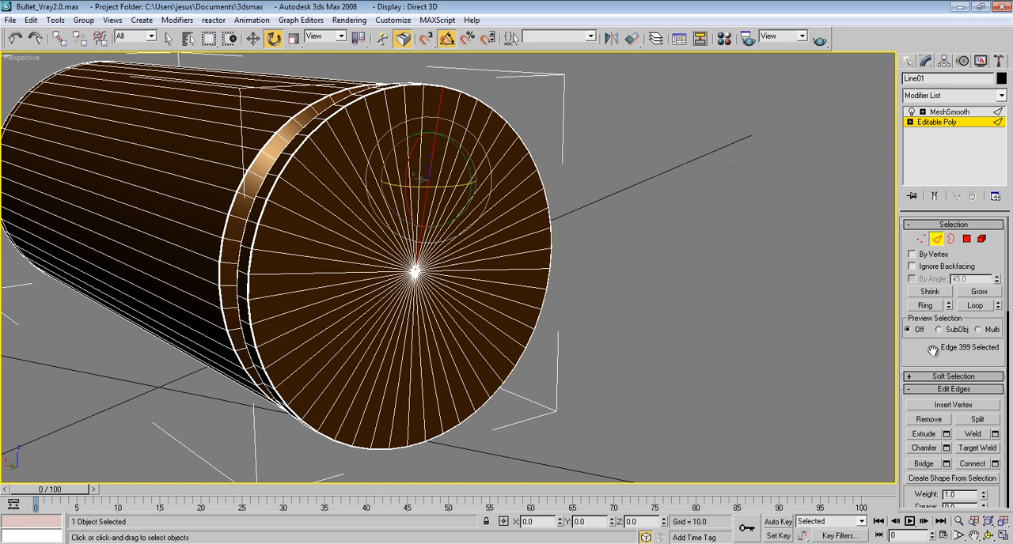
Step: Try to select all the radial edges of the flat base with a rectangular selection region
scroll(935, 333, "down", 2)
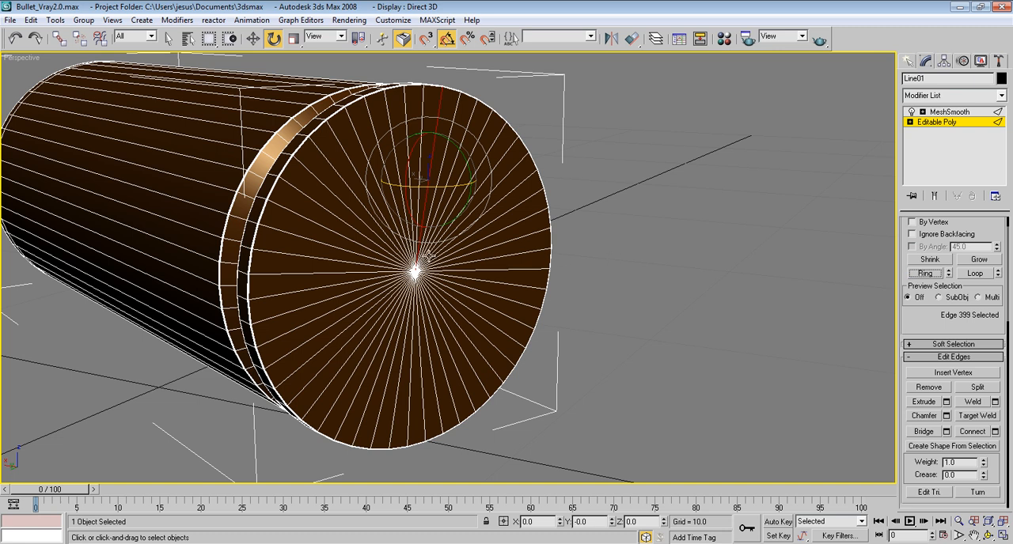
key("F3")
middle_click_drag(433, 258, 494, 259, "alt")
left_click_drag(425, 302, 422, 298)
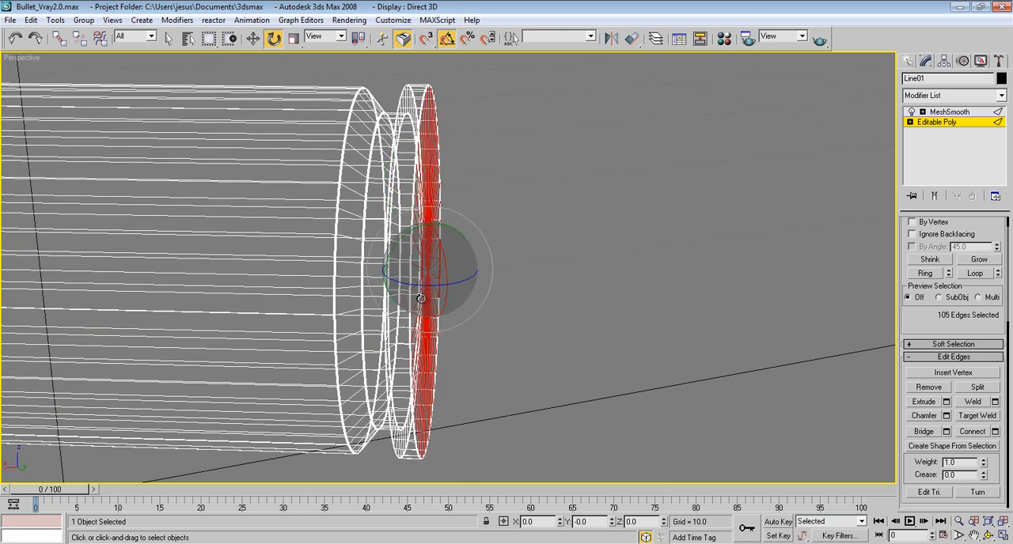
key("F3")
mouse_move(475, 298)
middle_mouse_down("alt")
mouse_move(329, 260)
mouse_move(514, 225)
middle_mouse_up("alt")
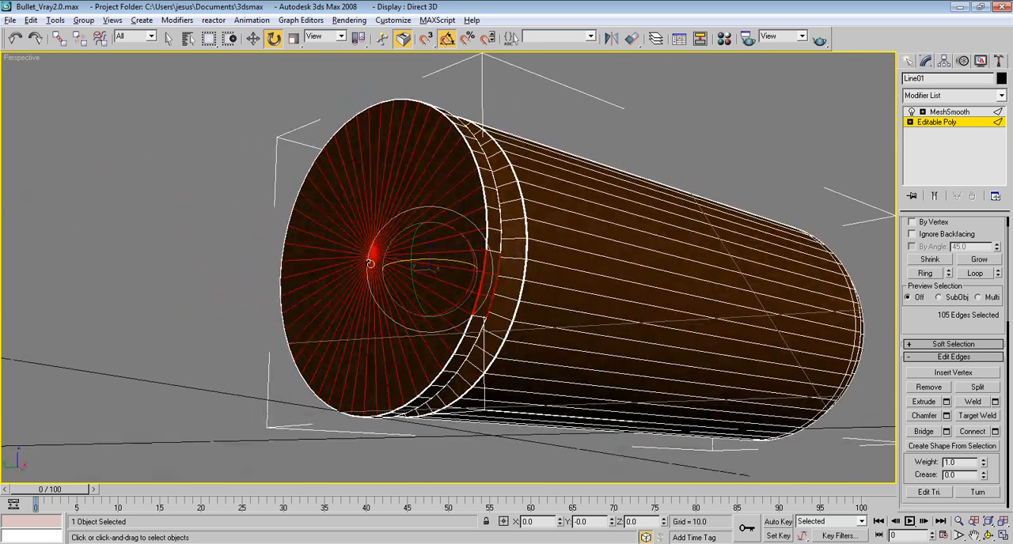
left_click(490, 334, "alt")
middle_click_drag(346, 235, 421, 262, "alt")
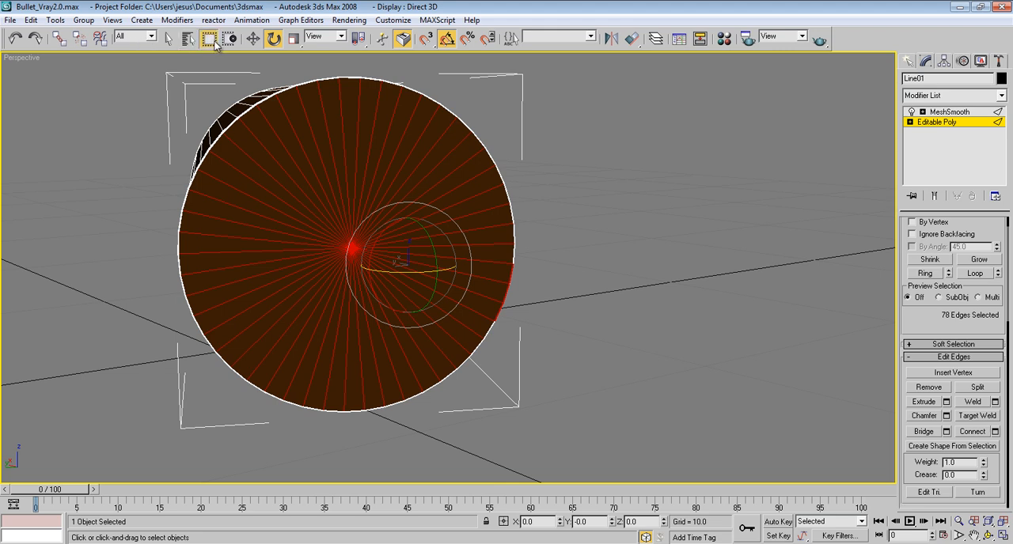
Step: Switch to a circular selection region and select the radial edges from the center of the flat base
left_click(212, 41)
left_click(208, 77)
left_click(350, 245)
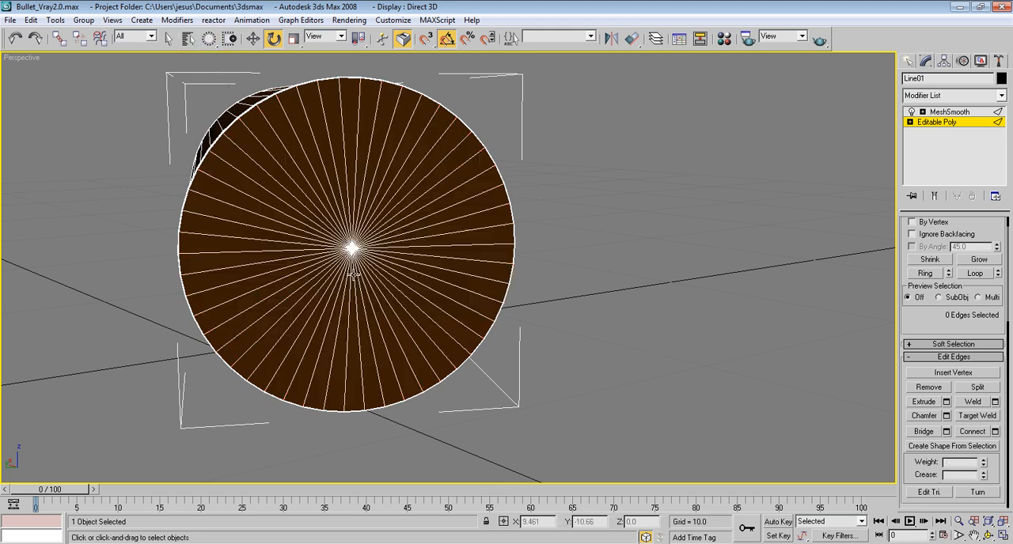
left_click(350, 247)
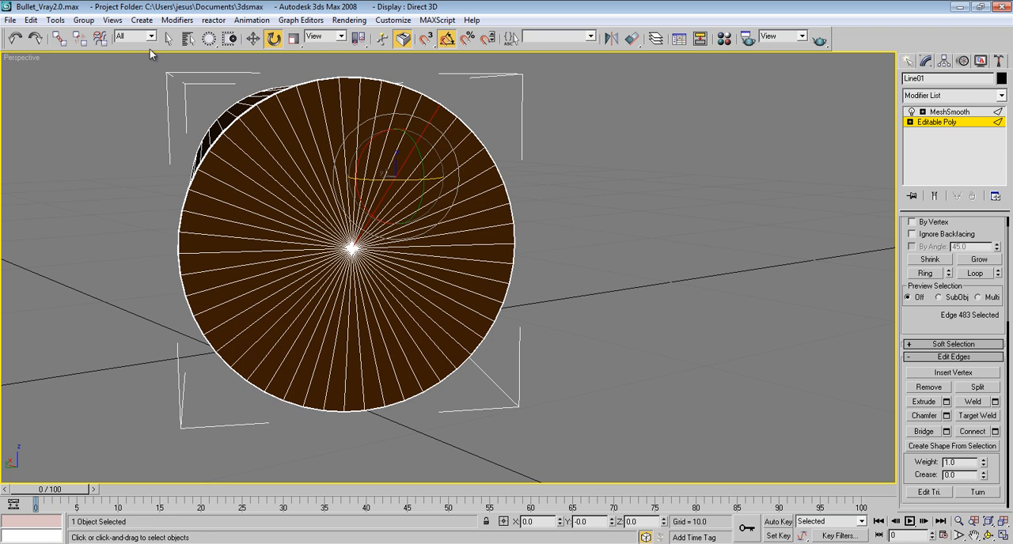
left_click(168, 38)
left_click_drag(352, 249, 386, 276)
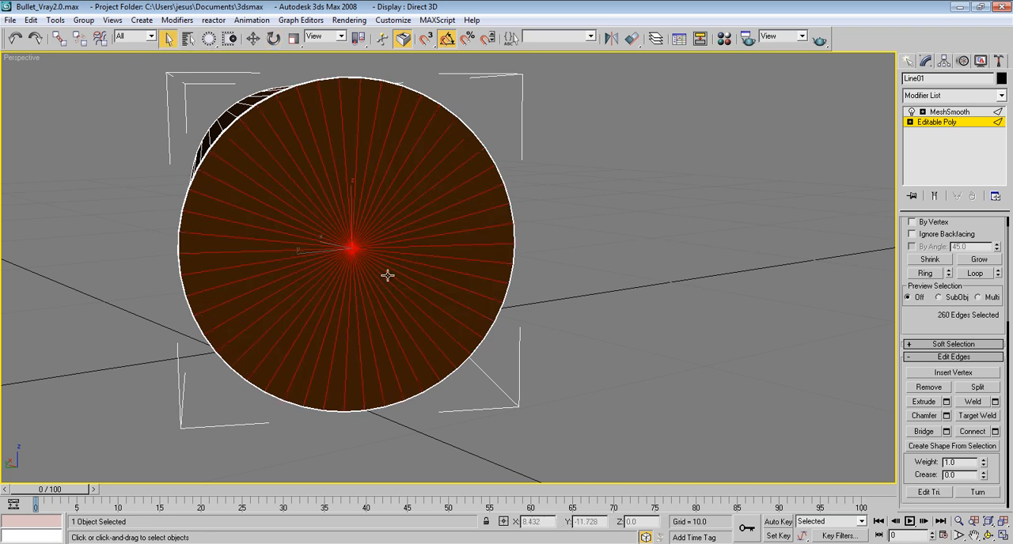
Step: Deselect the edges on the bullet's body and rounded tip, leaving only the base's radial edges selected
key("t")
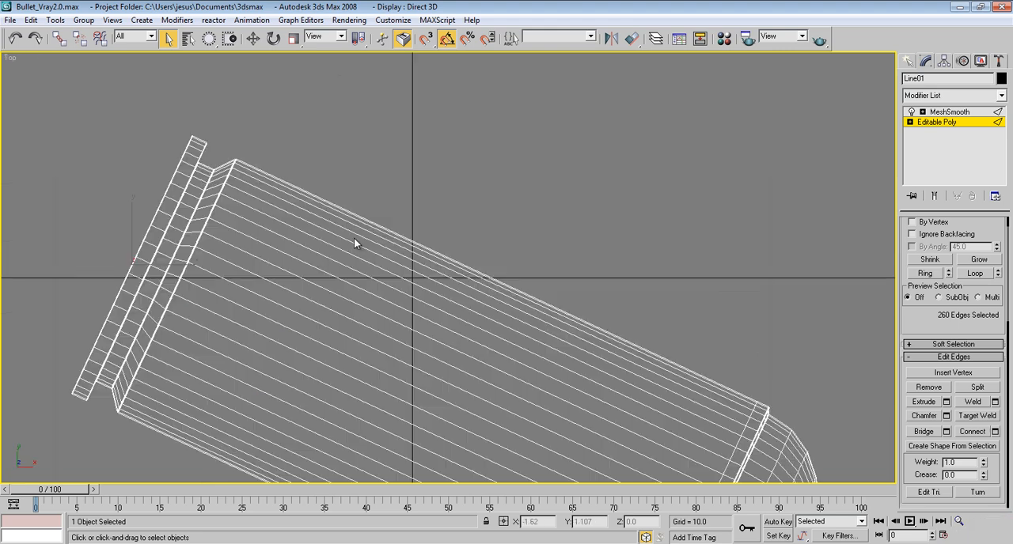
scroll(363, 291, "down", 5)
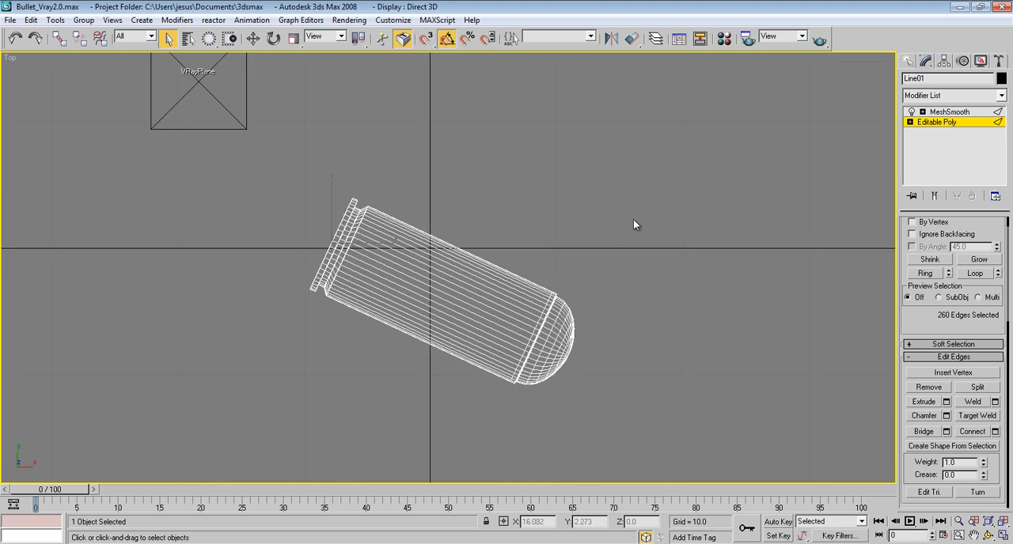
key("w")
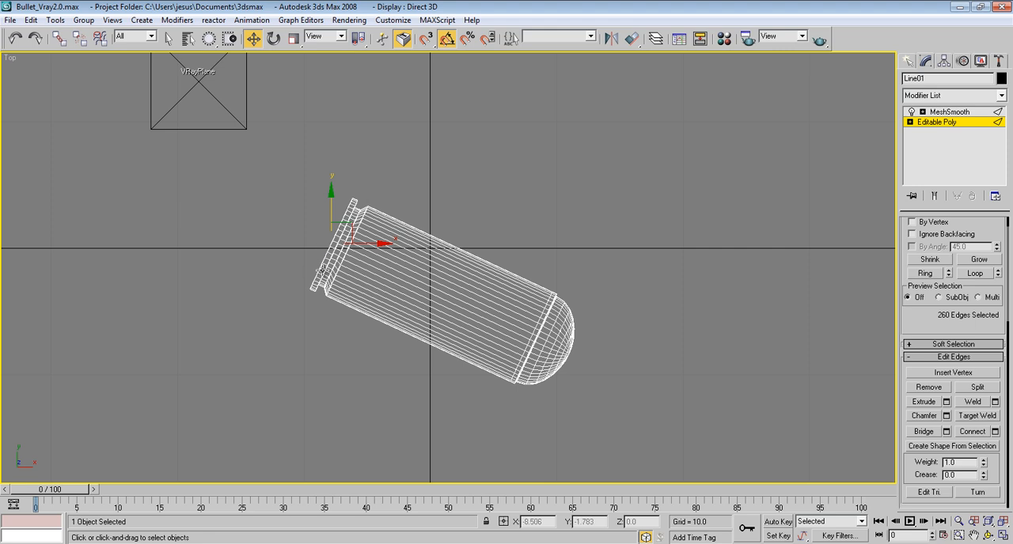
middle_click_drag(369, 340, 409, 221, "alt")
key("t")
left_click_drag(452, 407, 446, 413, "alt")
middle_click_drag(441, 387, 515, 311, "alt")
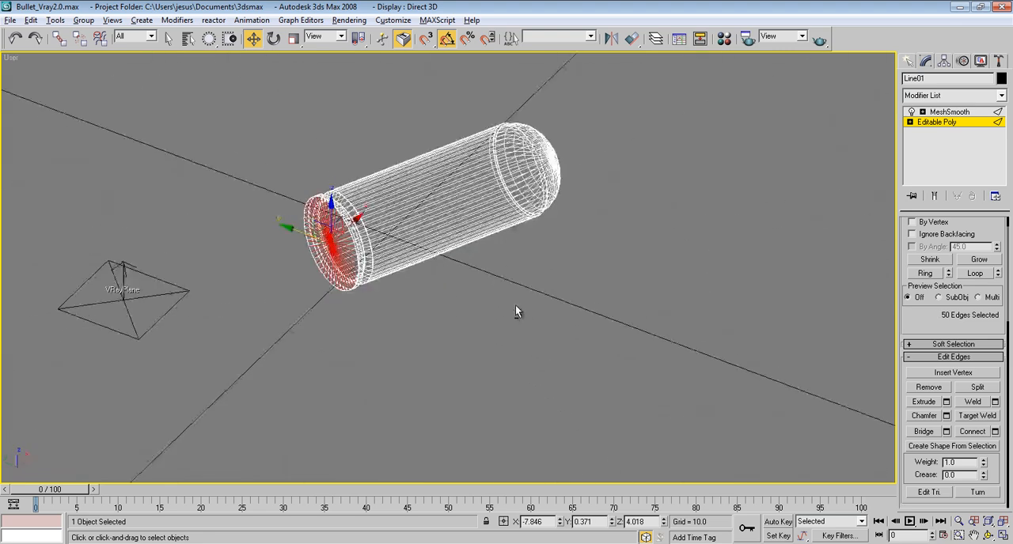
Step: Restore the rectangular selection region and show the bullet's base with edged faces in a perspective view
key("t")
key("p")
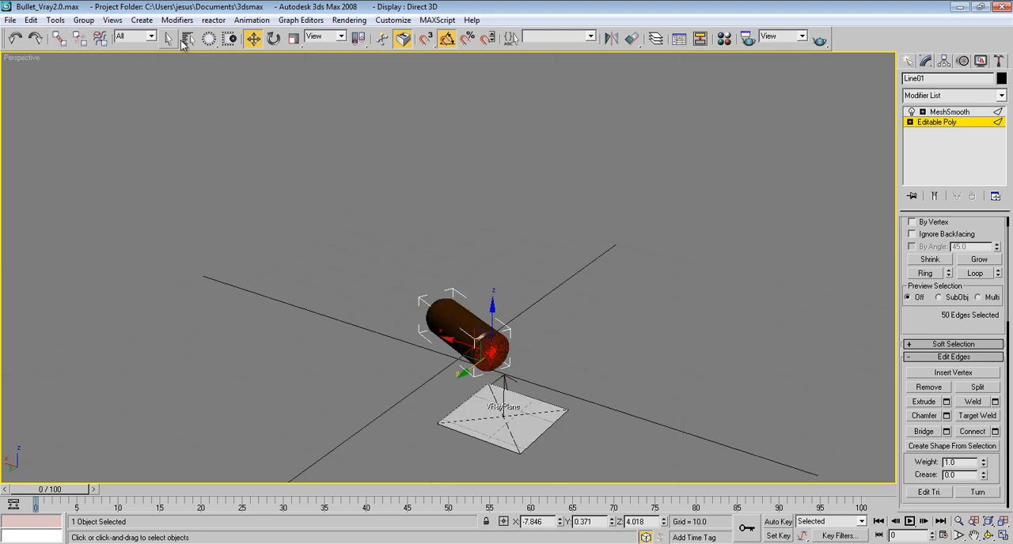
left_click_drag(208, 38, 208, 38)
middle_click_drag(414, 275, 354, 198)
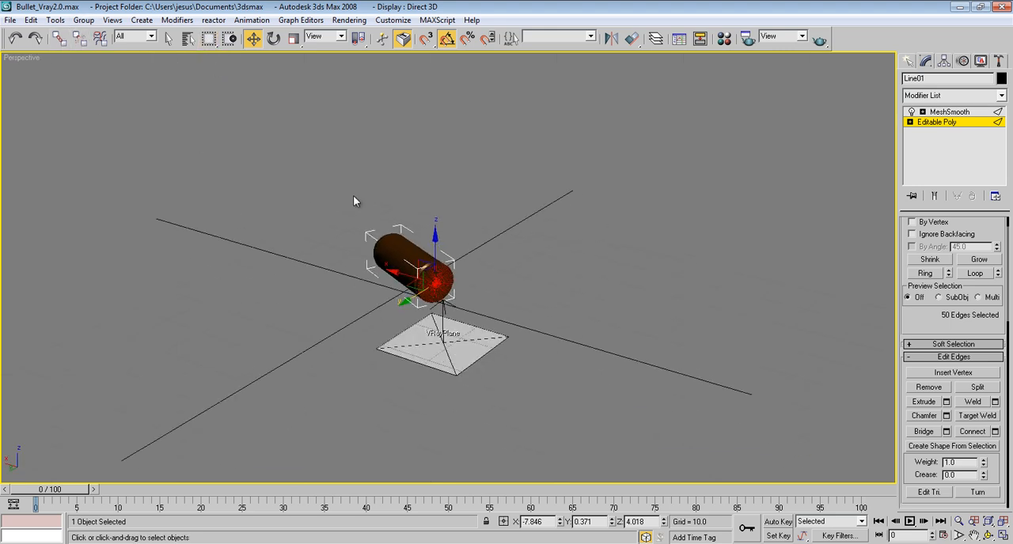
scroll(354, 197, "up", 5)
middle_click_drag(372, 245, 438, 223)
key("F4")
scroll(439, 217, "up", 3)
middle_click_drag(410, 256, 425, 216)
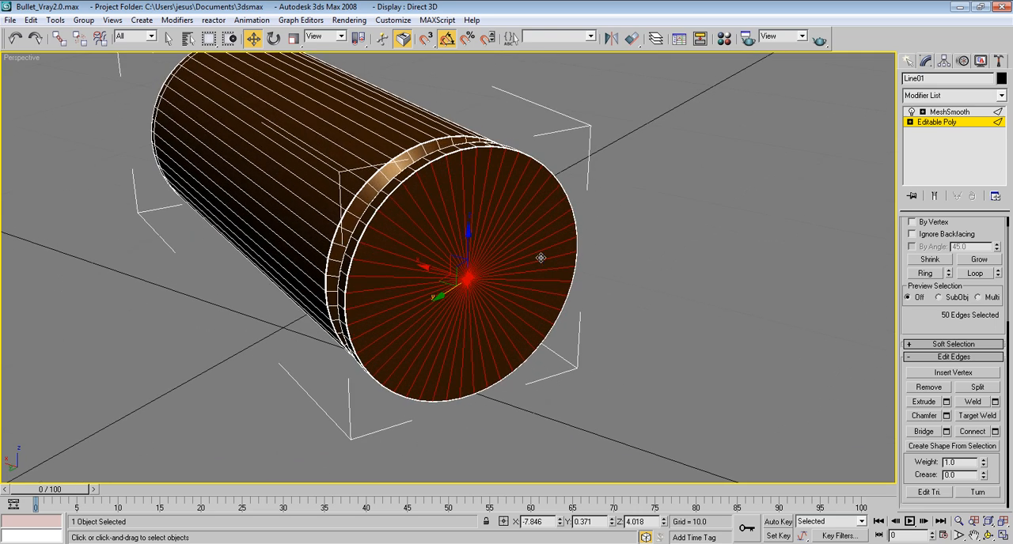
Step: Connect the base's radial edges with 1 segment and a slide of -40 to form a ring
left_click(994, 432)
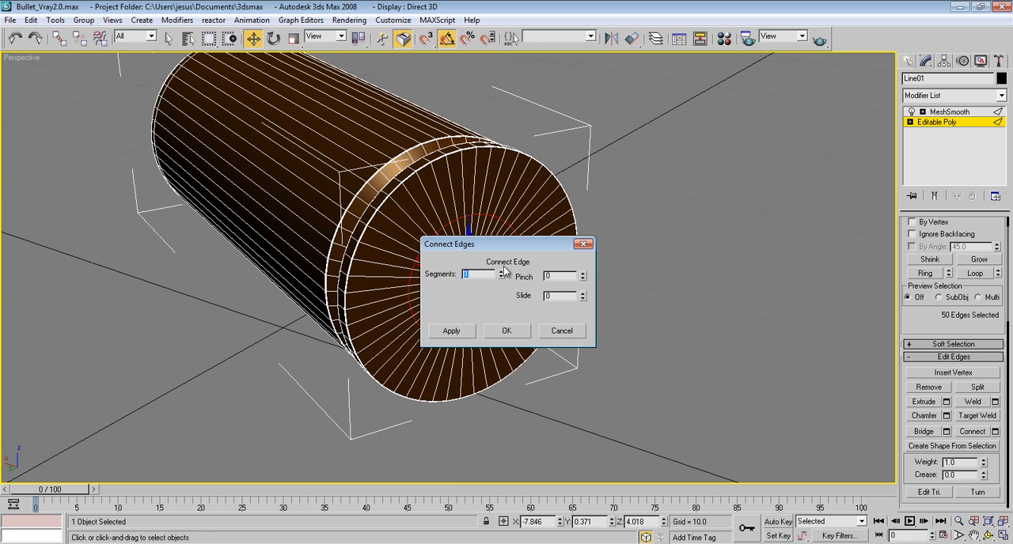
left_click_drag(513, 250, 704, 230)
left_click_drag(777, 279, 778, 326)
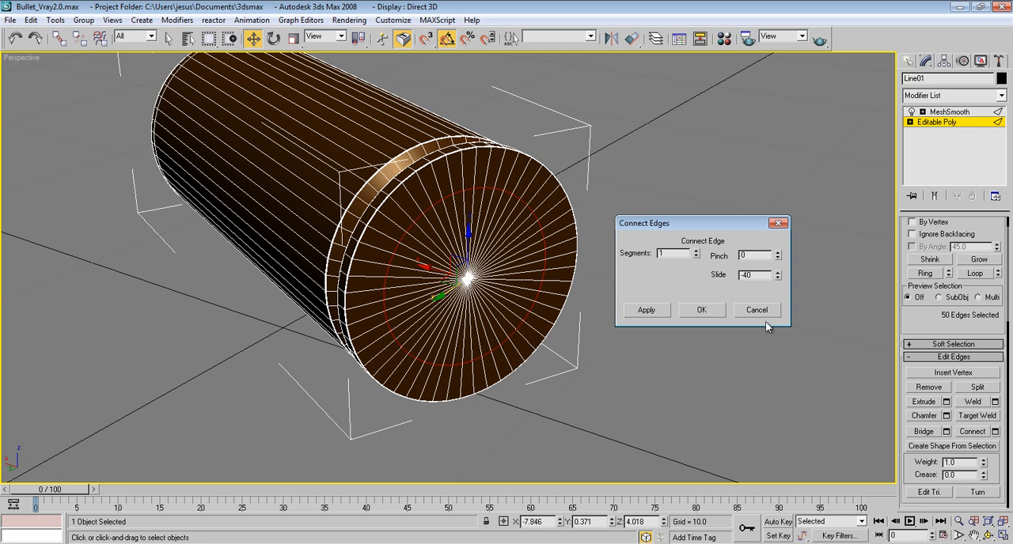
left_click(702, 311)
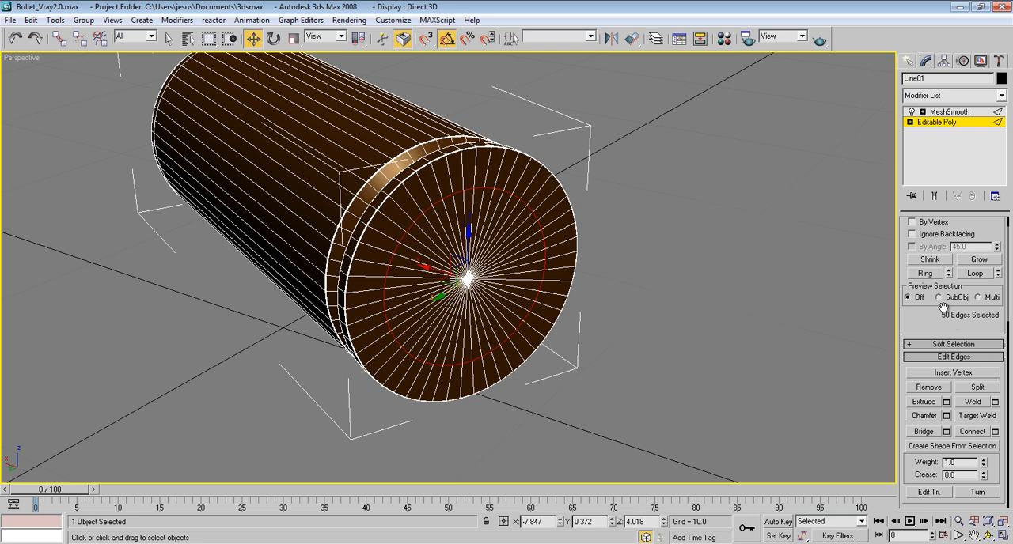
Step: Chamfer the new edge ring on the base by 0.08 with 1 segment
left_click(947, 416)
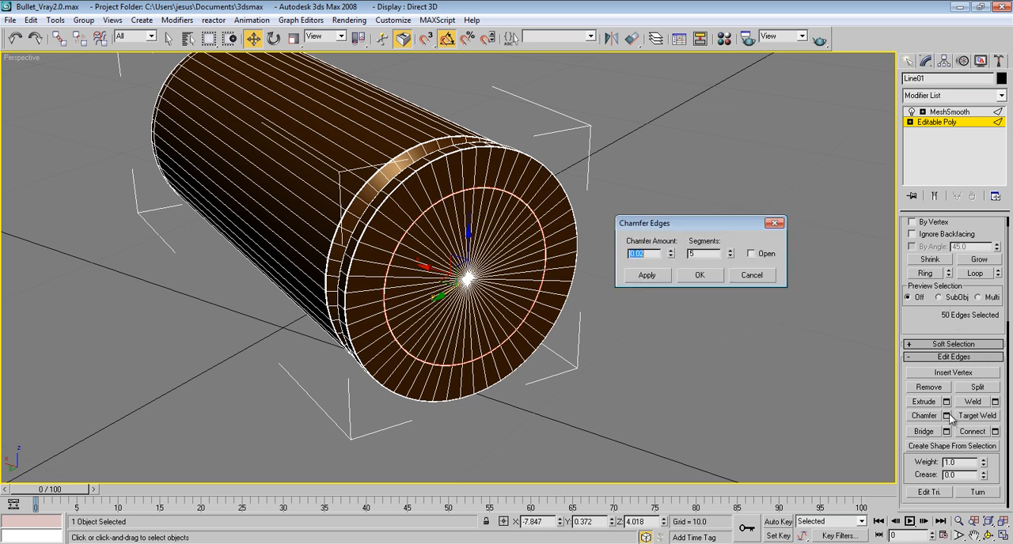
right_click(729, 254)
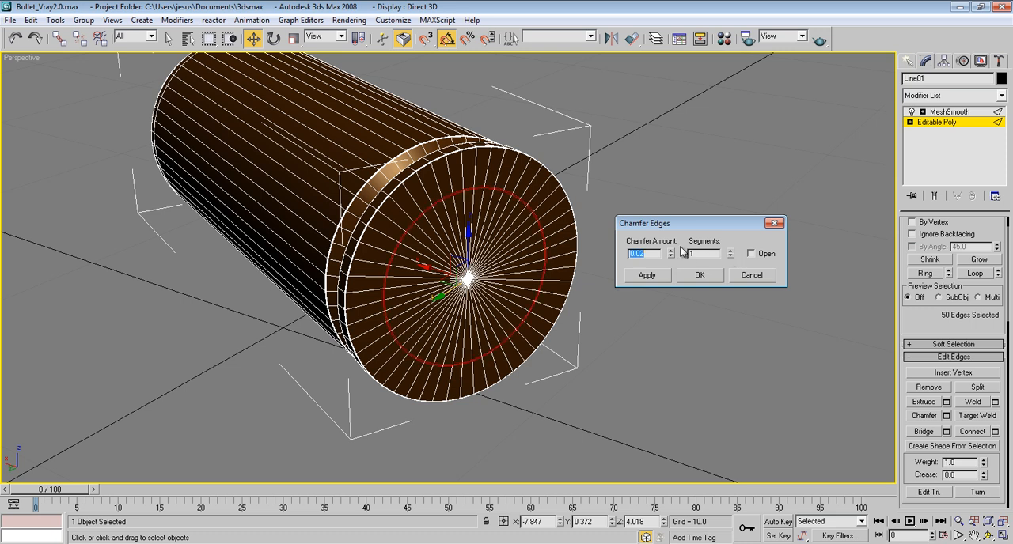
left_click_drag(673, 258, 675, 248)
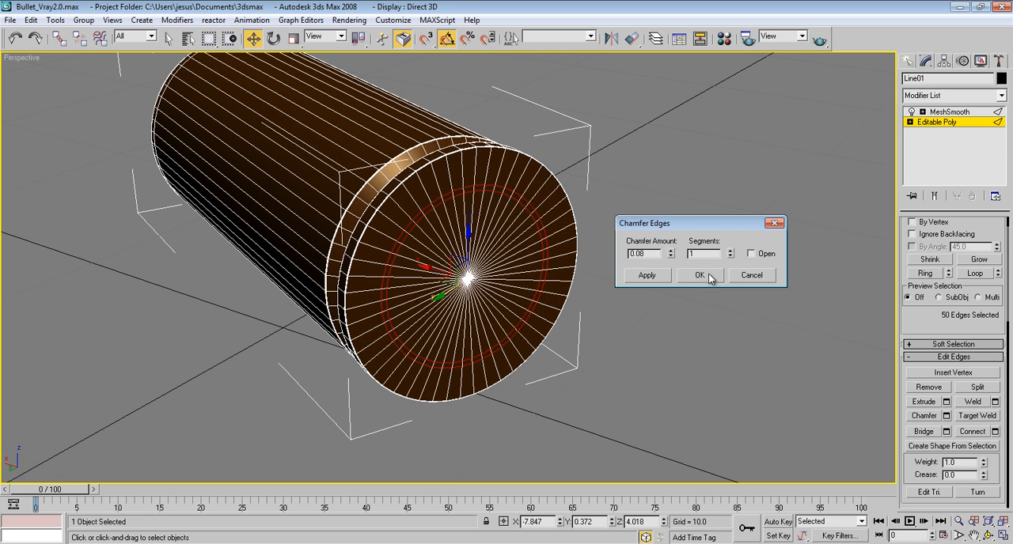
left_click(700, 275)
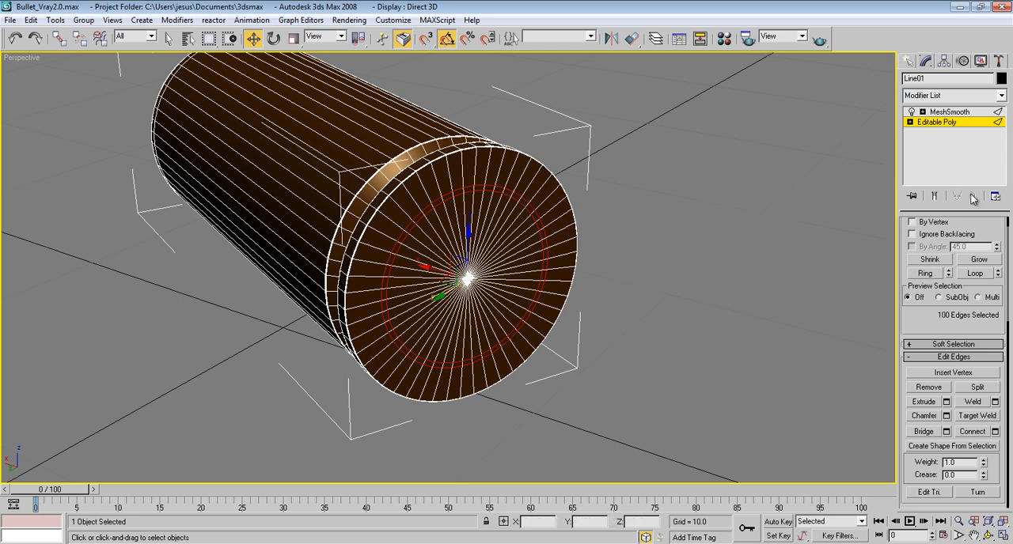
Step: Select the ring of narrow polygons between the two concentric edge loops on the bullet's base
scroll(586, 182, "up", 3)
scroll(578, 194, "up", 2)
left_click(499, 176)
scroll(953, 247, "up", 1)
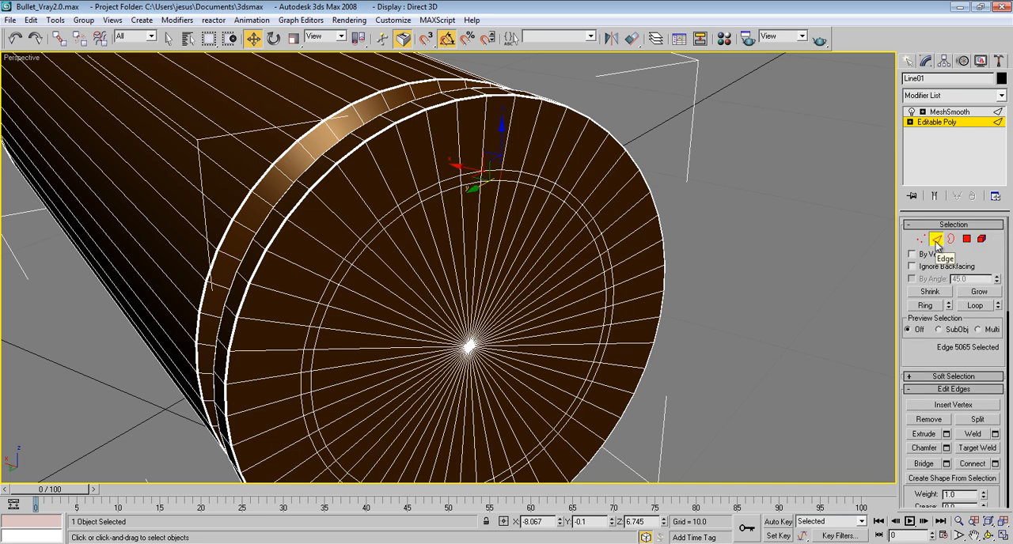
left_click(924, 307)
middle_click_drag(800, 314, 836, 241, "alt")
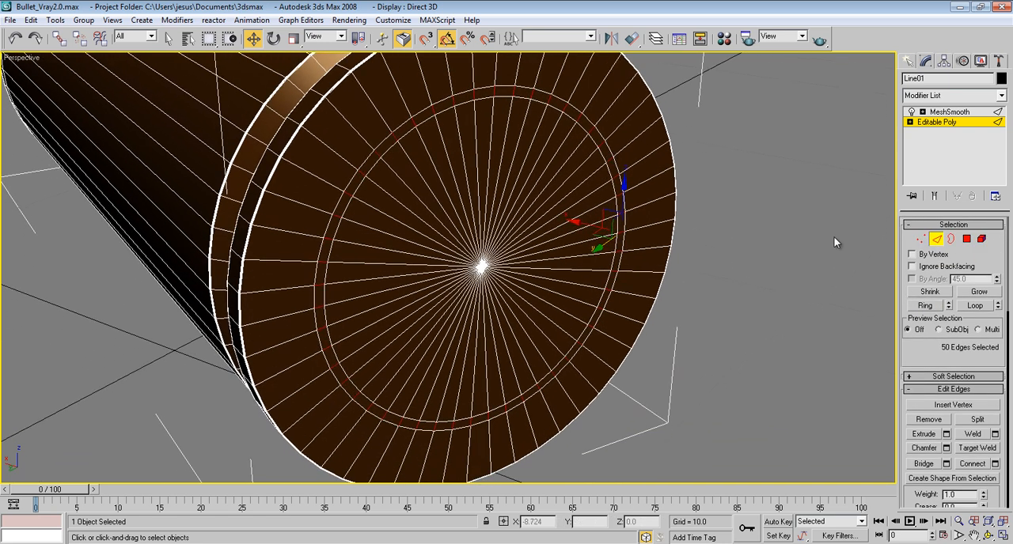
left_click(966, 240, "ctrl")
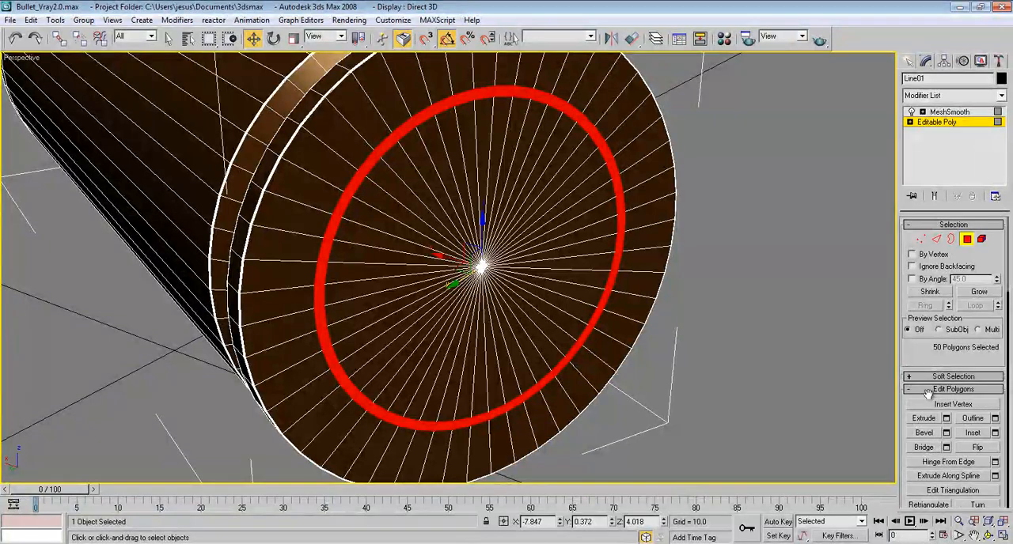
Step: Extrude the selected polygon ring inward as a group with a height of -0.2 to form a circular groove
scroll(939, 348, "down", 3)
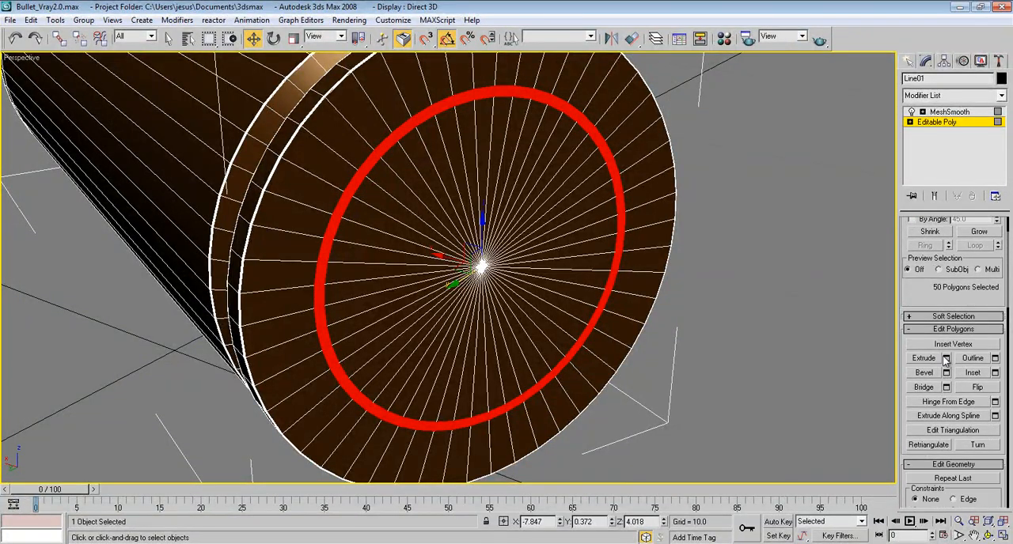
left_click(946, 359)
left_click_drag(765, 255, 776, 317)
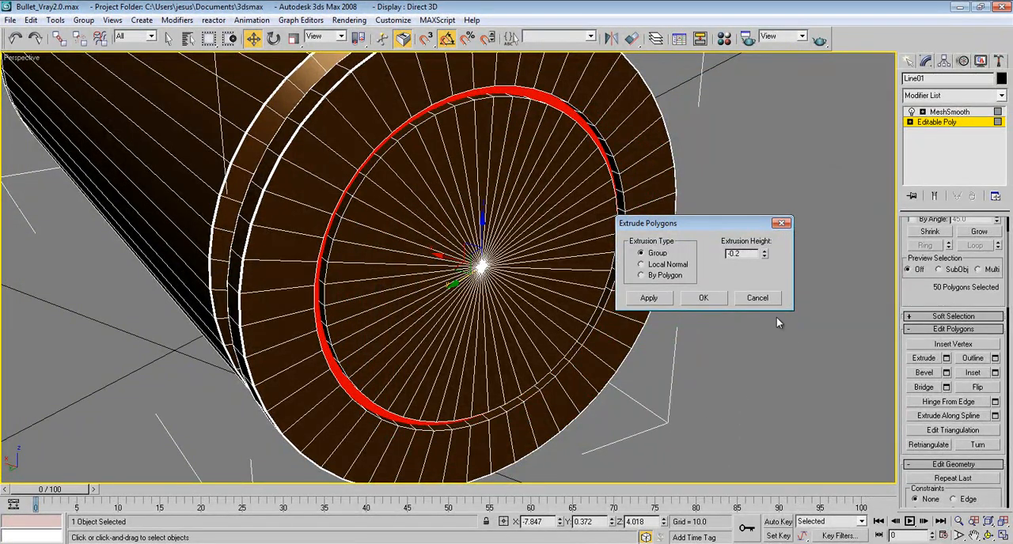
left_click(713, 298)
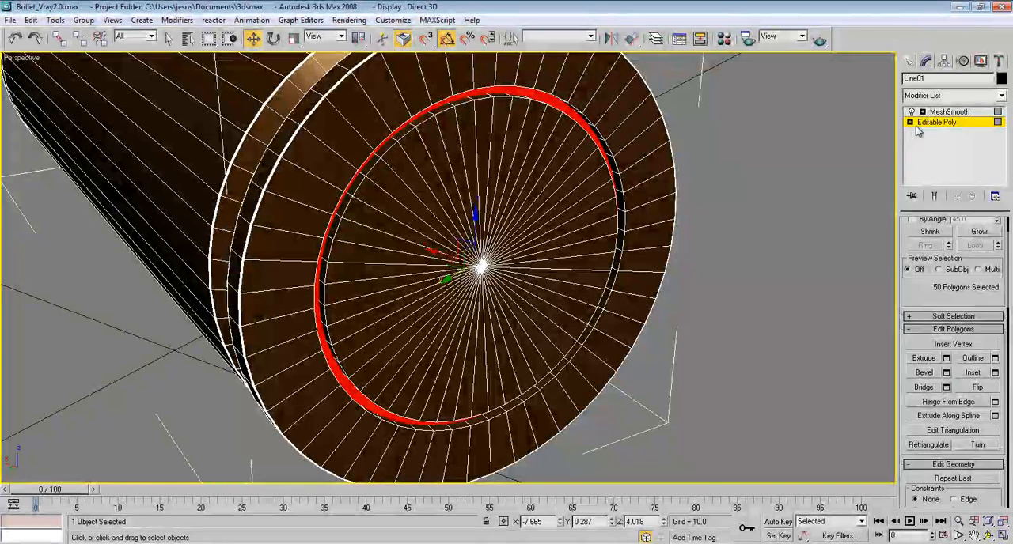
Step: Select the four circular edge loops that outline the top and bottom corners of the base's groove
left_click(910, 122)
left_click(932, 142)
scroll(581, 206, "up", 6)
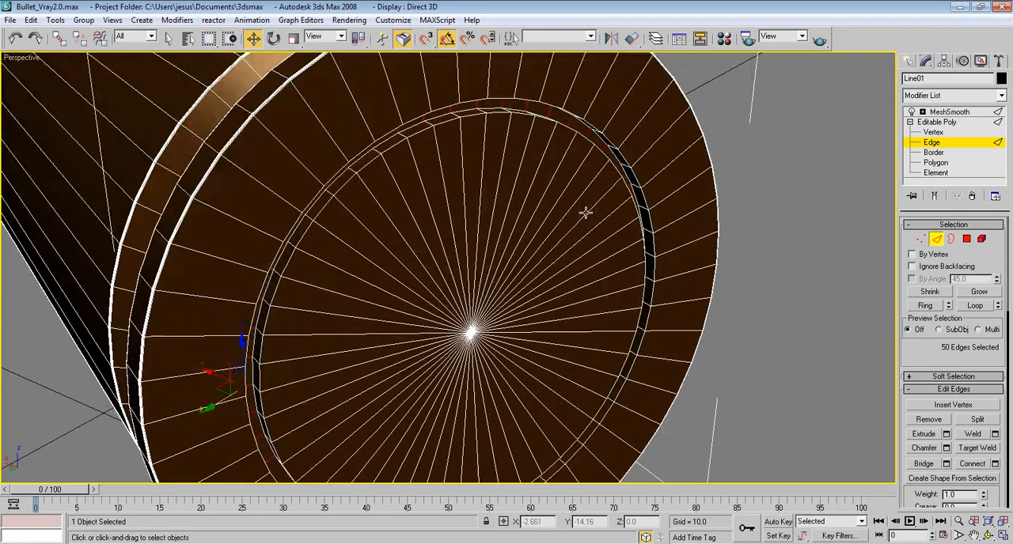
scroll(580, 316, "up", 4)
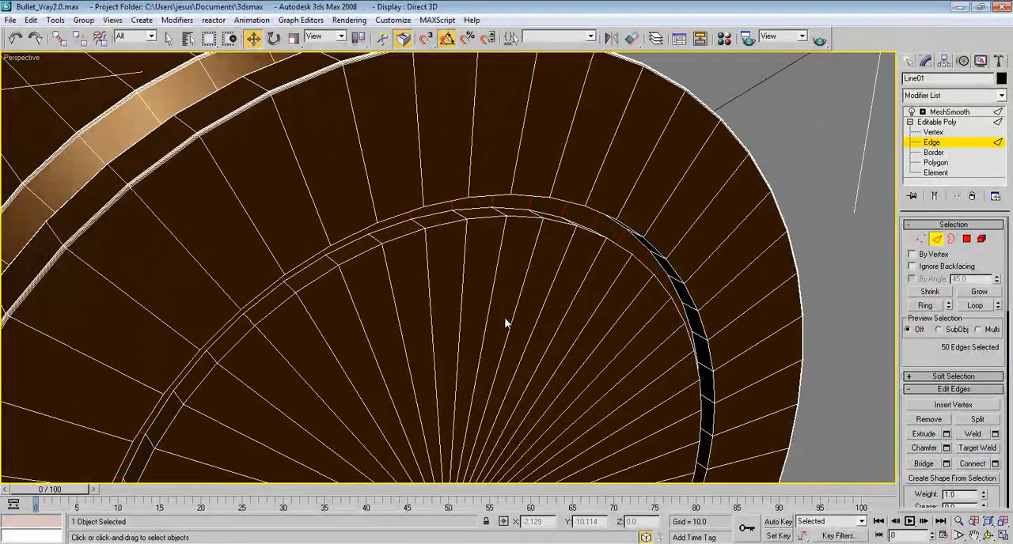
key("F3")
left_click(512, 220)
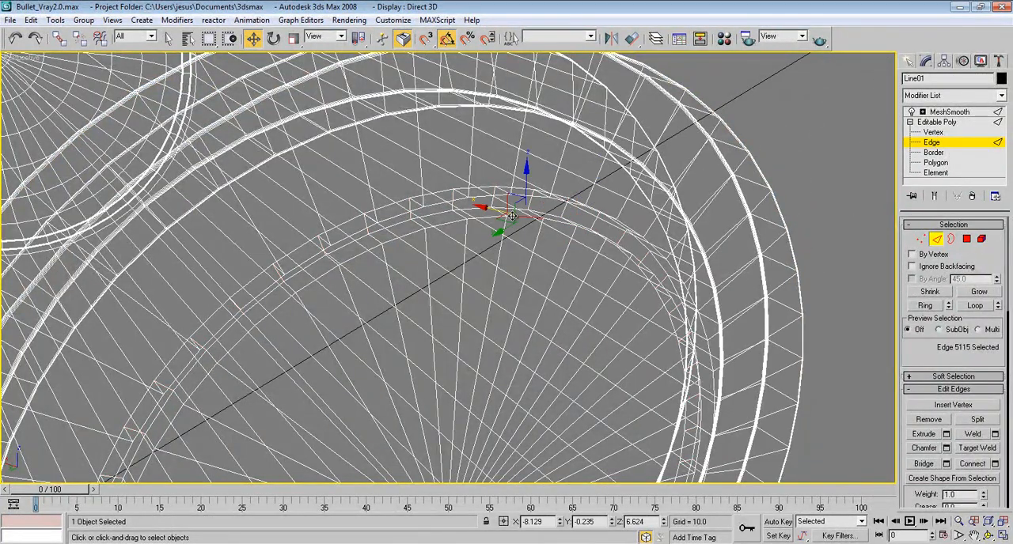
left_click(468, 209, "ctrl")
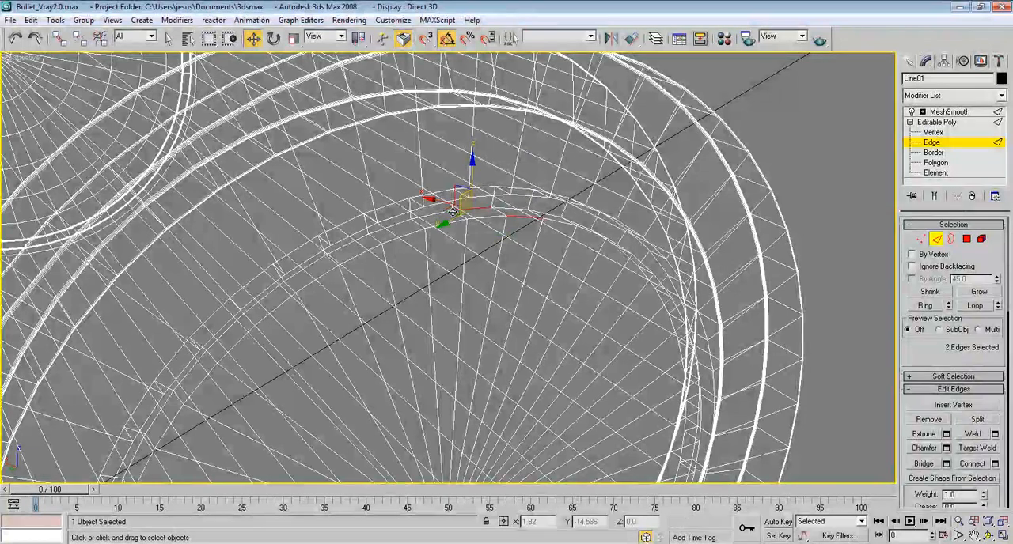
left_click(387, 210, "ctrl")
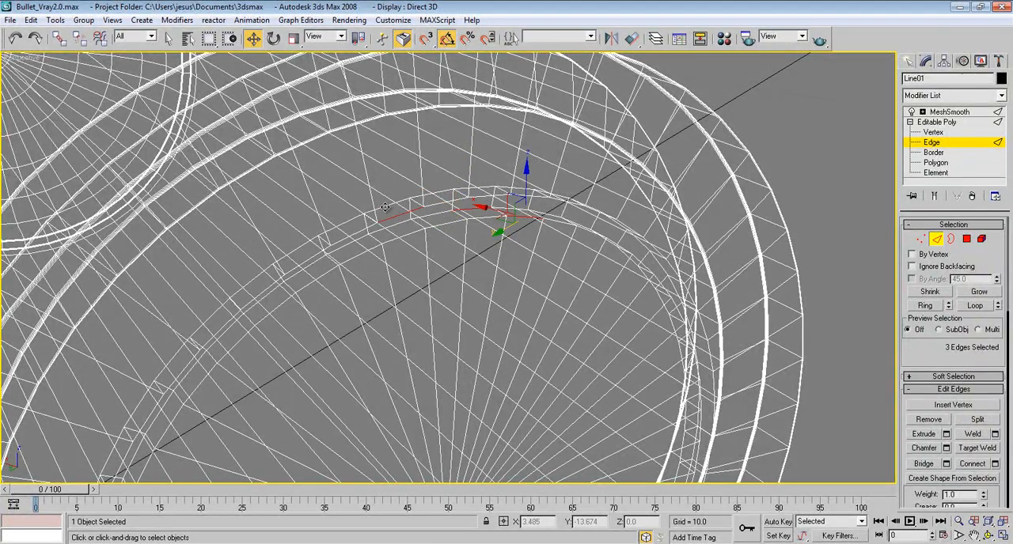
left_click(975, 305)
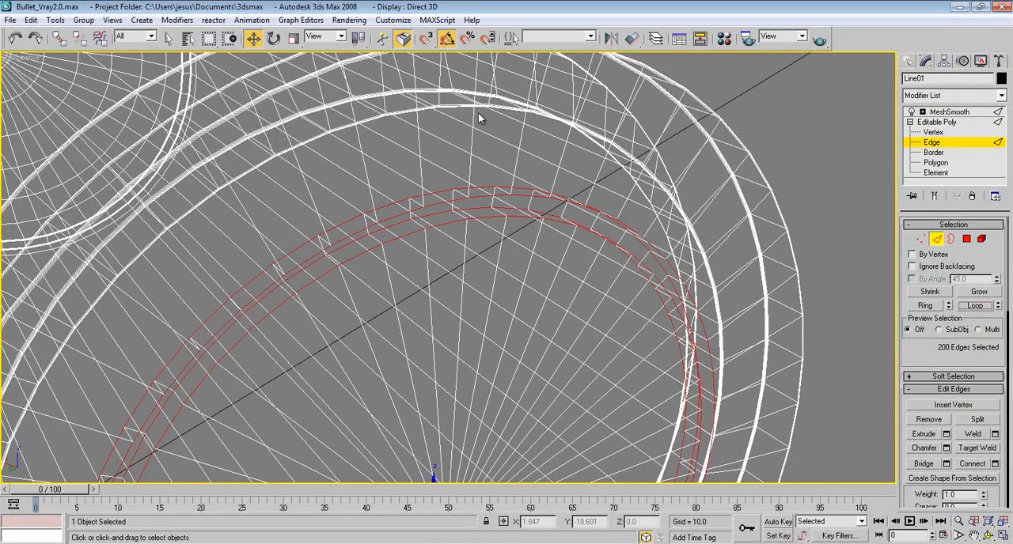
key("F3")
middle_click_drag(531, 217, 547, 229, "alt")
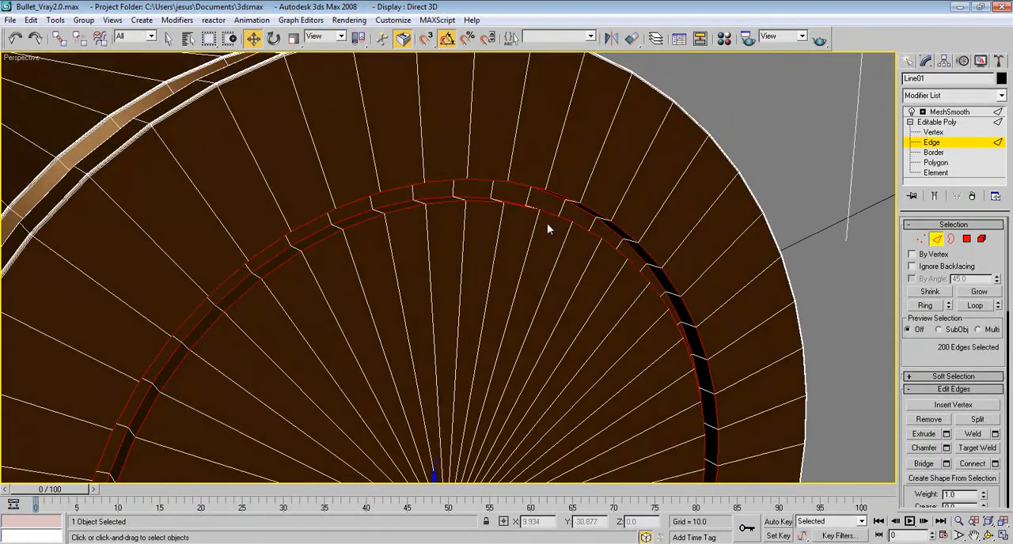
Step: Chamfer the groove's edge loops by 0.01 with 4 segments and leave edge editing
left_click(946, 448)
left_click_drag(671, 252, 673, 254)
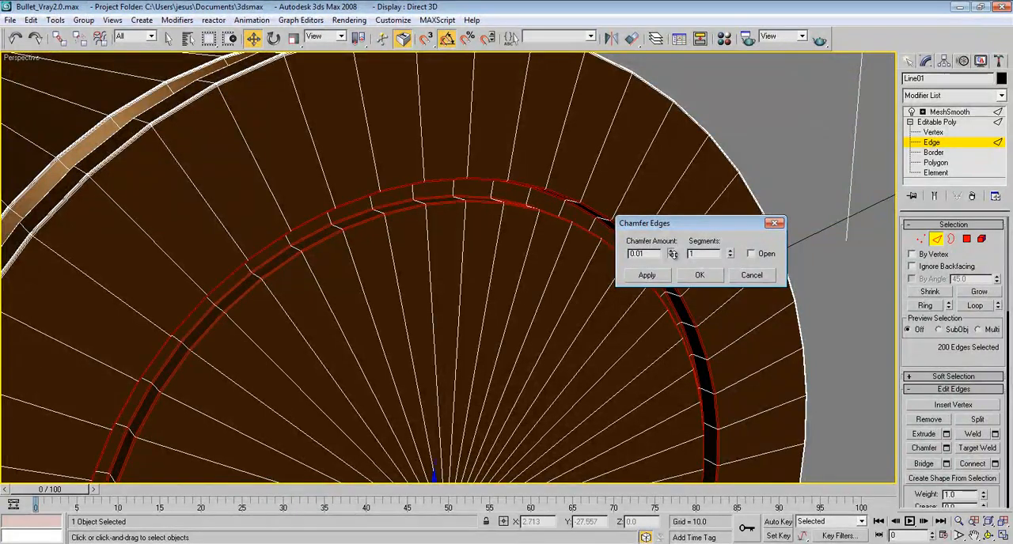
left_click(731, 251)
left_click(730, 251)
left_click(730, 251)
left_click(695, 275)
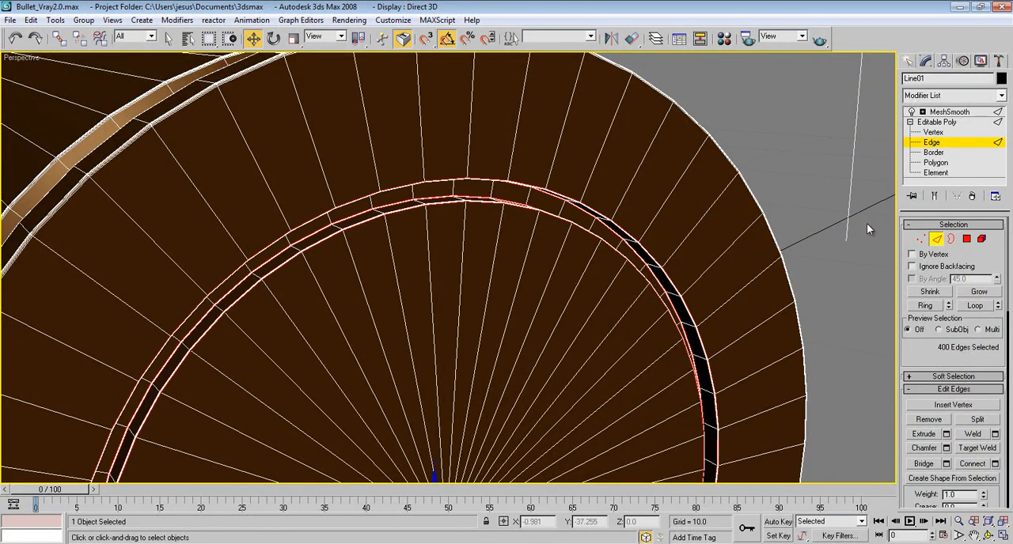
left_click(936, 239)
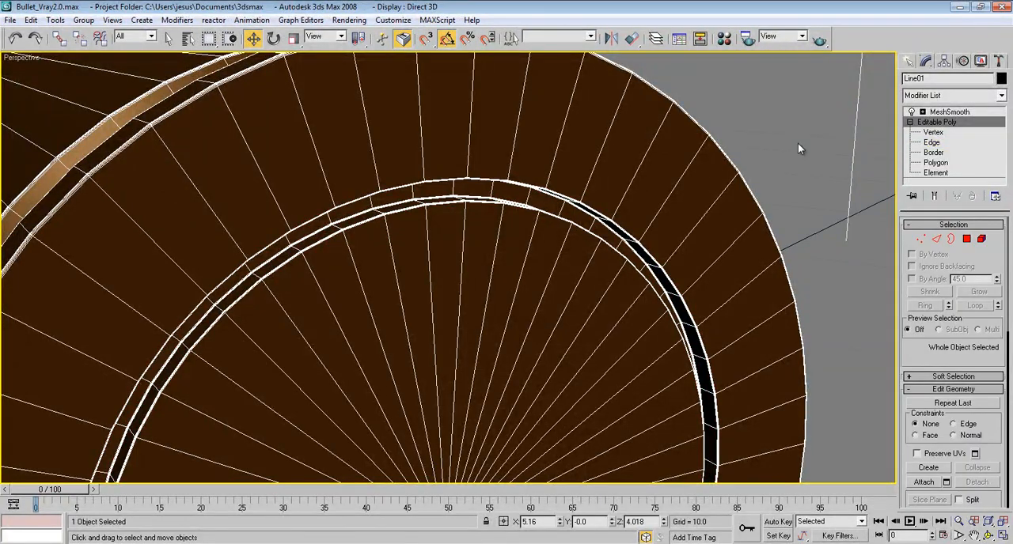
Step: Chamfer the center vertex of the base by 0.06 to create a small circular polygon
middle_click_drag(794, 148, 633, 147)
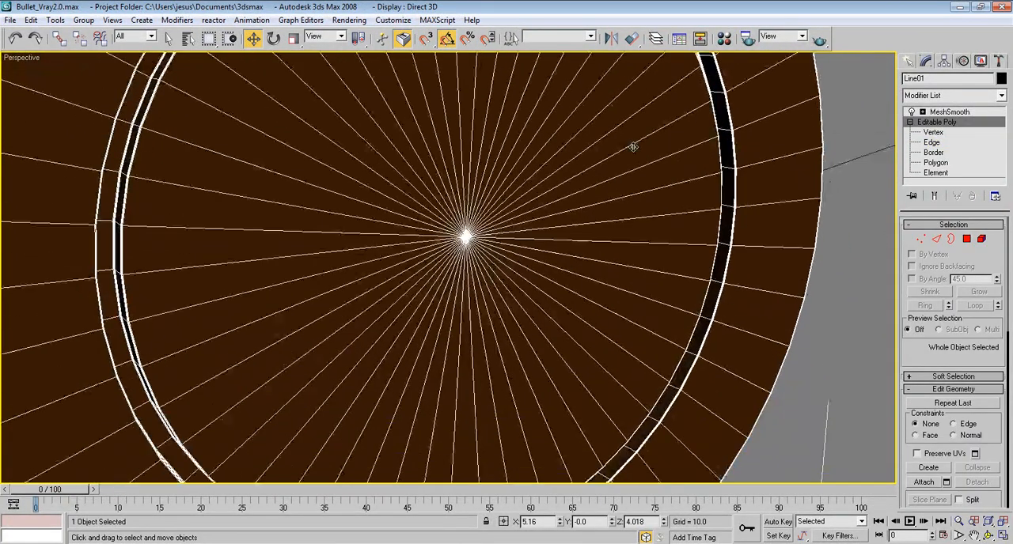
left_click(921, 238)
left_click(466, 236)
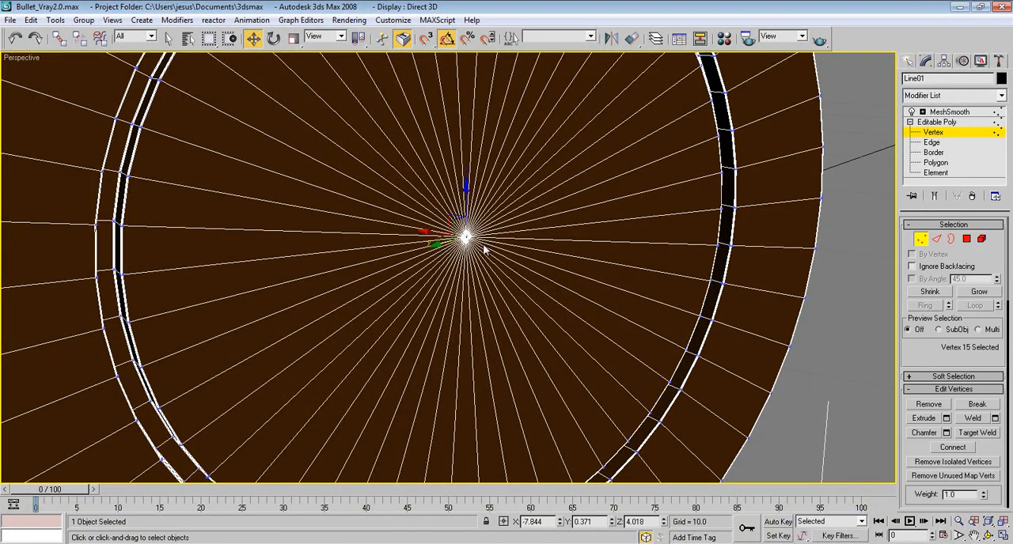
left_click(947, 432)
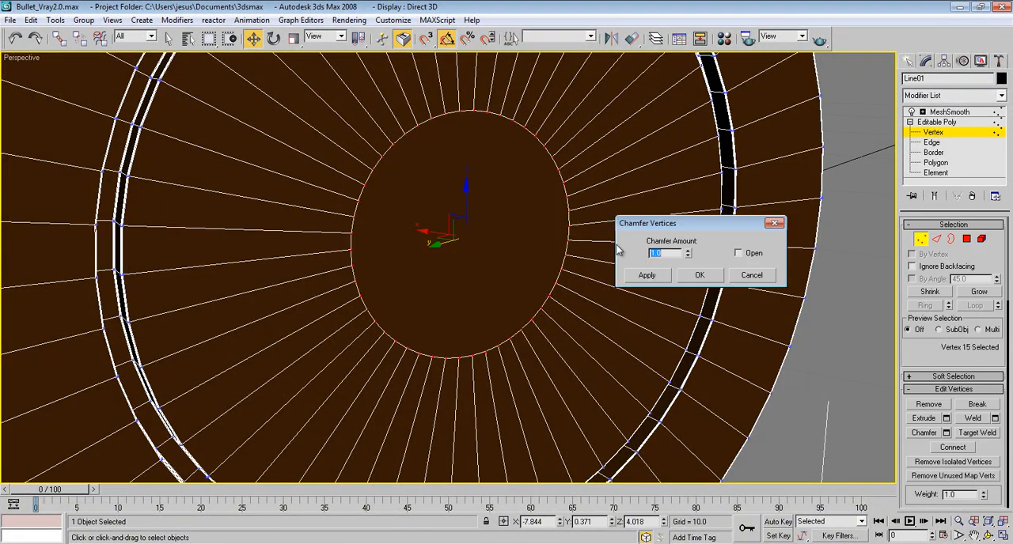
left_click_drag(689, 254, 698, 313)
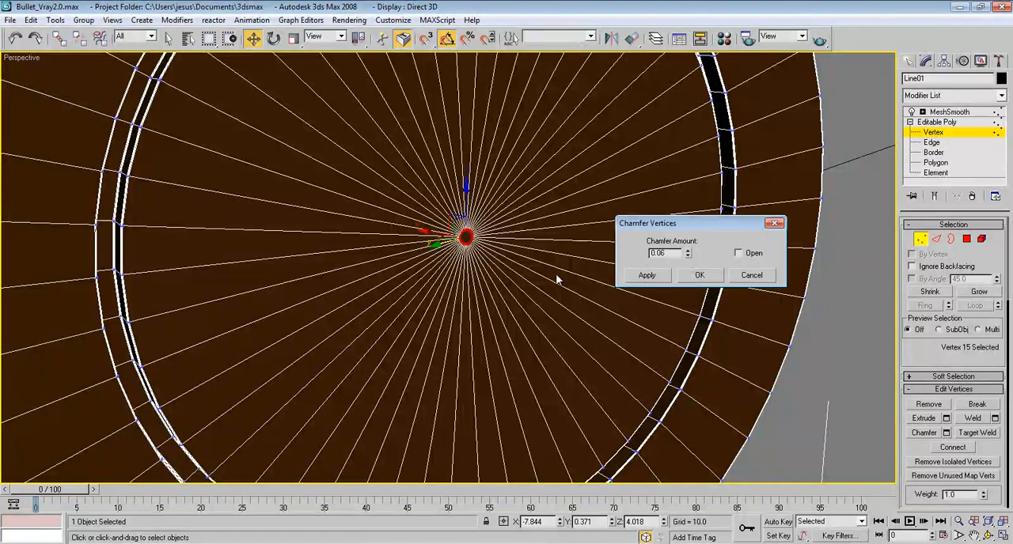
middle_click_drag(420, 253, 419, 266)
scroll(421, 266, "down", 2)
scroll(421, 267, "down", 1)
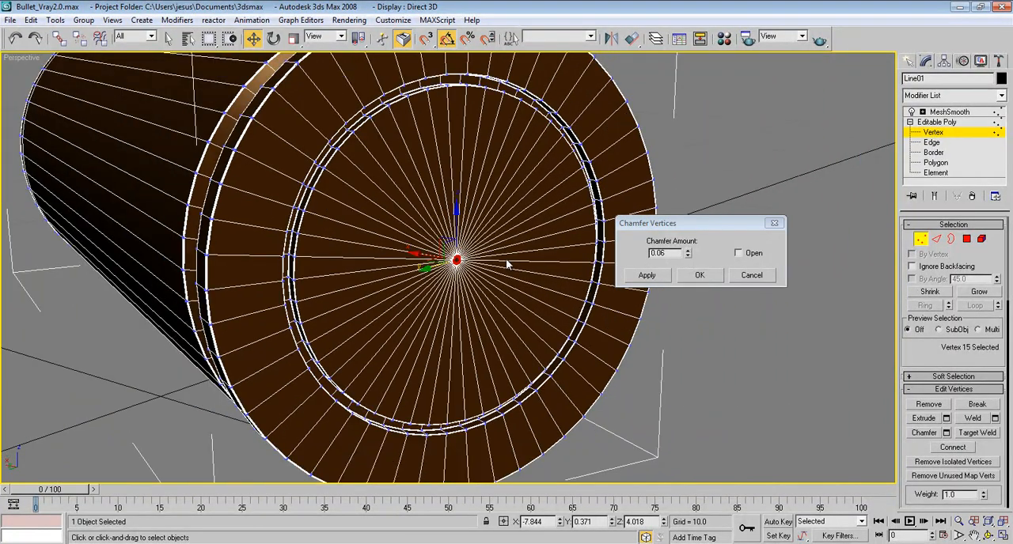
scroll(507, 265, "up", 4)
left_click(700, 275)
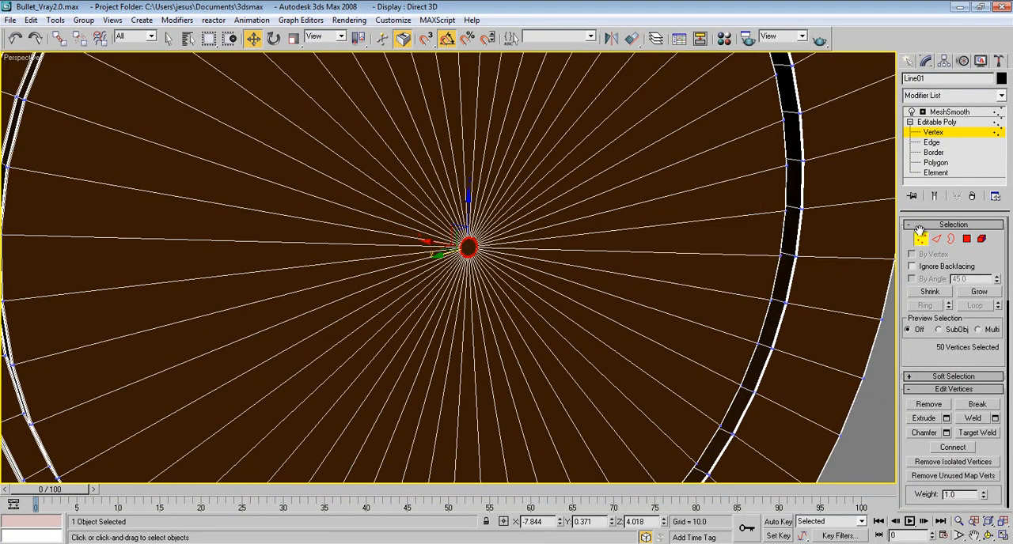
Step: Extrude the small central polygon of the base inward as a group with a height of -0.05
left_click(967, 239)
left_click(468, 249)
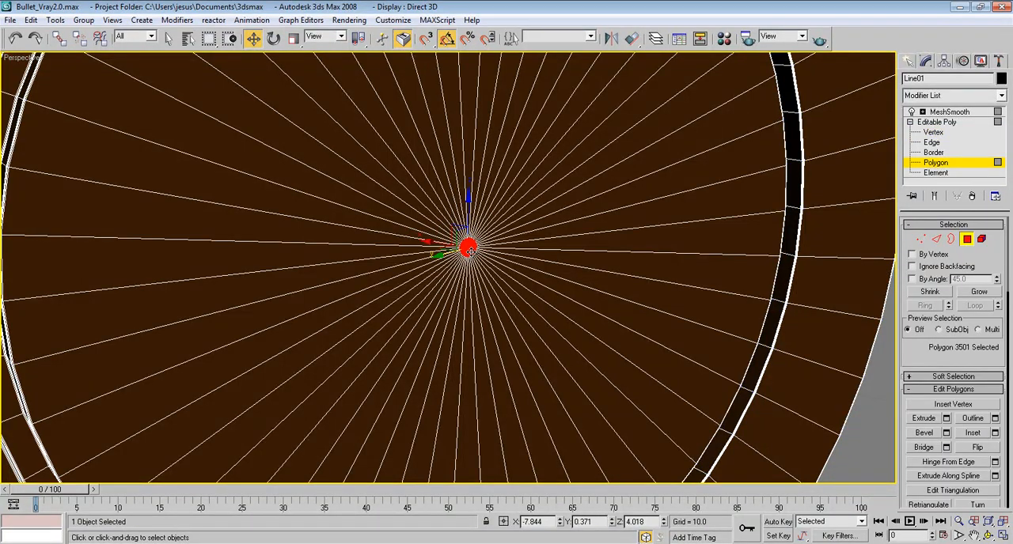
scroll(459, 245, "up", 3)
scroll(426, 230, "down", 1)
scroll(428, 234, "down", 2)
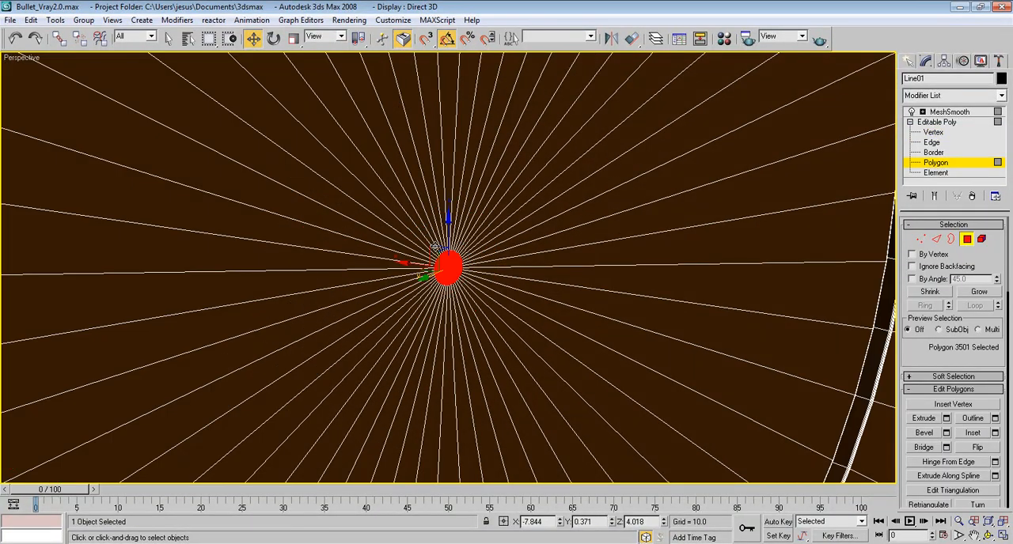
left_click(946, 419)
left_click_drag(764, 255, 766, 245)
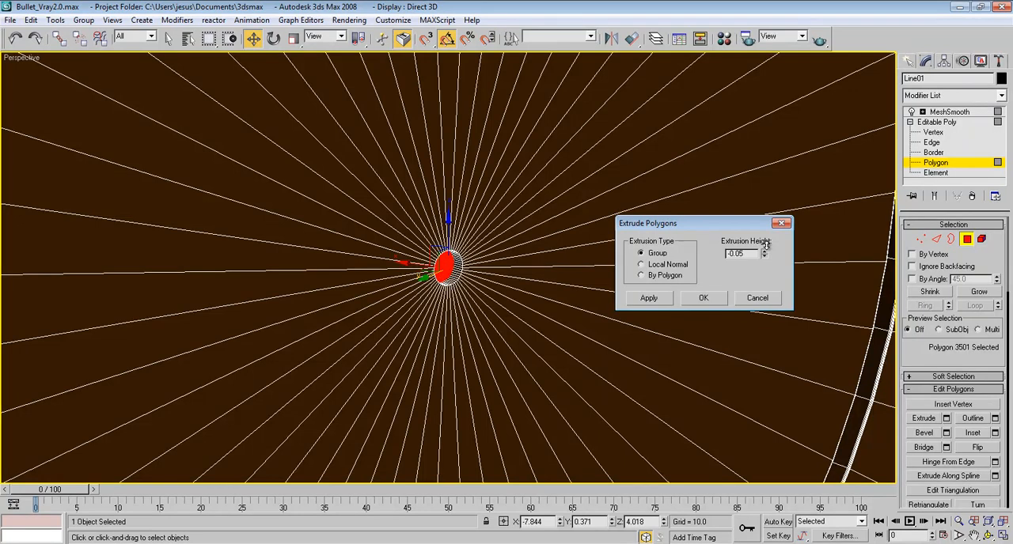
left_click(703, 299)
left_click(966, 239)
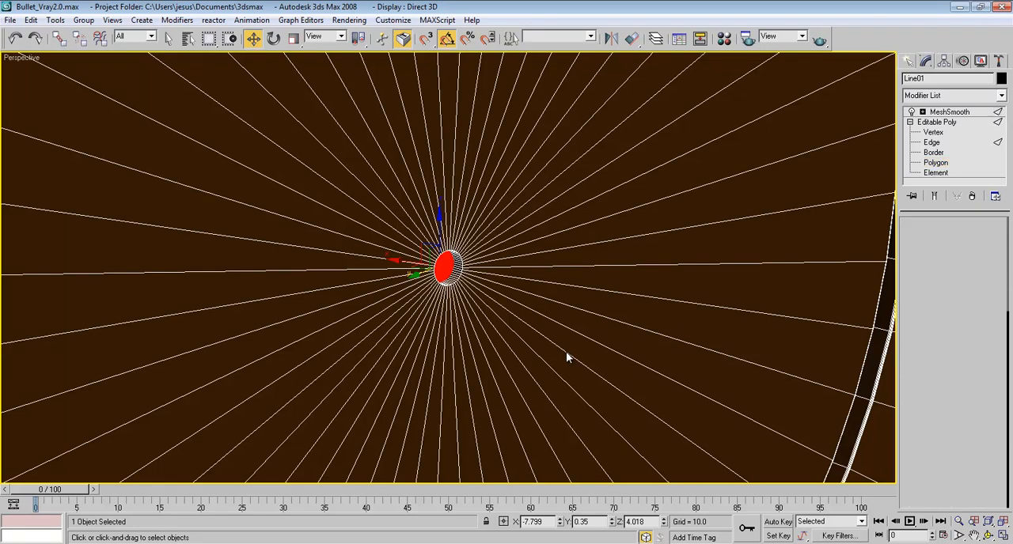
Step: Chamfer the outer circular edge loop of the small central hole in the base by 0.01 with 4 segments
key("2")
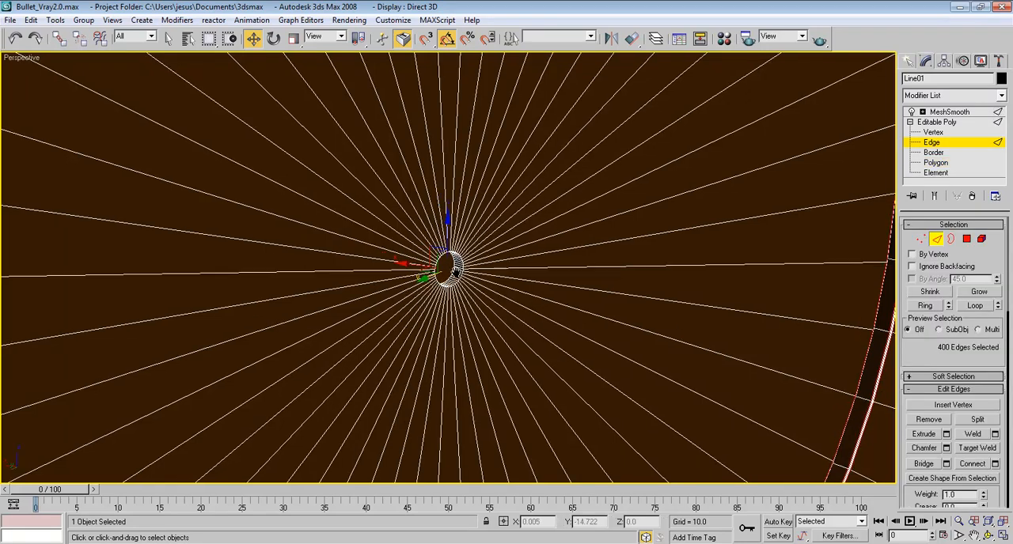
middle_click_drag(455, 273, 462, 278)
scroll(463, 280, "up", 4)
scroll(465, 280, "down", 2)
left_click(467, 277)
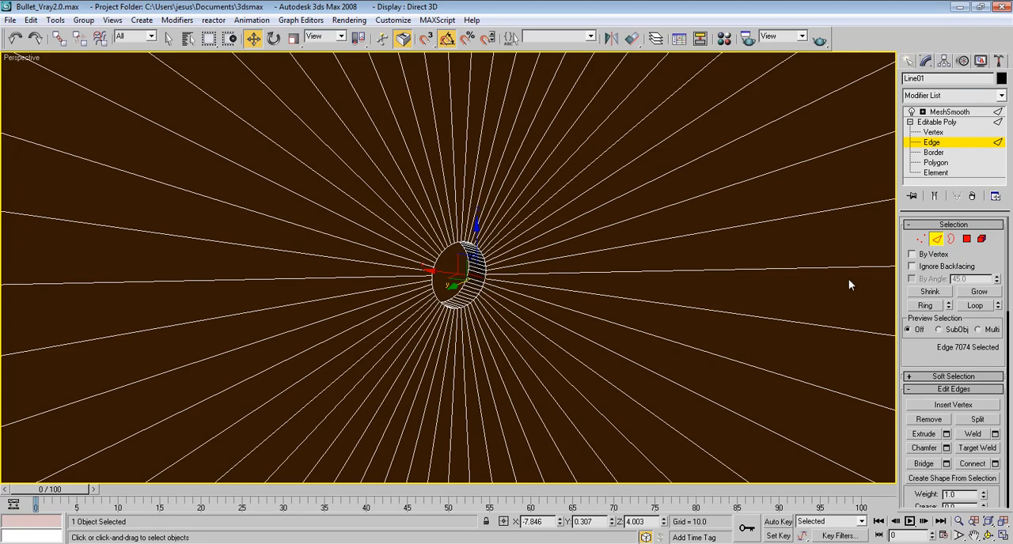
left_click(485, 276)
left_click(485, 276)
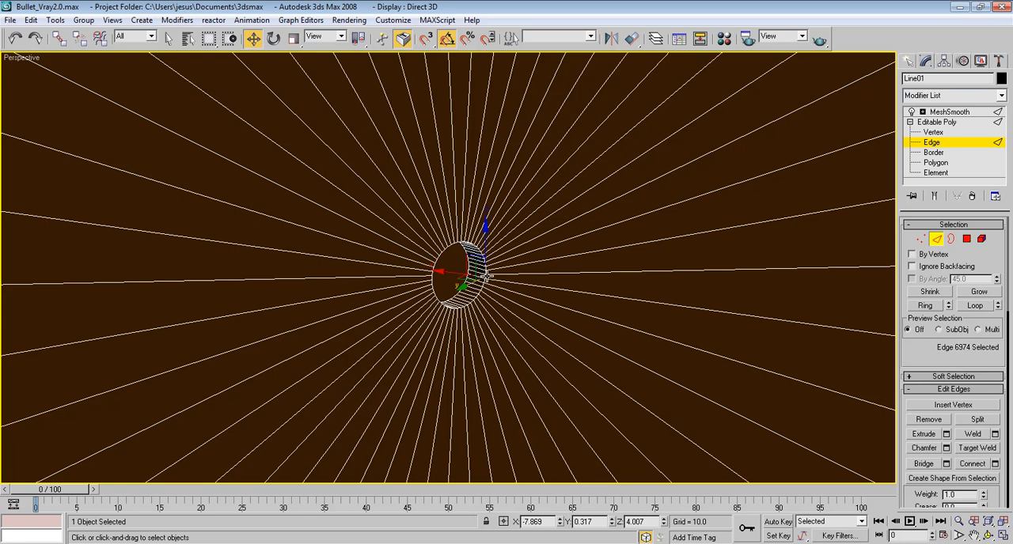
scroll(473, 280, "up", 5)
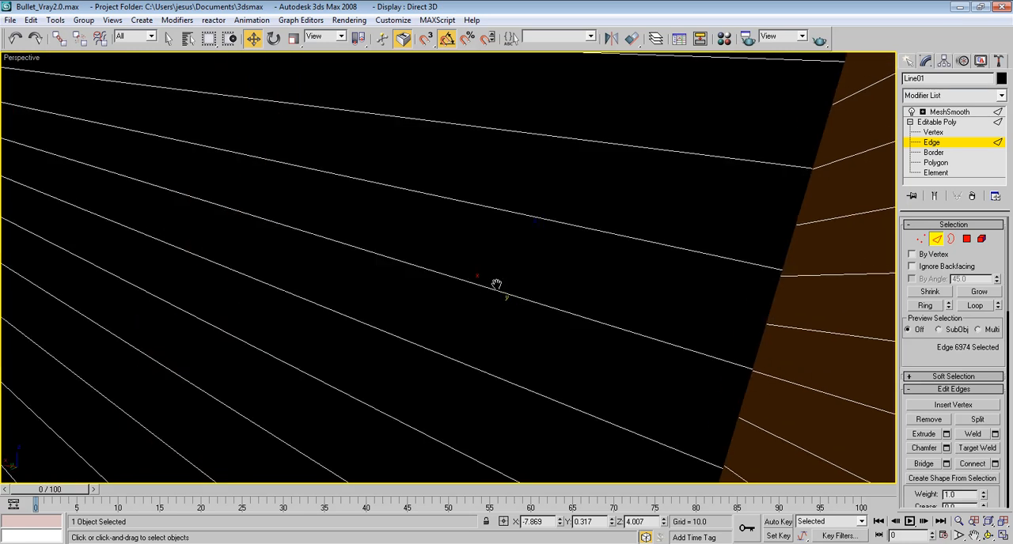
scroll(491, 284, "down", 4)
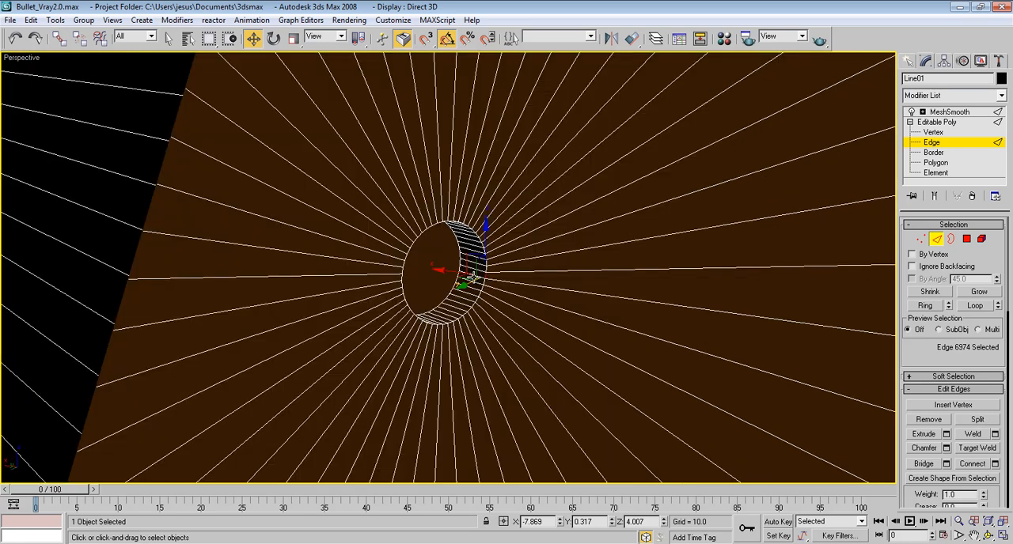
left_click(442, 300, "ctrl")
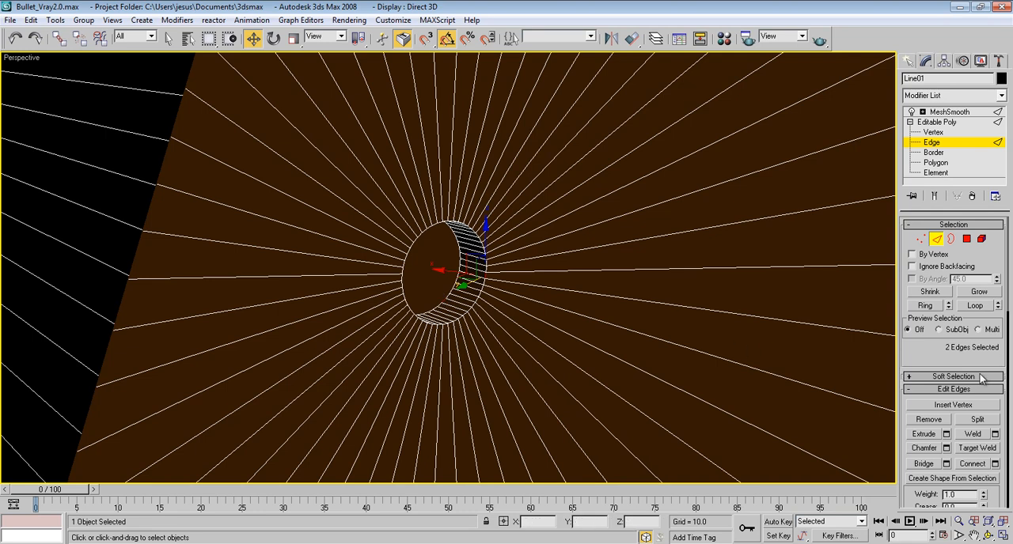
left_click(988, 307)
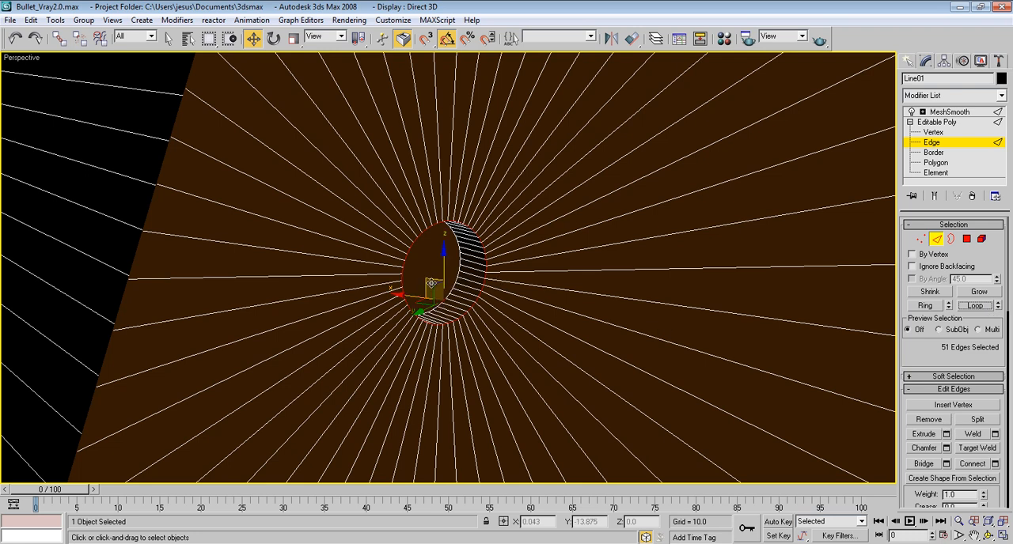
left_click(448, 304, "alt")
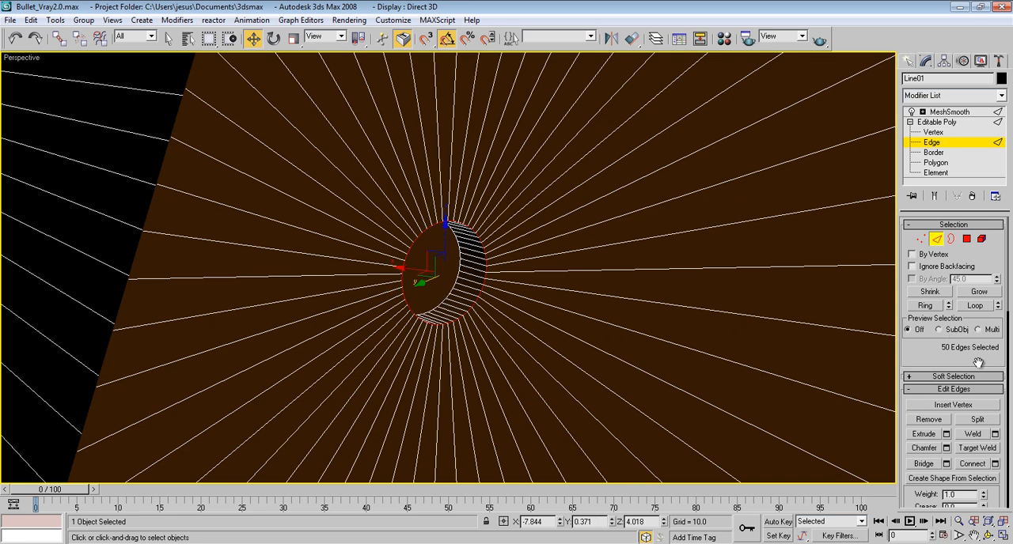
left_click(946, 449)
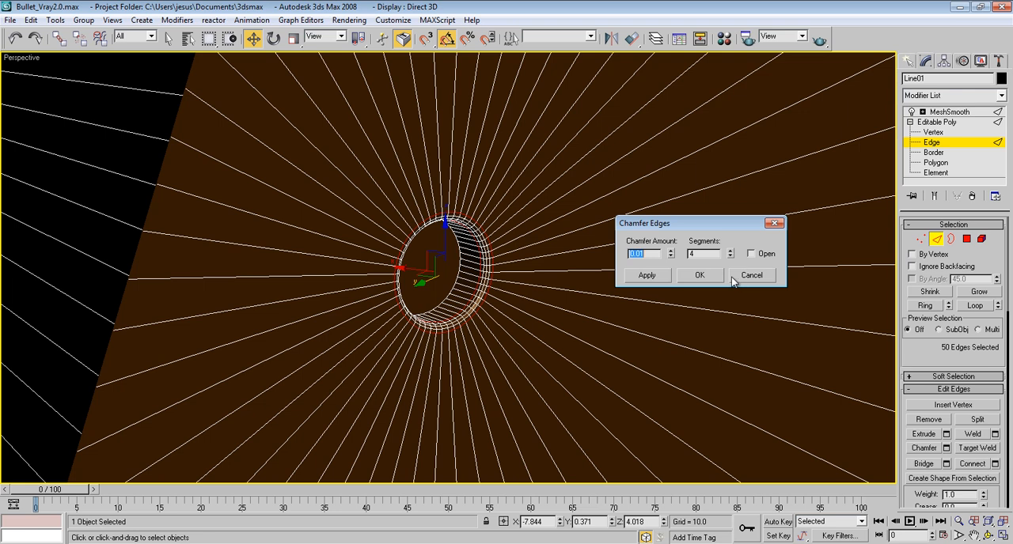
left_click(701, 275)
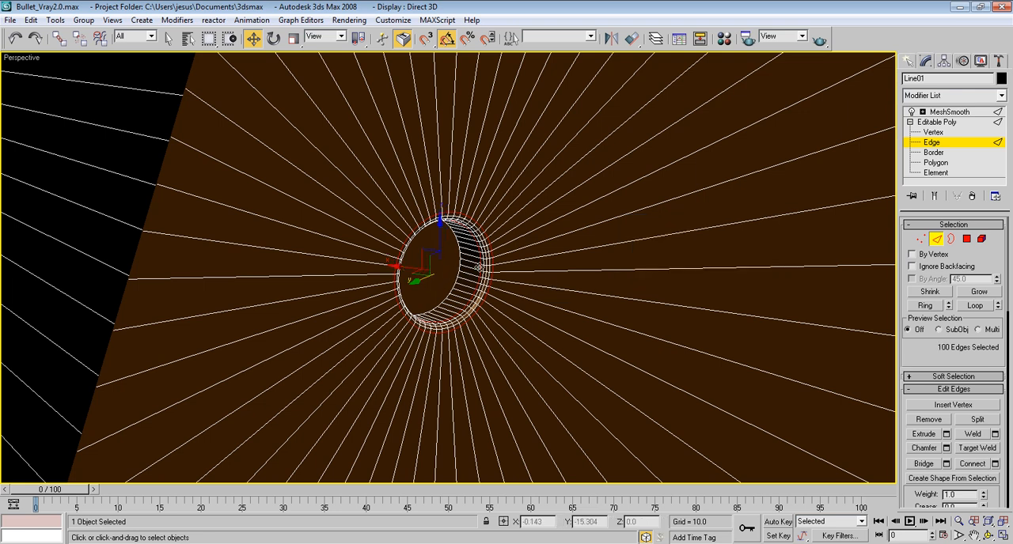
Step: Return to the MeshSmooth level and deselect the bullet to examine the smoothed base with its central hole
left_click(966, 238)
left_click(450, 267)
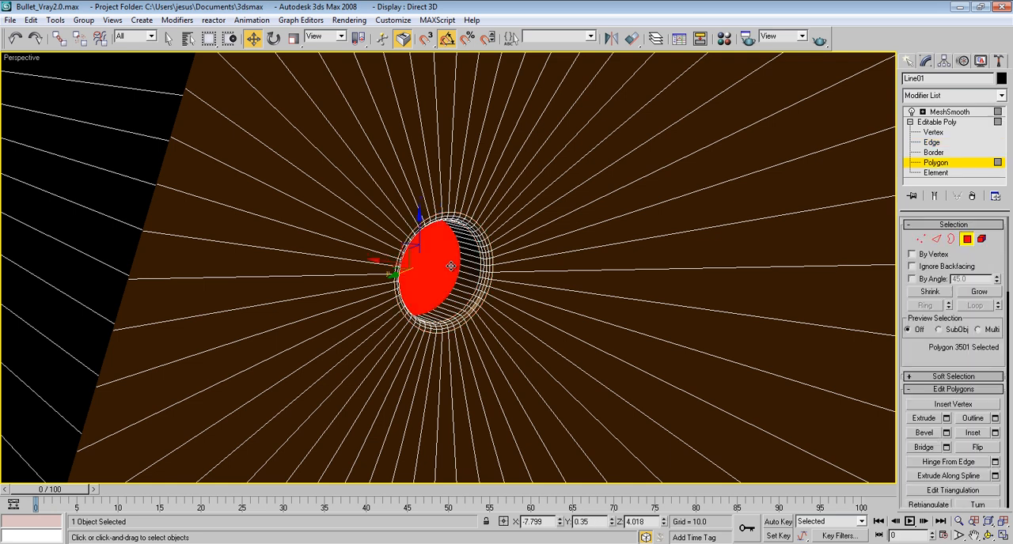
left_click(457, 281)
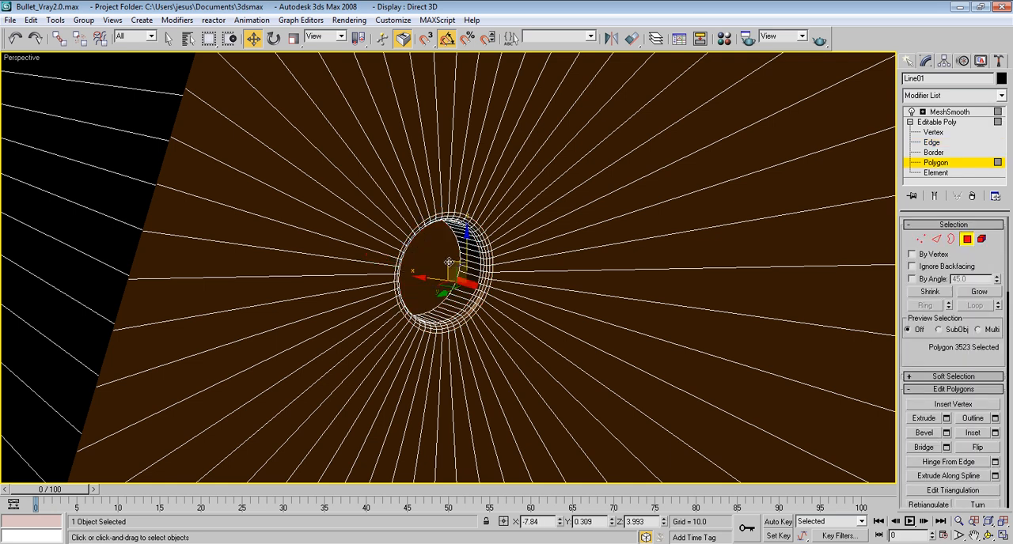
scroll(449, 275, "down", 8)
left_click(708, 205)
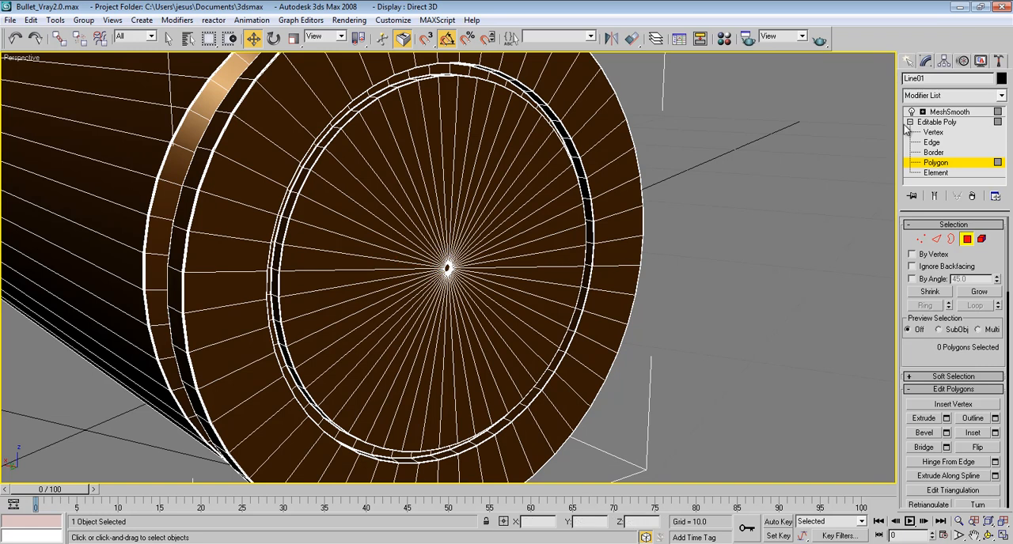
left_click(942, 122)
left_click(949, 112)
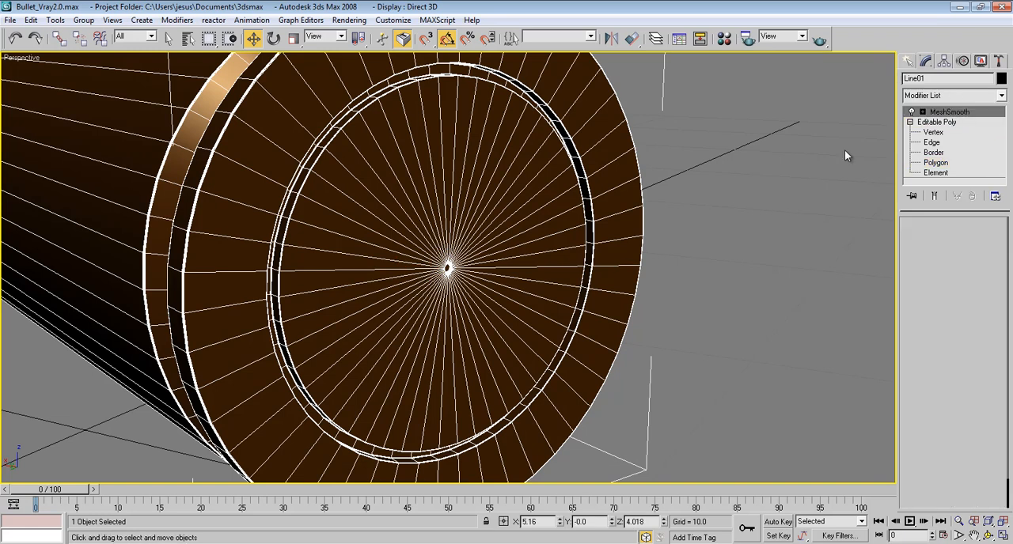
left_click(745, 207)
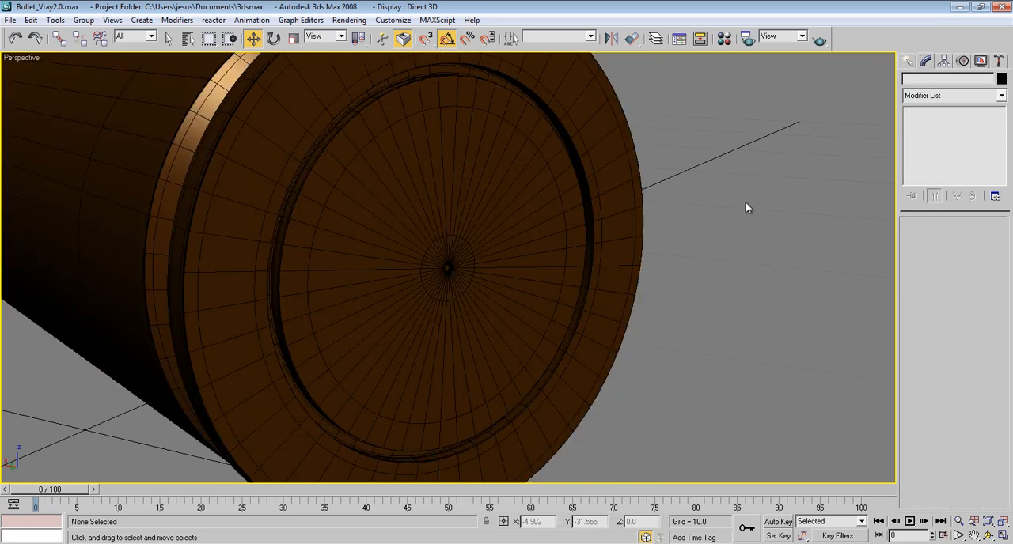
scroll(697, 165, "down", 6)
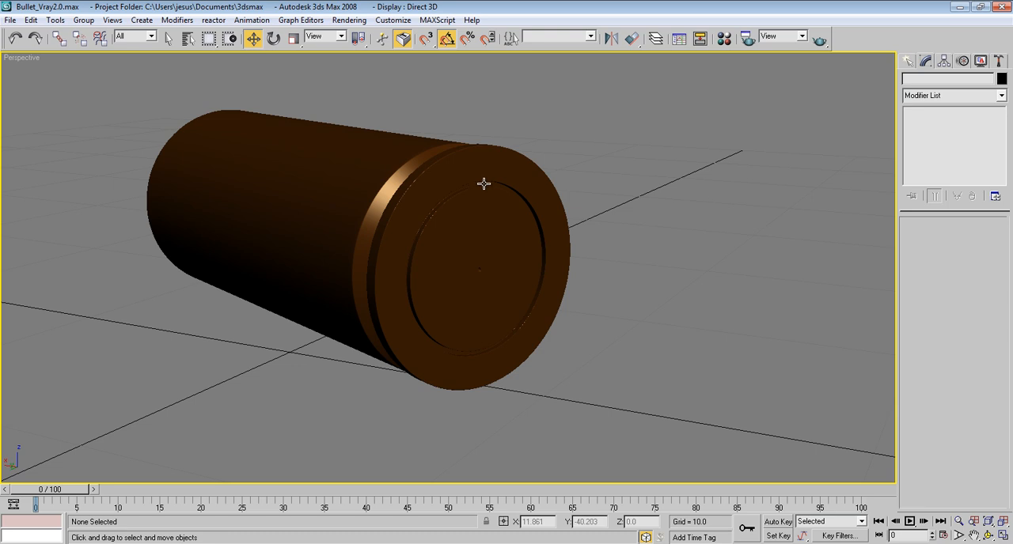
scroll(489, 202, "up", 3)
Step: Connect the ring of radial edges on the base's outer face with one segment, slid close to the outer rim
left_click(492, 226)
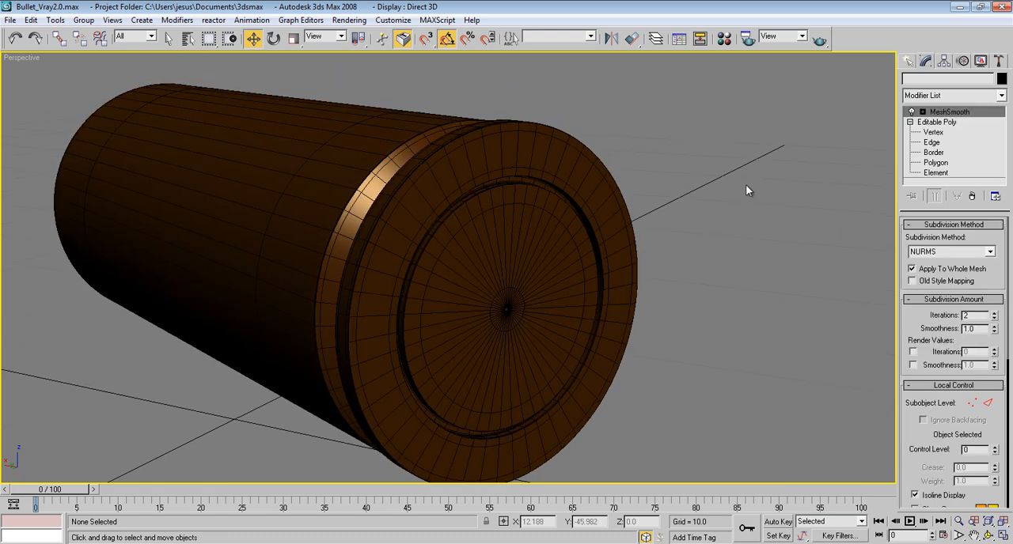
left_click(946, 123)
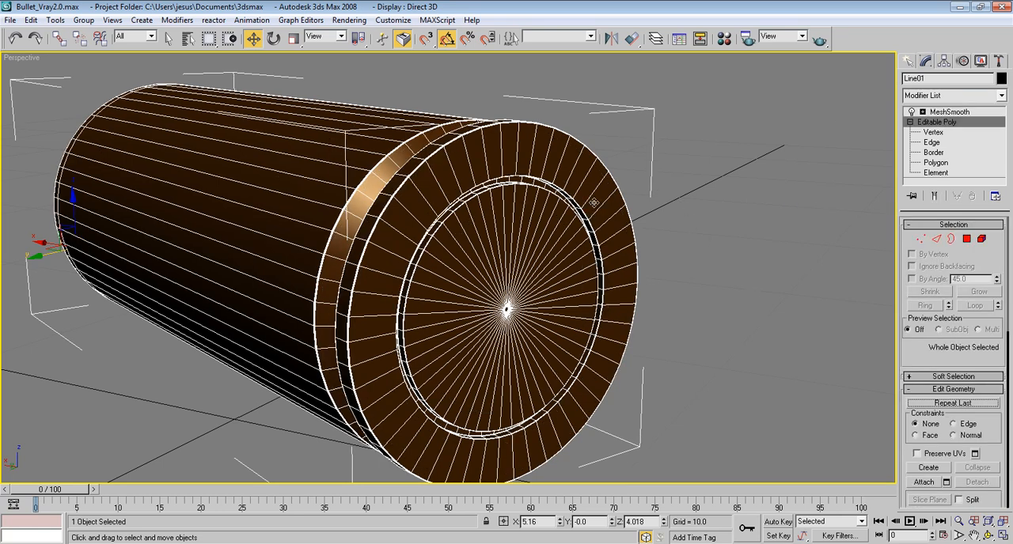
left_click(936, 238)
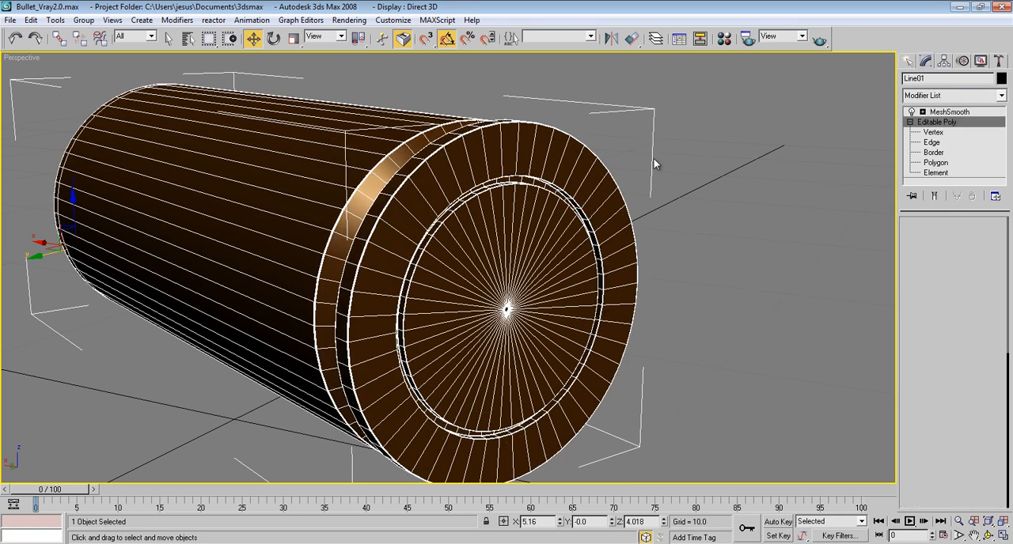
left_click(559, 161)
left_click(925, 305)
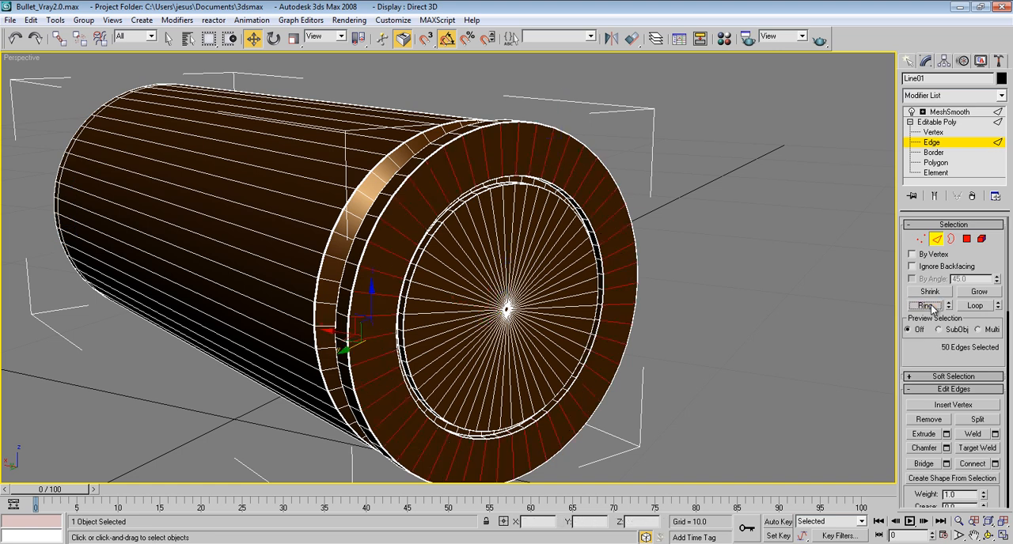
left_click(995, 465)
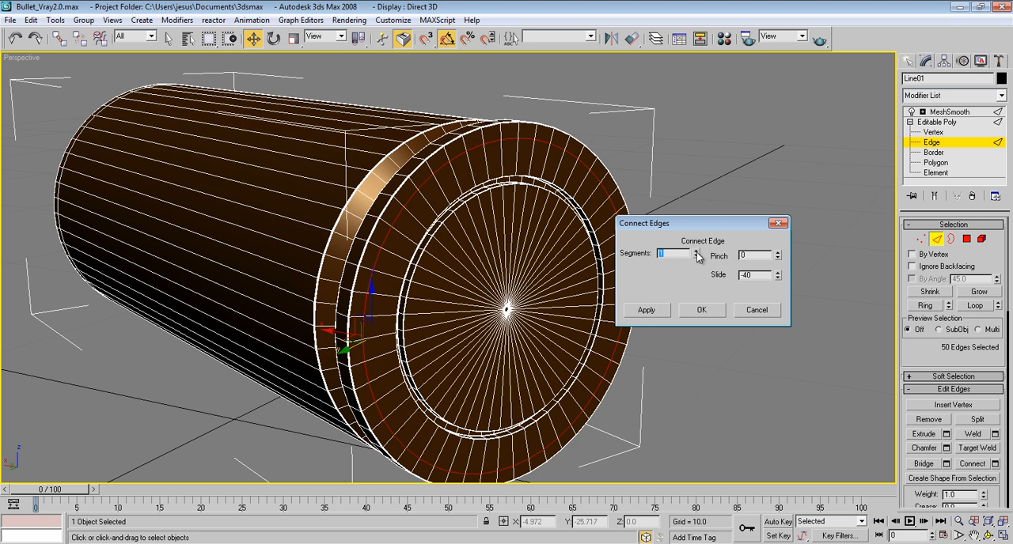
left_click_drag(777, 278, 789, 316)
left_click(699, 311)
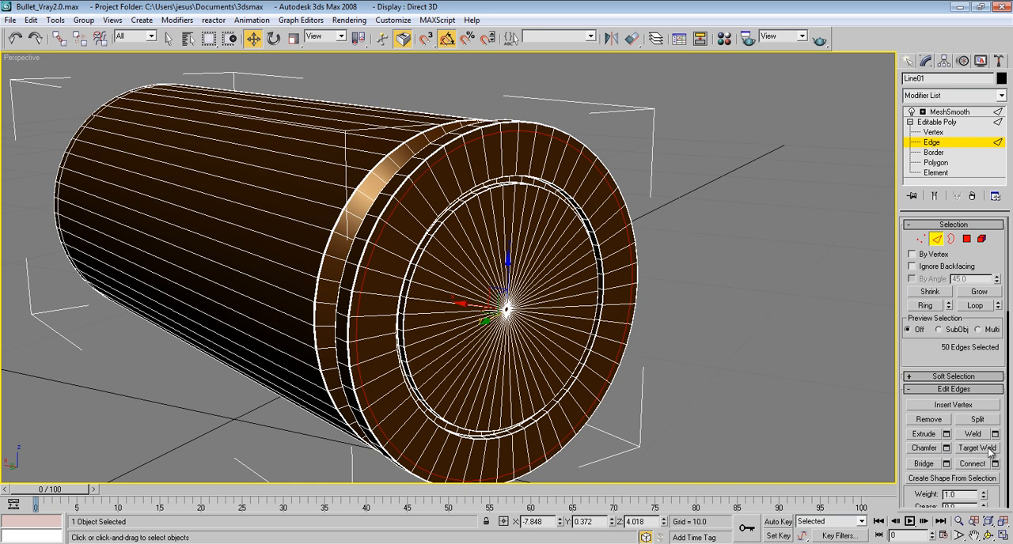
Step: Chamfer the new edge loop near the base's outer rim by 0.03 with 2 segments
left_click(947, 448)
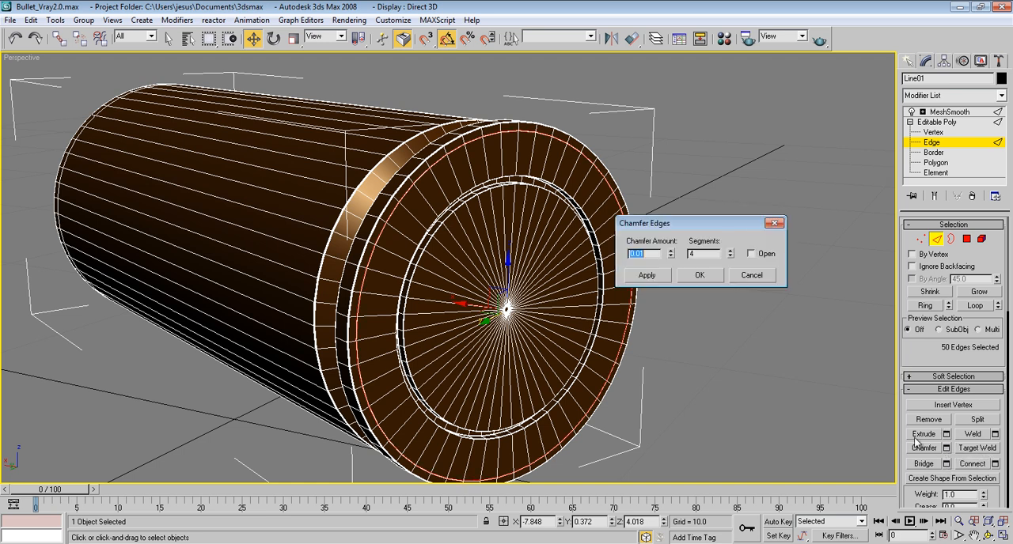
scroll(554, 295, "up", 10)
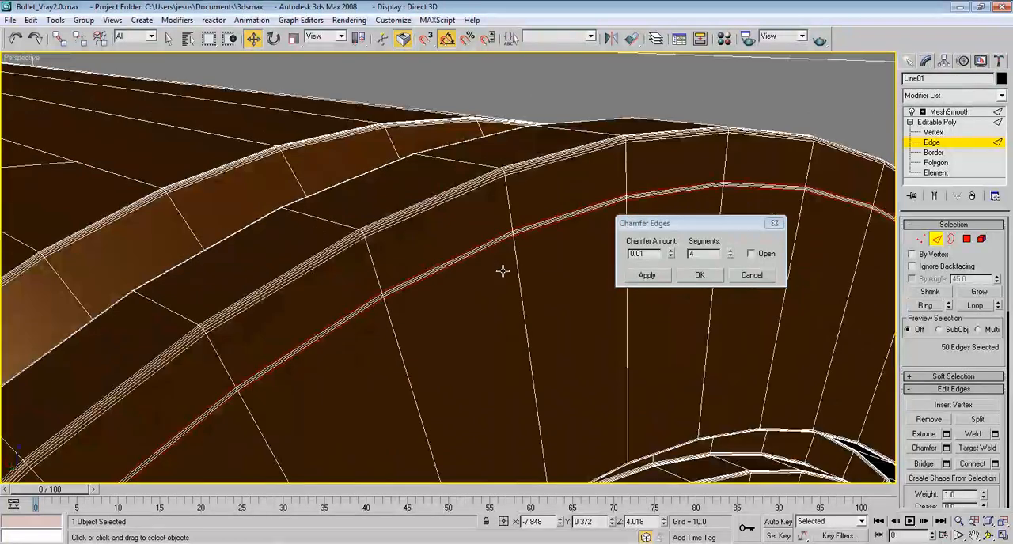
left_click_drag(730, 258, 734, 263)
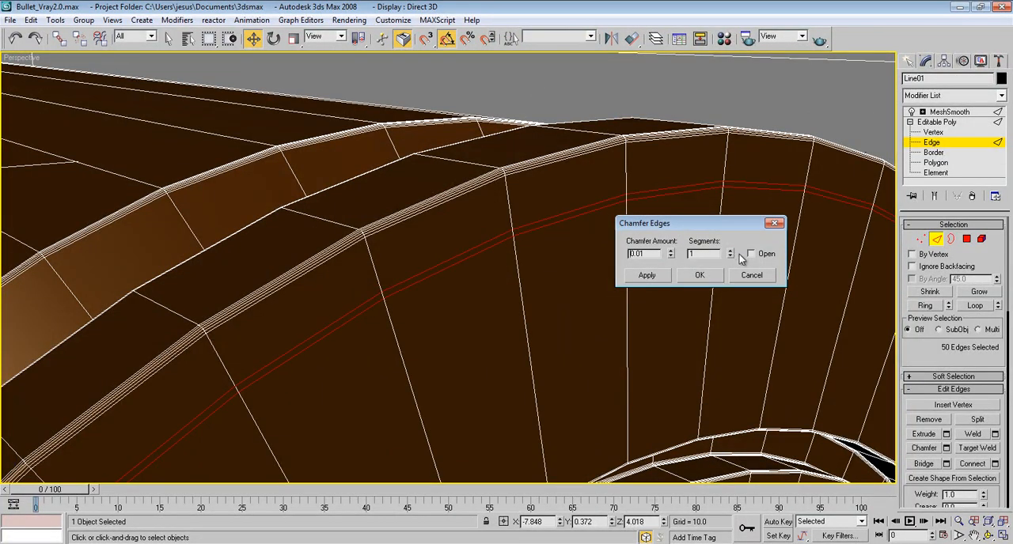
left_click(731, 250)
left_click_drag(671, 254, 677, 251)
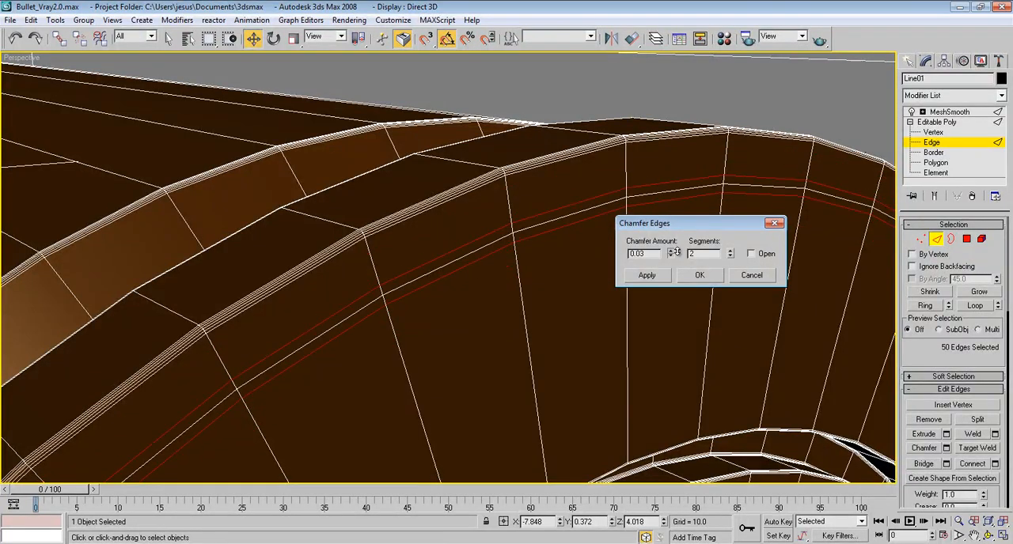
left_click(700, 275)
Step: Select the middle loop of the chamfered band and move it slightly into the base along X, to about -7.823
left_click(552, 233)
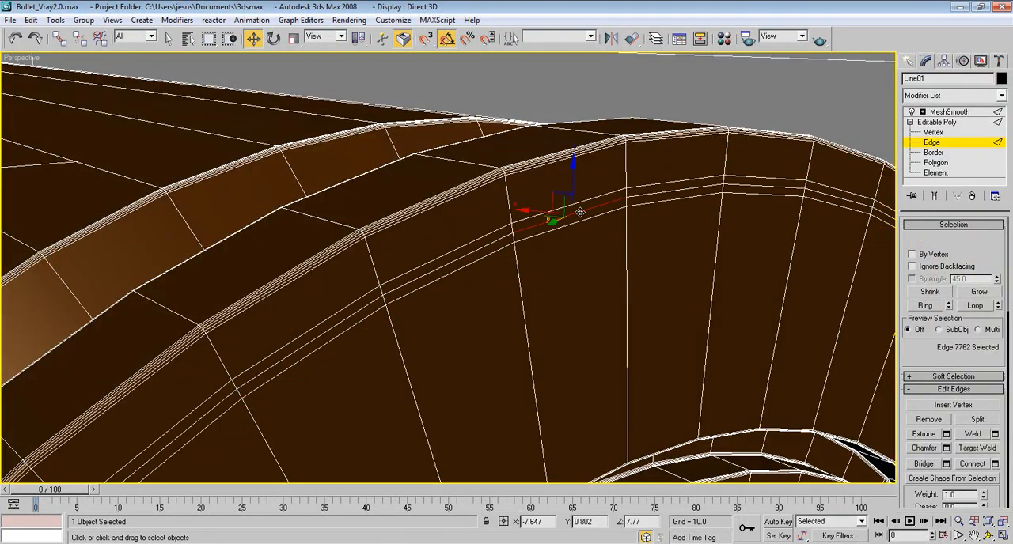
left_click(972, 306)
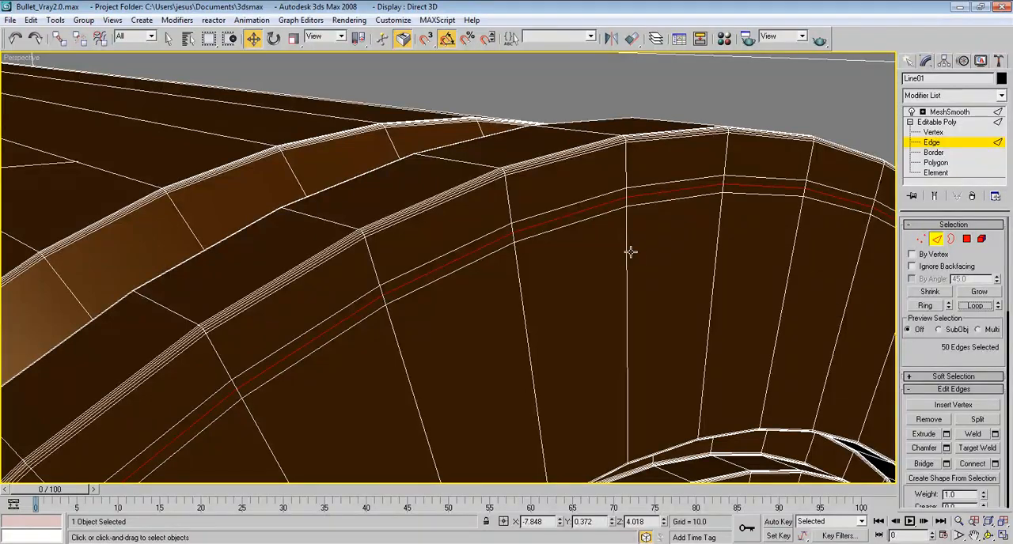
middle_click_drag(514, 295, 544, 328, "alt")
middle_click_drag(513, 396, 509, 385, "alt")
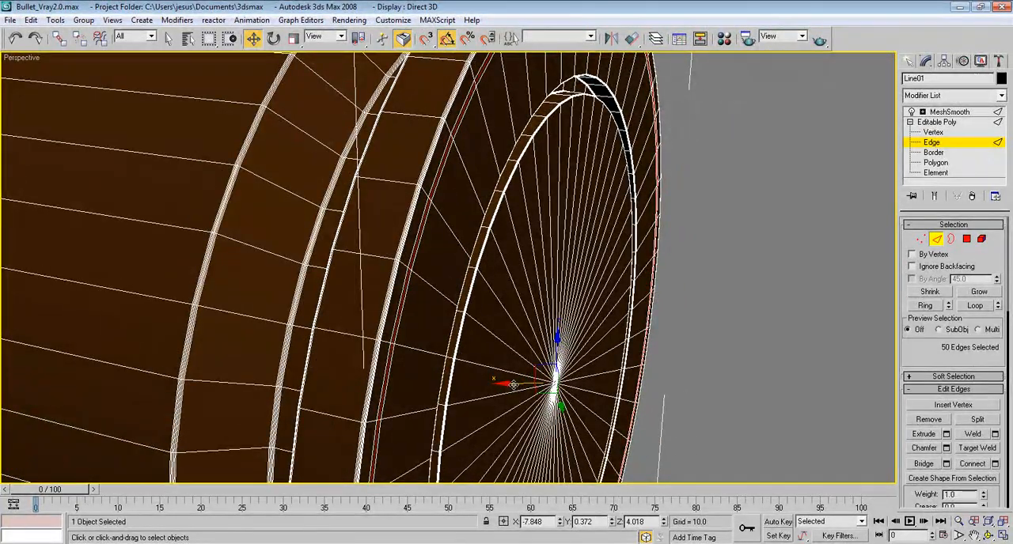
middle_click_drag(493, 366, 419, 283, "alt")
scroll(533, 363, "up", 3)
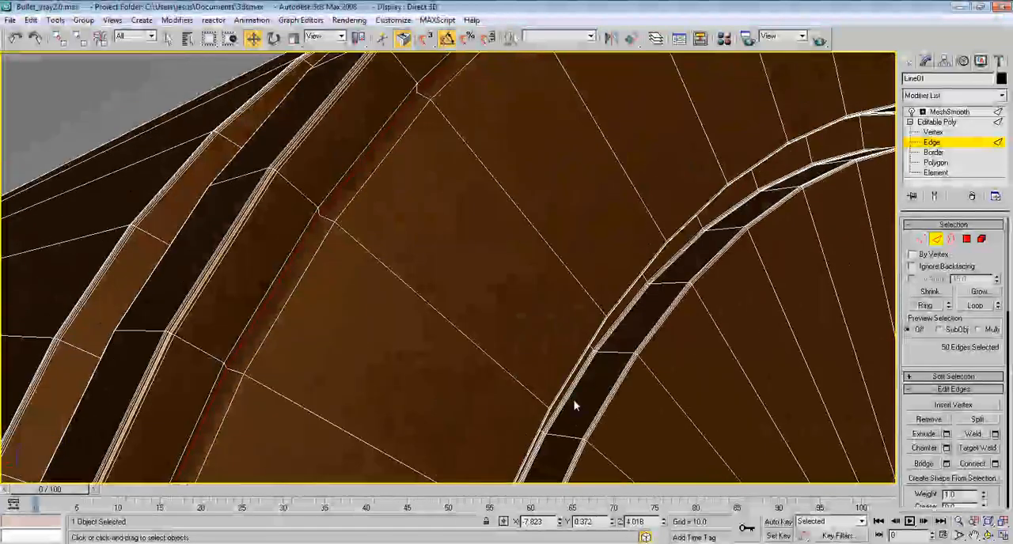
Step: Add the band's two neighbouring edge loops to the selected middle loop and chamfer all three by 0.01 with 4 segments
left_click(381, 156, "ctrl")
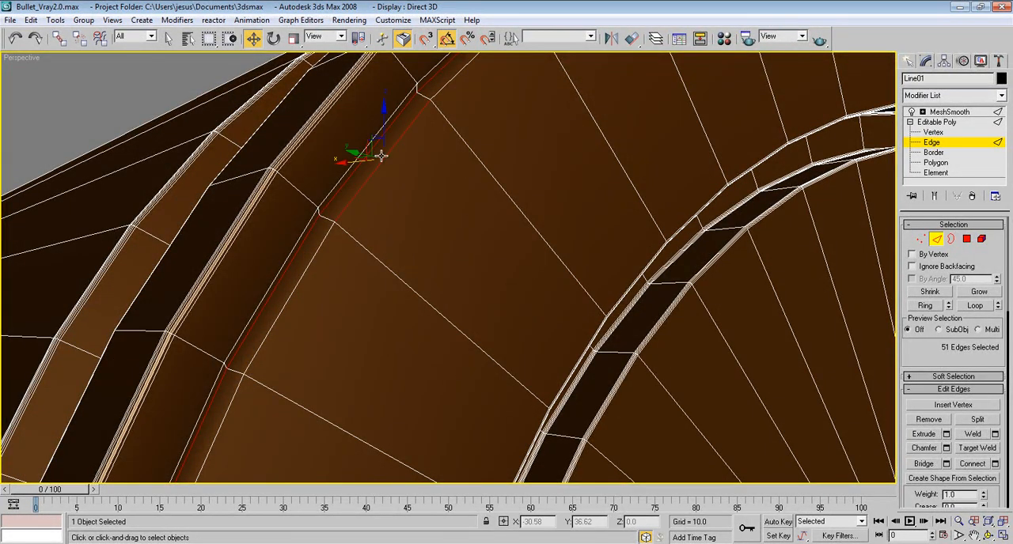
left_click(309, 219, "ctrl")
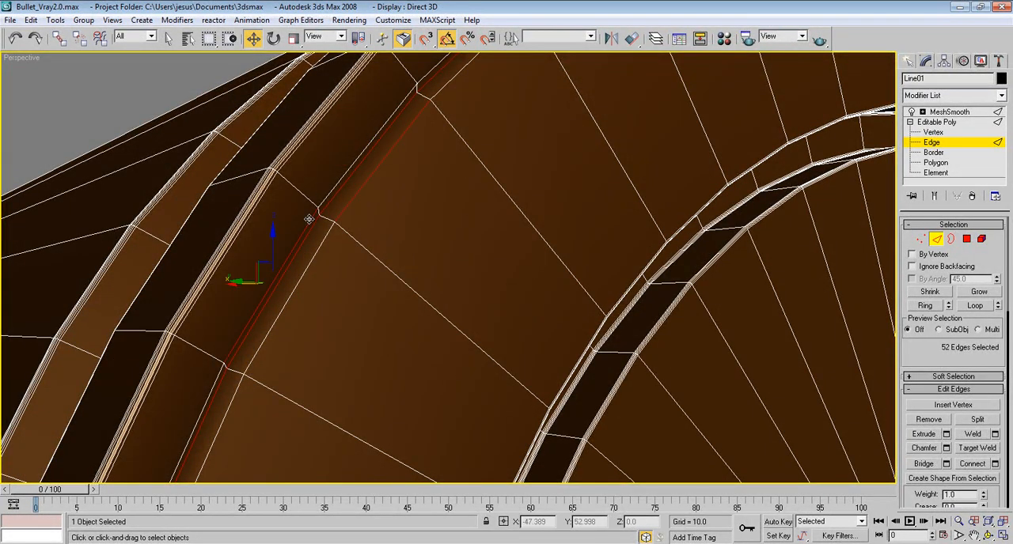
left_click(974, 305)
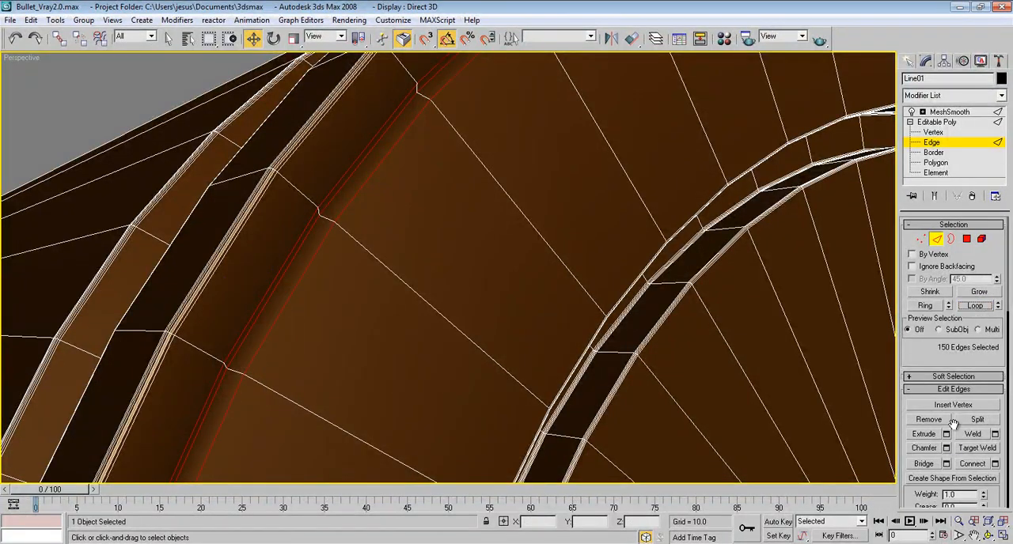
left_click(946, 448)
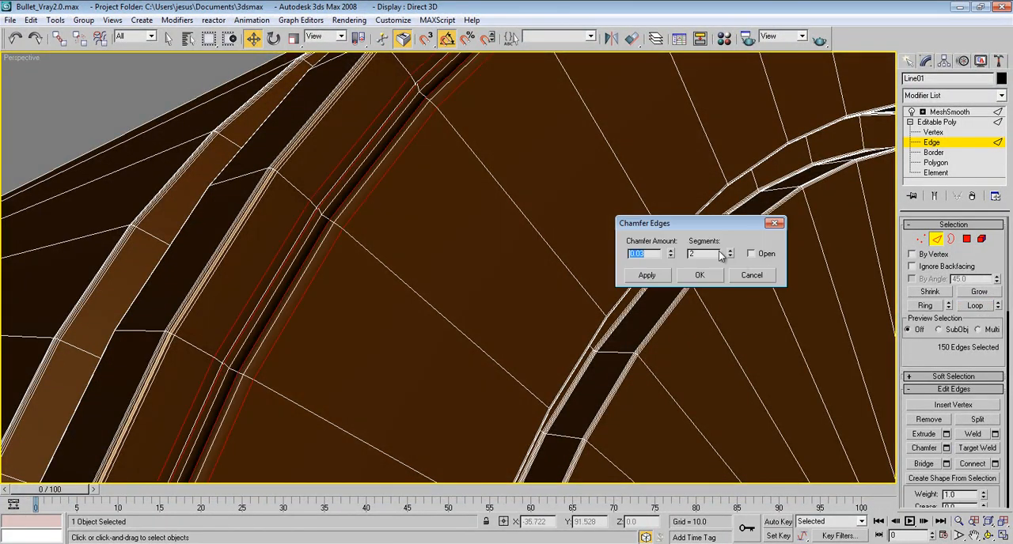
left_click(672, 253)
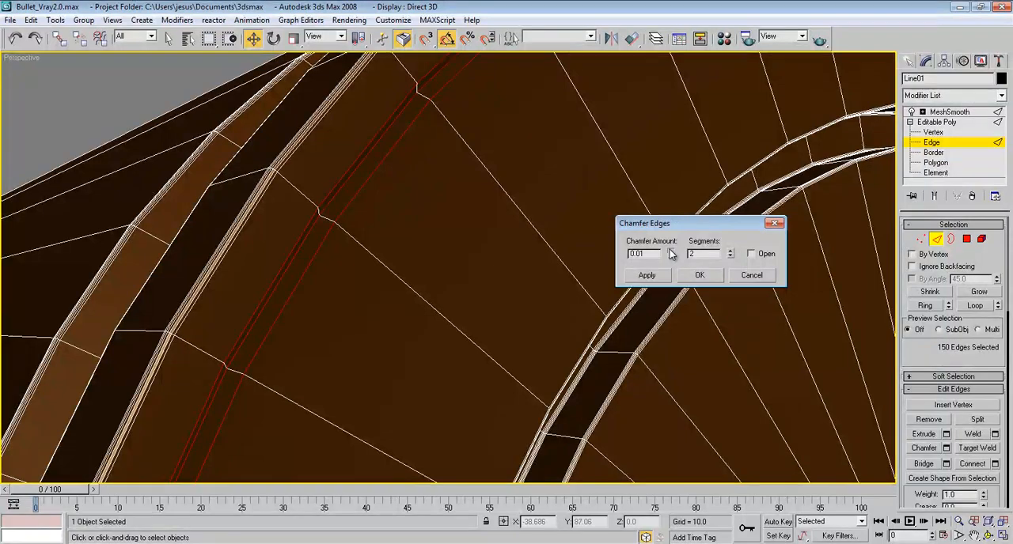
left_click(670, 250)
left_click(730, 250)
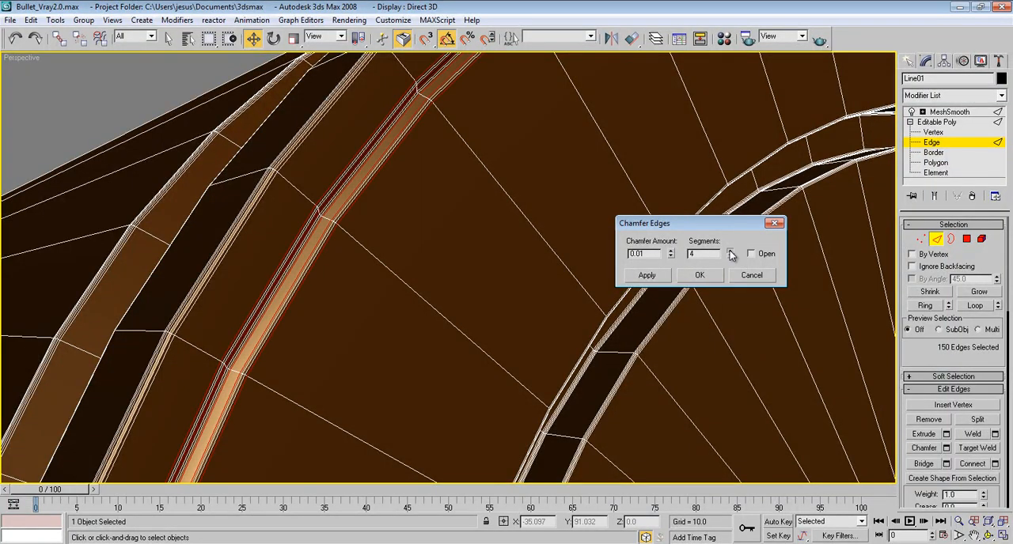
left_click(700, 276)
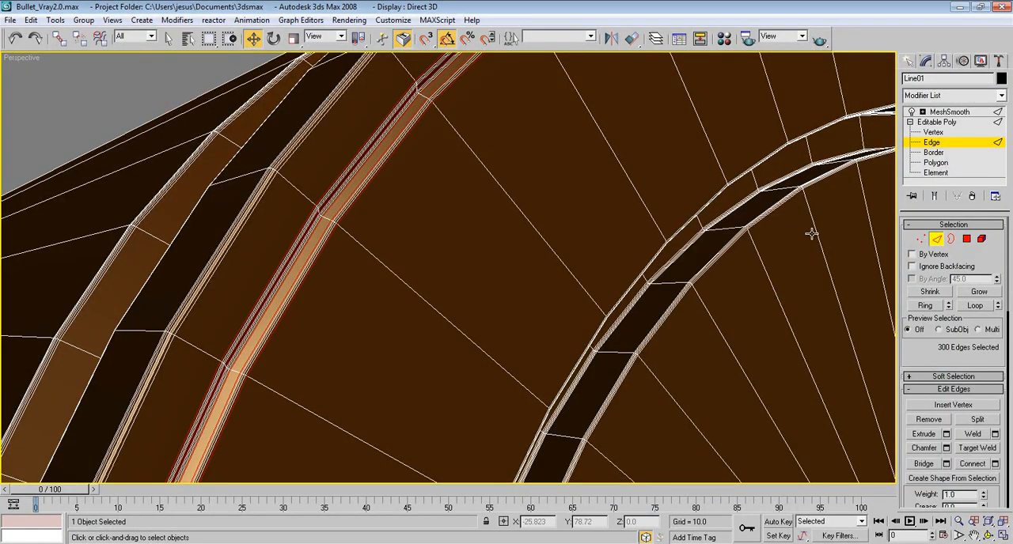
Step: Select the full ring of polygons on the base's outer face, between the outer rim band and the inner circular groove
left_click(934, 122)
middle_click_drag(651, 231, 593, 211)
scroll(601, 208, "down", 3)
scroll(601, 208, "down", 5)
scroll(603, 210, "up", 2)
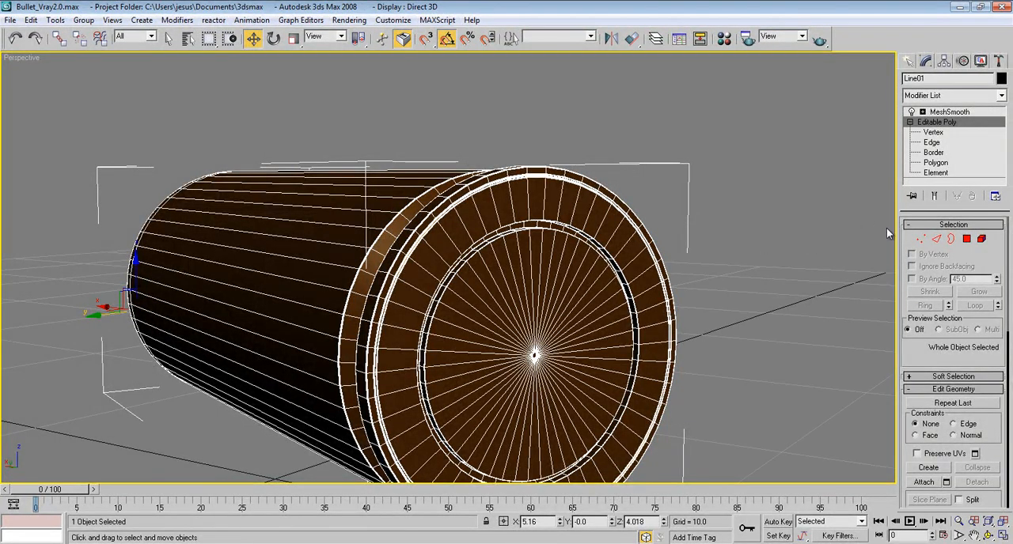
left_click(938, 240)
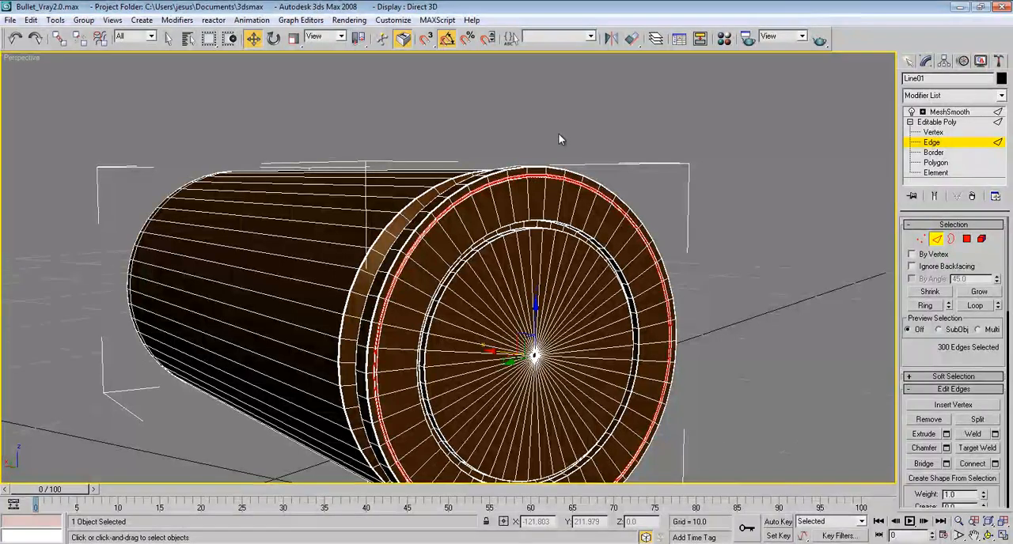
left_click(515, 208)
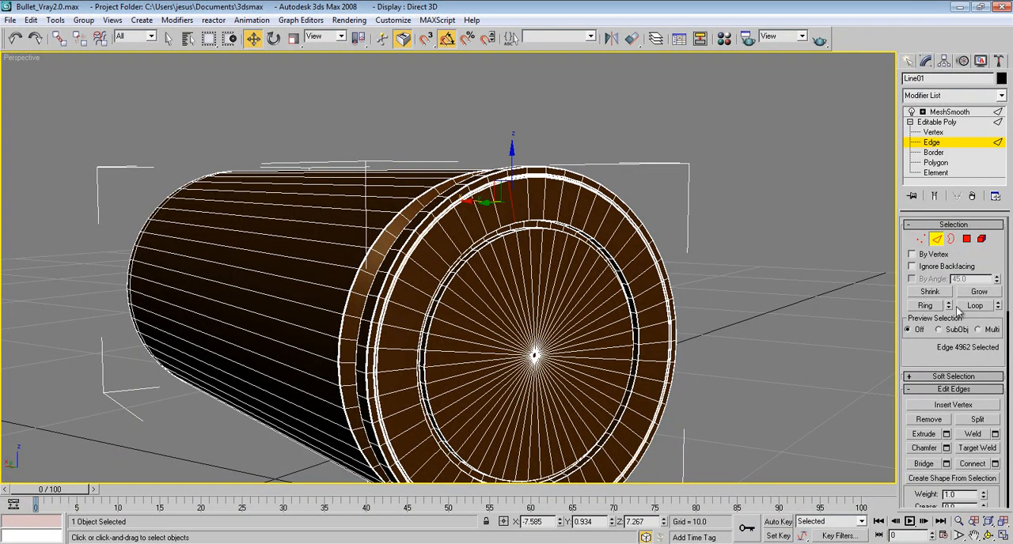
left_click(927, 308)
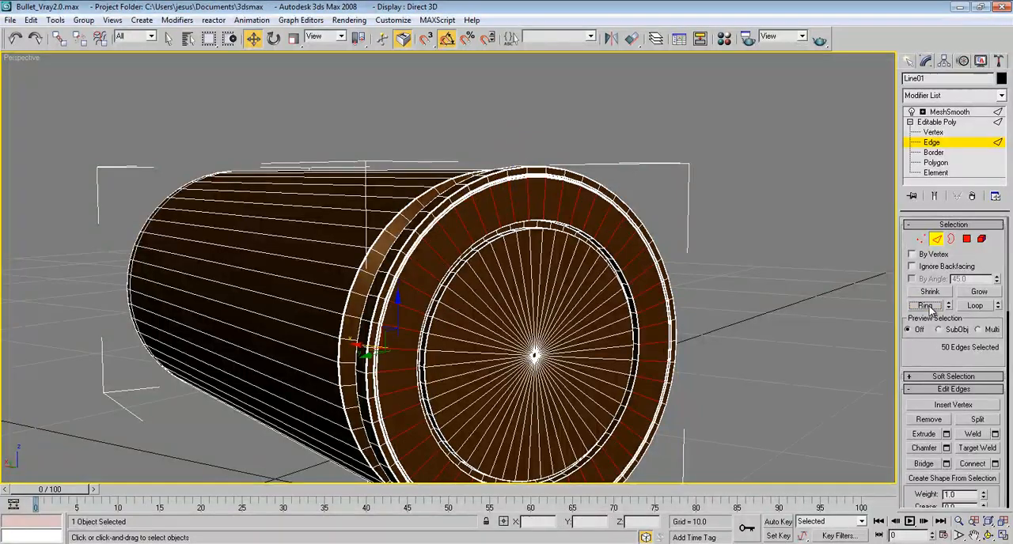
left_click(969, 241, "ctrl")
middle_click_drag(559, 282, 583, 151, "alt")
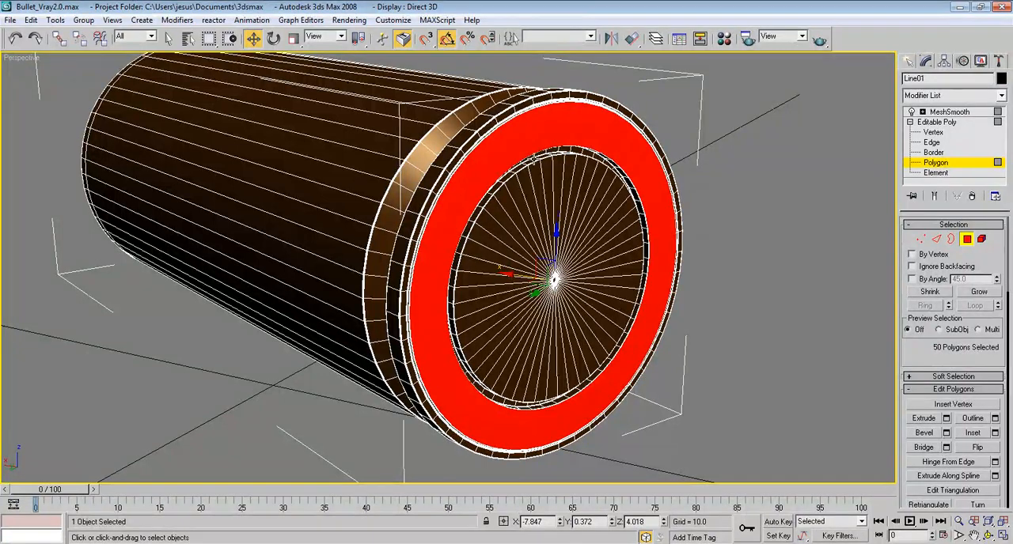
Step: Restore the four-viewport layout, start an ActiveShade preview in the active perspective view and frame the bullet in the other perspective view
middle_click_drag(509, 232, 540, 243)
key("alt+w")
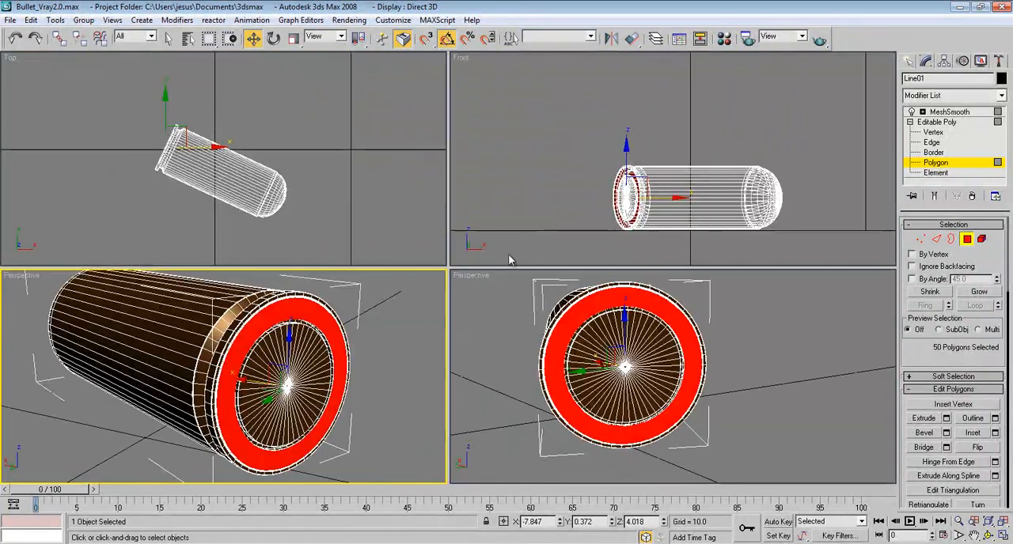
right_click(24, 277)
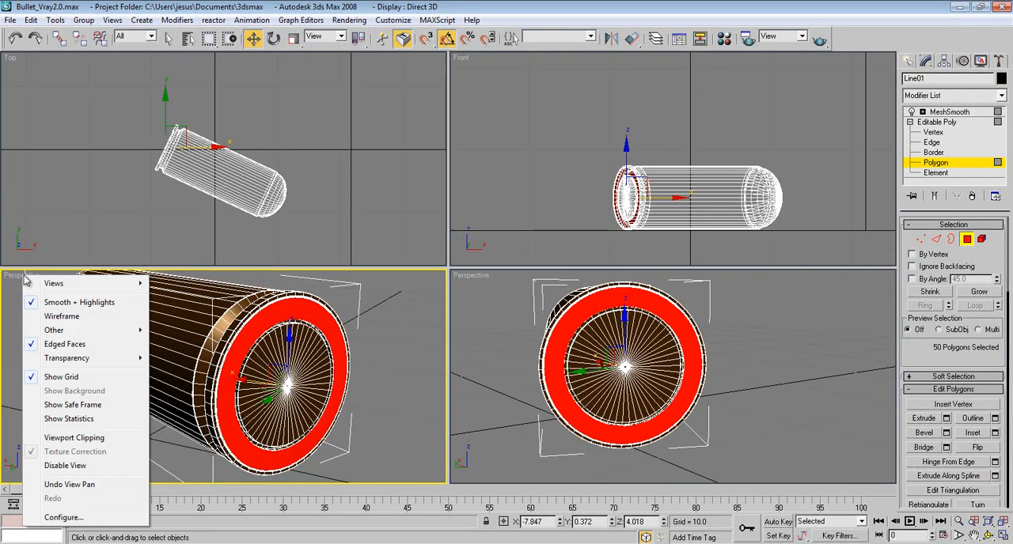
mouse_move(55, 283)
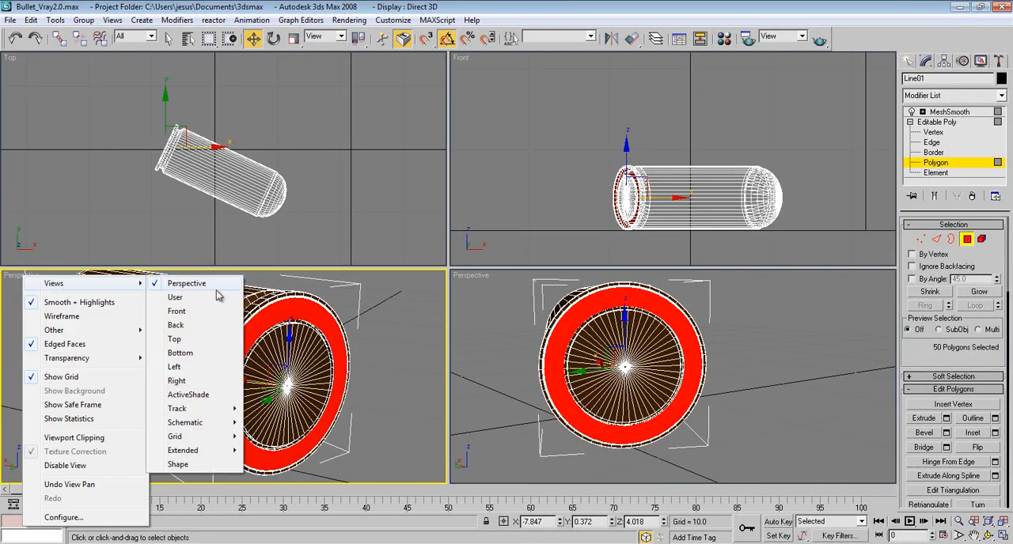
left_click(206, 394)
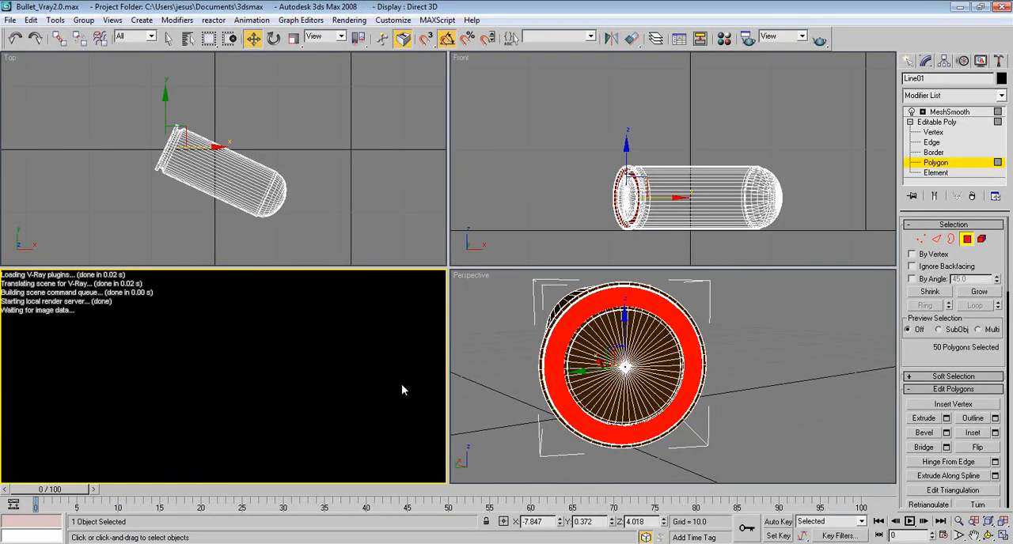
middle_click_drag(551, 332, 577, 346, "alt")
scroll(596, 352, "down", 3)
Step: Show the checkered background on the bullet material's sample, copy the material to the adjacent free slot and rename the copy Chrome
key("m")
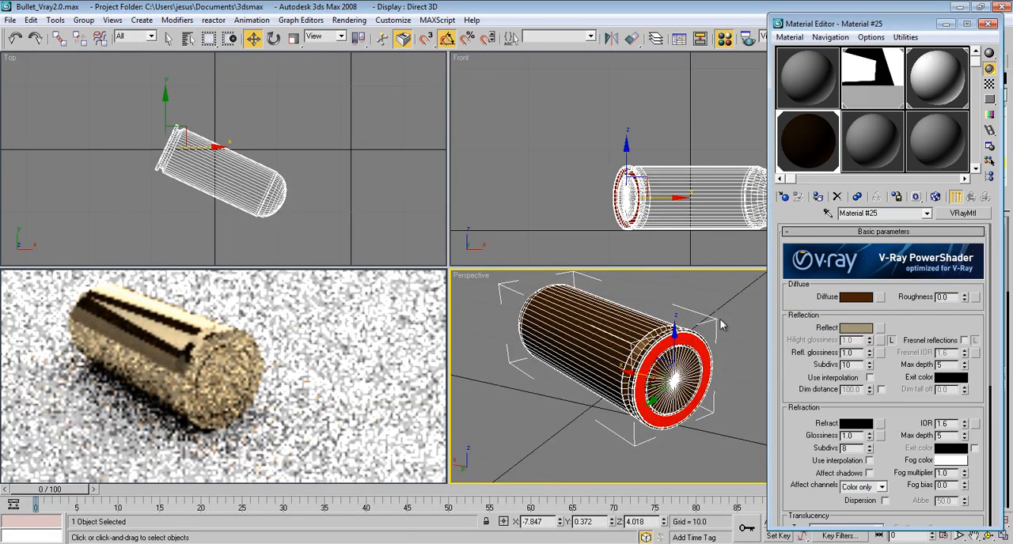
left_click(989, 84)
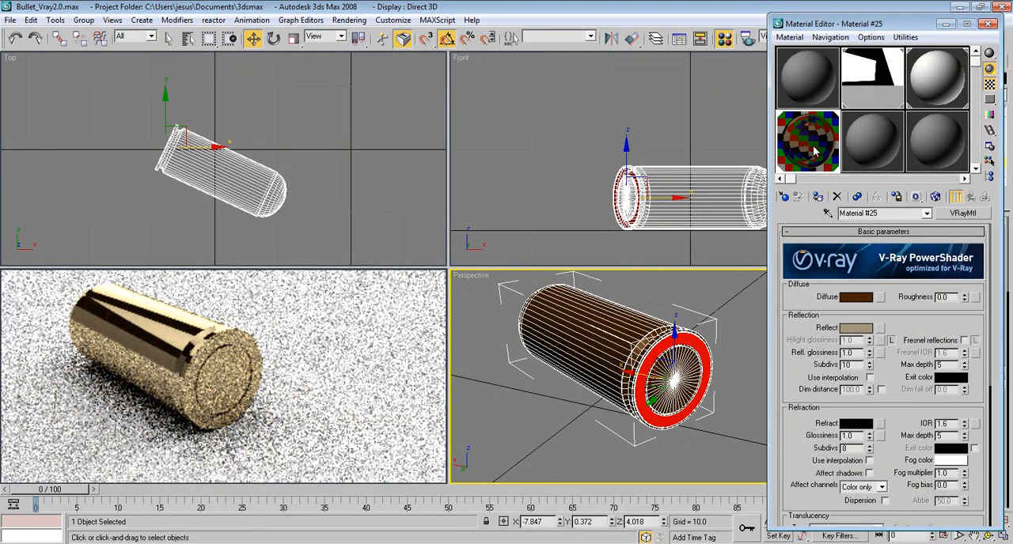
left_click(884, 154)
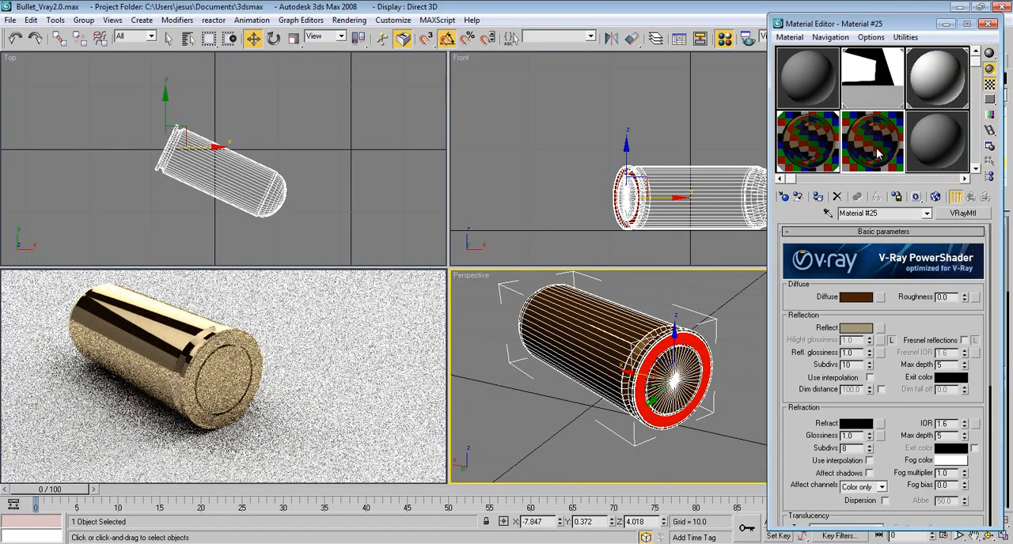
left_click(868, 213)
type("ghj")
left_click_drag(898, 215, 813, 216)
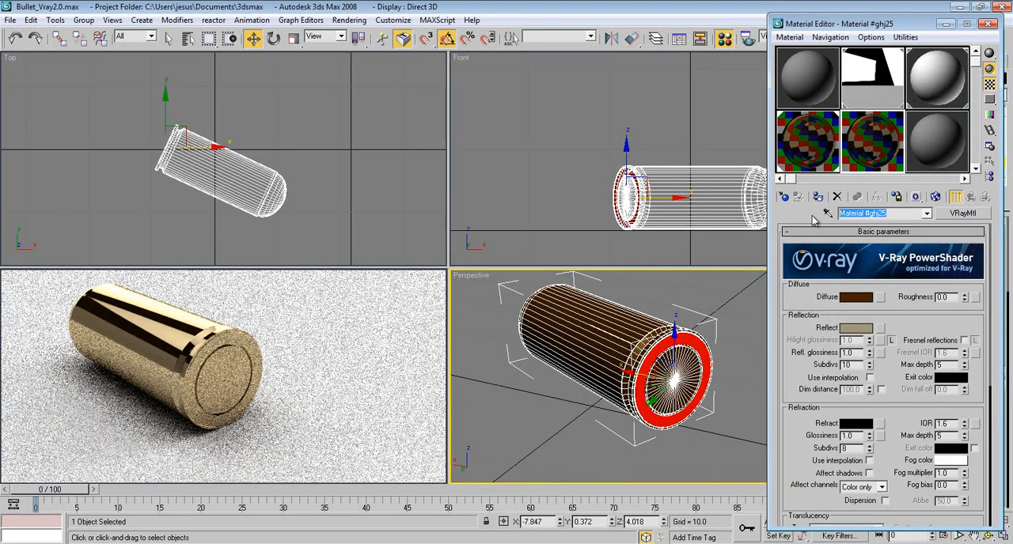
type("Chrome")
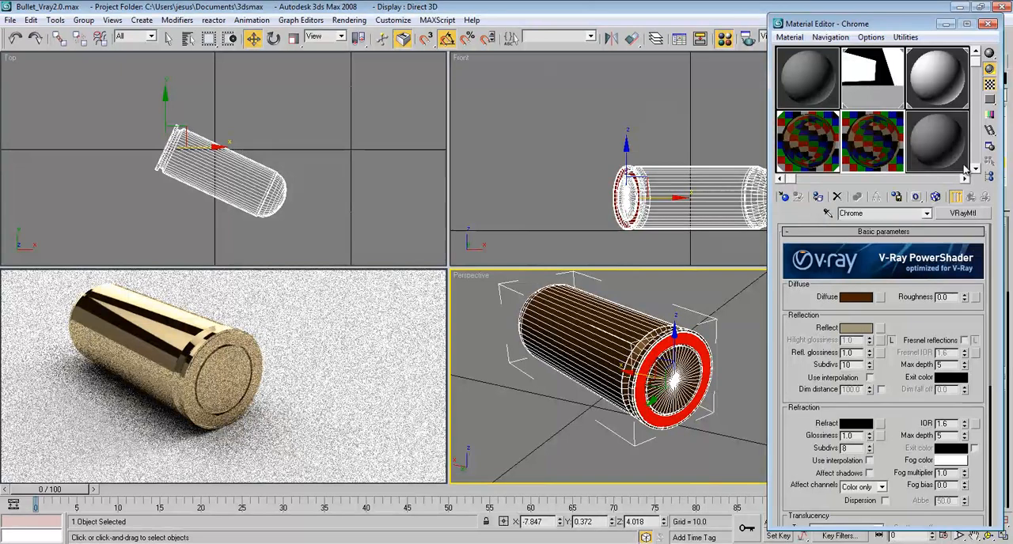
Step: Rename the bullet's original brass material as Gold
left_click(812, 141)
left_click_drag(885, 213, 812, 224)
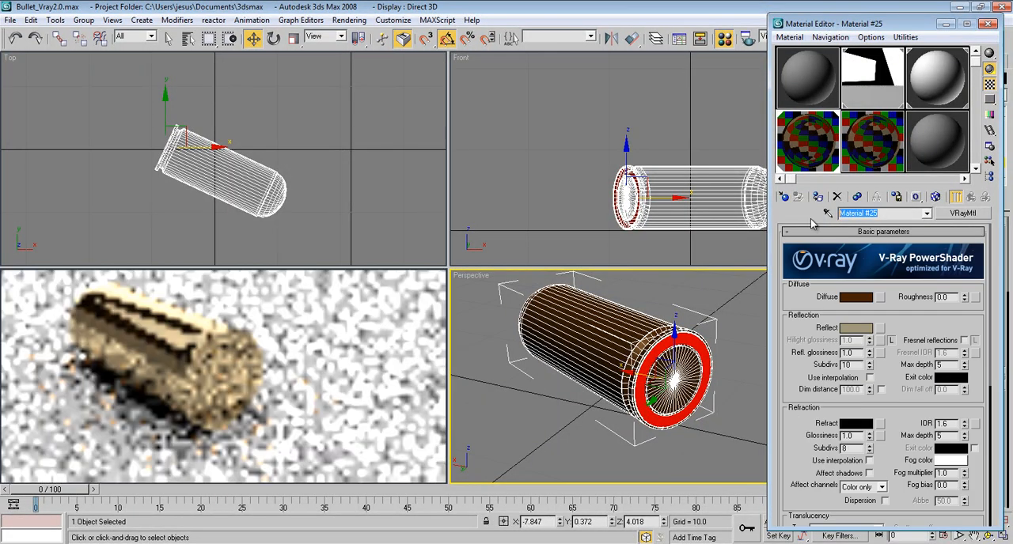
type("Gold")
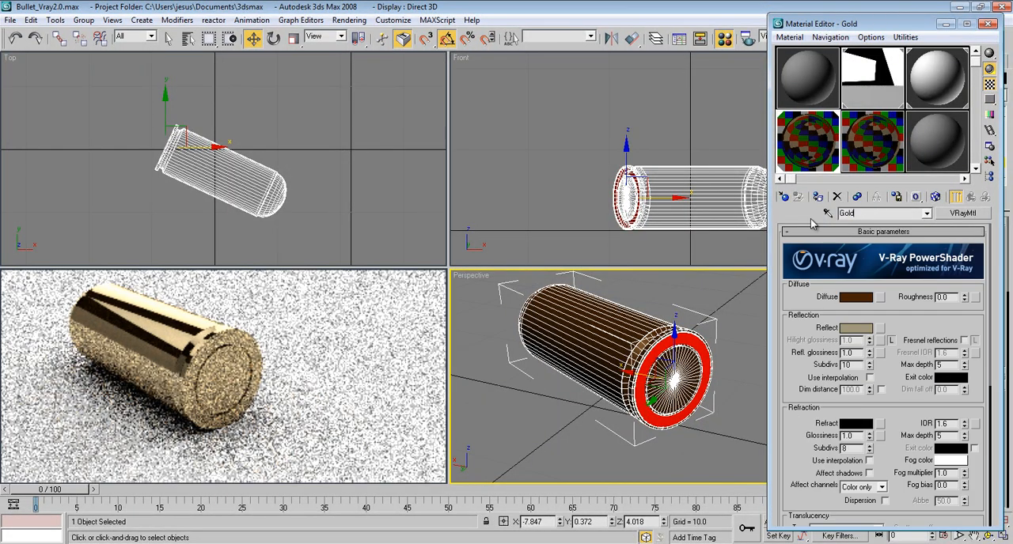
Step: Set the Chrome material's reflection colour to white and its diffuse colour to a dark grey of RGB 70, 70, 70
left_click(867, 161)
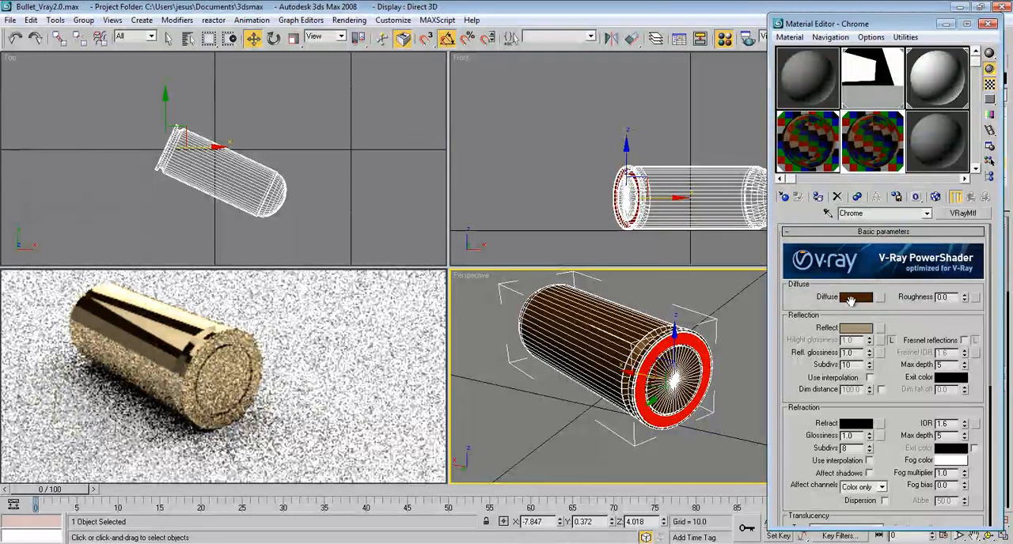
left_click(860, 329)
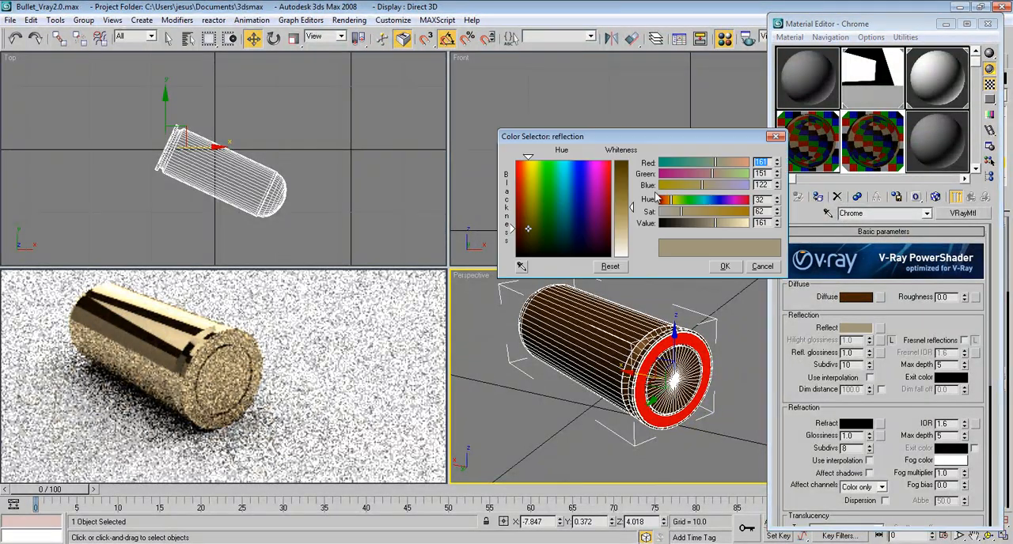
left_click_drag(627, 221, 632, 258)
left_click(725, 266)
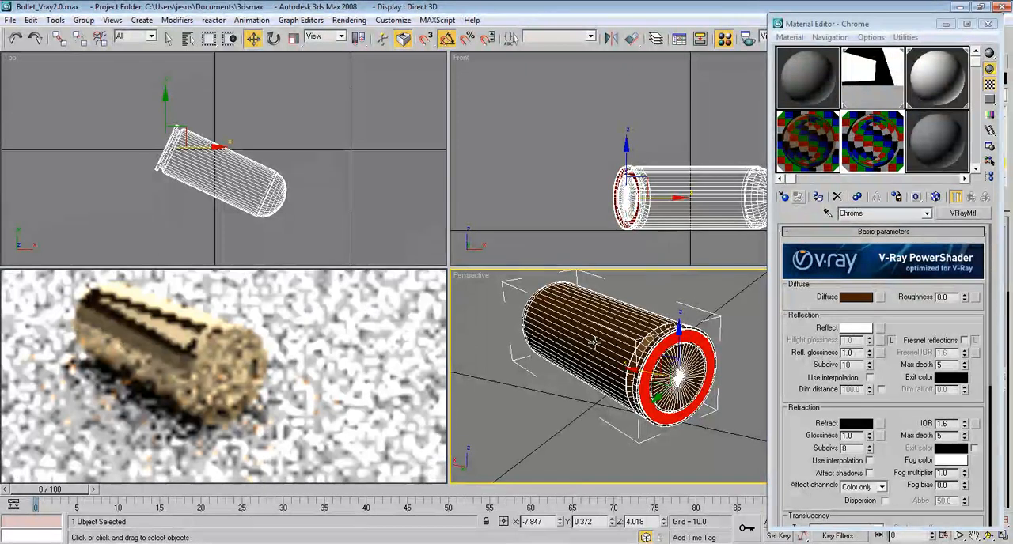
left_click(861, 299)
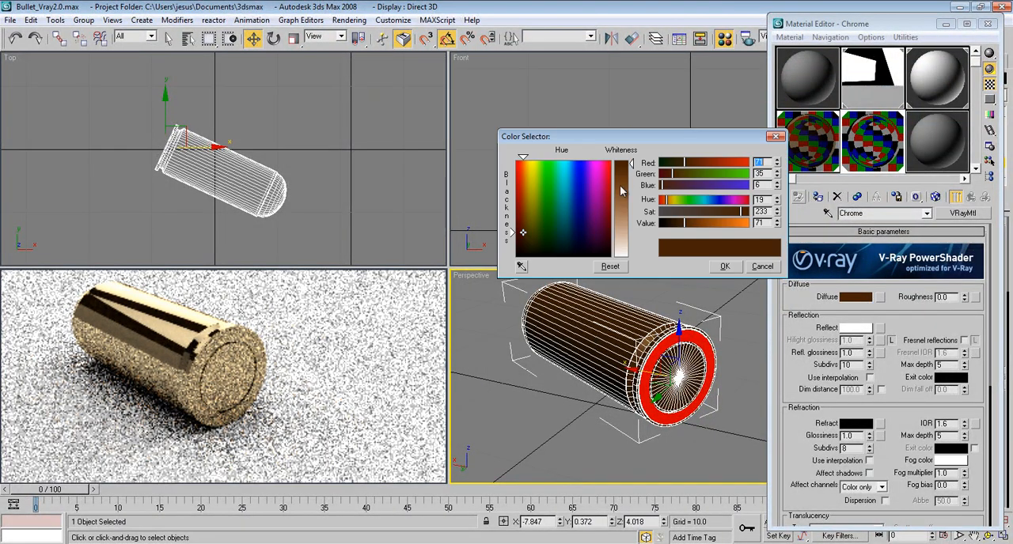
left_click_drag(552, 214, 516, 258)
left_click(626, 189)
left_click(627, 190)
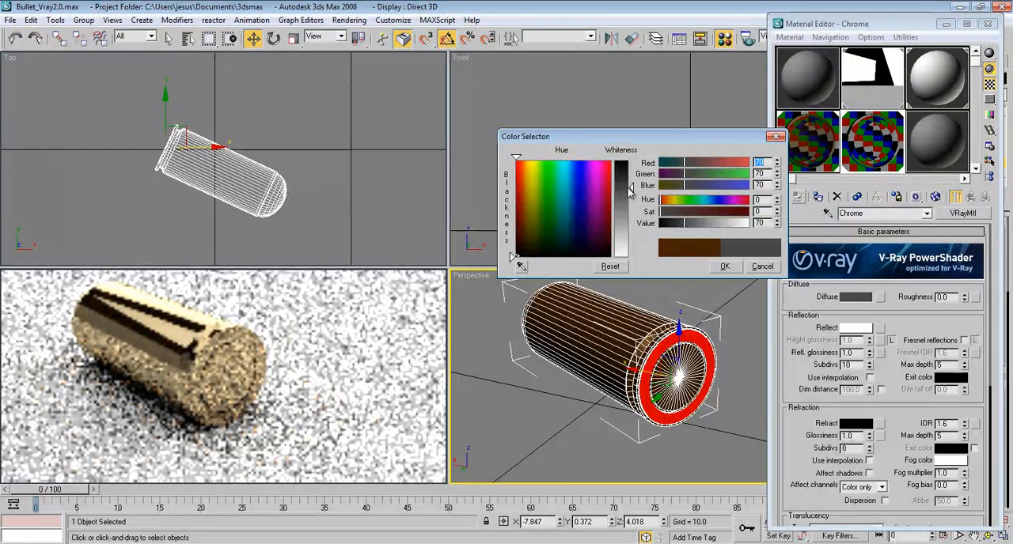
left_click(717, 267)
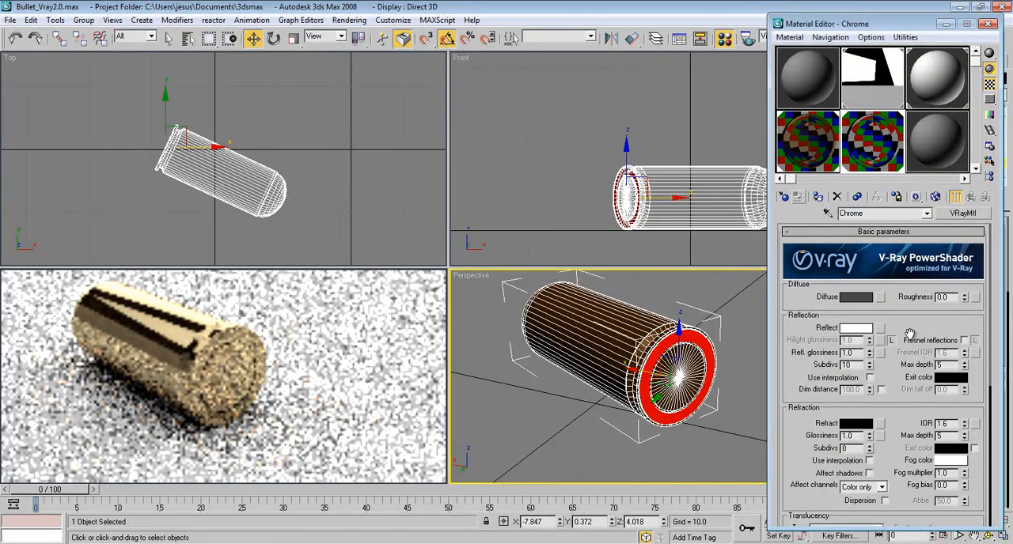
Step: Assign the Chrome material to the selected ring of base polygons and render the perspective view, closing the frame buffer when done
left_click_drag(914, 330, 916, 325)
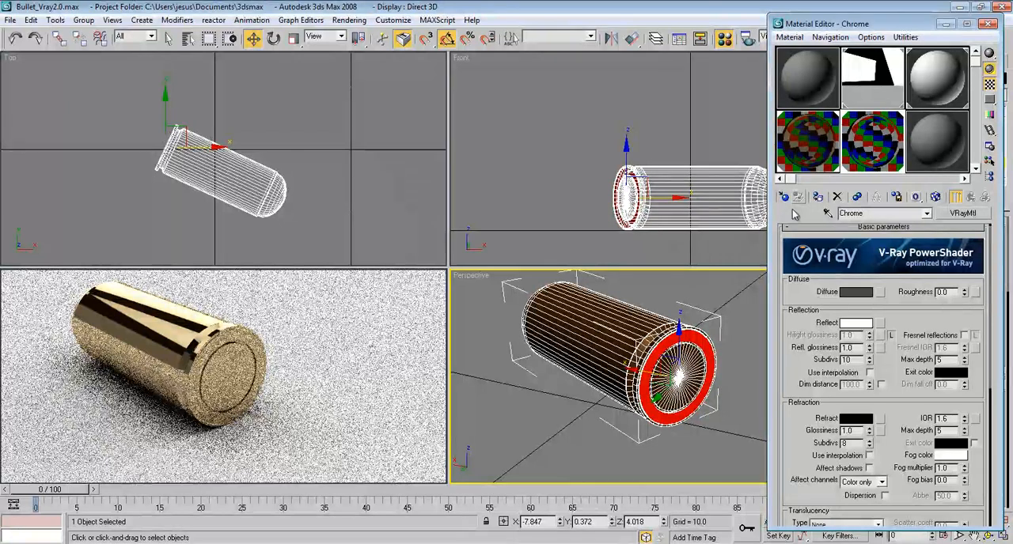
left_click(987, 24)
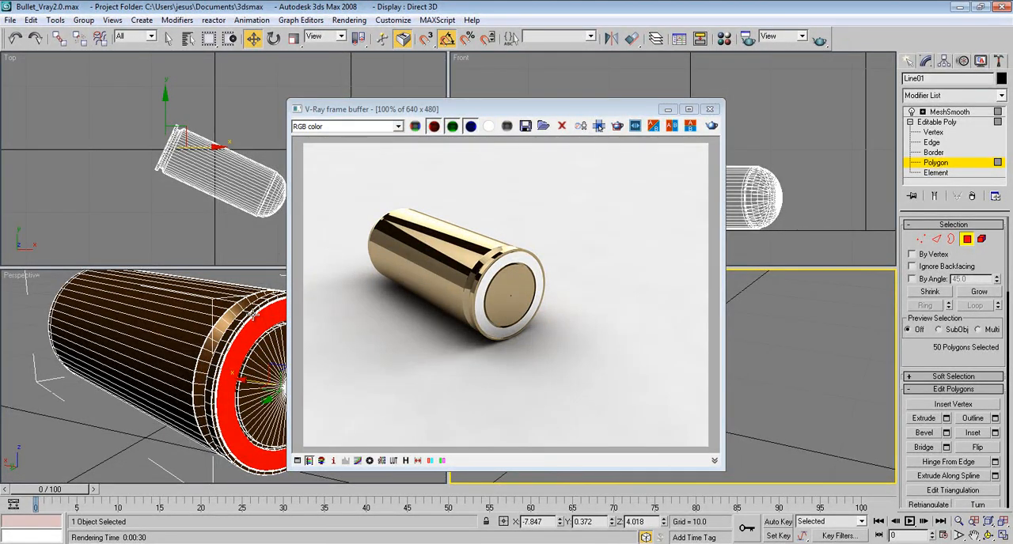
left_click(709, 108)
Step: Leave polygon editing, deselect the bullet and maximize the perspective view to examine the smoothed base with its chrome ring
middle_click_drag(577, 418, 576, 412)
left_click(968, 240)
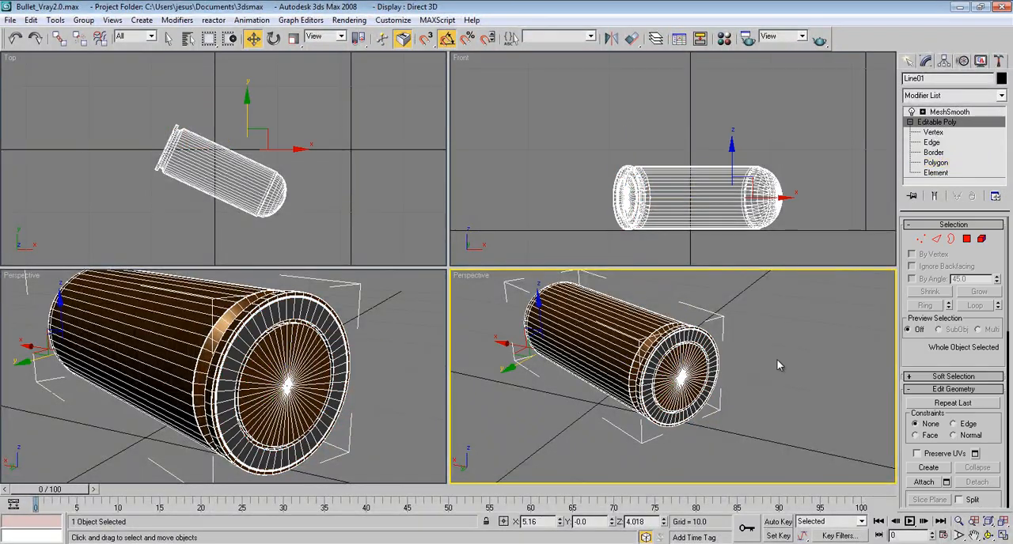
left_click(777, 360)
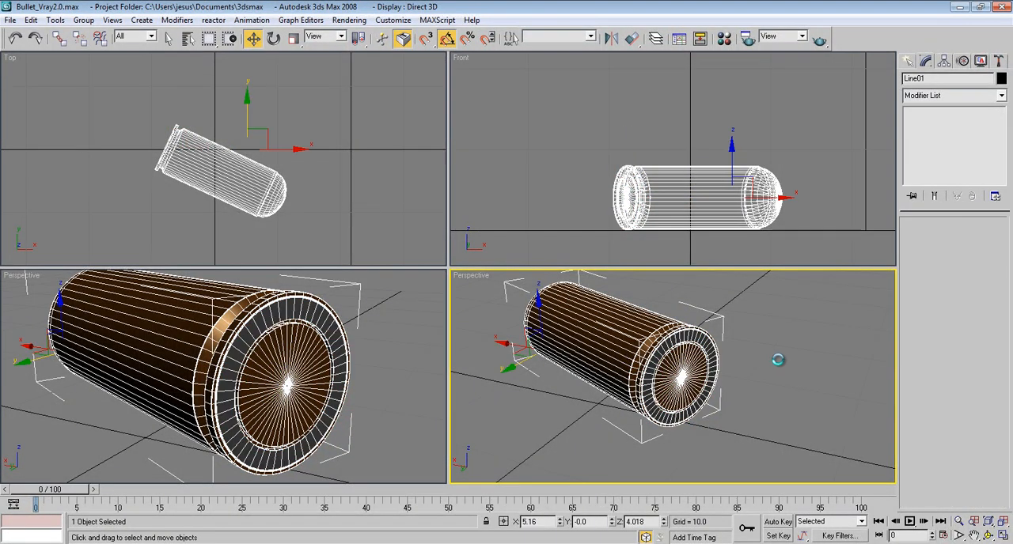
left_click(748, 391)
key("alt+w")
middle_click_drag(589, 247, 666, 300)
left_click(499, 276)
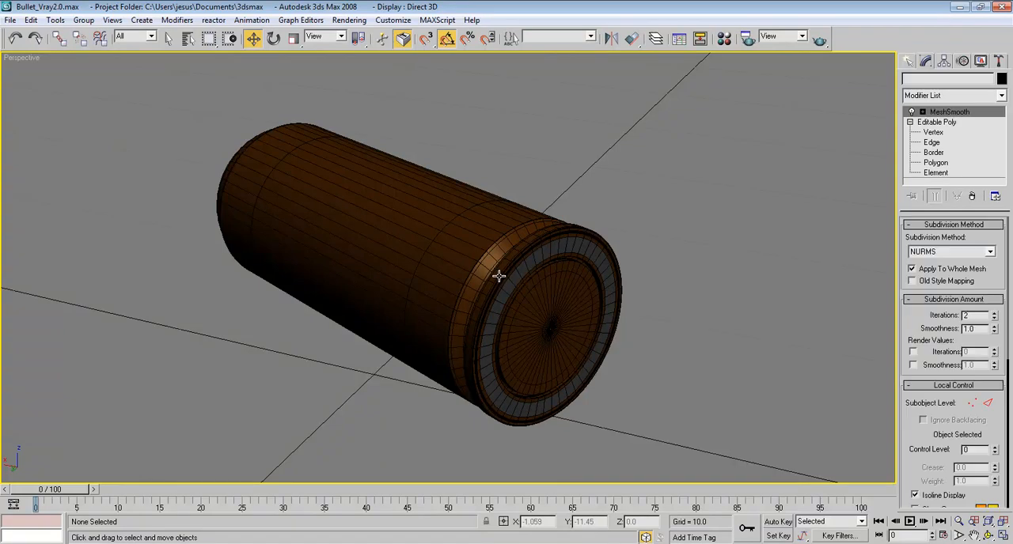
Step: Select the bullet, save the scene and switch off the edged-faces display in the perspective view
left_click(547, 308)
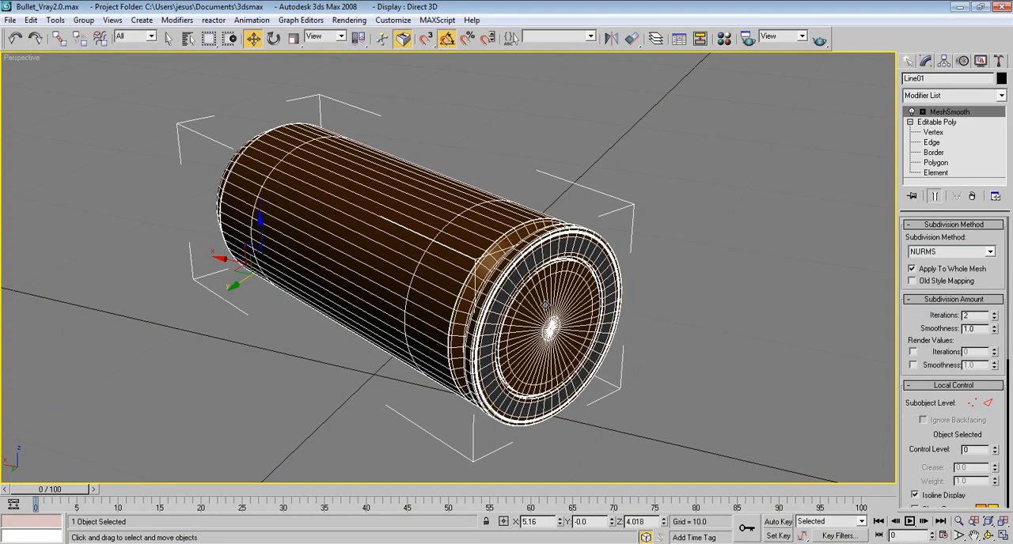
key("ctrl+s")
middle_click_drag(457, 347, 472, 345, "alt")
scroll(472, 346, "down", 2)
middle_click_drag(460, 310, 484, 337)
key("F4")
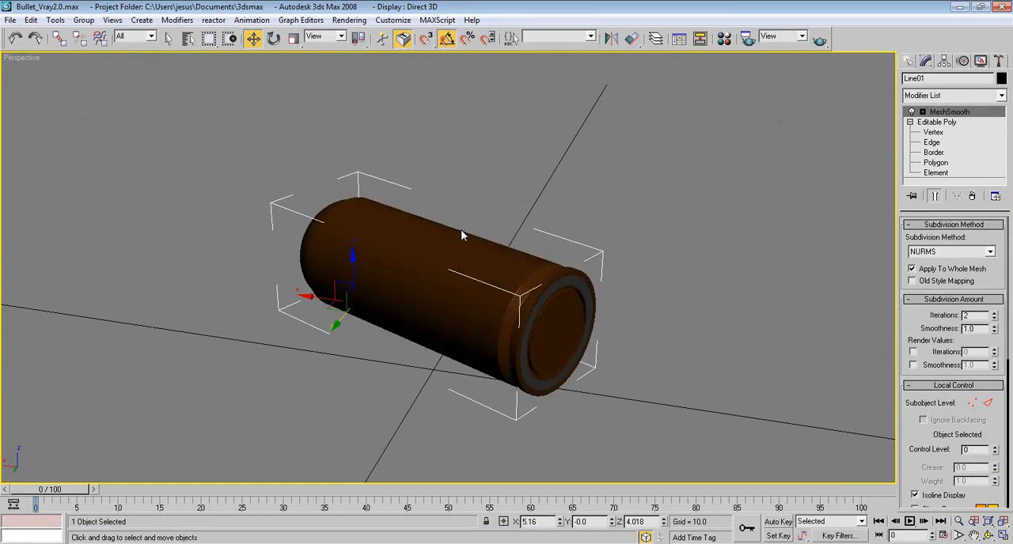
Step: Make one rotated copy of the bullet, turned about 65 degrees around the vertical axis
left_click(273, 38)
mouse_move(367, 323)
left_mouse_down("shift")
mouse_move(428, 311)
mouse_move(388, 314)
left_mouse_up("shift")
left_click(506, 334)
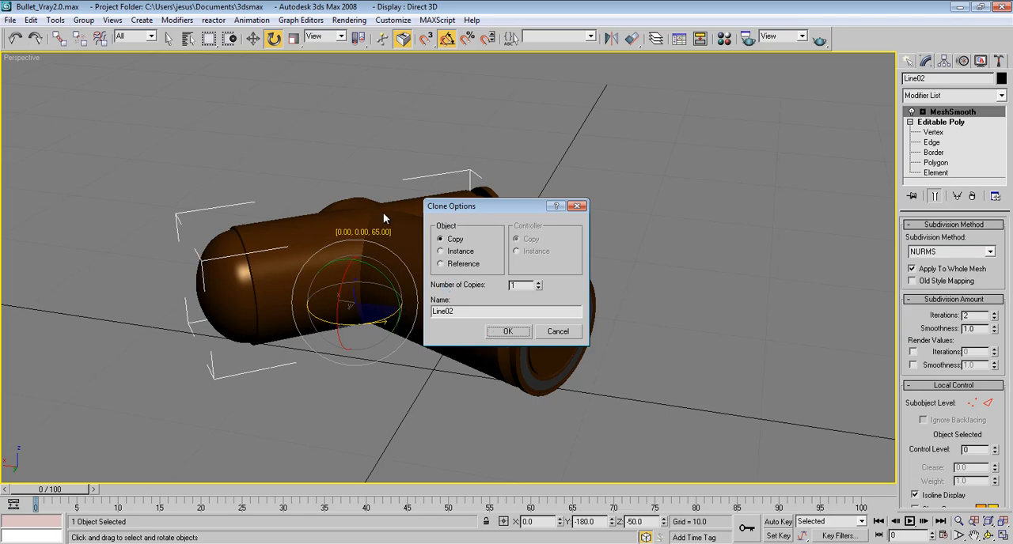
Step: Set the rotation reference coordinate system to Local and tilt the copied bullet so its tip points upward
left_click(339, 36)
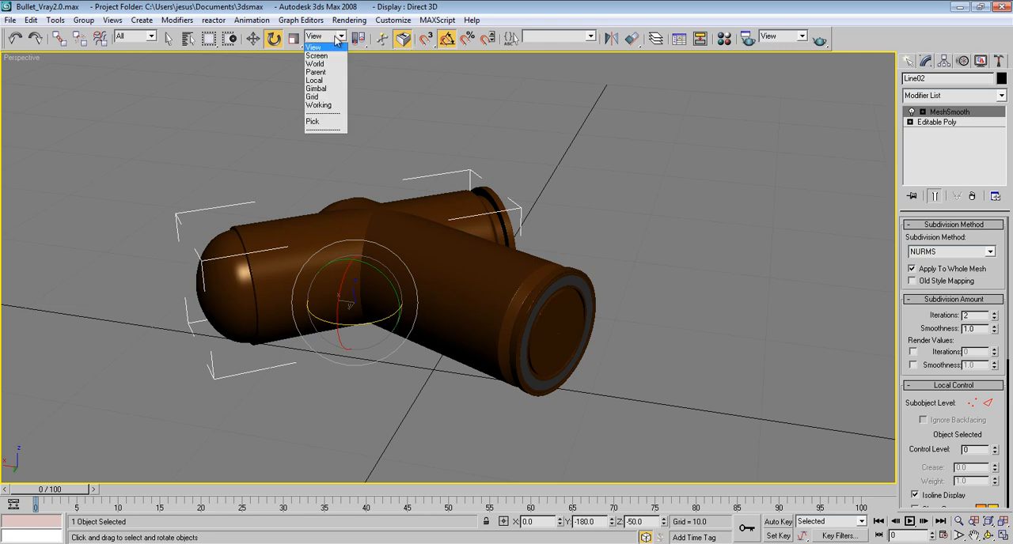
left_click(332, 81)
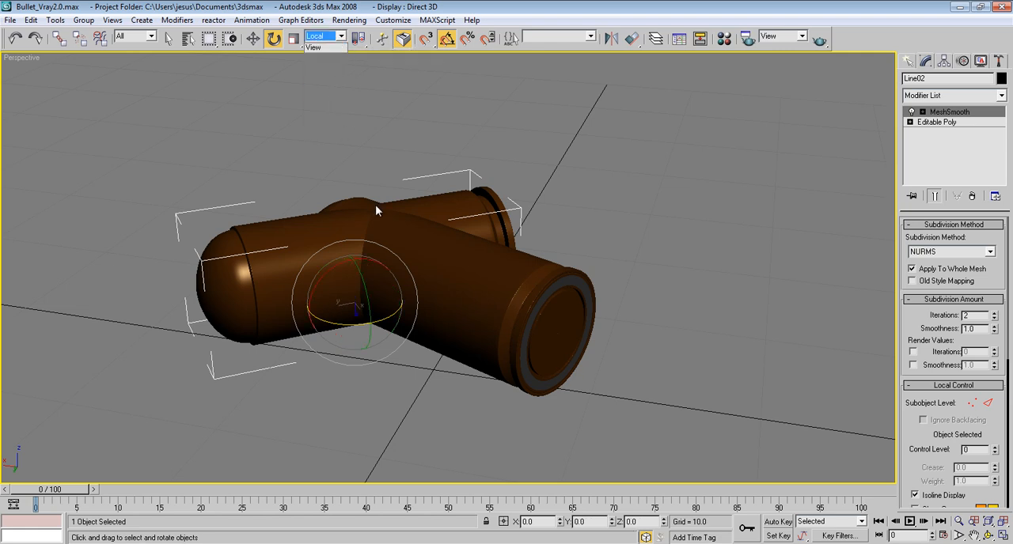
left_click_drag(340, 267, 345, 264)
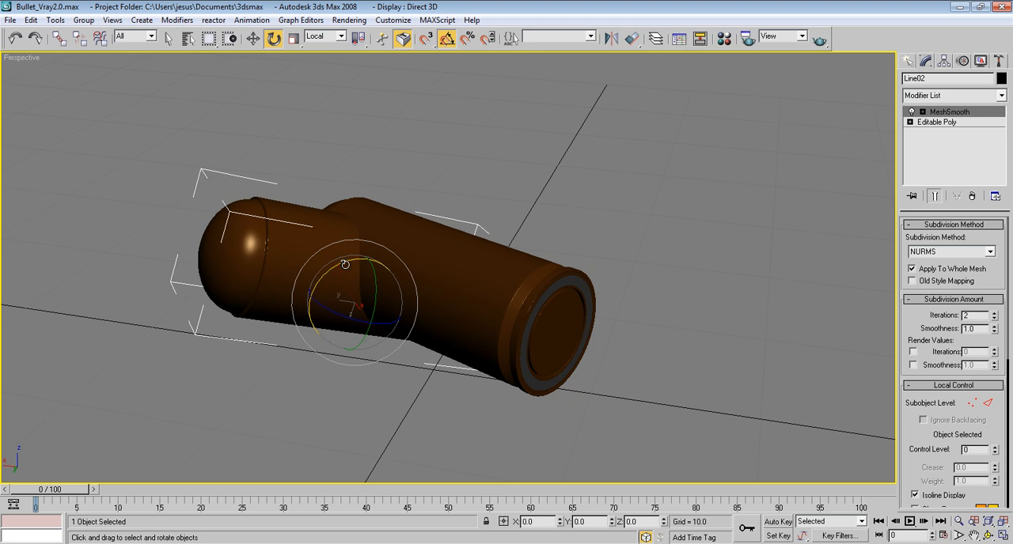
Step: In the front view, move the tilted copy so the lower edge of its base rests on the ground line
key("f")
middle_click_drag(464, 281, 355, 207)
left_click(252, 38)
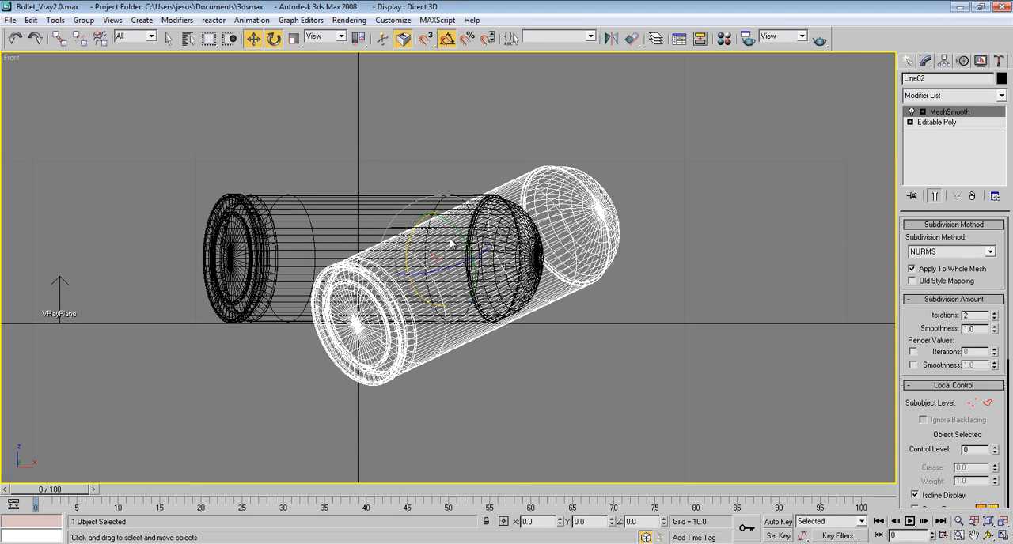
left_click_drag(462, 233, 315, 178)
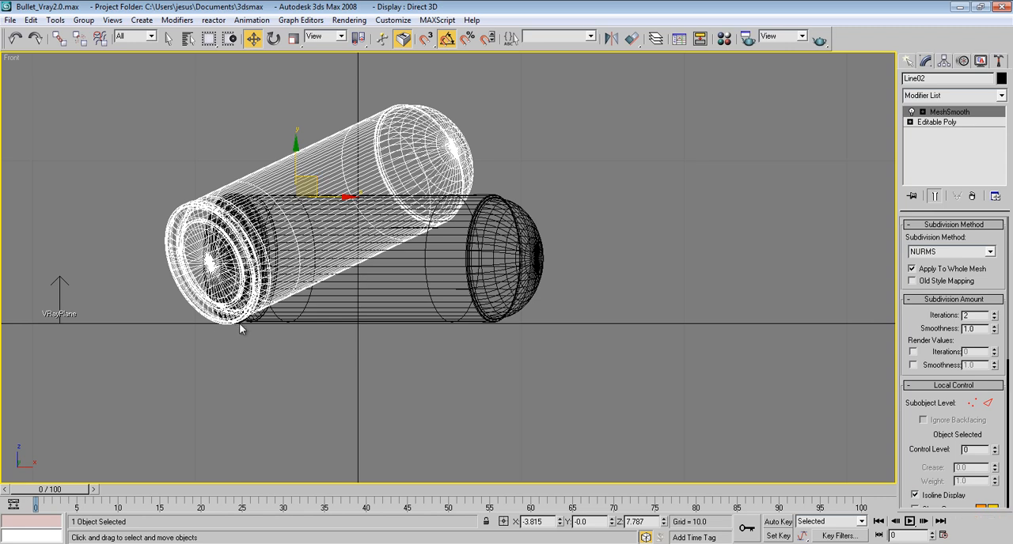
Step: Move the tilted copy beside the original bullet and rotate it a further -15 degrees about its local X axis
key("p")
scroll(351, 310, "down", 10)
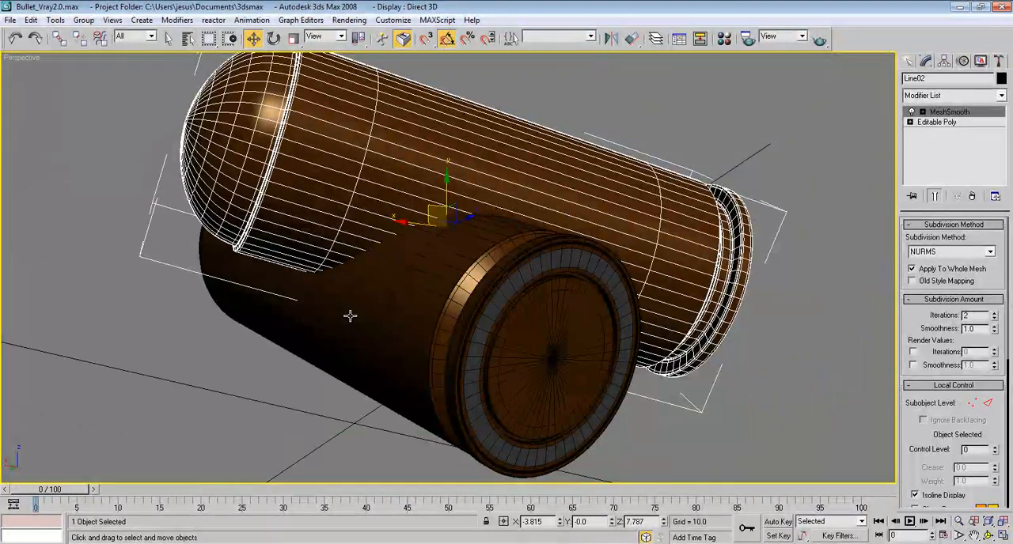
left_click_drag(424, 242, 537, 169)
left_click(273, 38)
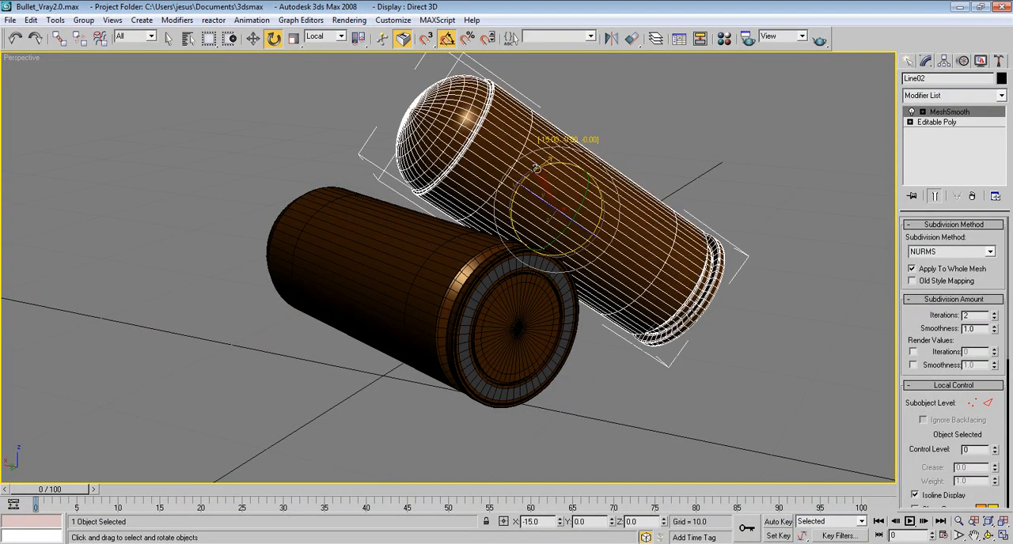
Step: Reposition the tilted copy in the left view so it leans on the original bullet with its base on the ground
left_click(253, 38)
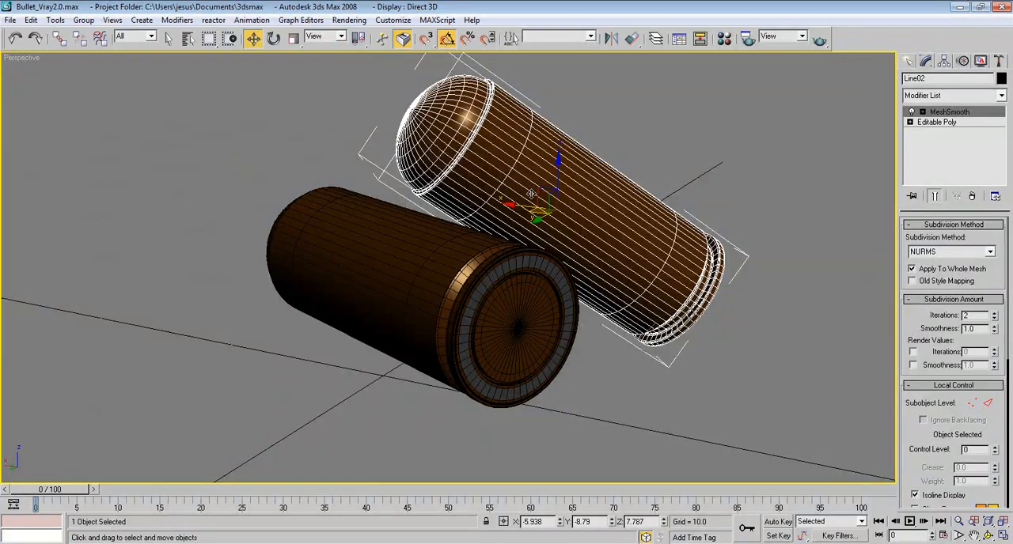
left_click_drag(531, 194, 477, 207)
key("l")
middle_click_drag(517, 257, 459, 226)
scroll(458, 224, "up", 6)
middle_click_drag(390, 196, 477, 298)
scroll(435, 357, "up", 3)
left_click_drag(320, 221, 253, 173)
key("p")
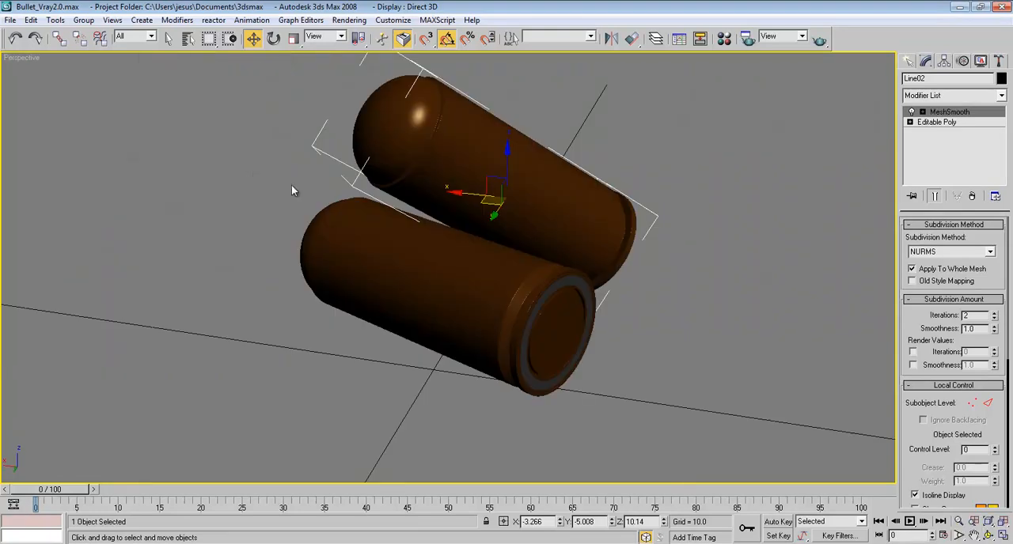
Step: Fine-tune the leaning bullet's position in the perspective view so it touches the original without intersecting it
left_click_drag(484, 201, 481, 207)
middle_click_drag(480, 208, 393, 266, "alt")
scroll(417, 197, "up", 5)
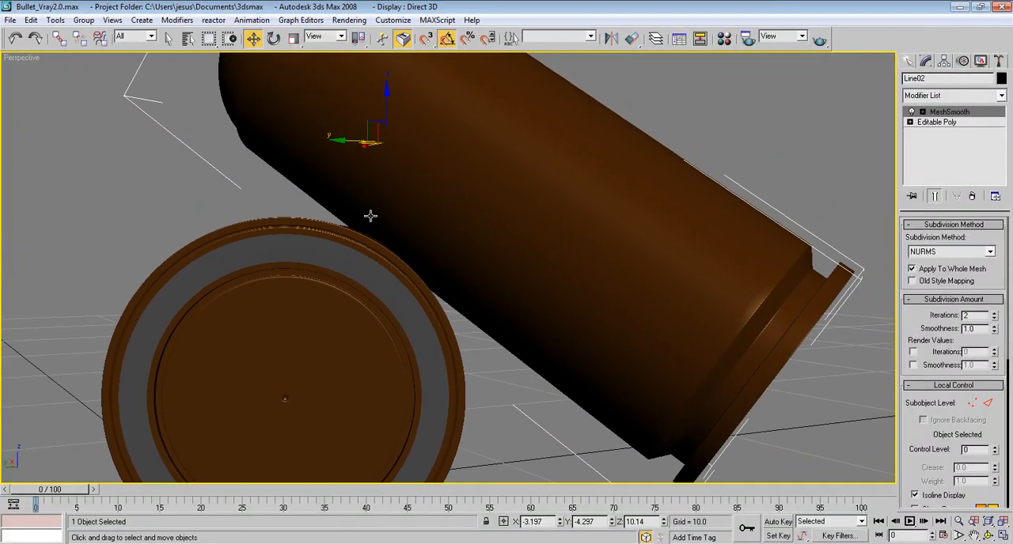
left_click_drag(361, 128, 379, 122)
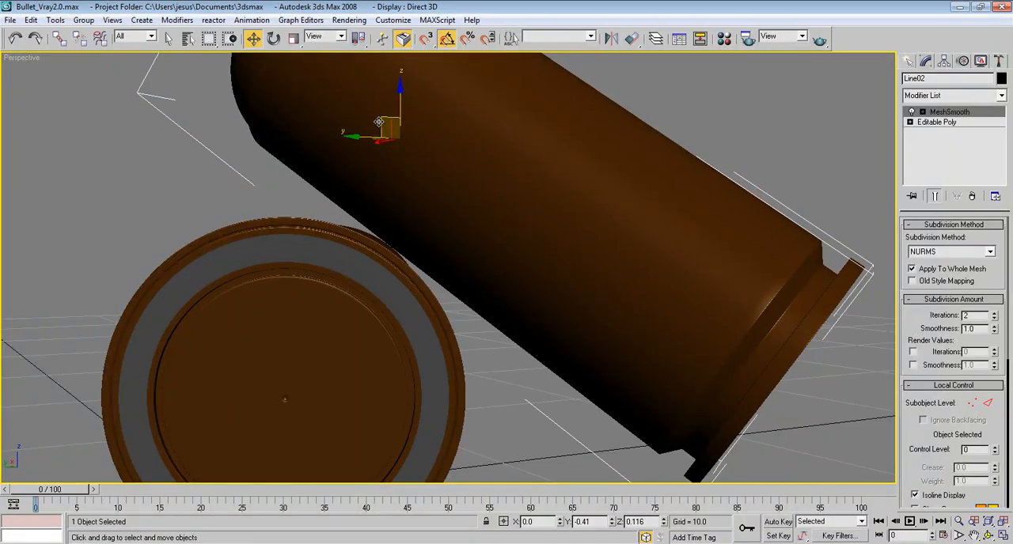
mouse_move(346, 183)
middle_mouse_down("alt")
mouse_move(369, 199)
mouse_move(362, 194)
middle_mouse_up("alt")
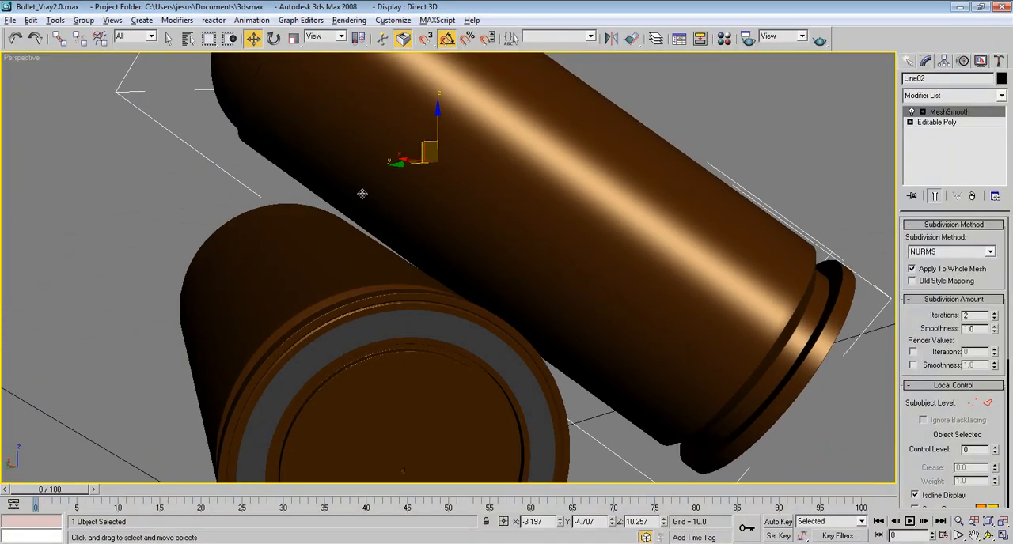
middle_click_drag(423, 144, 433, 217, "alt")
scroll(434, 216, "down", 4)
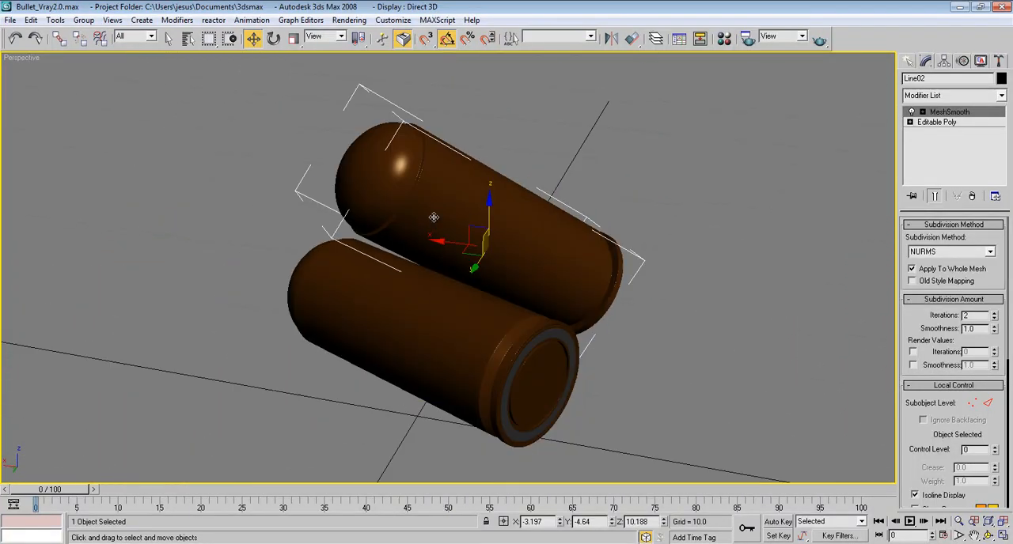
Step: Lower the leaning bullet slightly in the left view to a Z position of 10.146 so its rim meets the ground
key("l")
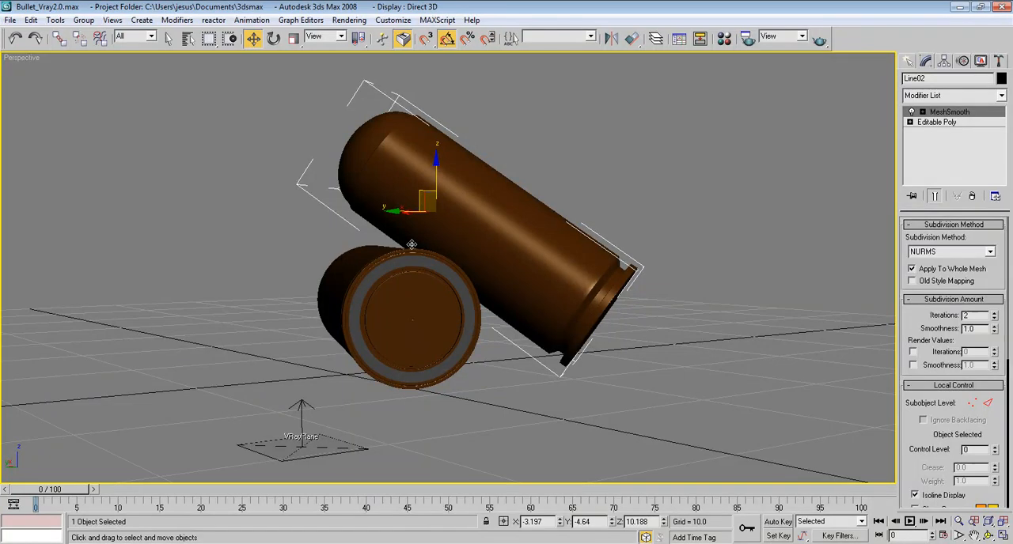
middle_click_drag(367, 234, 382, 223)
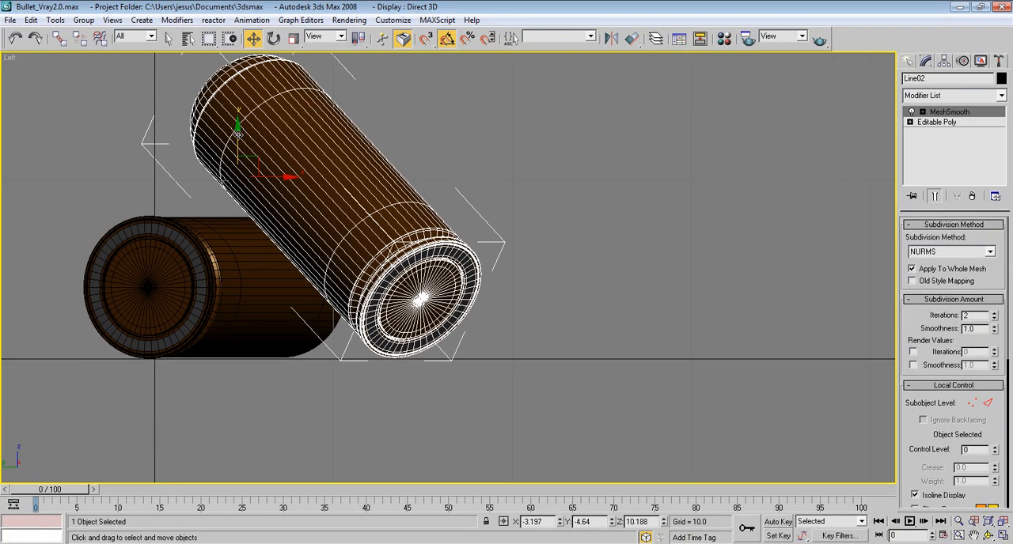
left_click_drag(238, 135, 242, 137)
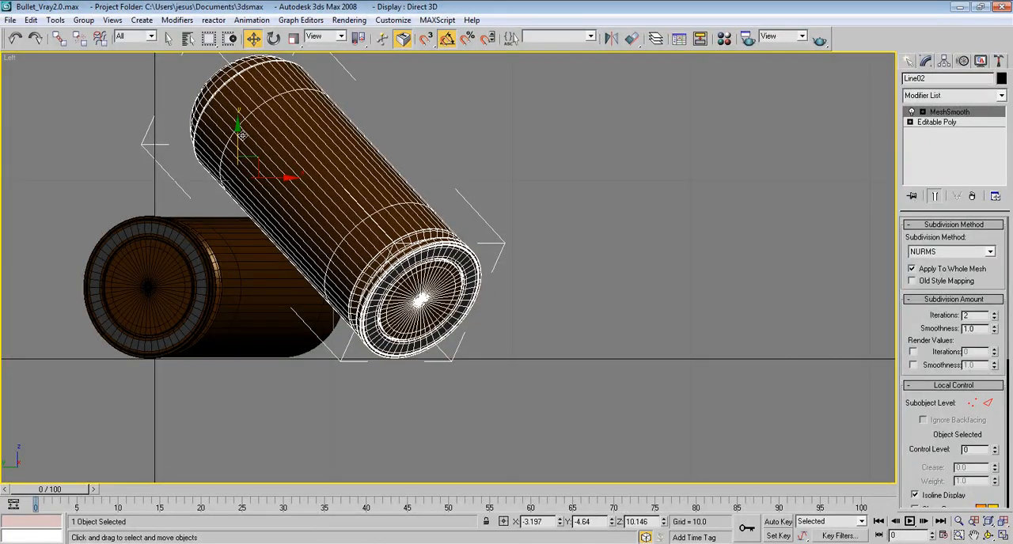
key("p")
middle_click_drag(353, 162, 391, 231, "alt")
scroll(366, 196, "down", 4)
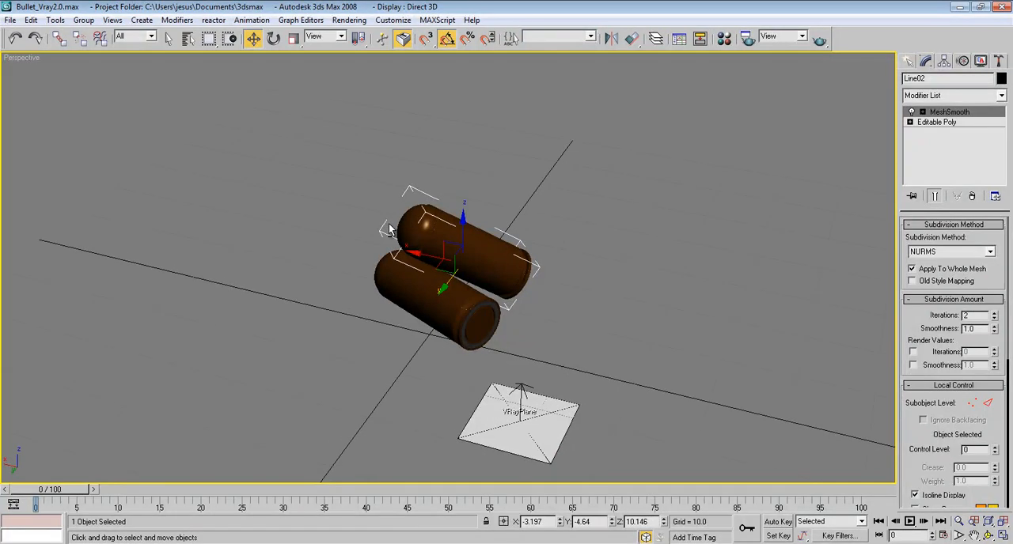
Step: Make one moved copy of the original lying bullet, placed behind the other two bullets
left_click(434, 311)
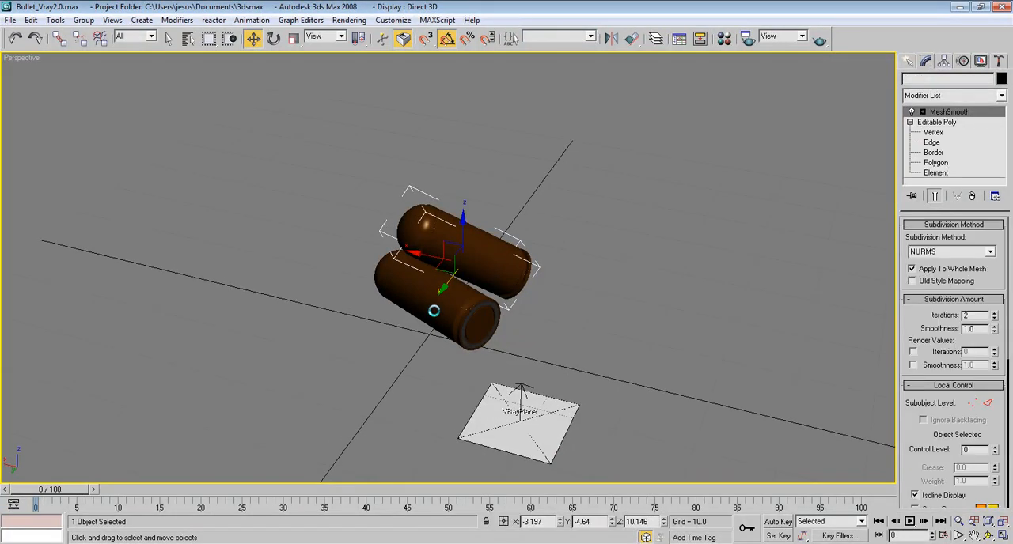
left_click(433, 310)
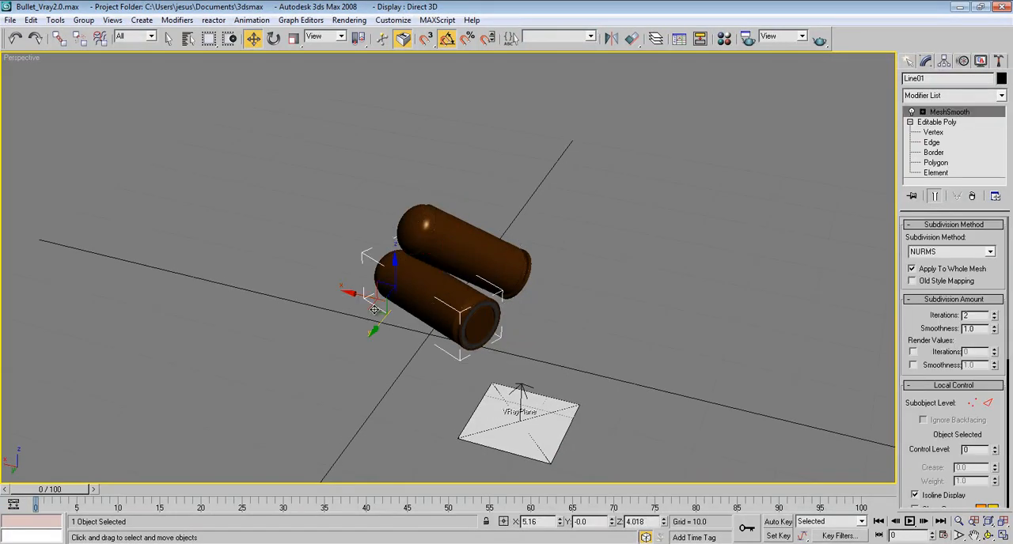
left_click(273, 249)
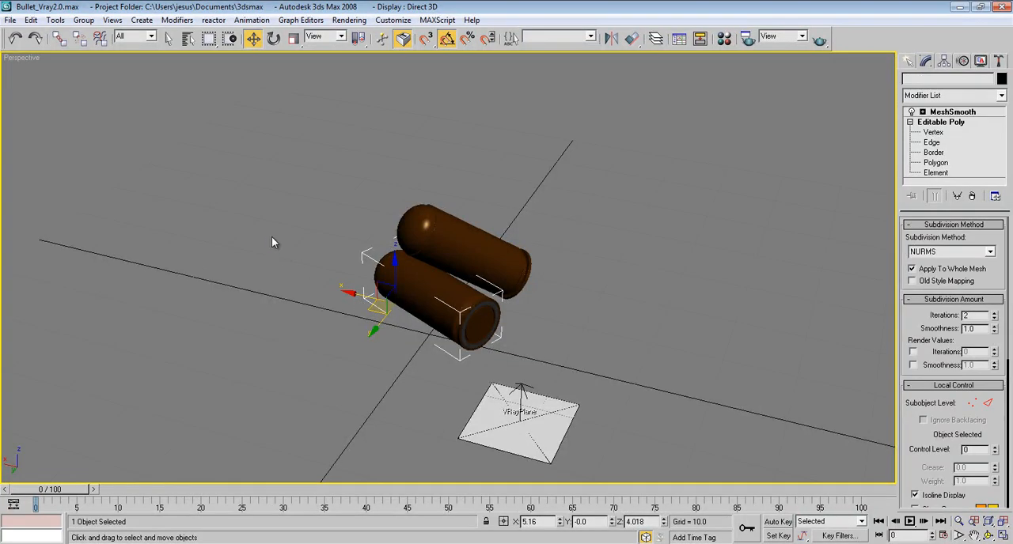
mouse_move(271, 234)
left_mouse_down("shift")
mouse_move(330, 210)
mouse_move(594, 260)
mouse_move(487, 235)
mouse_move(501, 219)
mouse_move(492, 219)
left_mouse_up("shift")
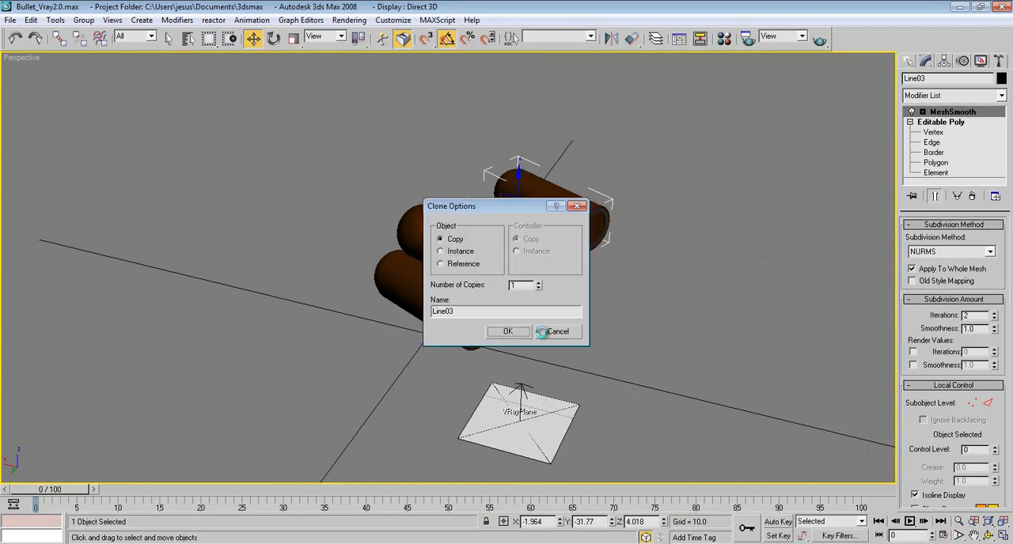
key("Return")
Step: Rotate the new copy upright around its local axis and raise it in the front view to stand on the ground
left_click(273, 38)
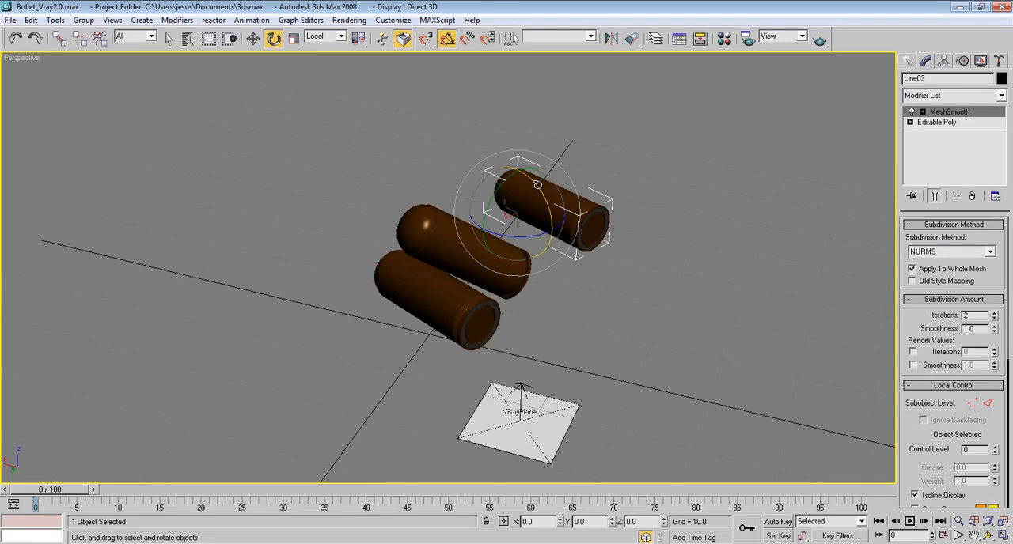
left_click_drag(545, 196, 564, 237)
left_click(254, 38)
key("f")
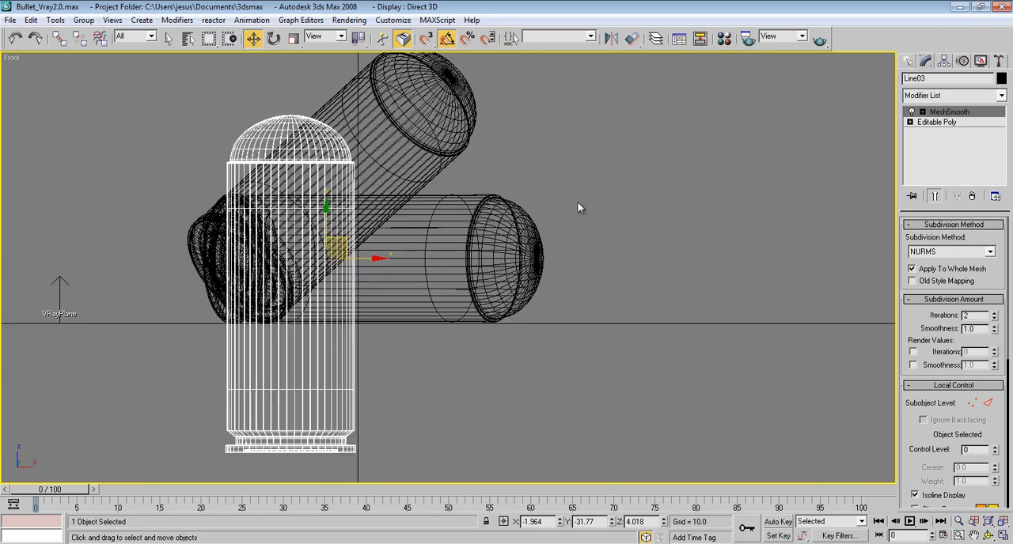
middle_click_drag(389, 229, 336, 228)
left_click_drag(375, 159, 381, 35)
middle_click_drag(370, 202, 389, 239)
key("p")
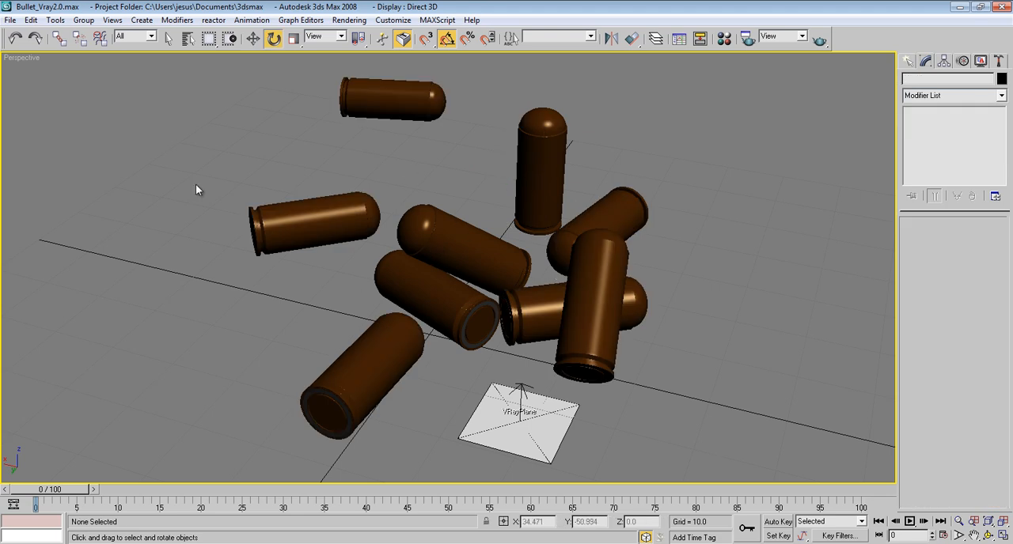
Step: Show the safe frame in the perspective view, fit the scattered bullets inside it and render the view
right_click(11, 60)
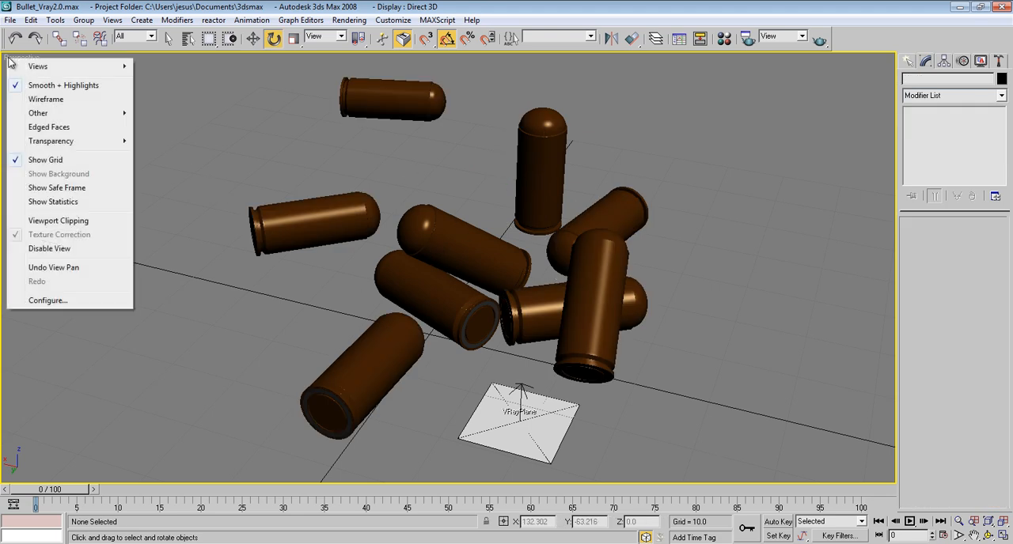
left_click(79, 189)
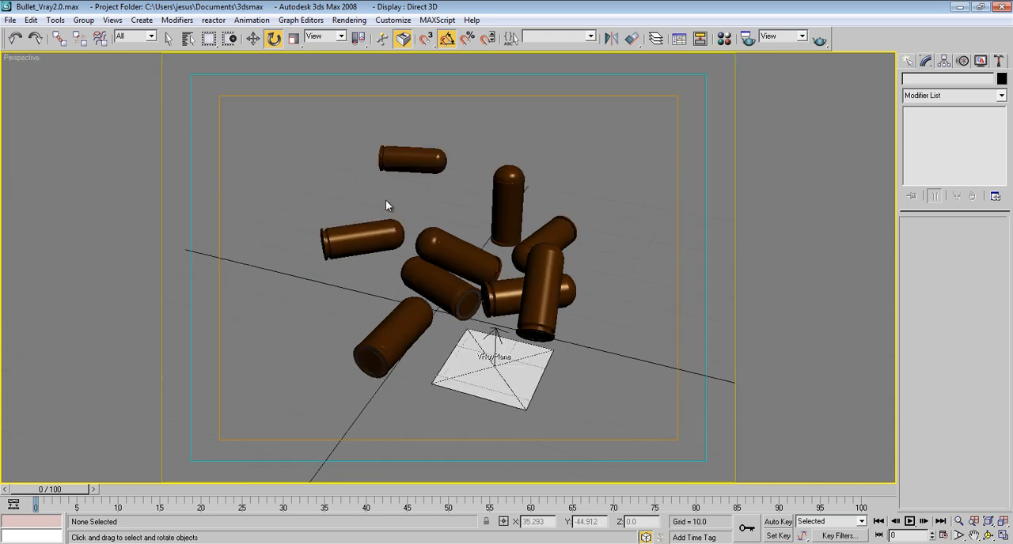
left_click(959, 522)
left_click_drag(529, 317, 528, 278)
middle_click_drag(541, 231, 538, 204)
left_click_drag(538, 204, 538, 219)
middle_click_drag(538, 219, 511, 215, "alt")
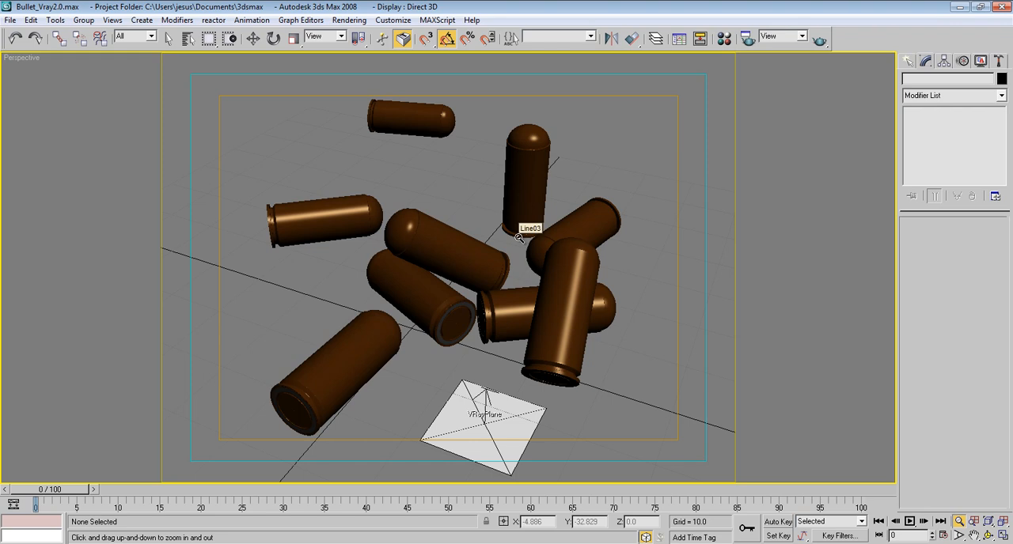
key("shift+q")
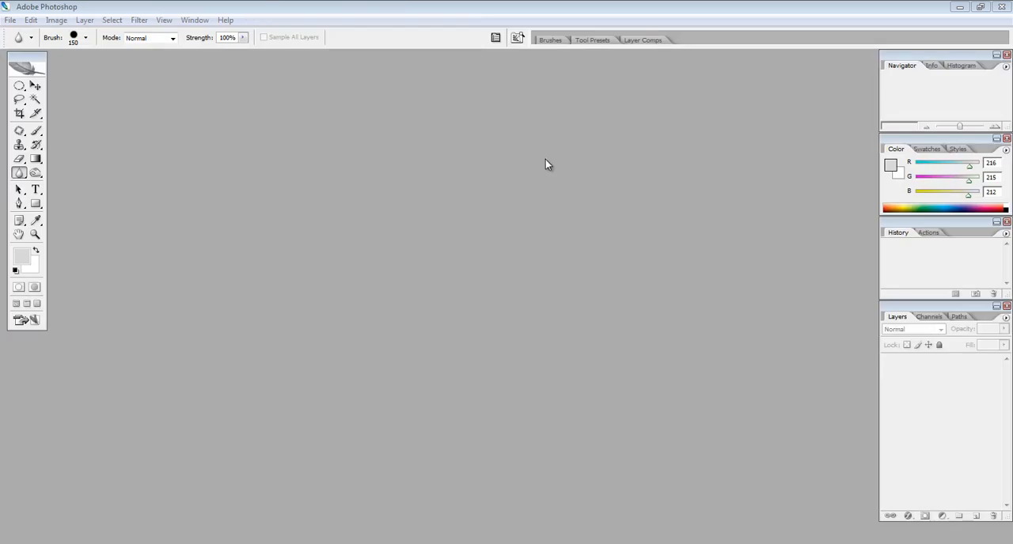
Step: Switch to Photoshop, open the rendered image bullet.jpg and enlarge its document window
left_click(9, 20)
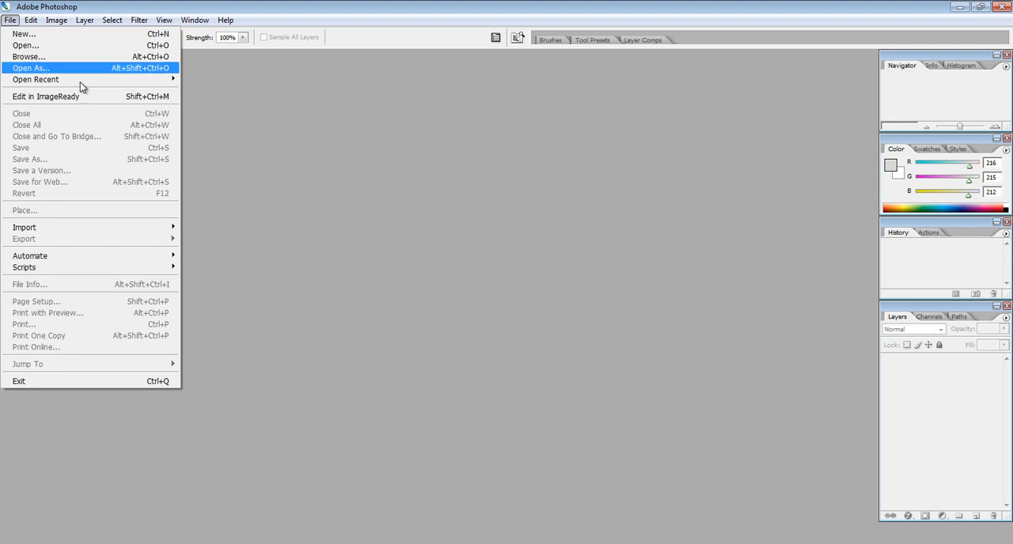
left_click(68, 49)
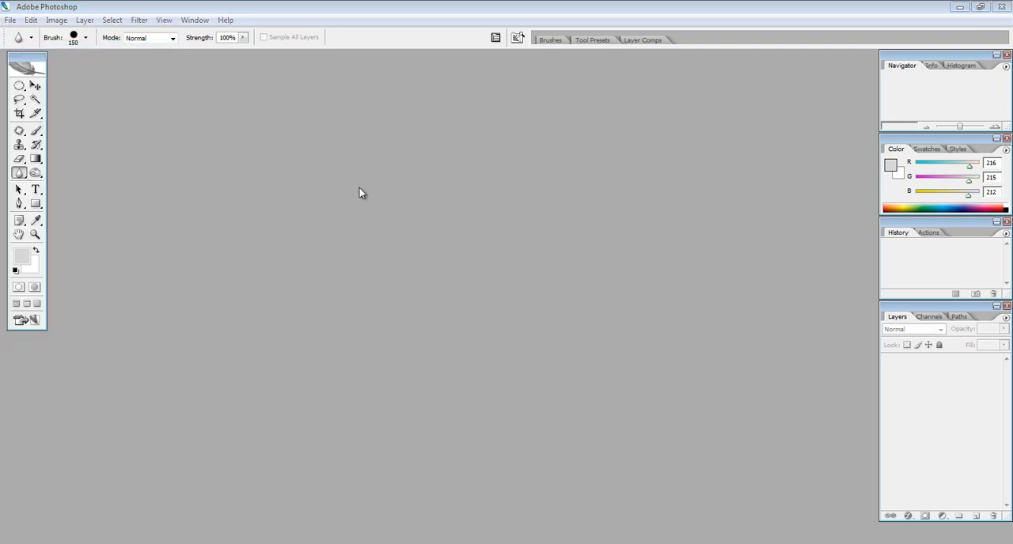
double_click(341, 139)
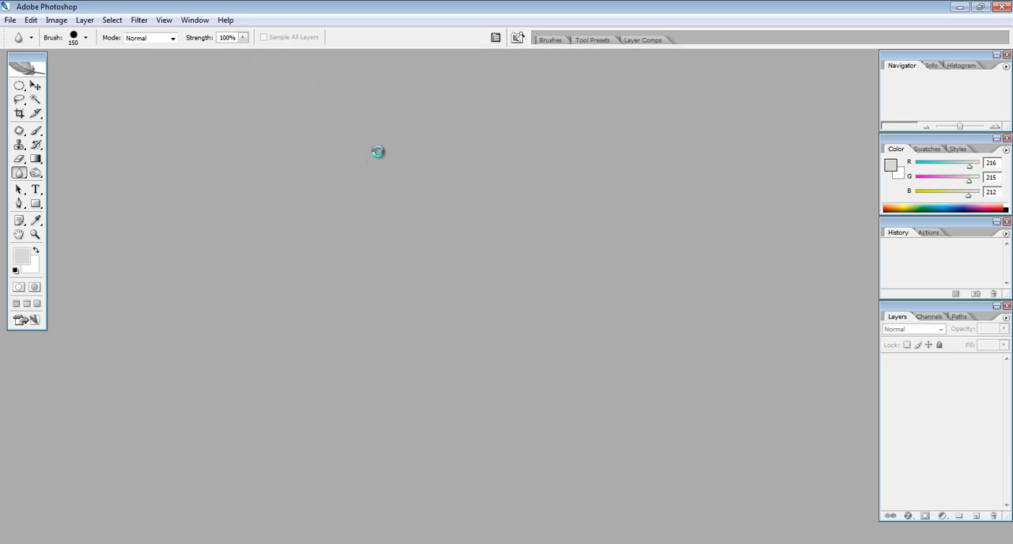
left_click_drag(476, 386, 621, 445)
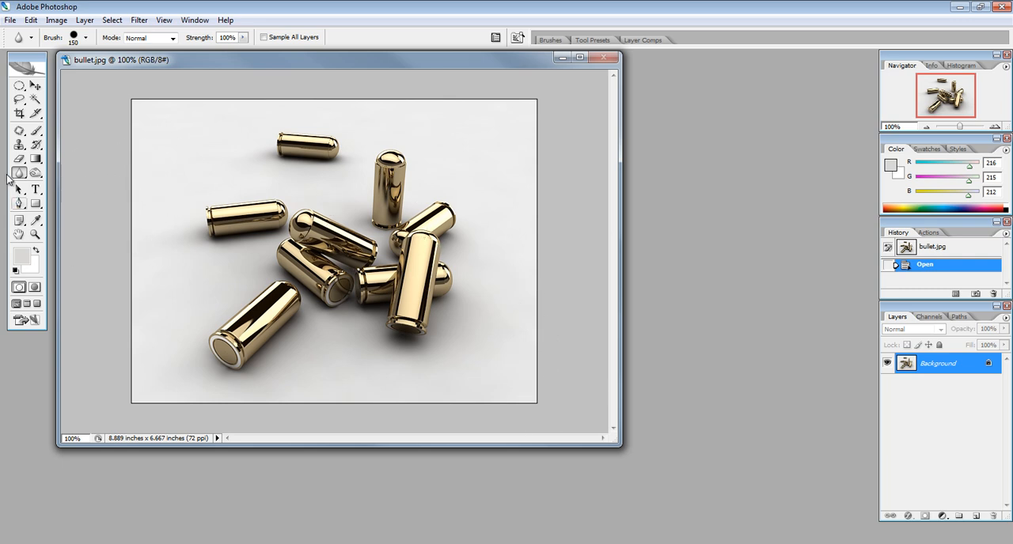
Step: Blur the rearmost bullet with the Blur tool at 100% strength and the bullets surrounding the central one at 40% strength
left_click_drag(359, 63, 506, 109)
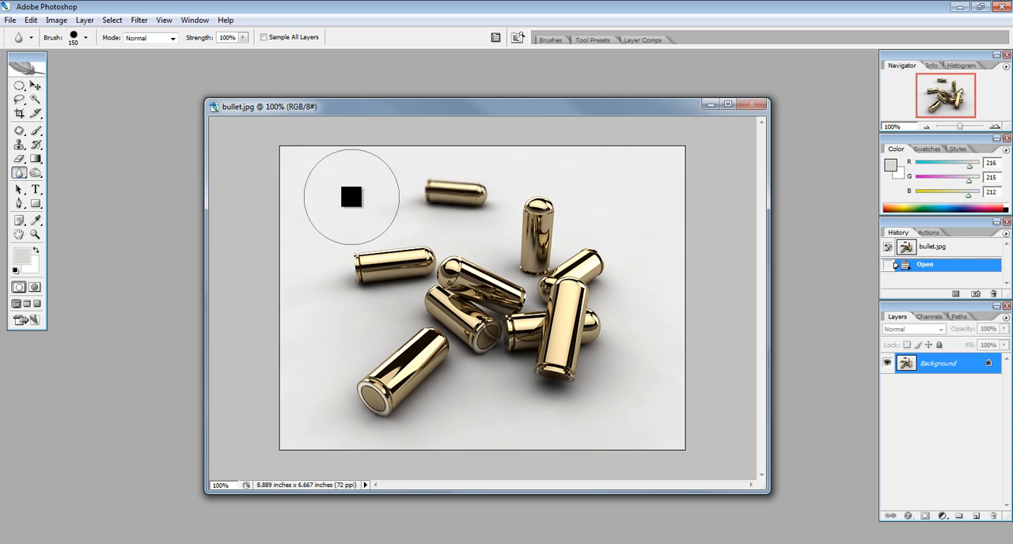
mouse_move(439, 179)
left_mouse_down()
mouse_move(473, 181)
mouse_move(431, 178)
left_mouse_up()
mouse_move(430, 178)
left_mouse_down()
mouse_move(485, 166)
mouse_move(428, 190)
left_mouse_up()
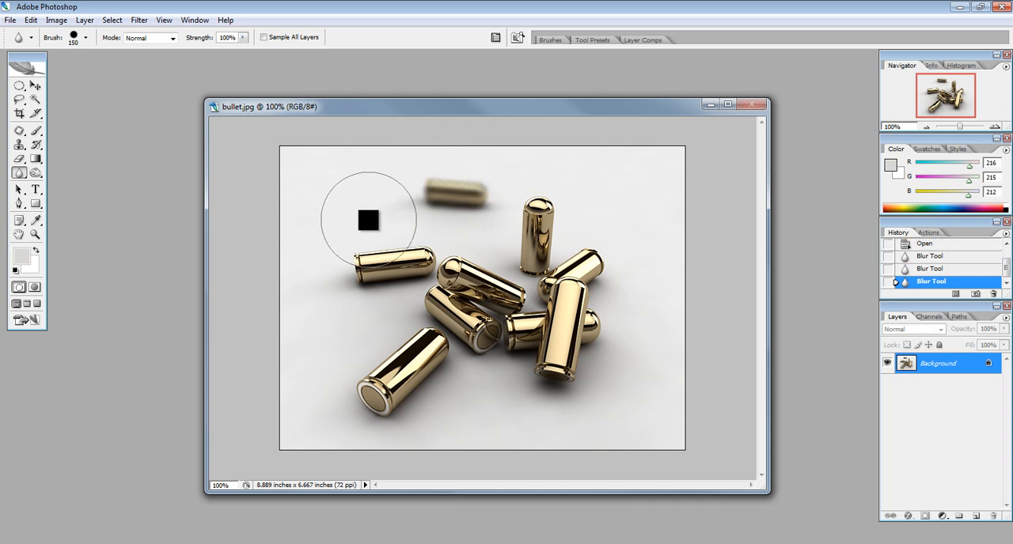
left_click_drag(242, 37, 204, 53)
mouse_move(348, 249)
left_mouse_down()
mouse_move(403, 232)
mouse_move(340, 256)
mouse_move(364, 271)
mouse_move(341, 261)
left_mouse_up()
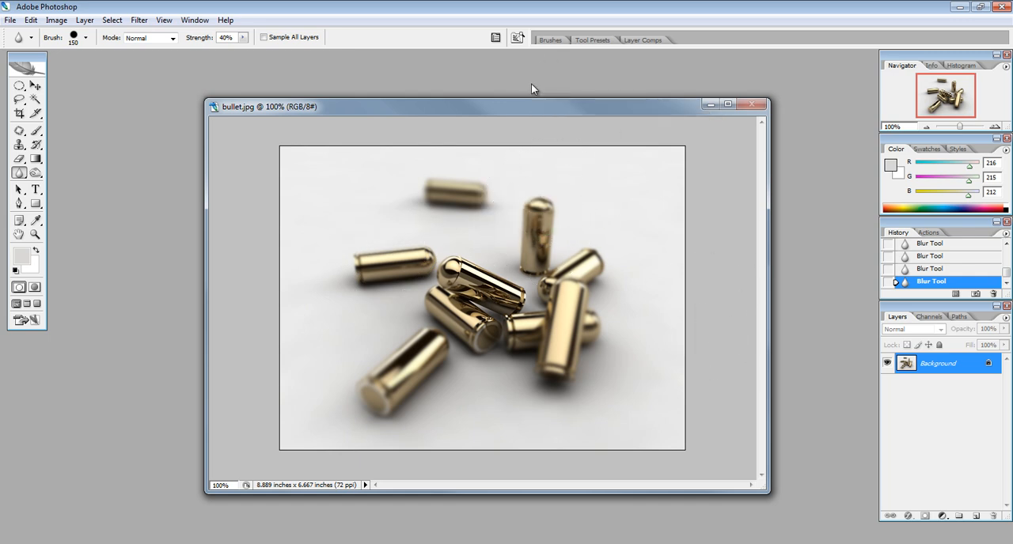
Step: Open Levels for the image and set the white point by sampling the grey background near the image's lower-right corner
key("ctrl+l")
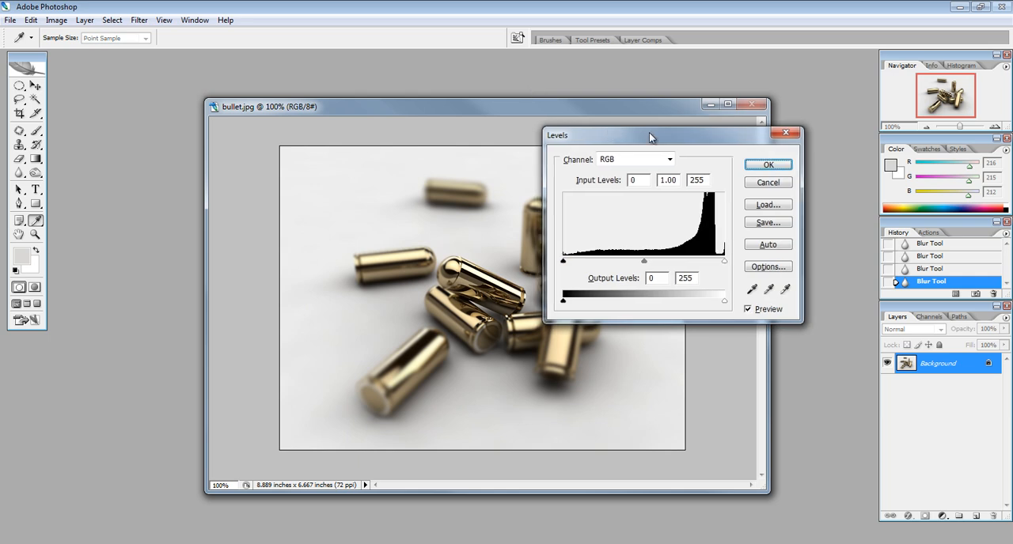
left_click_drag(649, 132, 741, 132)
left_click_drag(517, 111, 420, 71)
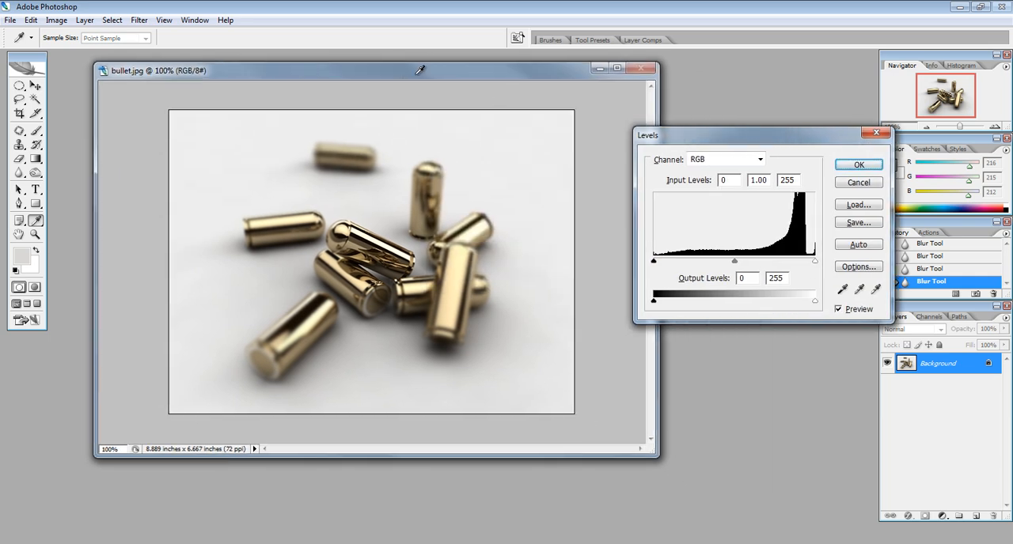
left_click(877, 292)
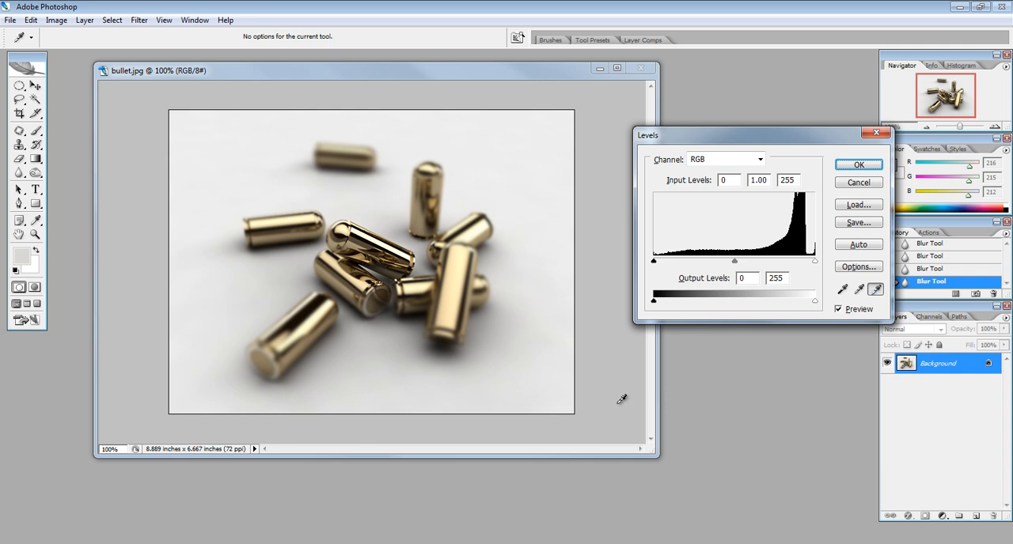
left_click(568, 400)
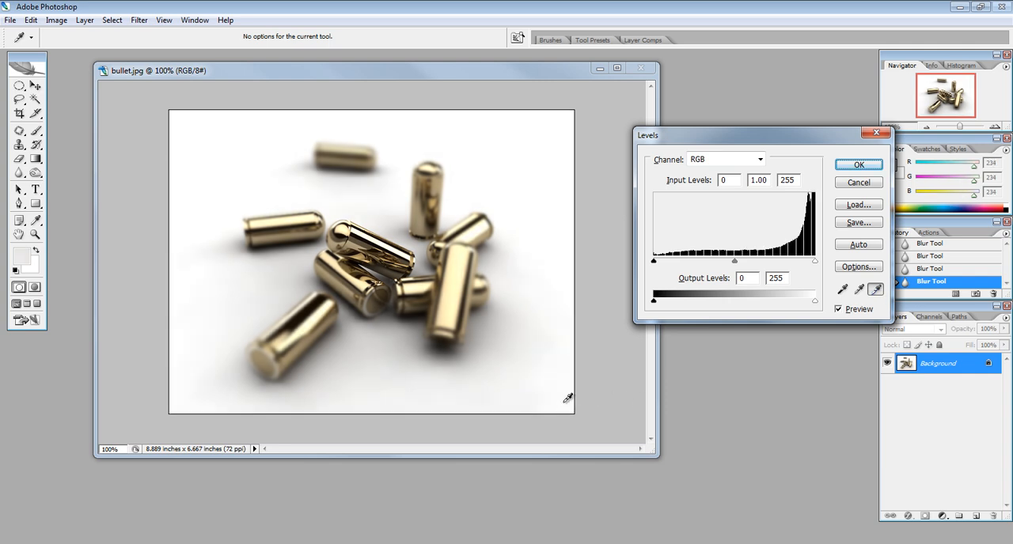
left_click(566, 393)
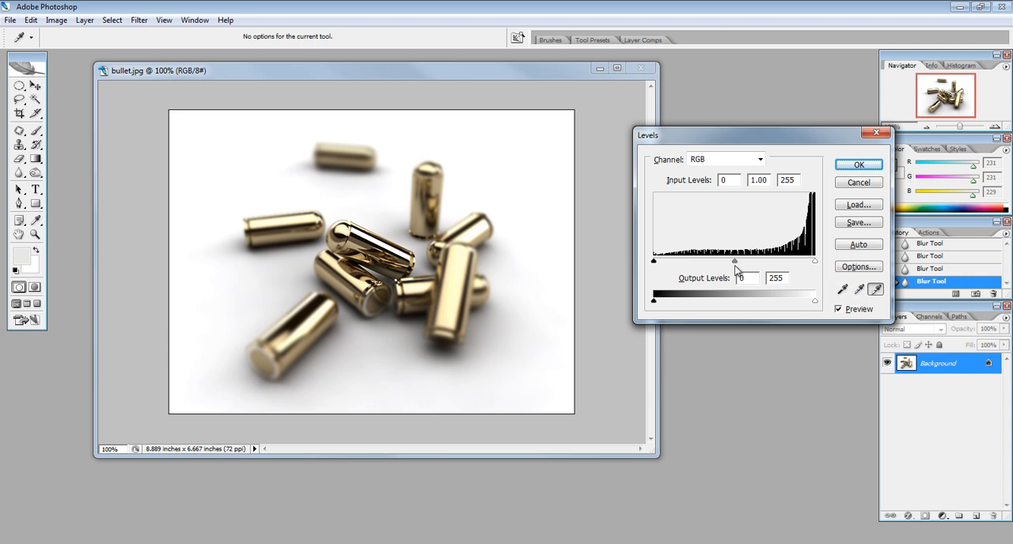
Step: Brighten the midtones by setting the middle input level to 2.05 and apply the Levels adjustment
left_click_drag(735, 261, 693, 261)
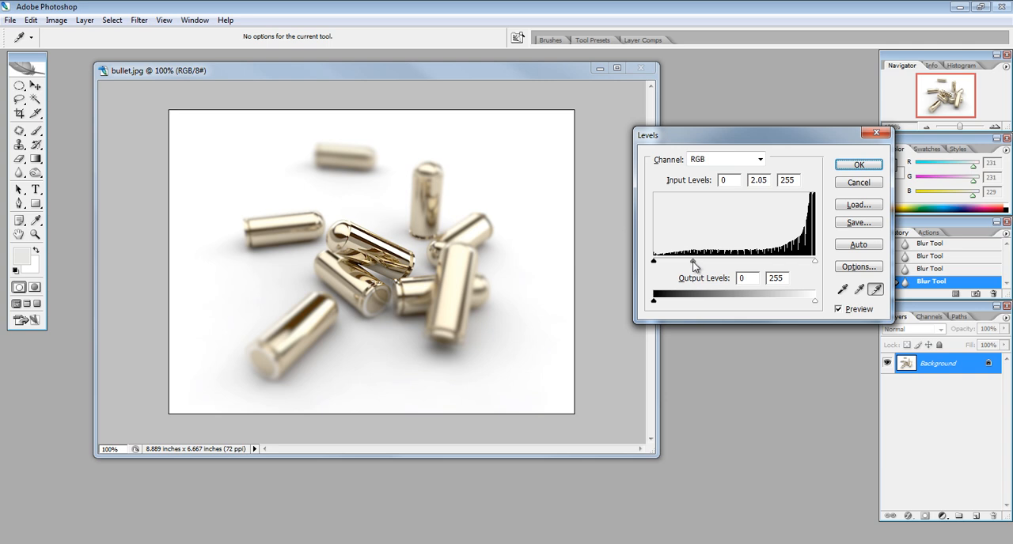
left_click_drag(693, 262, 693, 262)
left_click(841, 163)
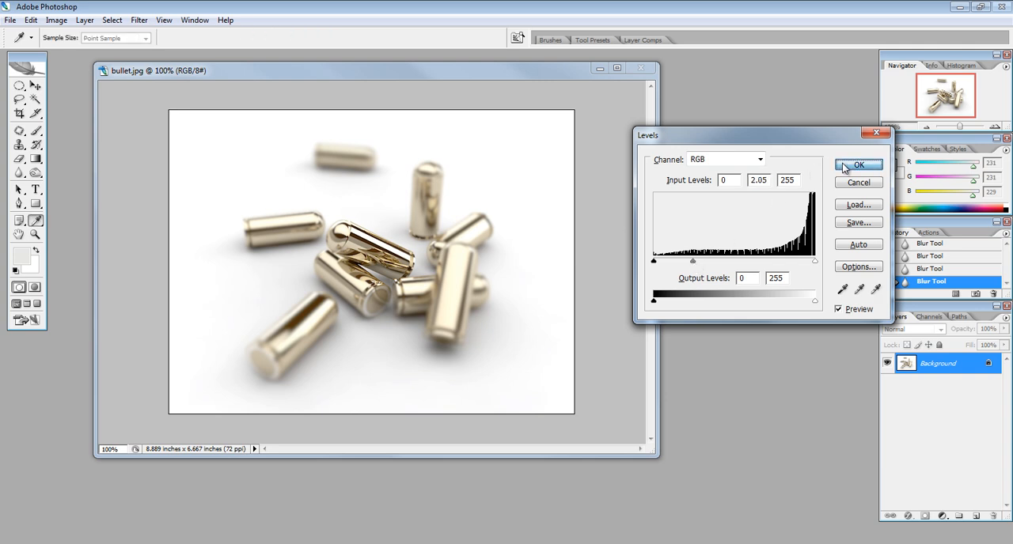
Step: Raise the image's saturation to +13 with Hue/Saturation and move the document window back to the middle of the workspace
key("ctrl+u")
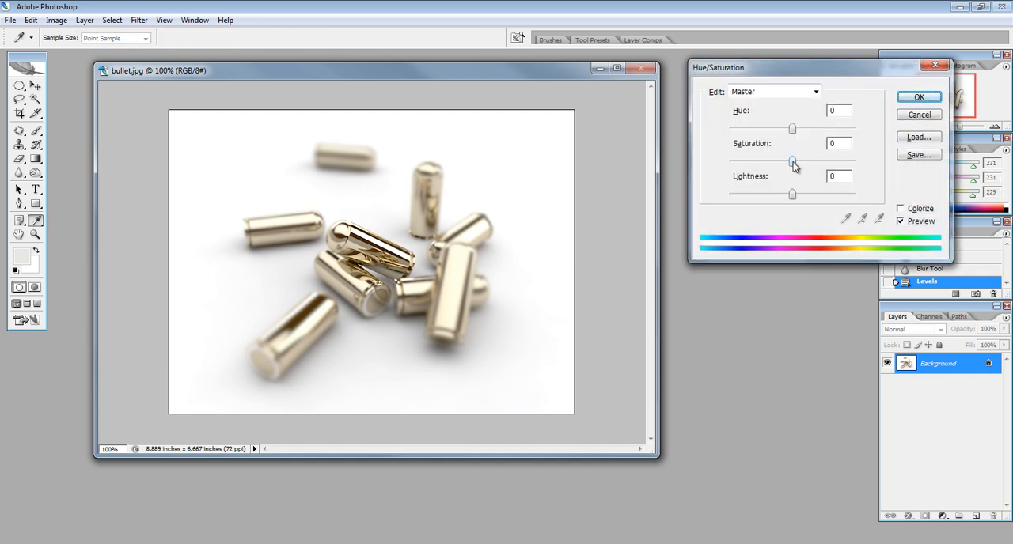
left_click_drag(794, 163, 788, 165)
mouse_move(783, 164)
left_mouse_down()
mouse_move(769, 162)
mouse_move(801, 164)
left_mouse_up()
left_click(927, 98)
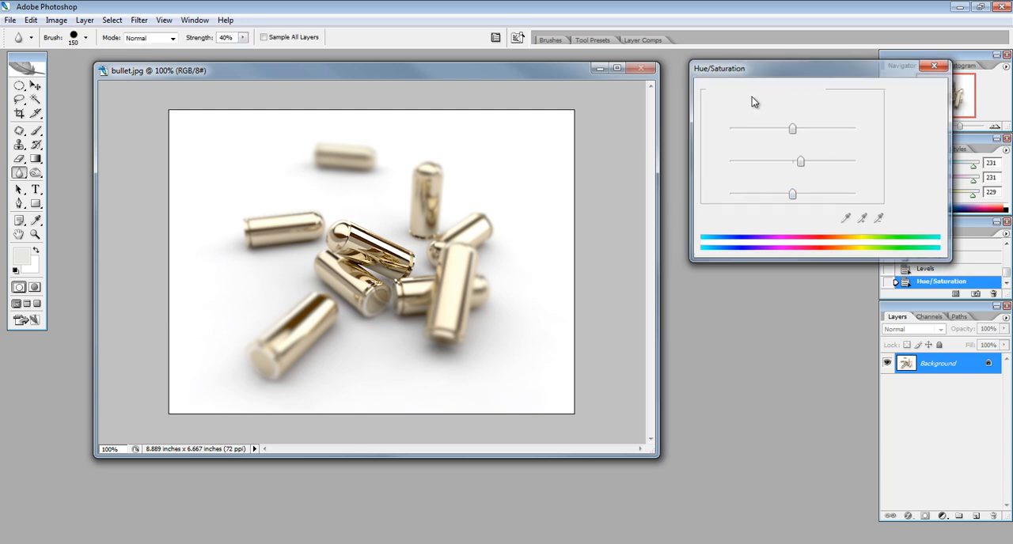
left_click_drag(521, 72, 662, 95)
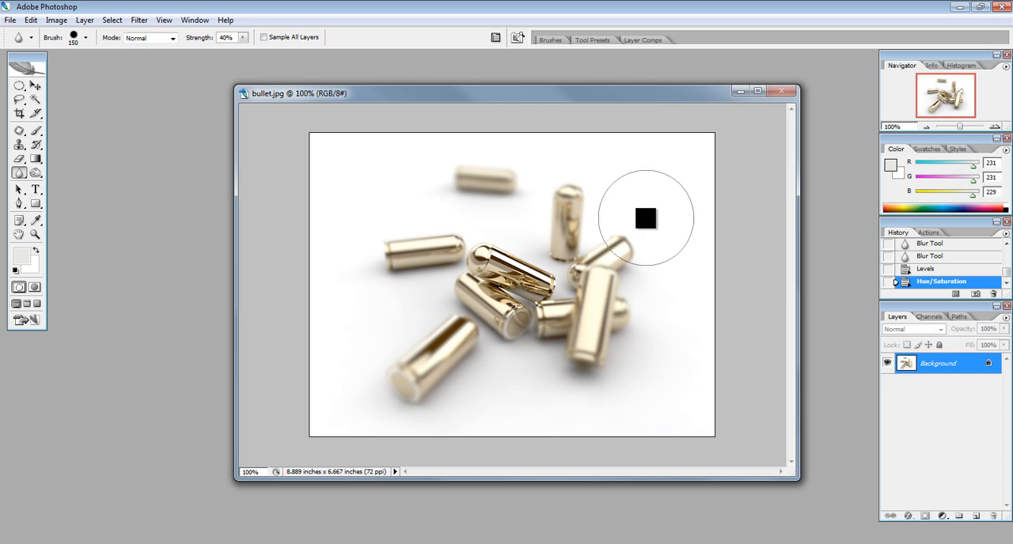